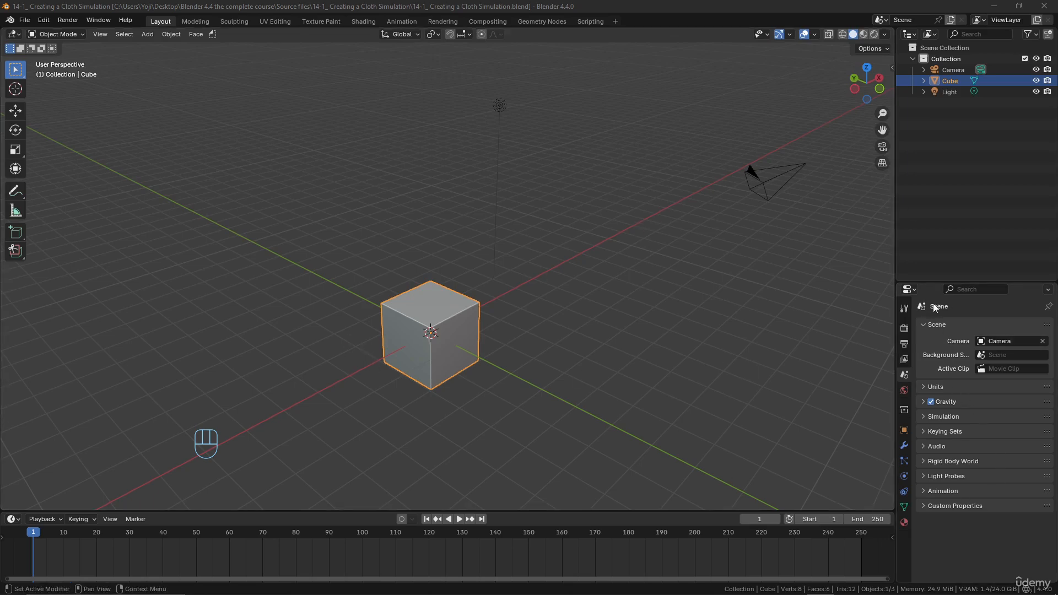
Examine the scene's gravity, simulation and rigid body world settings, and the cube's available physics and particle options.
{"action": "left_click", "coordinate": [924, 403]}
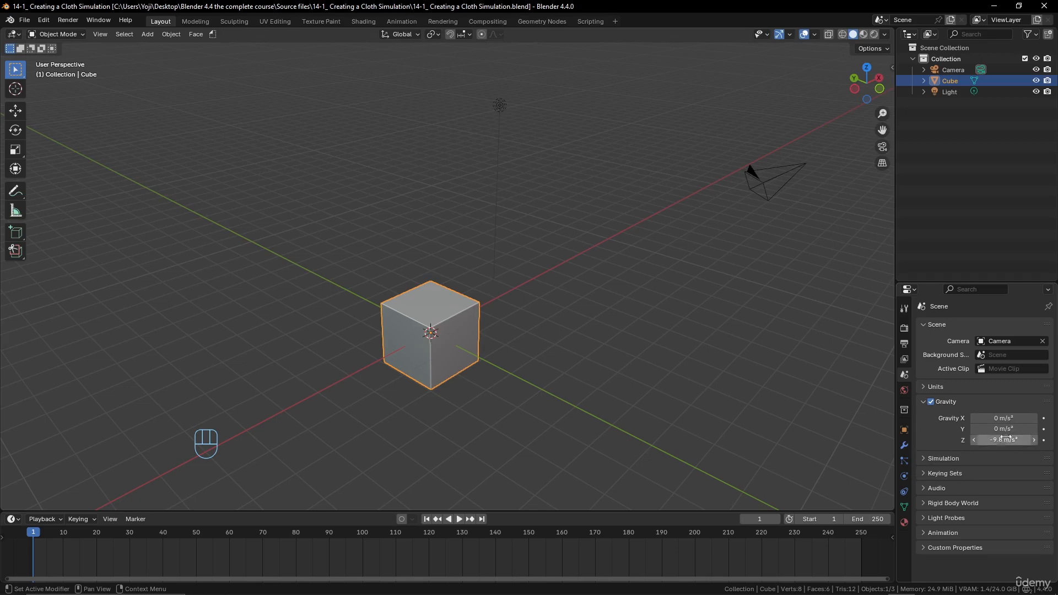
{"action": "left_click", "coordinate": [924, 402]}
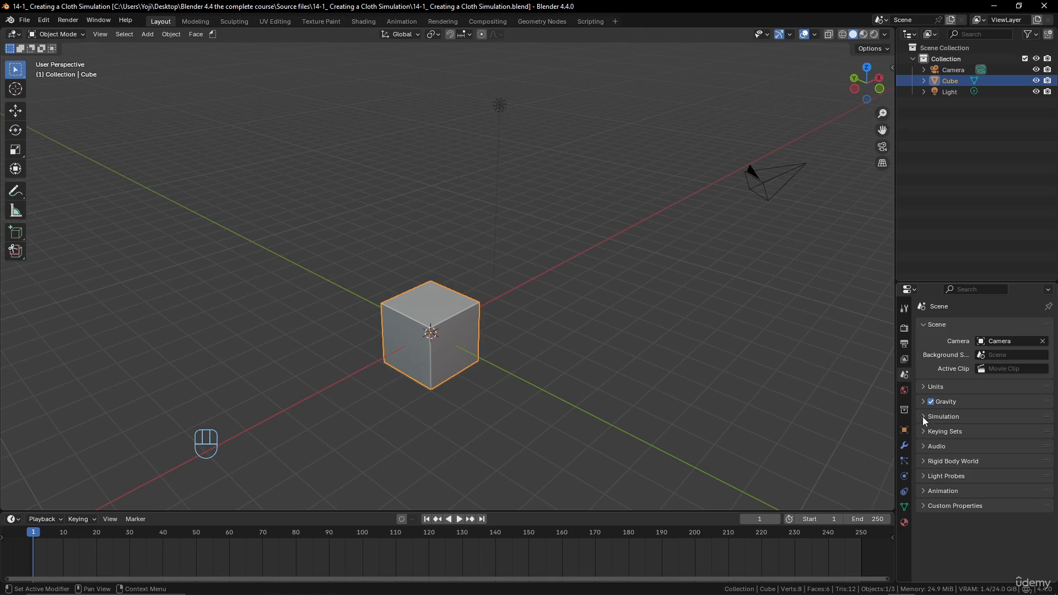
{"action": "left_click", "coordinate": [923, 417]}
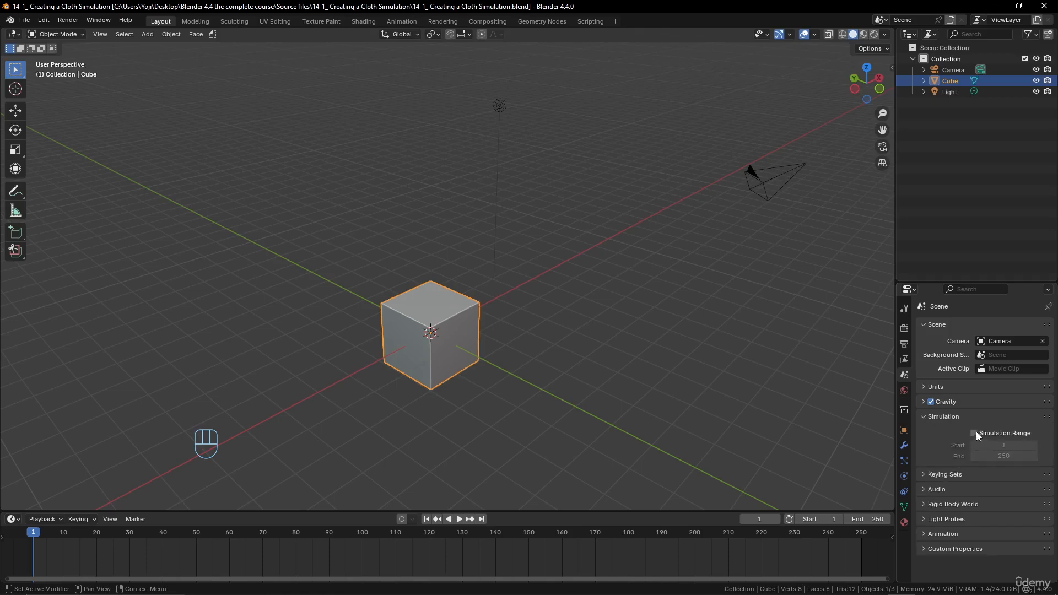
{"action": "left_click", "coordinate": [924, 417]}
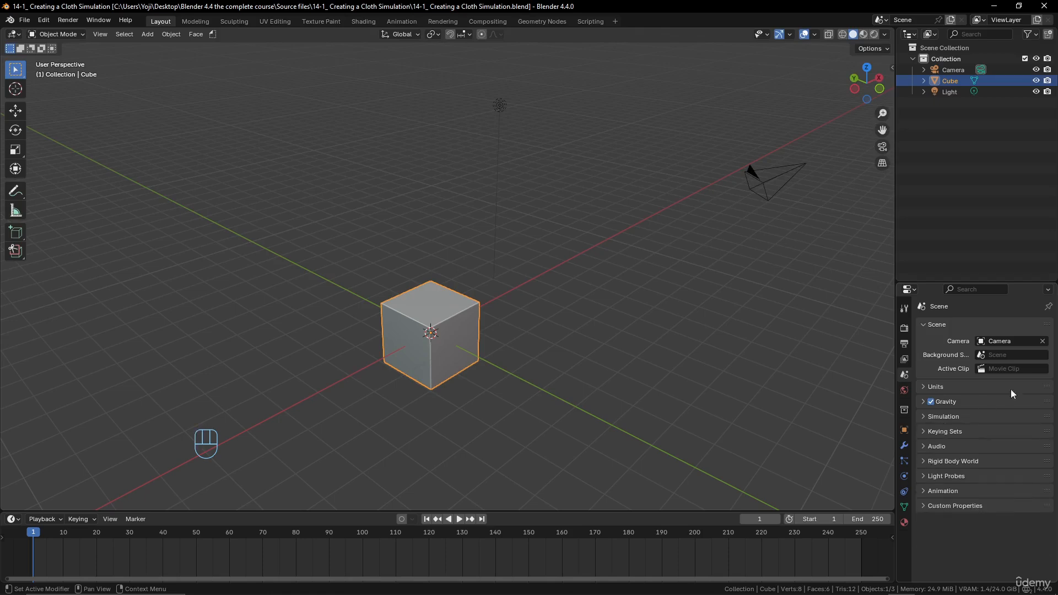
{"action": "left_click", "coordinate": [925, 462]}
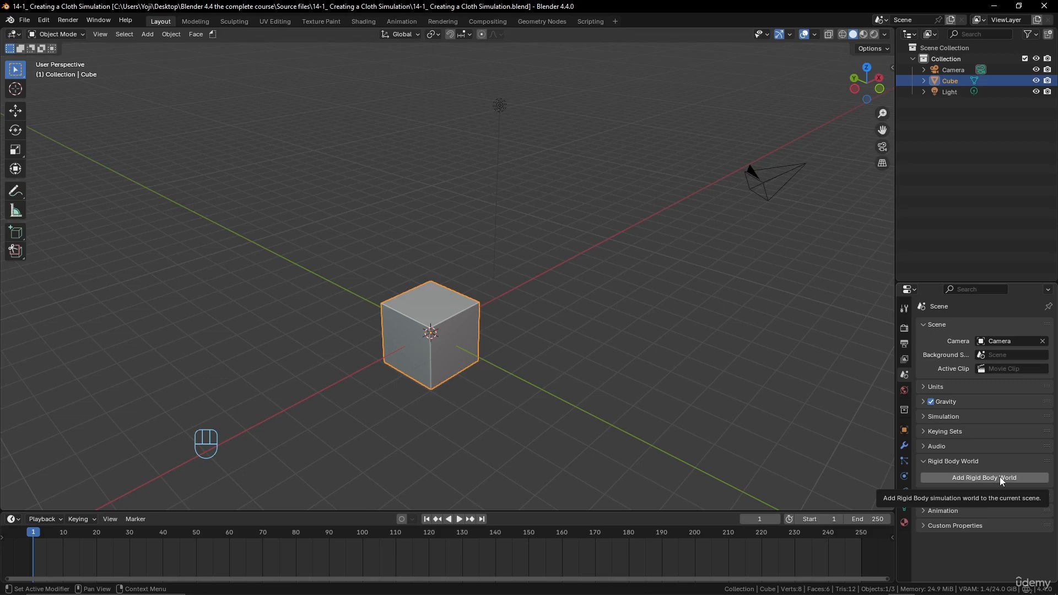
{"action": "left_click", "coordinate": [905, 477]}
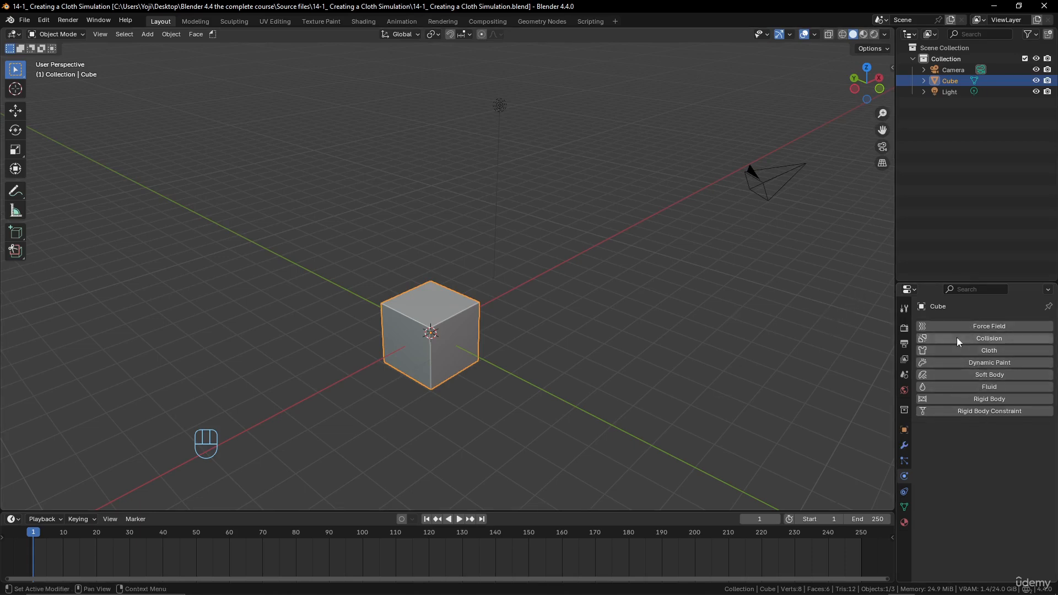
{"action": "left_click", "coordinate": [905, 463]}
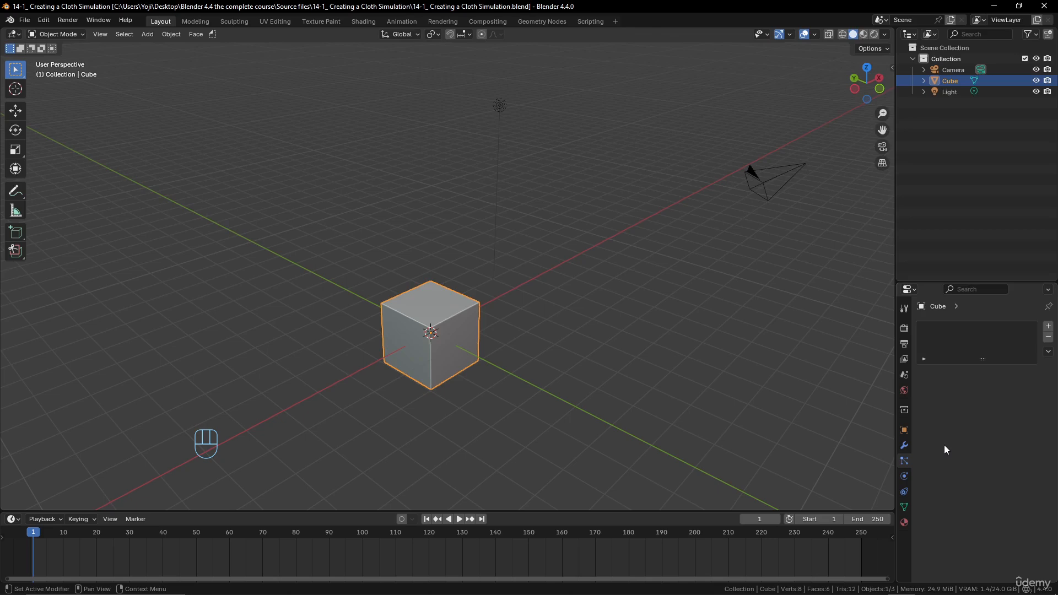
Delete the default camera, cube and light from the scene.
{"action": "scroll", "coordinate": [556, 259], "scroll_direction": "down", "scroll_amount": 3}
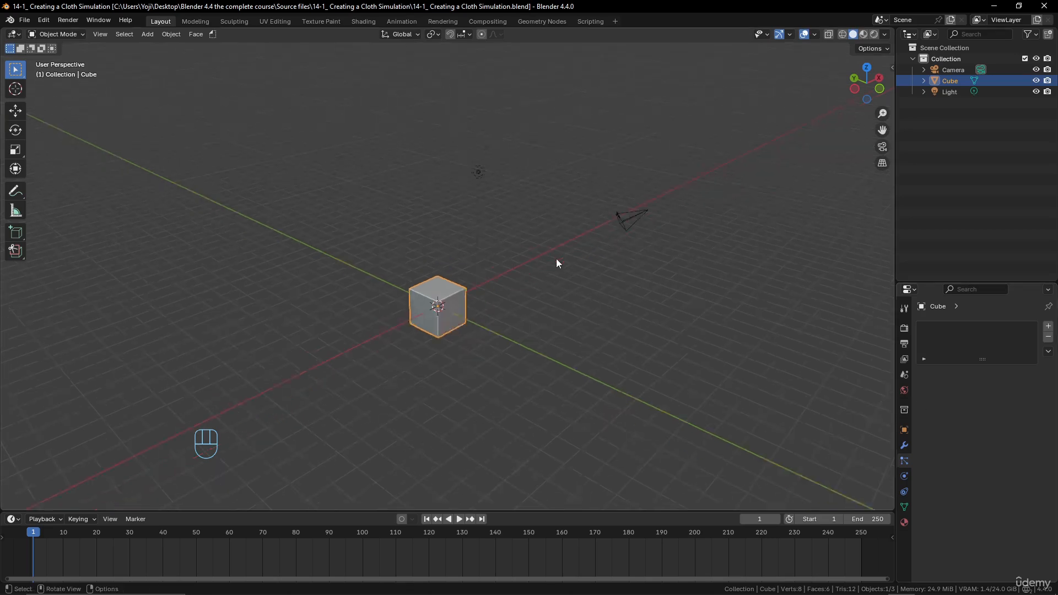
{"action": "scroll", "coordinate": [557, 259], "scroll_direction": "up", "scroll_amount": 1}
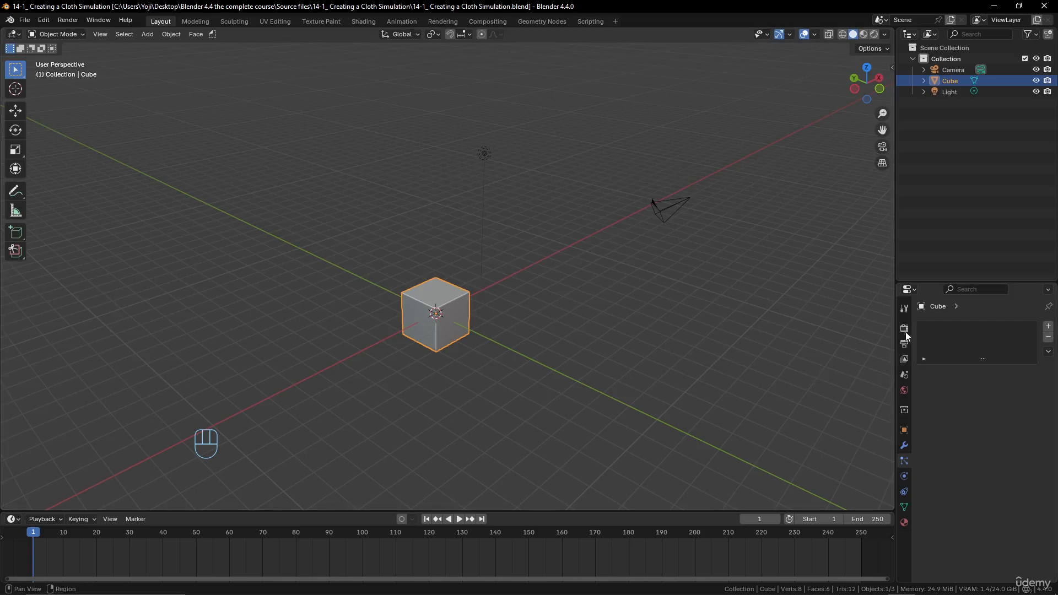
{"action": "left_click_drag", "start_coordinate": [332, 126], "coordinate": [733, 390]}
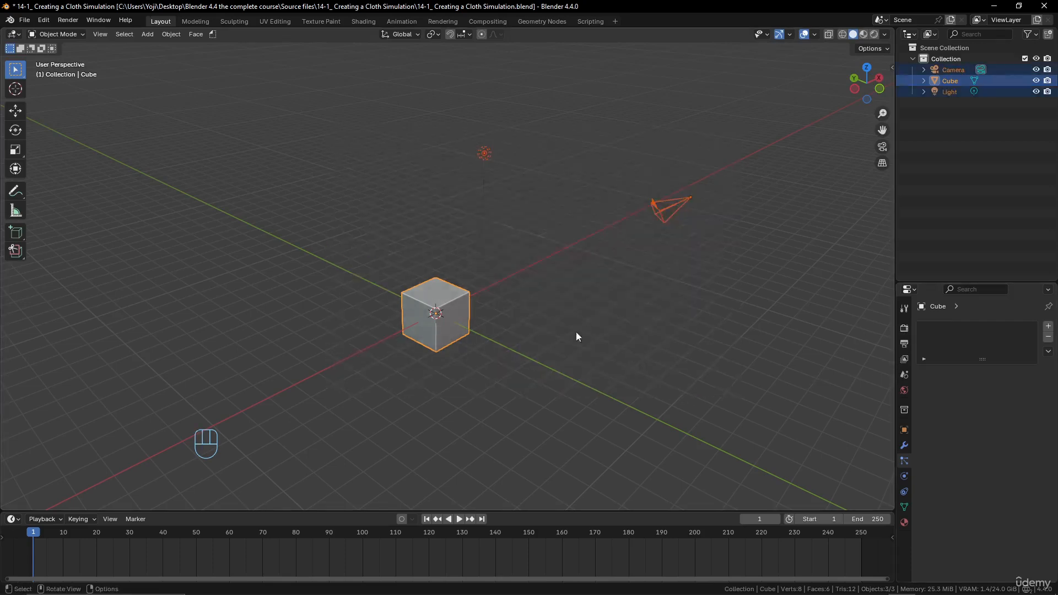
{"action": "key", "text": "x"}
{"action": "left_click", "coordinate": [546, 302]}
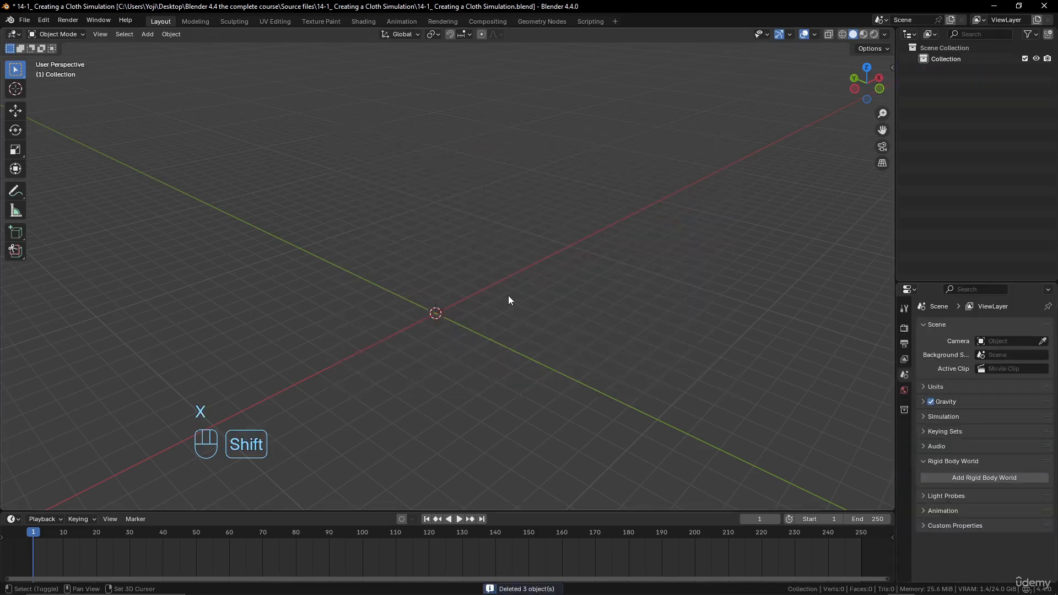
Add a UV sphere mesh at the world origin.
{"action": "key", "text": "shift+a"}
{"action": "mouse_move", "coordinate": [479, 314]}
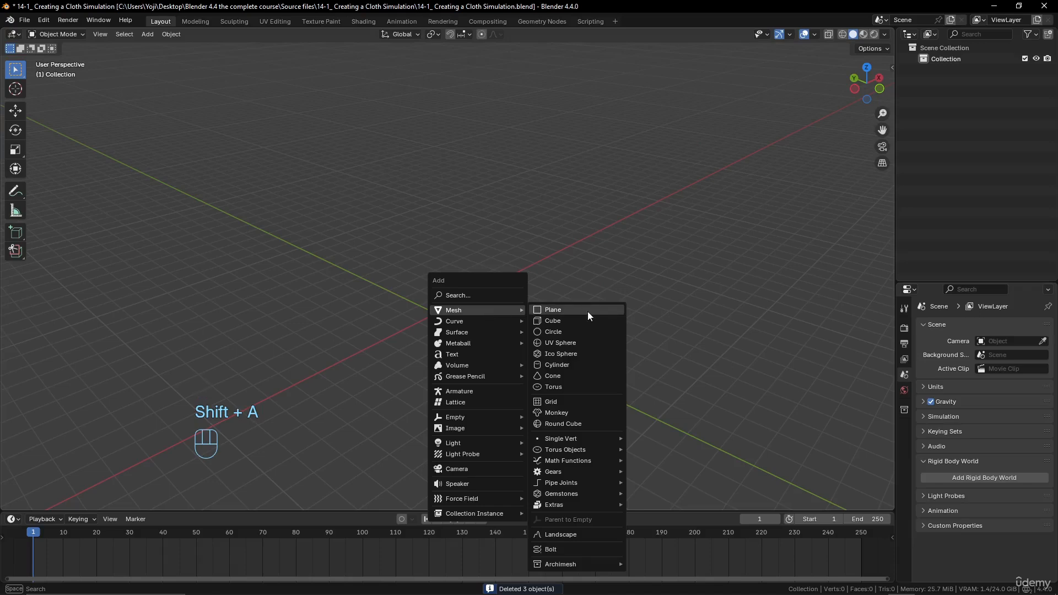
{"action": "left_click", "coordinate": [578, 343]}
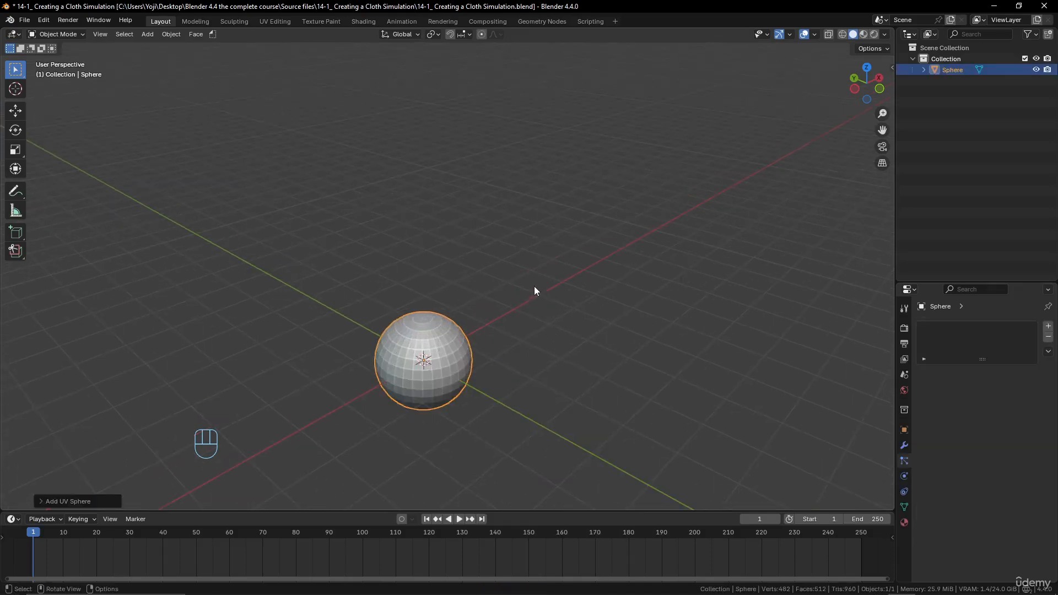
Add a plane mesh and raise it about 1.37 m along the Z axis so it sits above the sphere.
{"action": "key", "text": "shift+a"}
{"action": "mouse_move", "coordinate": [501, 295]}
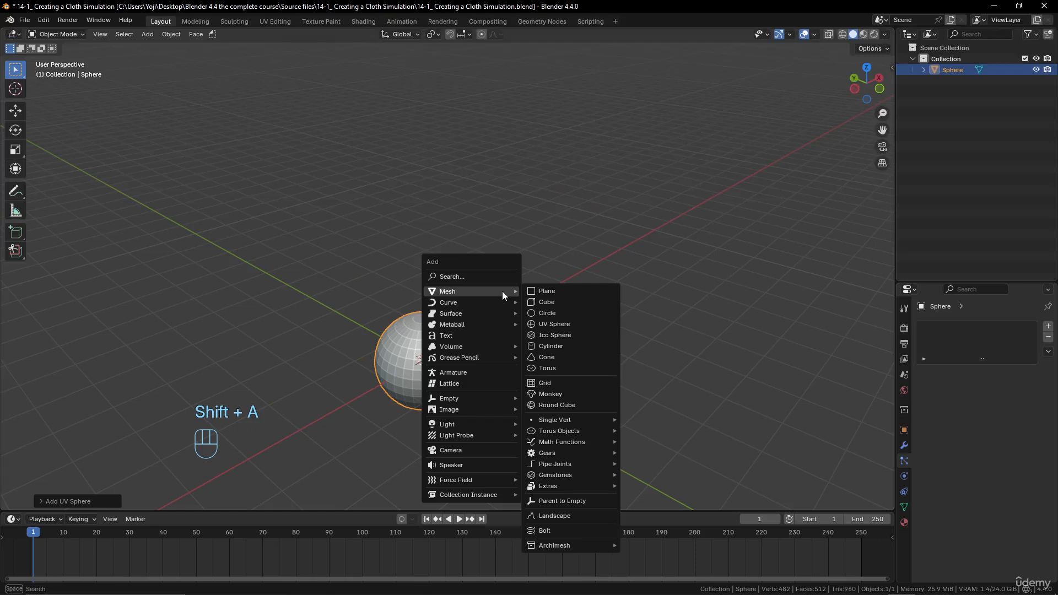
{"action": "left_click", "coordinate": [561, 290]}
{"action": "key", "text": "g"}
{"action": "key", "text": "z"}
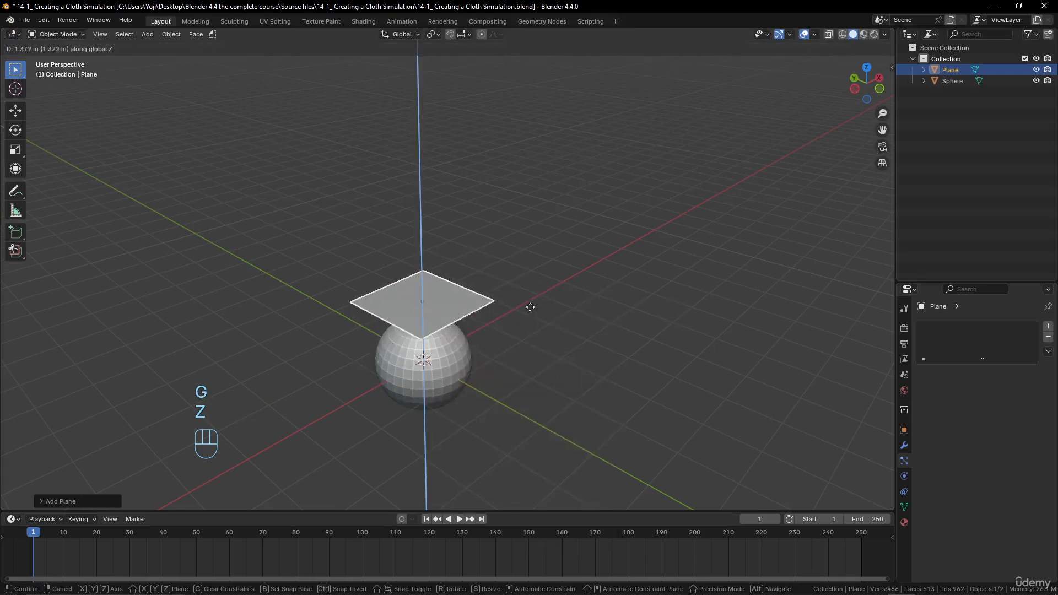
{"action": "left_click", "coordinate": [530, 307]}
Scale the plane up to about 1.5 times its size and give it Cloth physics.
{"action": "key", "text": "s"}
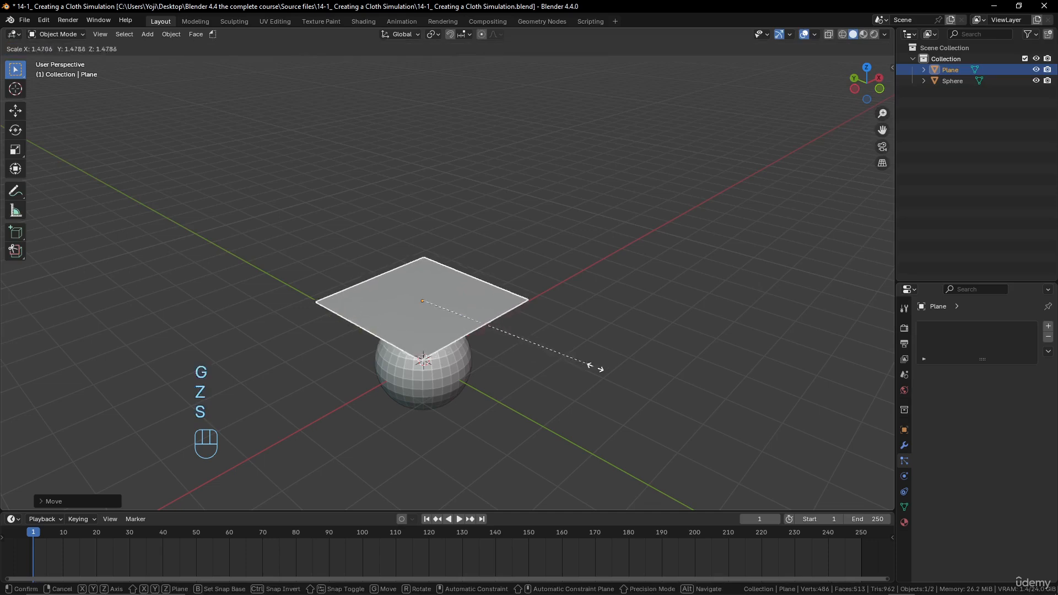
{"action": "left_click", "coordinate": [614, 373]}
{"action": "middle_click_drag", "start_coordinate": [614, 373], "coordinate": [502, 349]}
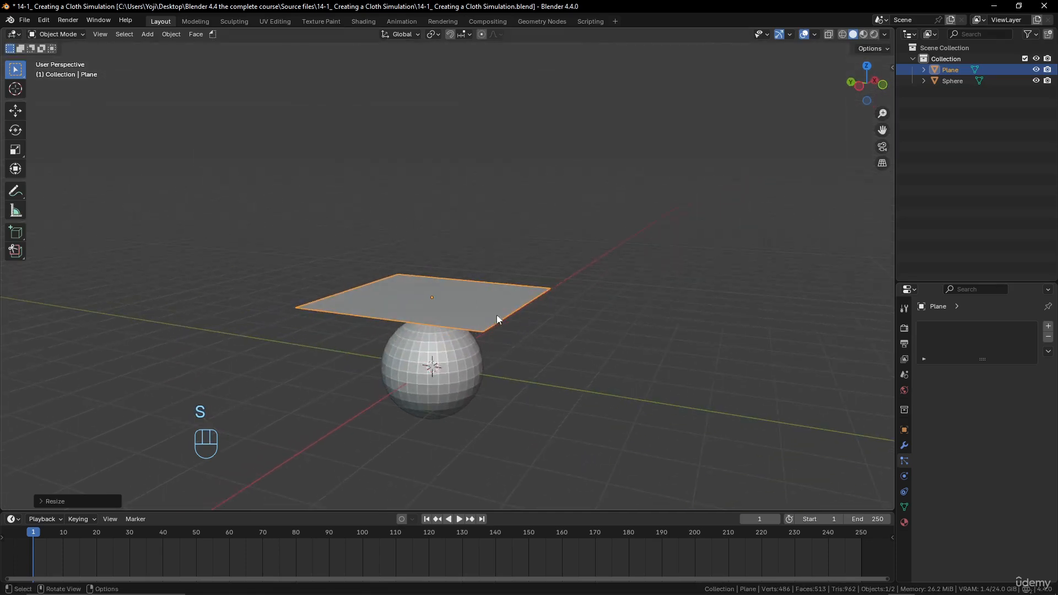
{"action": "left_click", "coordinate": [908, 477]}
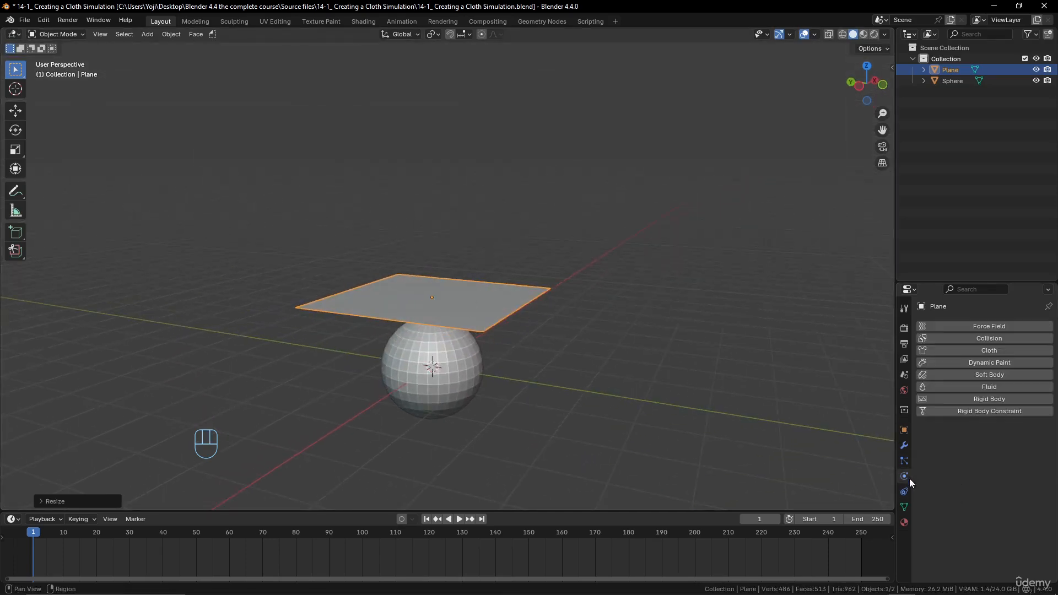
{"action": "left_click", "coordinate": [995, 352]}
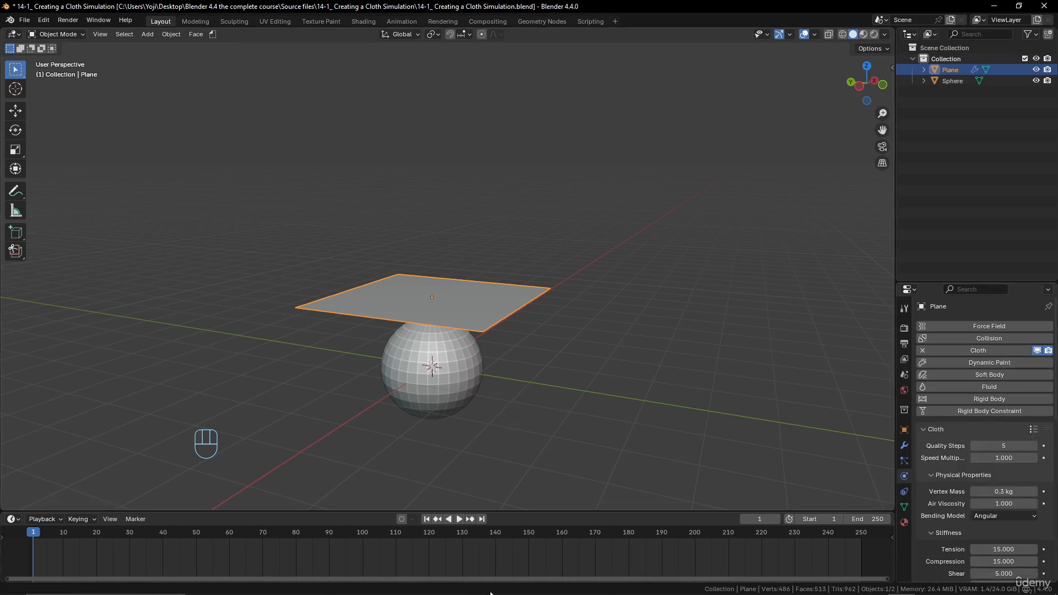
Play the simulation to watch how the cloth plane moves relative to the sphere, and return to frame 1.
{"action": "left_click", "coordinate": [461, 520]}
{"action": "scroll", "coordinate": [527, 413], "scroll_direction": "down", "scroll_amount": 4}
{"action": "scroll", "coordinate": [456, 376], "scroll_direction": "down", "scroll_amount": 3}
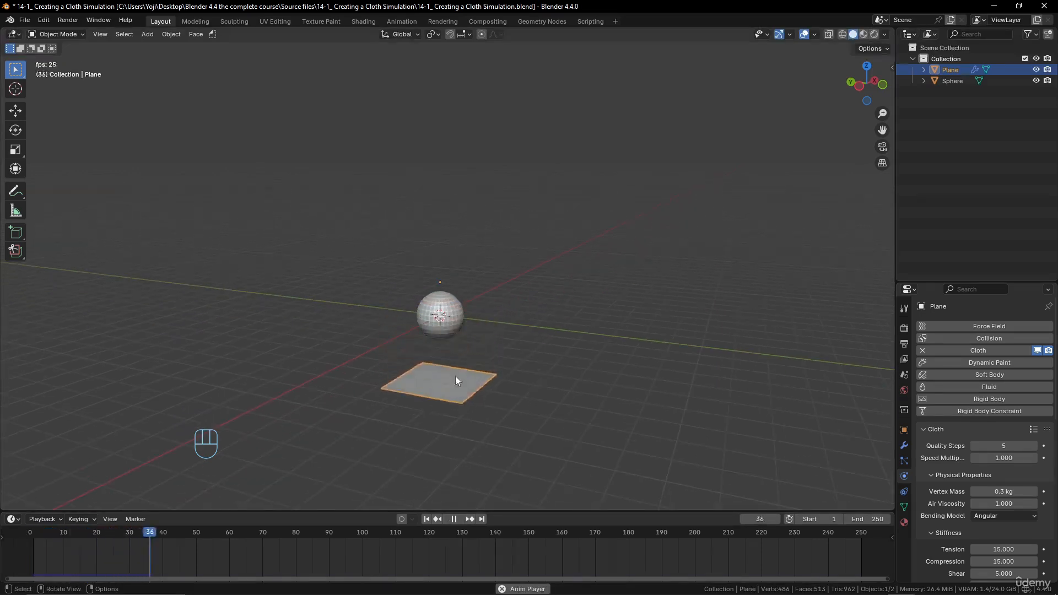
{"action": "scroll", "coordinate": [443, 408], "scroll_direction": "down", "scroll_amount": 2}
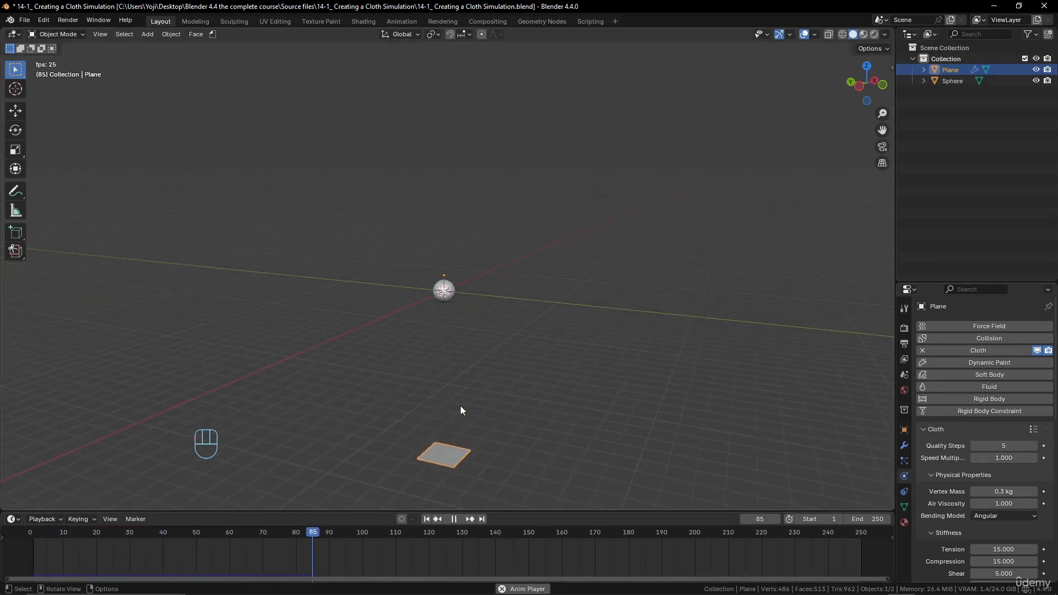
{"action": "left_click", "coordinate": [454, 520]}
{"action": "mouse_move", "coordinate": [469, 449]}
{"action": "middle_mouse_down"}
{"action": "mouse_move", "coordinate": [478, 425]}
{"action": "mouse_move", "coordinate": [457, 409]}
{"action": "mouse_move", "coordinate": [470, 429]}
{"action": "middle_mouse_up"}
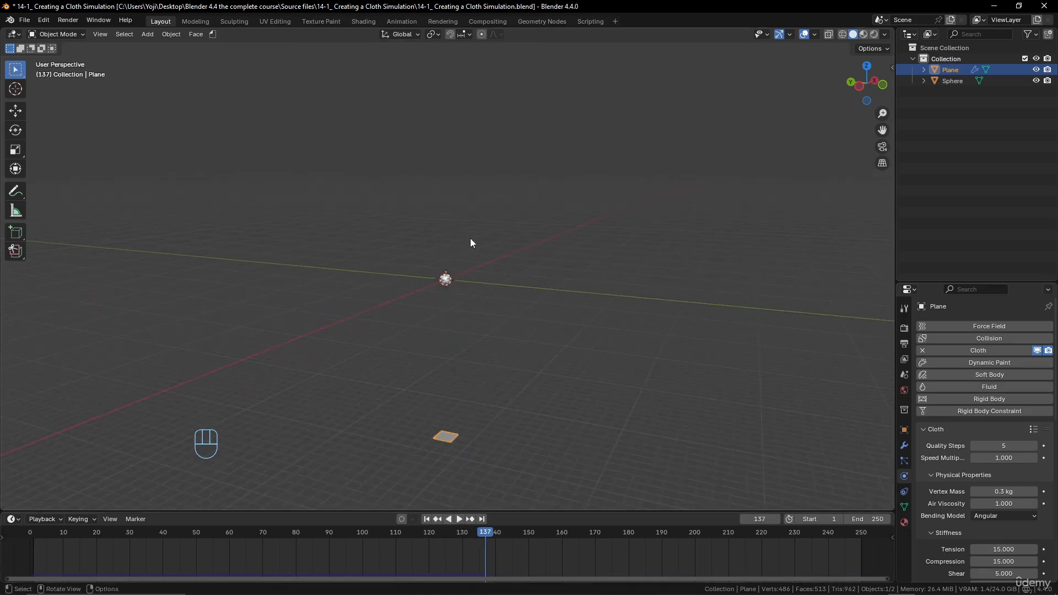
{"action": "scroll", "coordinate": [461, 403], "scroll_direction": "up", "scroll_amount": 14}
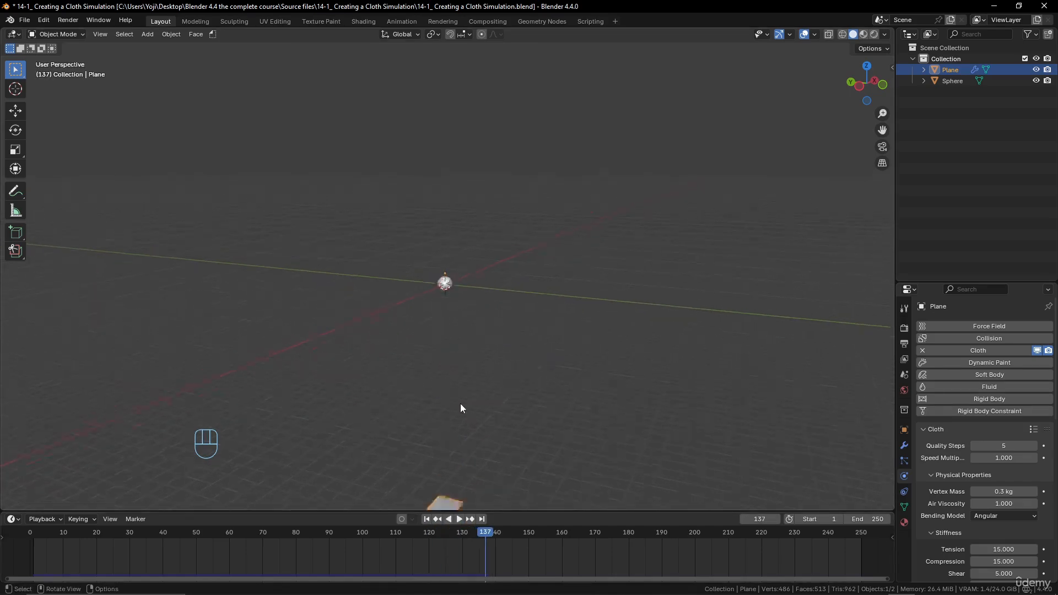
{"action": "scroll", "coordinate": [431, 420], "scroll_direction": "down", "scroll_amount": 5}
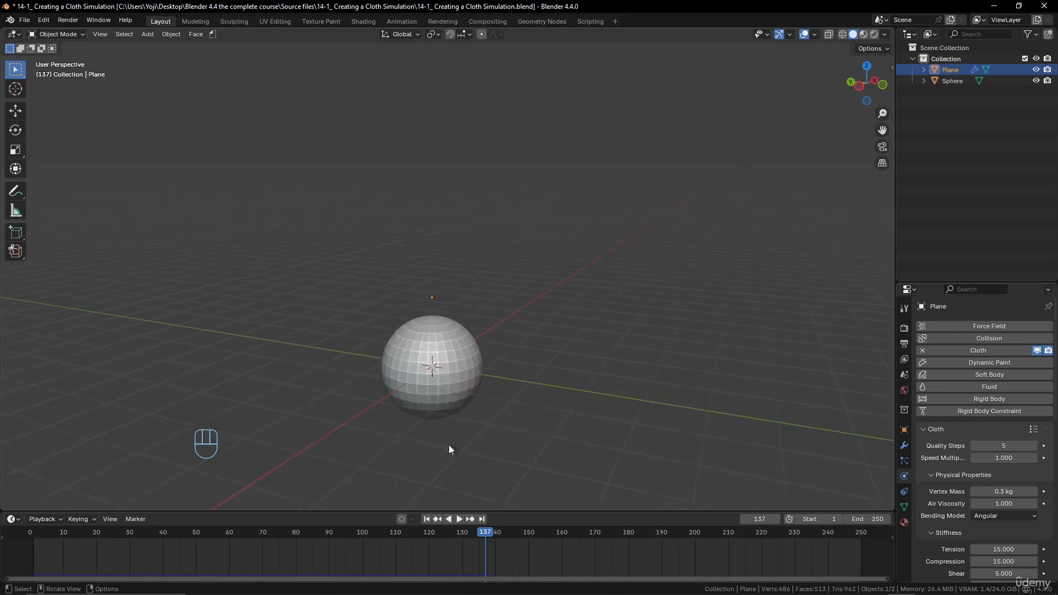
{"action": "left_click", "coordinate": [426, 519]}
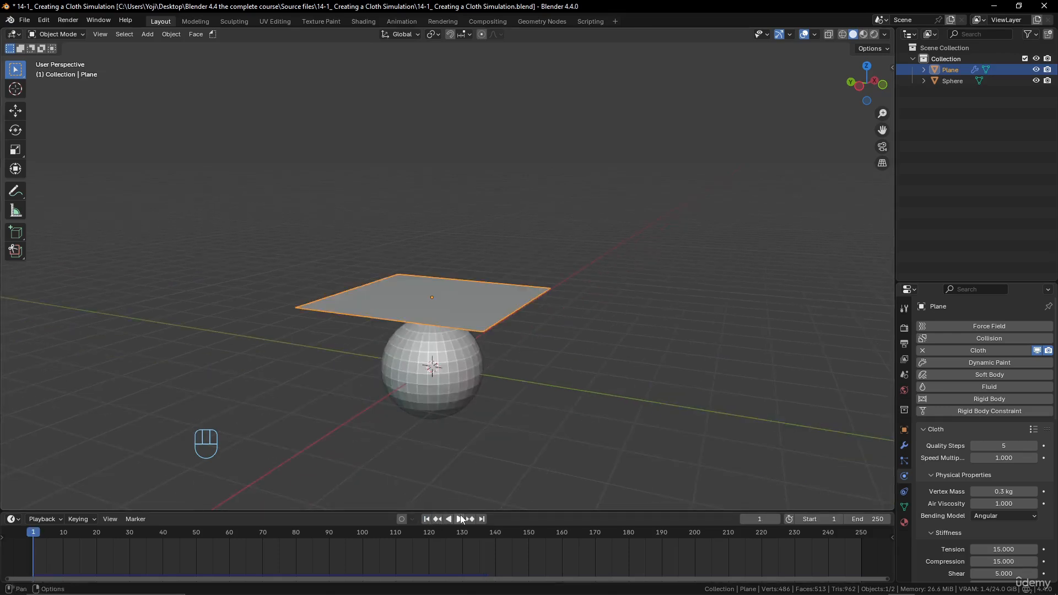
{"action": "mouse_move", "coordinate": [33, 534]}
{"action": "left_mouse_down"}
{"action": "mouse_move", "coordinate": [151, 534]}
{"action": "mouse_move", "coordinate": [35, 533]}
{"action": "left_mouse_up"}
Give the sphere Collision physics and test it by playing the simulation, returning to frame 1 at the end.
{"action": "left_click", "coordinate": [454, 360]}
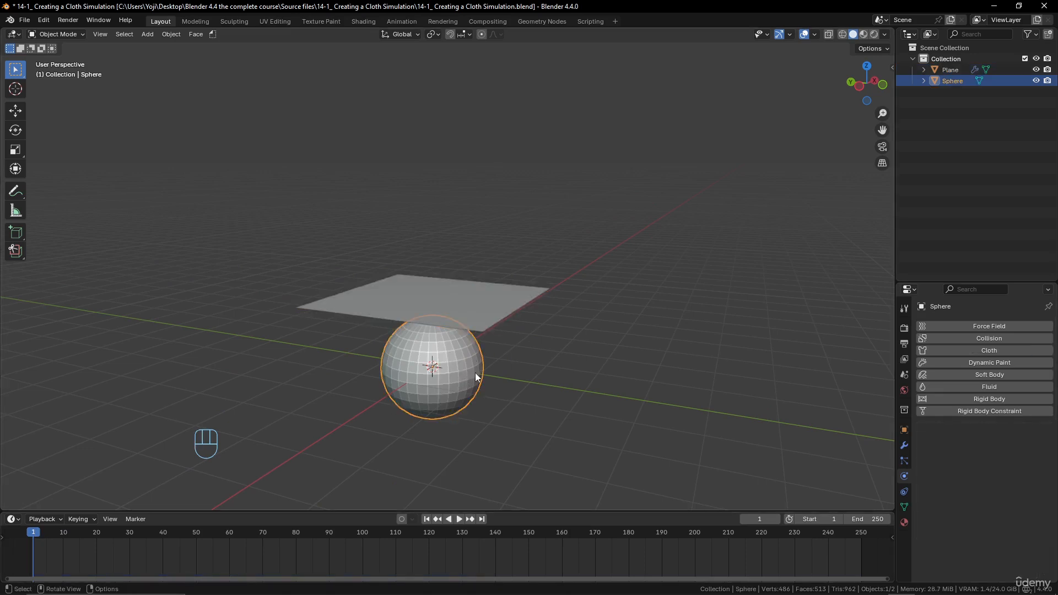
{"action": "left_click", "coordinate": [1020, 339]}
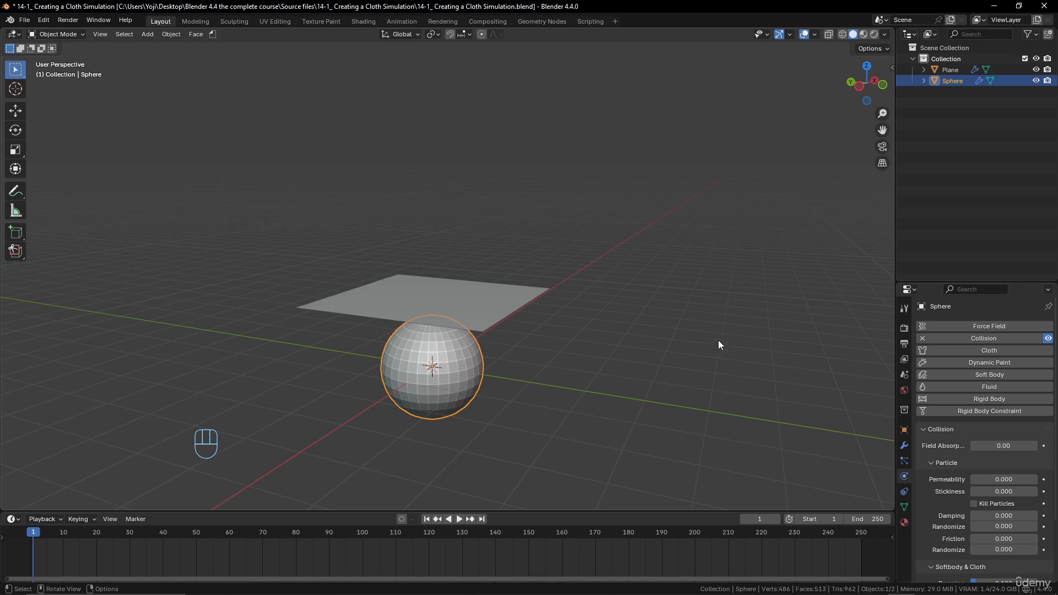
{"action": "key", "text": "space"}
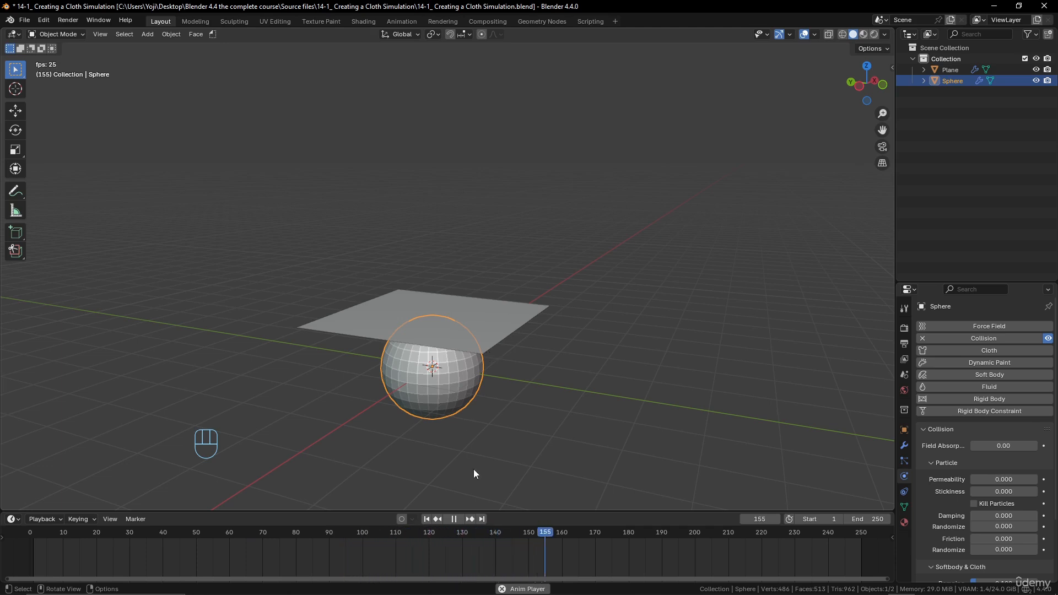
{"action": "key", "text": "space"}
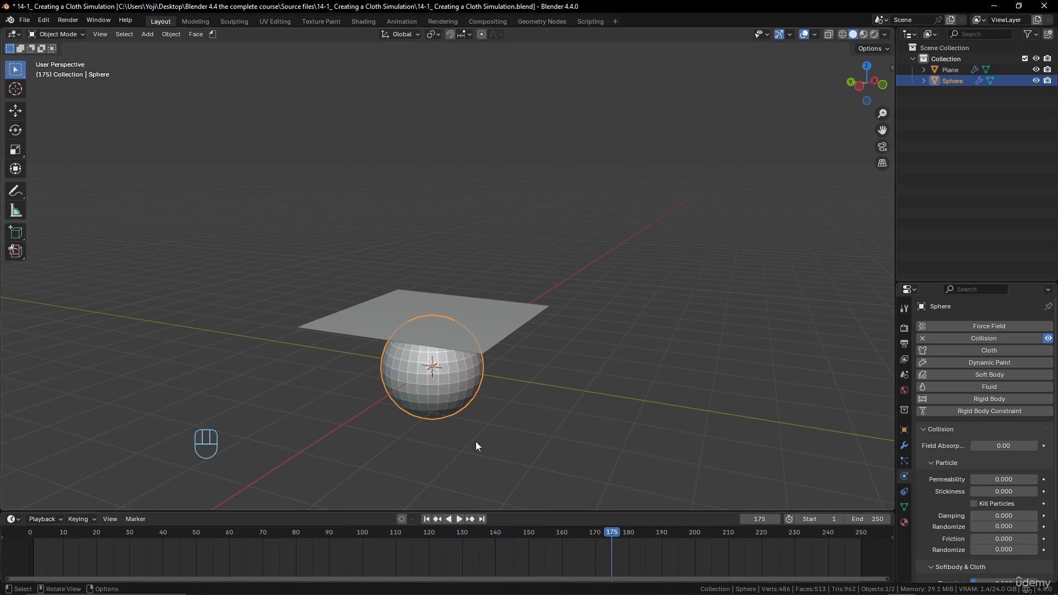
{"action": "left_click", "coordinate": [427, 519]}
Subdivide the entire plane four times in Edit Mode.
{"action": "left_click", "coordinate": [500, 312]}
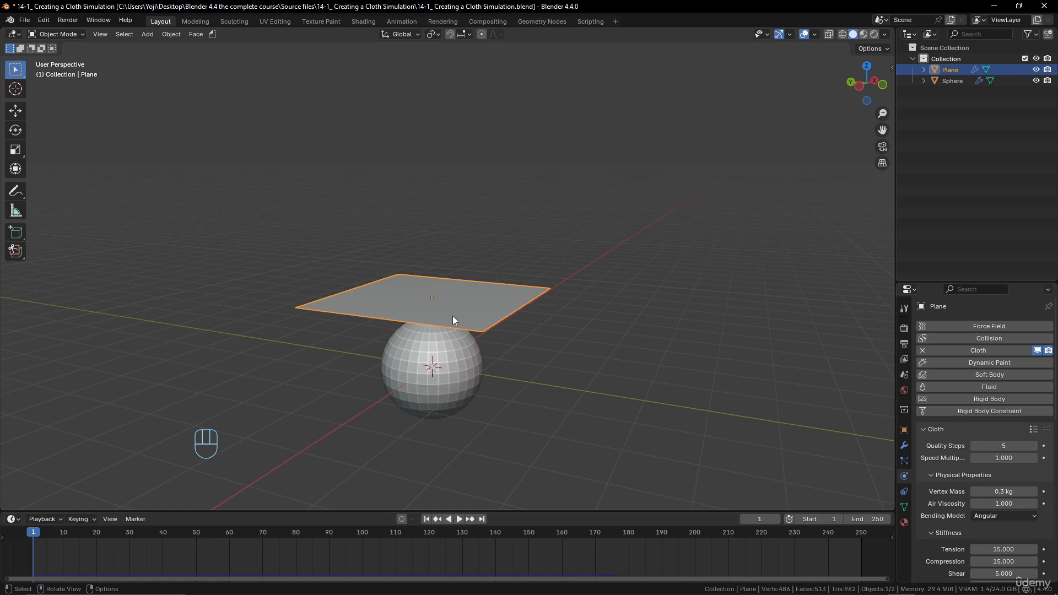
{"action": "middle_click_drag", "start_coordinate": [452, 315], "coordinate": [397, 324]}
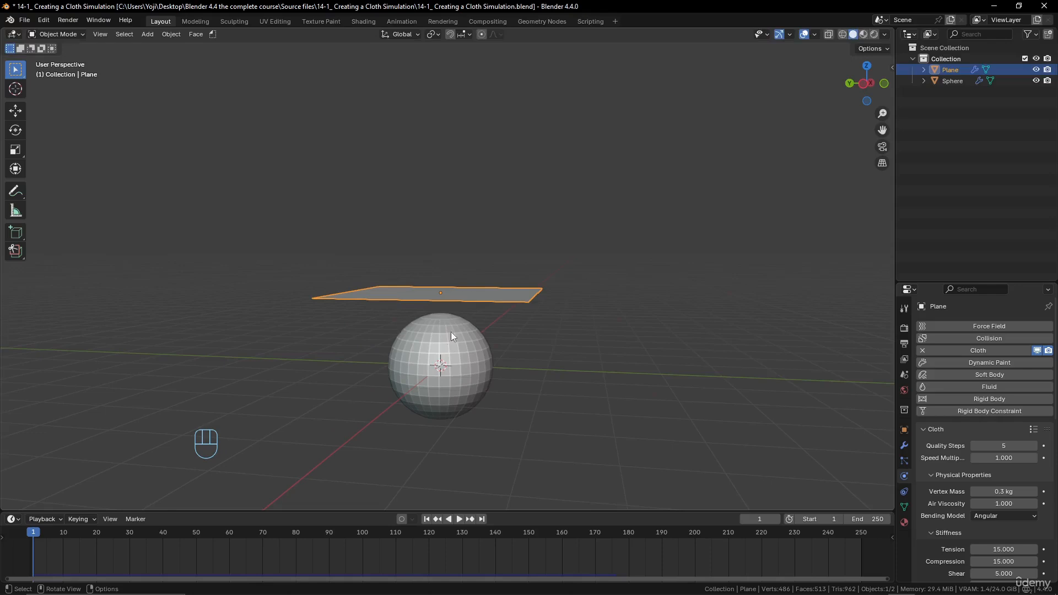
{"action": "middle_click_drag", "start_coordinate": [522, 299], "coordinate": [493, 341]}
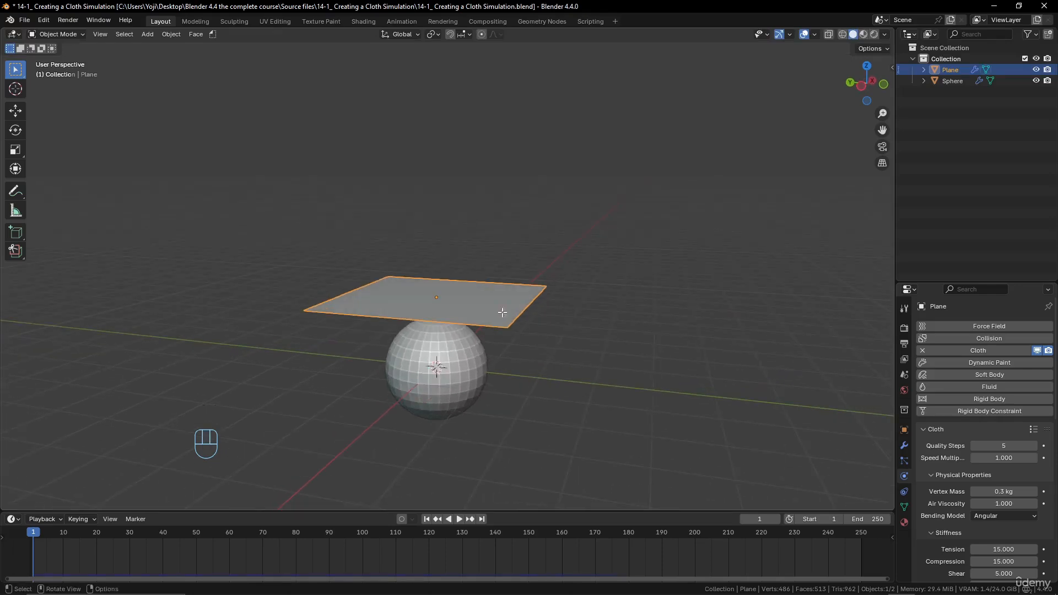
{"action": "key", "text": "Tab"}
{"action": "middle_click_drag", "start_coordinate": [495, 334], "coordinate": [495, 286]}
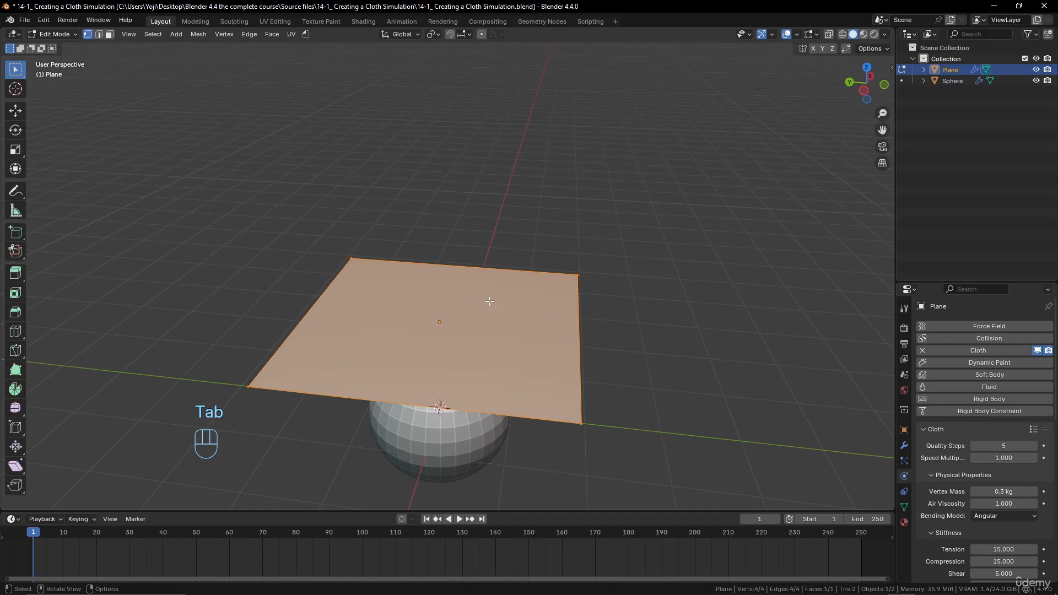
{"action": "right_click", "coordinate": [489, 300]}
{"action": "left_click", "coordinate": [472, 312]}
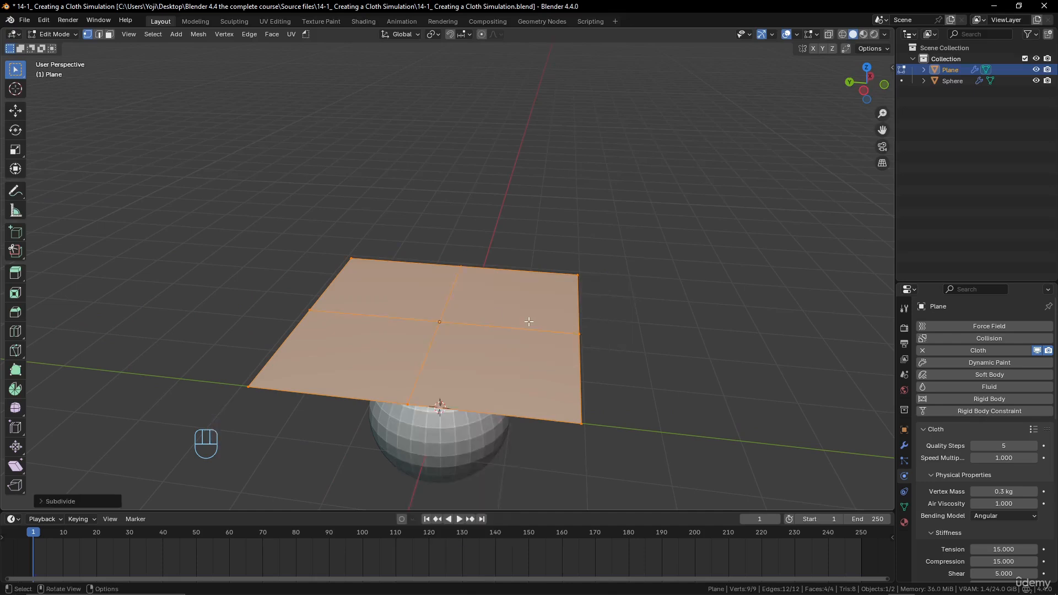
{"action": "key", "text": "shift+r"}
{"action": "key", "text": "shift+r"}
{"action": "key", "text": "shift+r"}
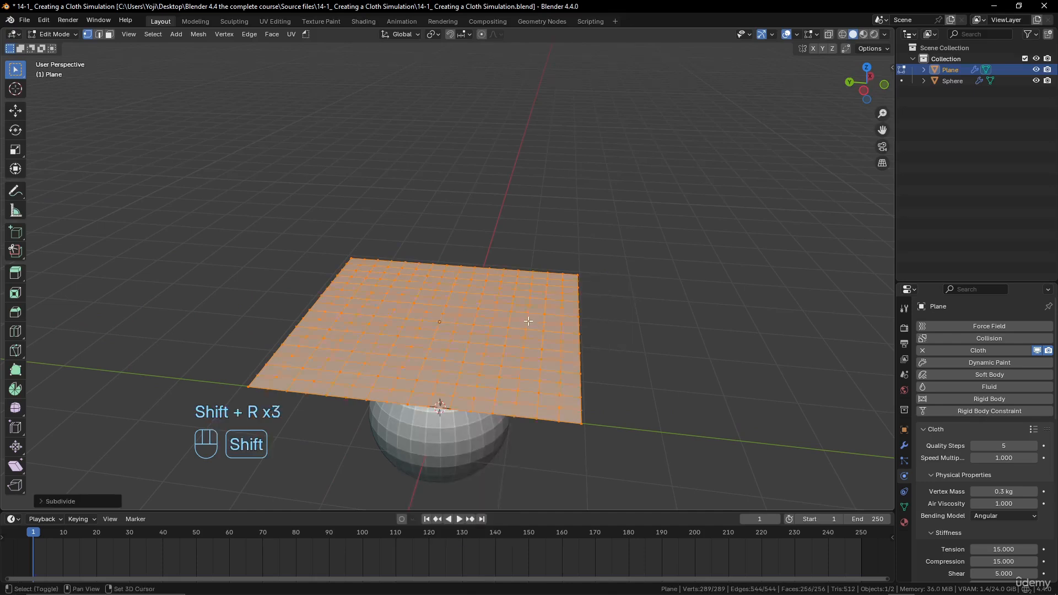
Subdivide the plane once more, return to Object Mode, and play the cloth simulation, pausing at frame 202.
{"action": "key", "text": "shift+r"}
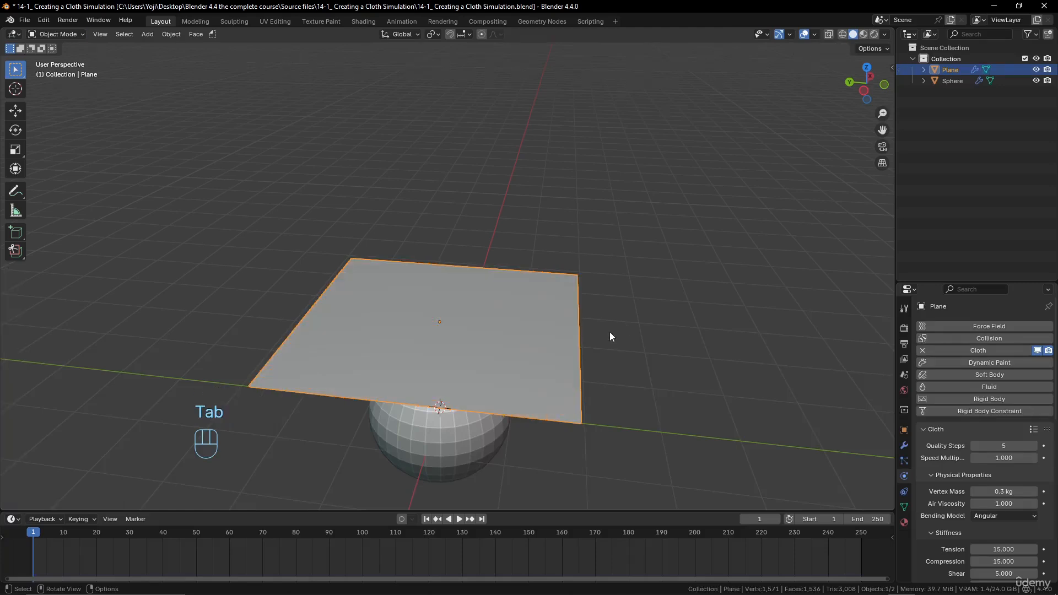
{"action": "scroll", "coordinate": [610, 331], "scroll_direction": "down", "scroll_amount": 4}
{"action": "left_click", "coordinate": [459, 519]}
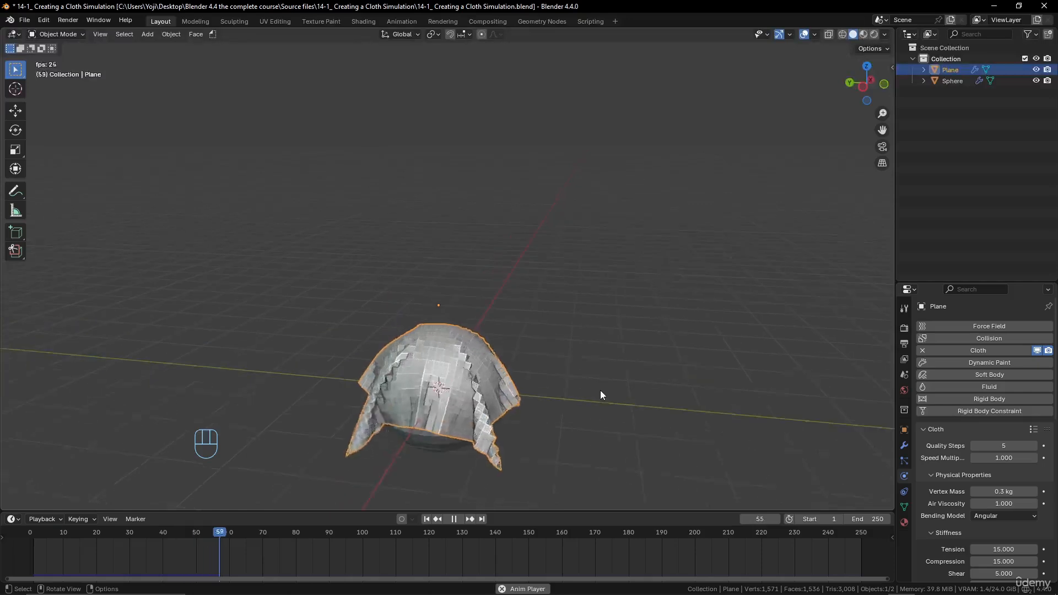
{"action": "middle_click_drag", "start_coordinate": [601, 394], "coordinate": [323, 352]}
{"action": "left_click", "coordinate": [454, 519]}
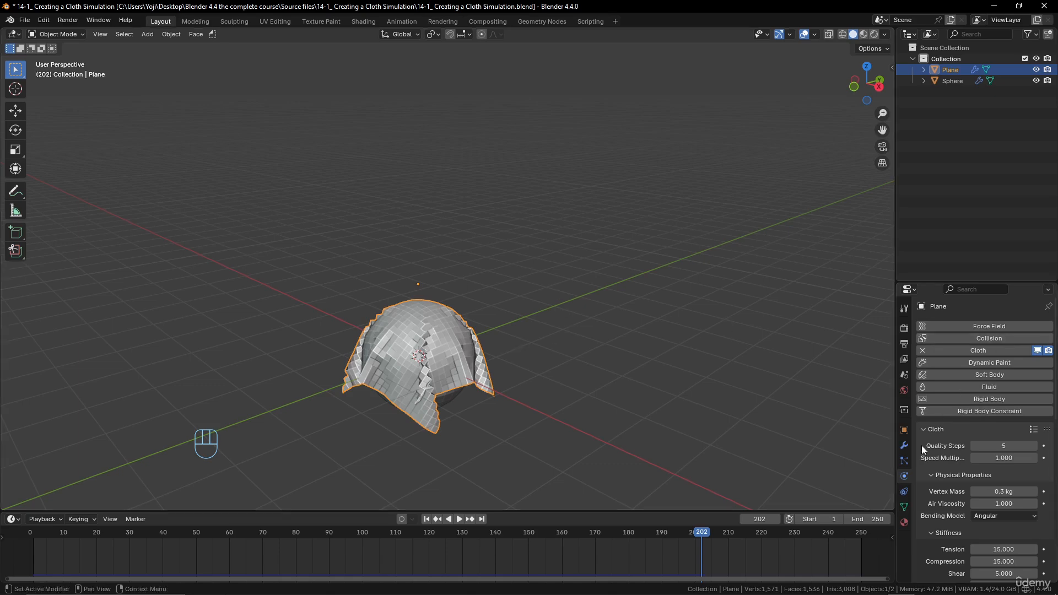
Apply the plane's Cloth modifier as a shape key at frame 202.
{"action": "left_click", "coordinate": [903, 445]}
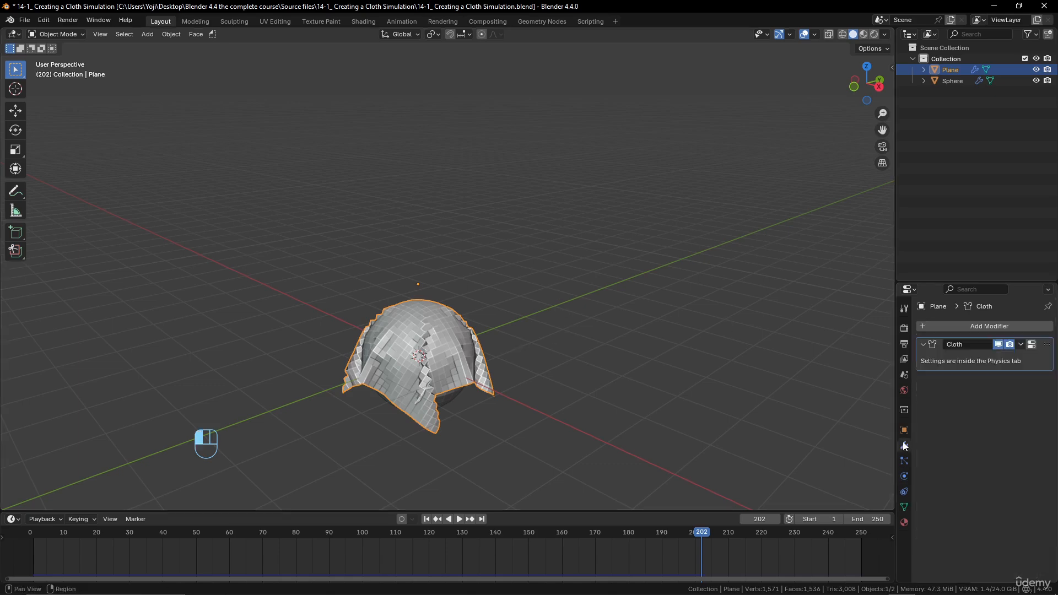
{"action": "left_click", "coordinate": [1020, 345]}
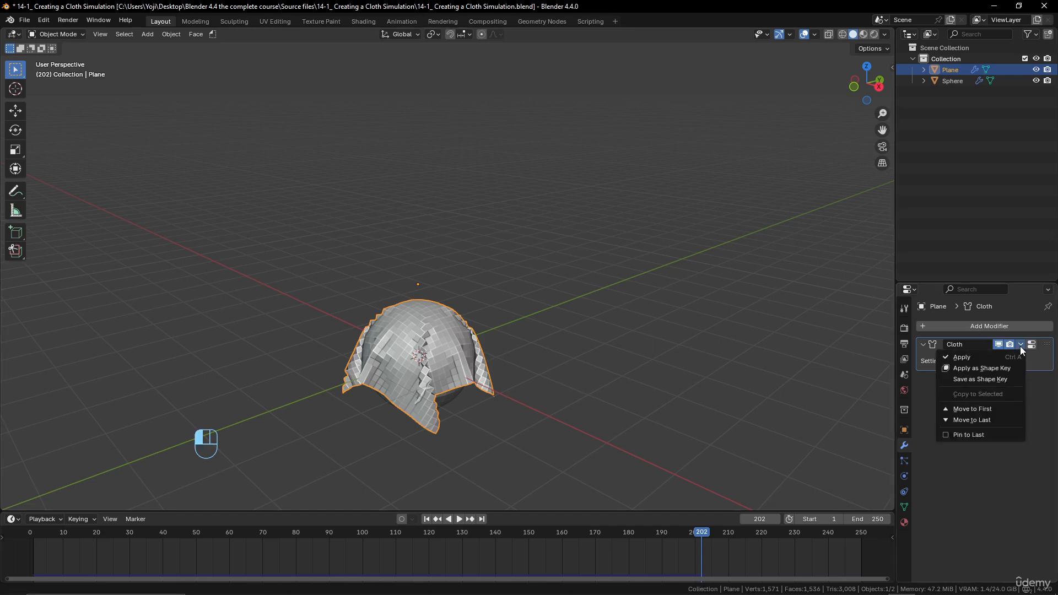
{"action": "left_click", "coordinate": [1002, 369]}
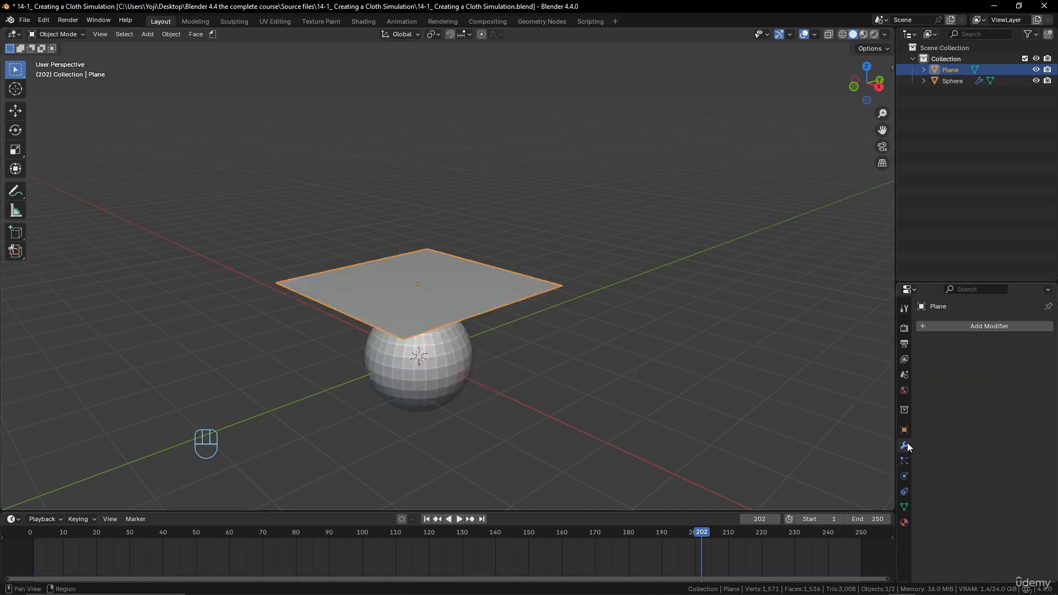
Test the Cloth shape key by raising its value to 1.000 and returning it to 0.000.
{"action": "left_click", "coordinate": [904, 507]}
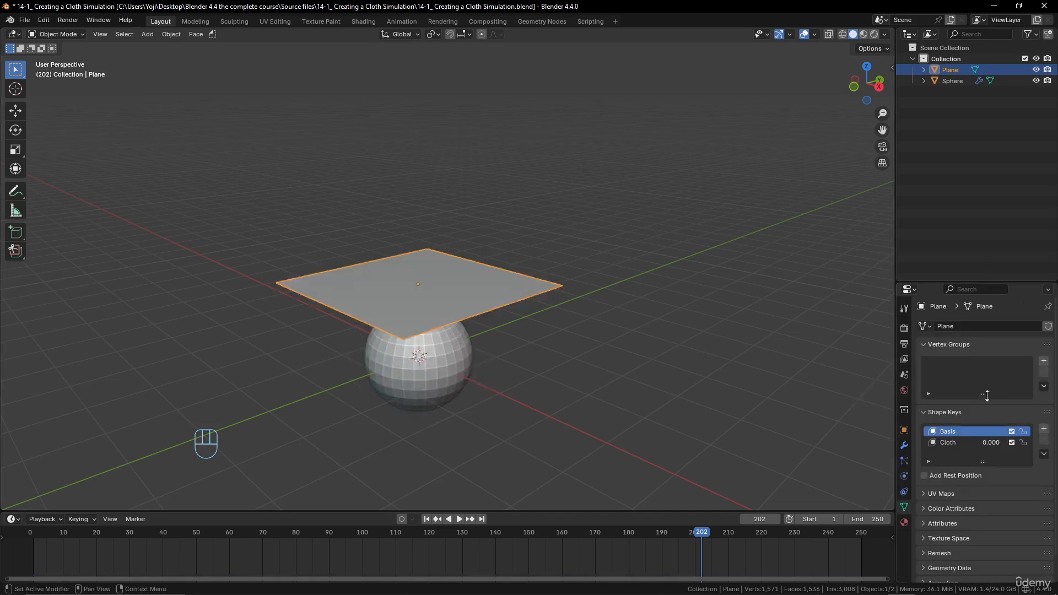
{"action": "left_click", "coordinate": [975, 442]}
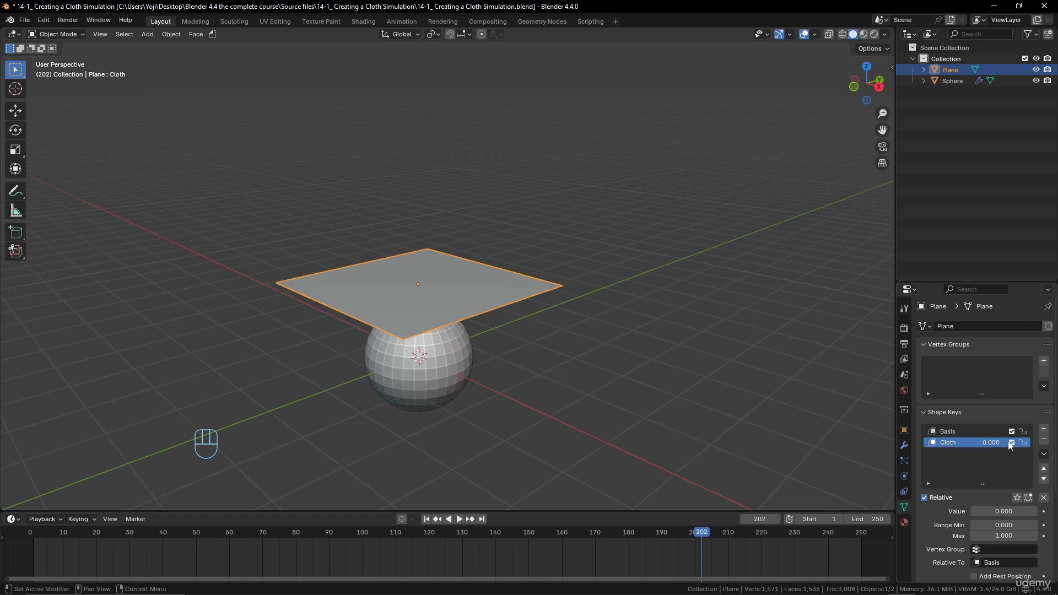
{"action": "left_click_drag", "start_coordinate": [978, 445], "coordinate": [1014, 445]}
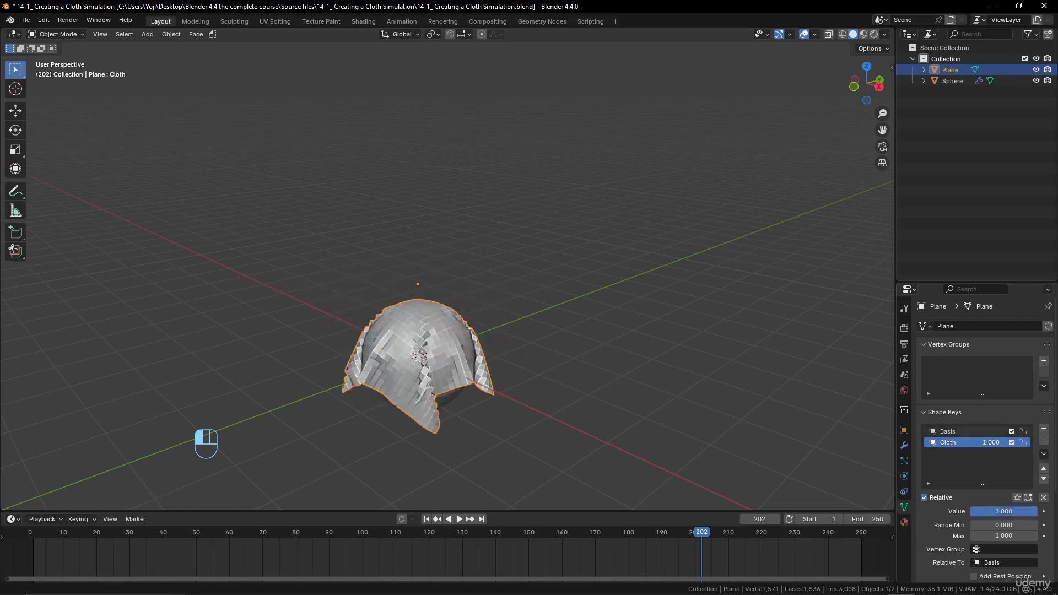
{"action": "scroll", "coordinate": [463, 356], "scroll_direction": "up", "scroll_amount": 3}
{"action": "middle_click_drag", "start_coordinate": [462, 356], "coordinate": [441, 360]}
{"action": "left_click_drag", "start_coordinate": [997, 445], "coordinate": [960, 445]}
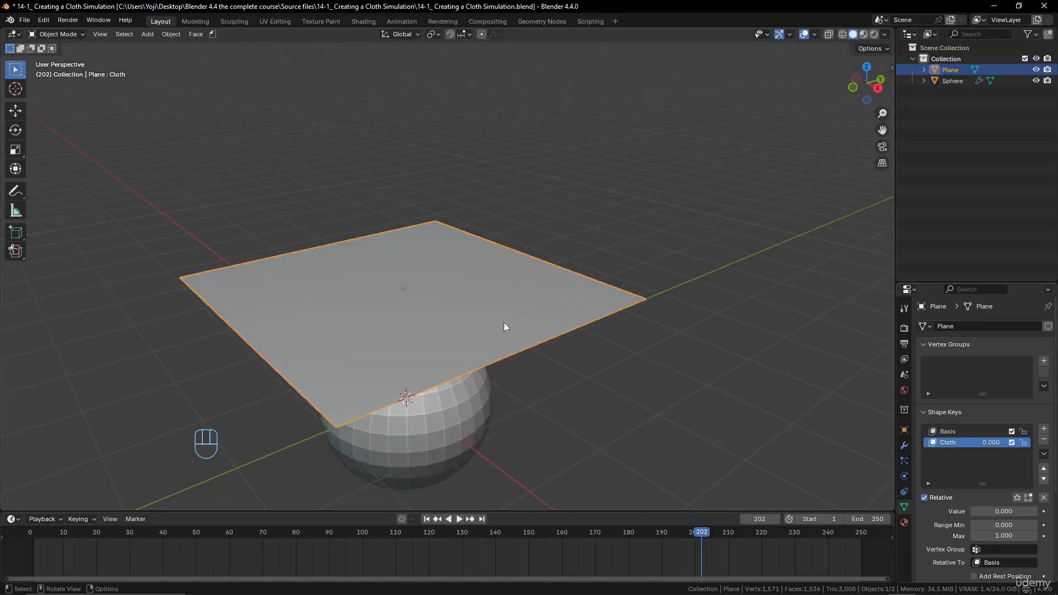
Toggle Edit Mode on and off for the plane, and delete its Cloth and Basis shape keys.
{"action": "key", "text": "Tab"}
{"action": "key", "text": "Tab"}
{"action": "left_click", "coordinate": [1043, 439]}
{"action": "left_click", "coordinate": [1044, 439]}
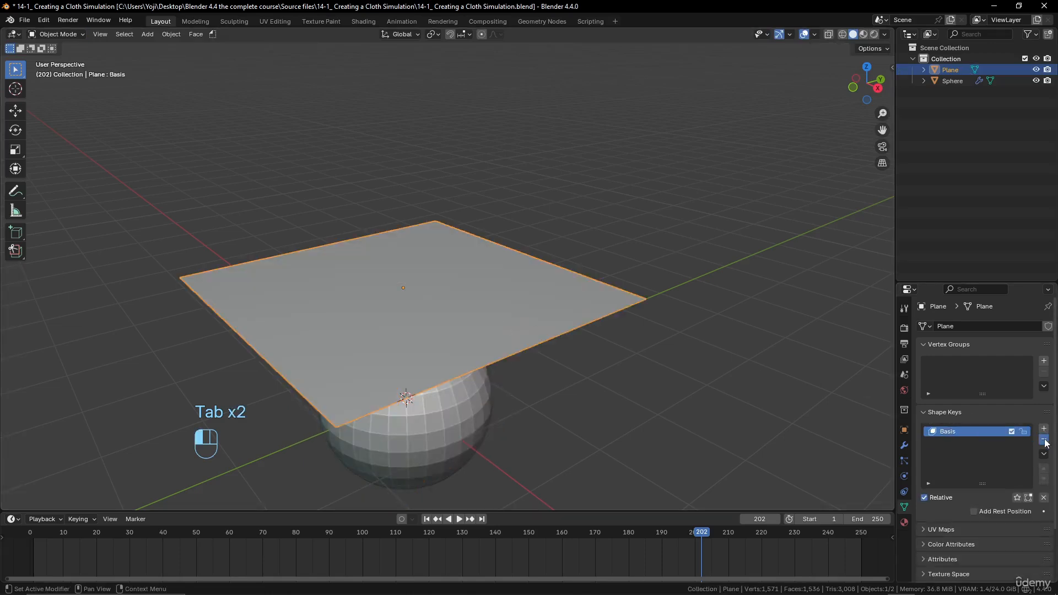
Give the plane Cloth physics again and return the timeline to frame 1.
{"action": "left_click", "coordinate": [905, 444]}
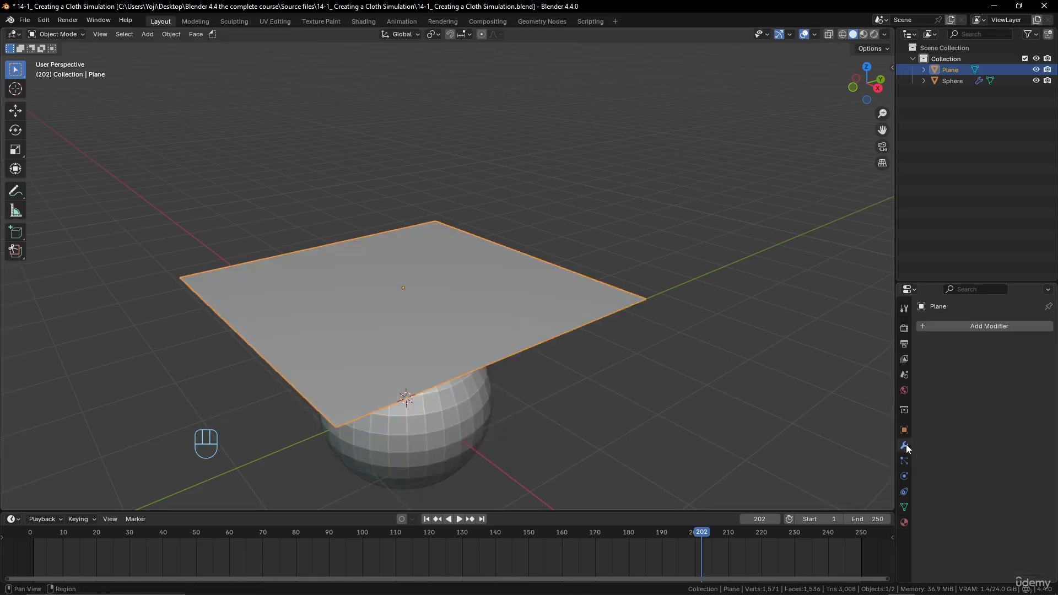
{"action": "left_click", "coordinate": [905, 476]}
{"action": "left_click", "coordinate": [986, 352]}
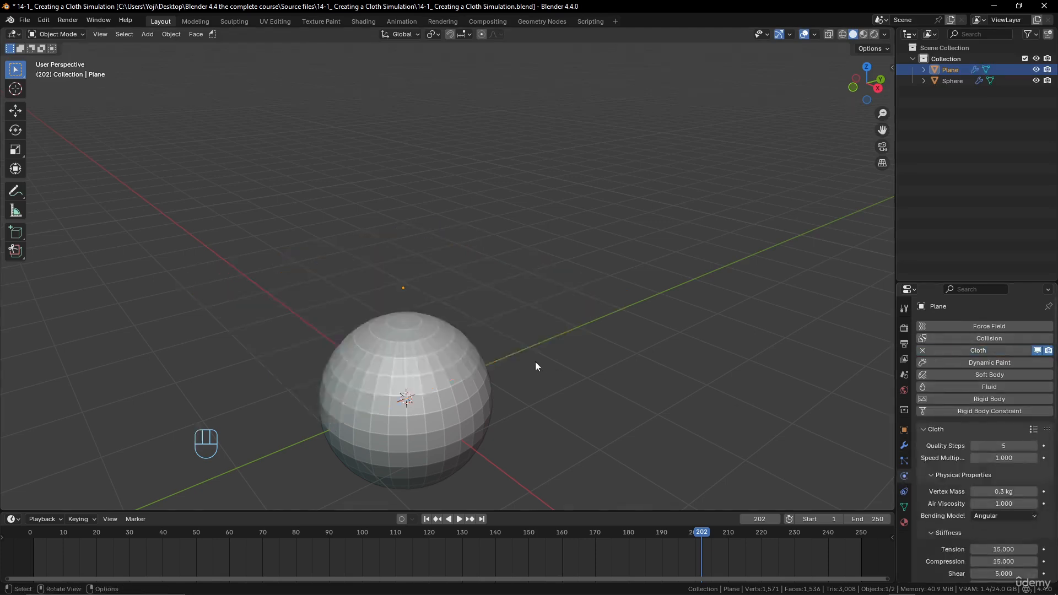
{"action": "scroll", "coordinate": [533, 361], "scroll_direction": "down", "scroll_amount": 8}
{"action": "left_click", "coordinate": [427, 518]}
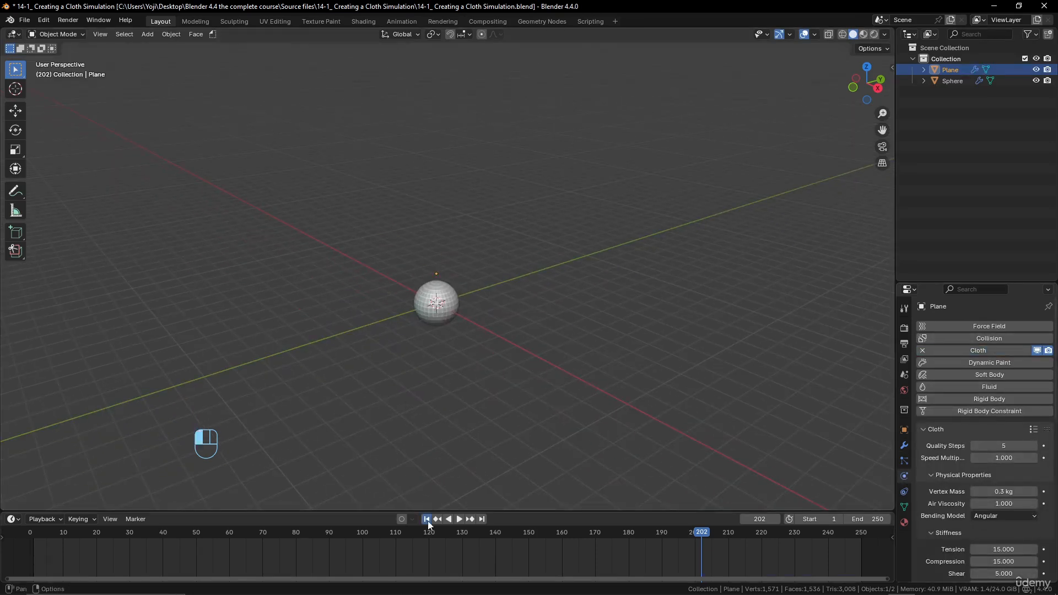
Subdivide the whole plane one more time in Edit Mode and return to Object Mode.
{"action": "scroll", "coordinate": [550, 339], "scroll_direction": "up", "scroll_amount": 5}
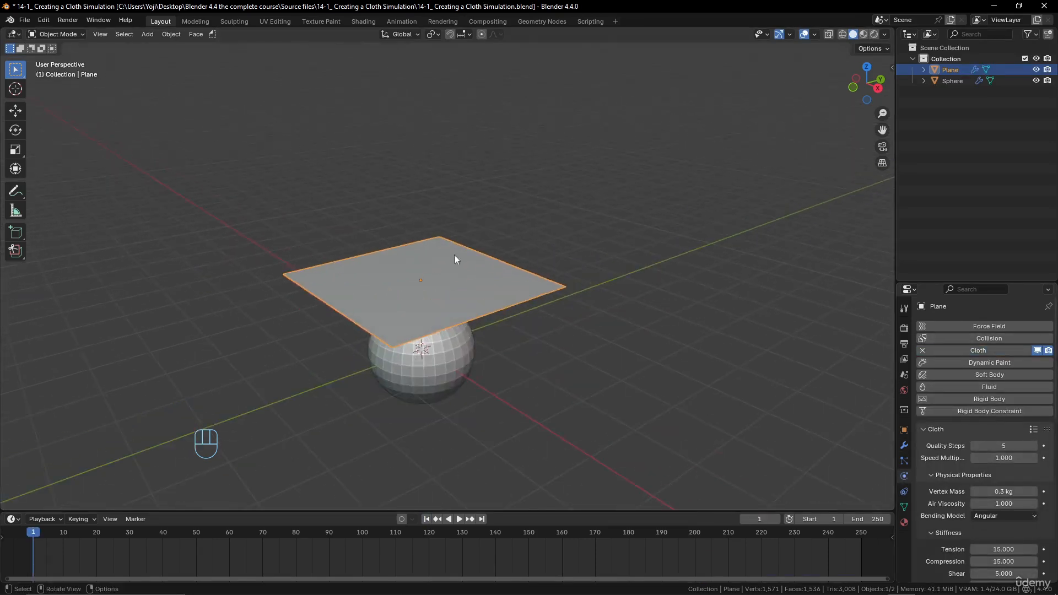
{"action": "key", "text": "Tab"}
{"action": "right_click", "coordinate": [454, 288]}
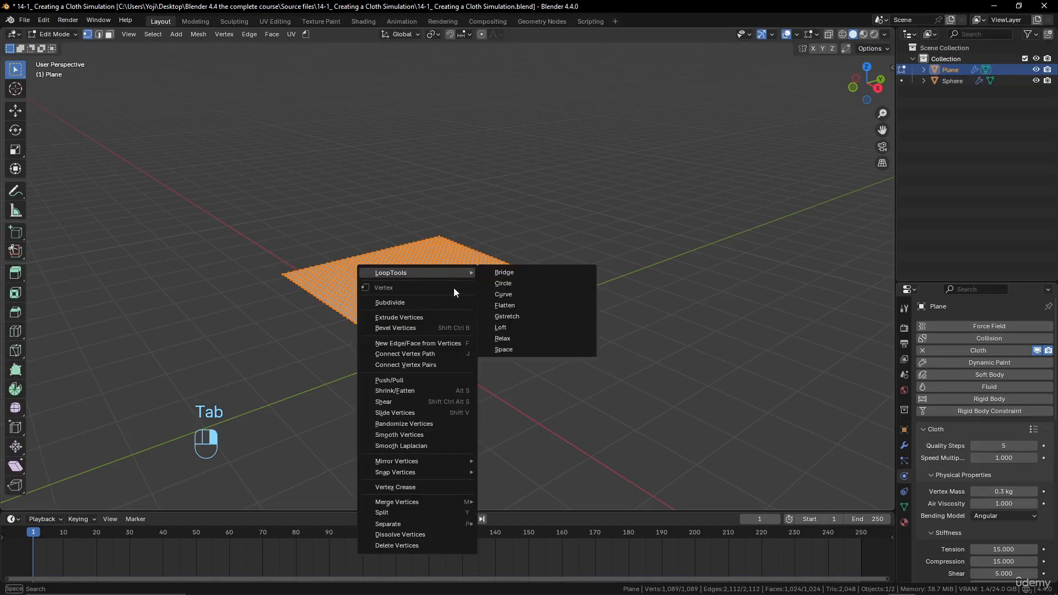
{"action": "left_click", "coordinate": [398, 305]}
{"action": "middle_click_drag", "start_coordinate": [397, 305], "coordinate": [486, 329]}
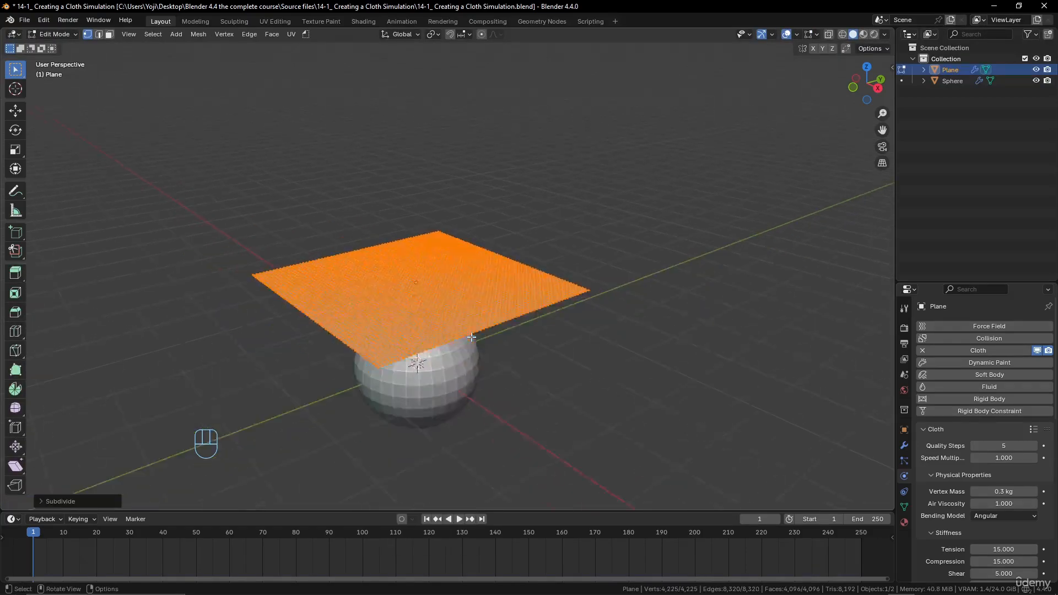
{"action": "key", "text": "Tab"}
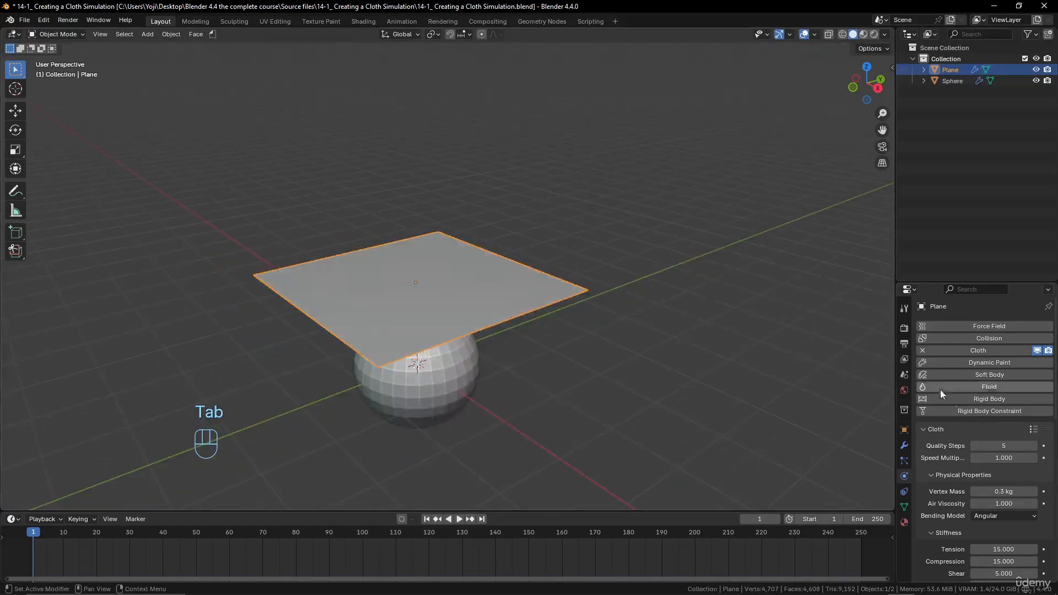
Play the simulation, pause it at frame 160, and inspect the cloth's folds from several angles.
{"action": "left_click", "coordinate": [461, 519]}
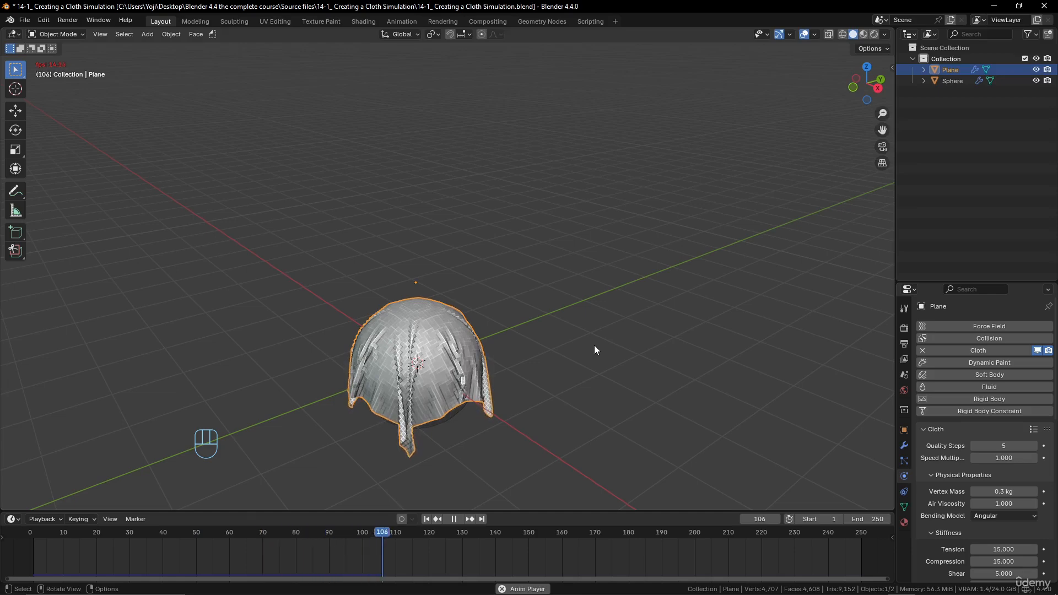
{"action": "scroll", "coordinate": [540, 369], "scroll_direction": "up", "scroll_amount": 4}
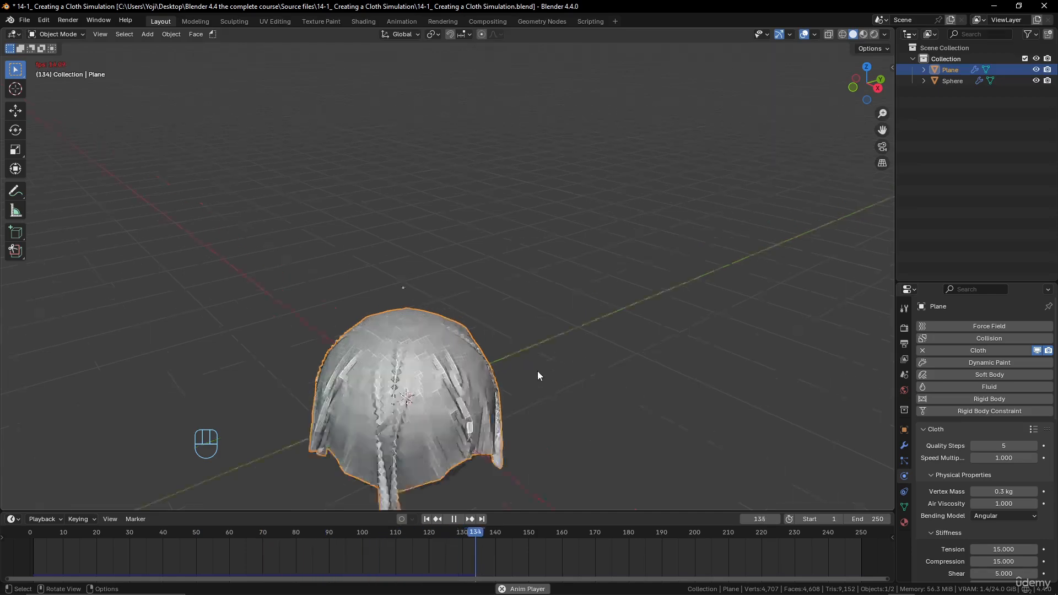
{"action": "middle_click_drag", "start_coordinate": [560, 336], "coordinate": [596, 256], "text": "shift"}
{"action": "key", "text": "space"}
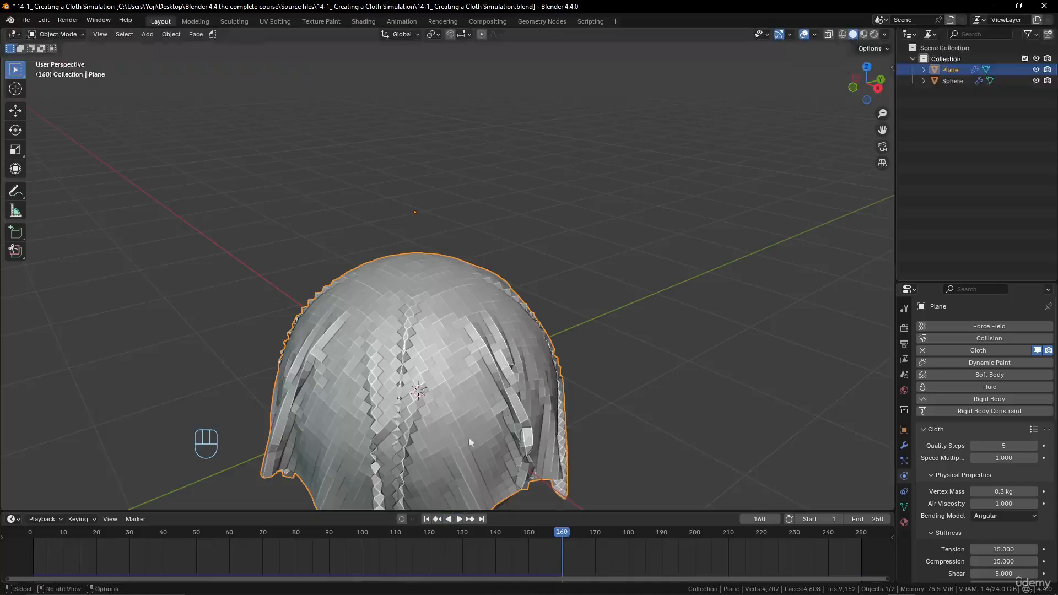
{"action": "middle_click_drag", "start_coordinate": [469, 437], "coordinate": [537, 254]}
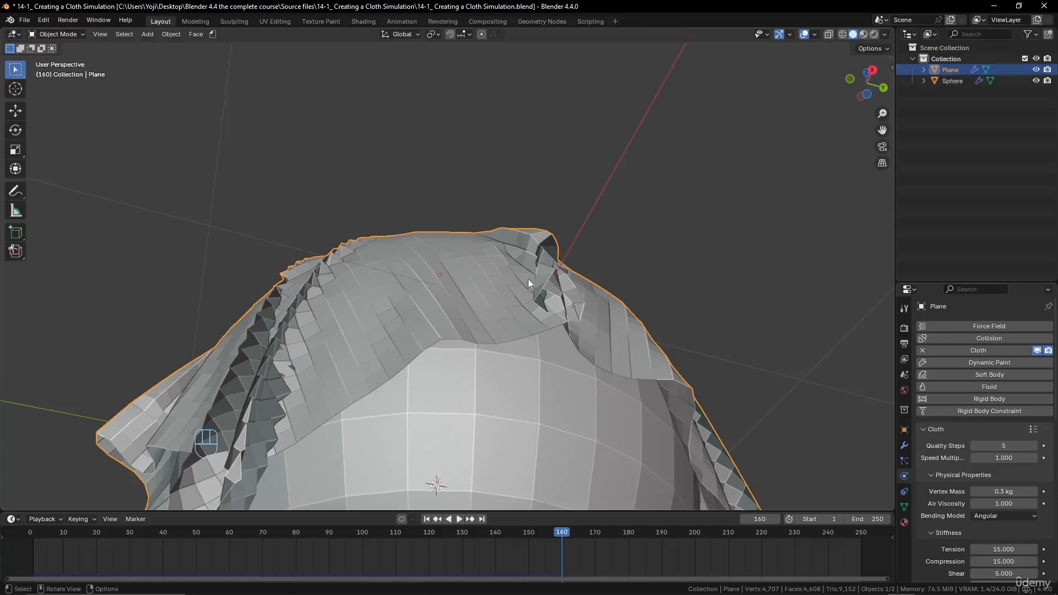
{"action": "middle_click_drag", "start_coordinate": [584, 329], "coordinate": [511, 342]}
{"action": "scroll", "coordinate": [962, 467], "scroll_direction": "down", "scroll_amount": 5}
Enable Self Collisions in the collision settings of the plane's cloth simulation.
{"action": "scroll", "coordinate": [961, 467], "scroll_direction": "down", "scroll_amount": 8}
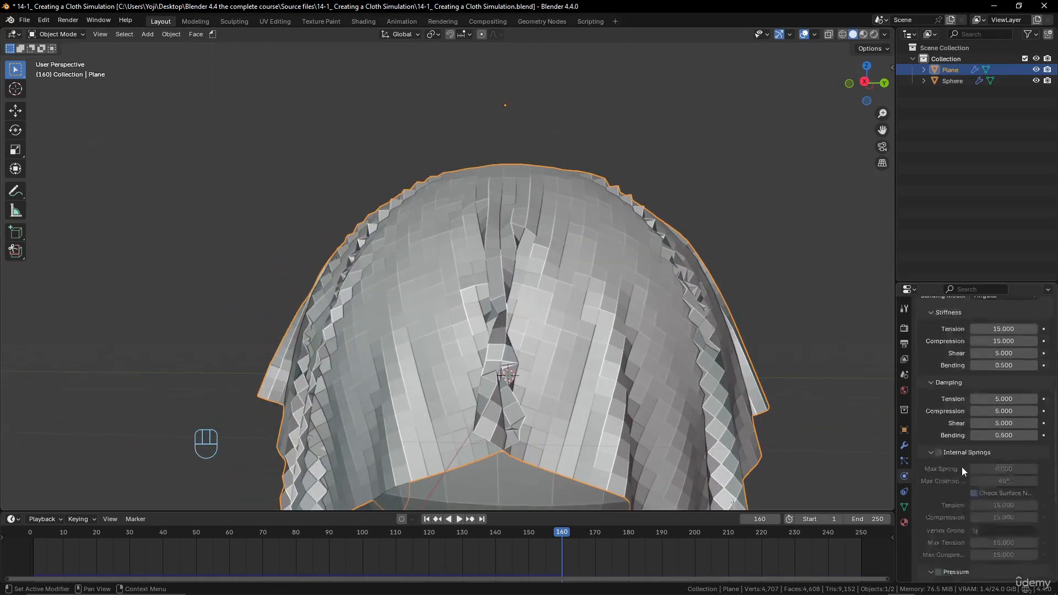
{"action": "scroll", "coordinate": [962, 467], "scroll_direction": "down", "scroll_amount": 3}
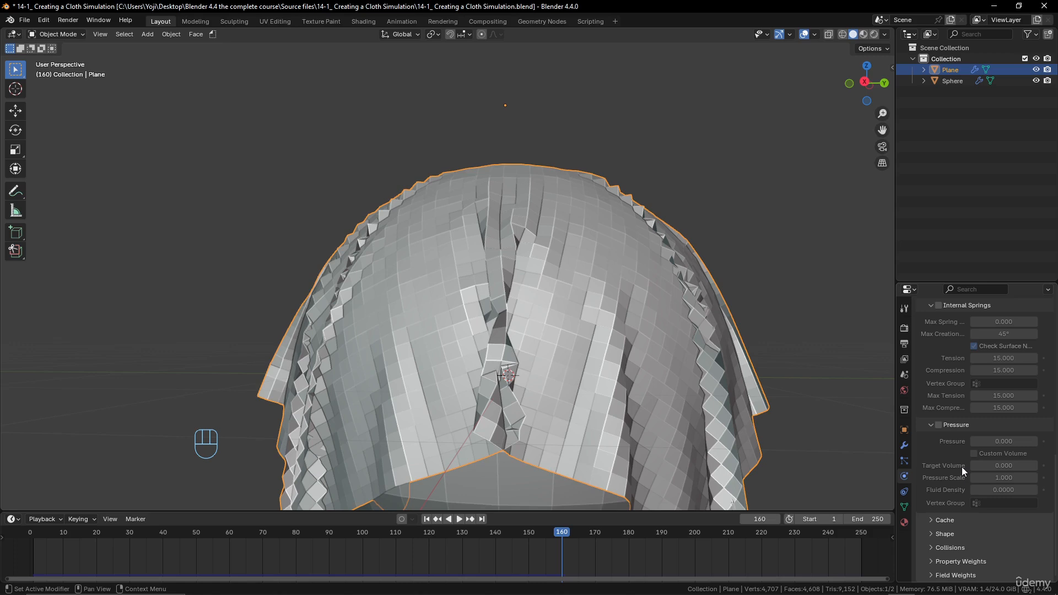
{"action": "left_click", "coordinate": [935, 548]}
{"action": "scroll", "coordinate": [967, 481], "scroll_direction": "down", "scroll_amount": 4}
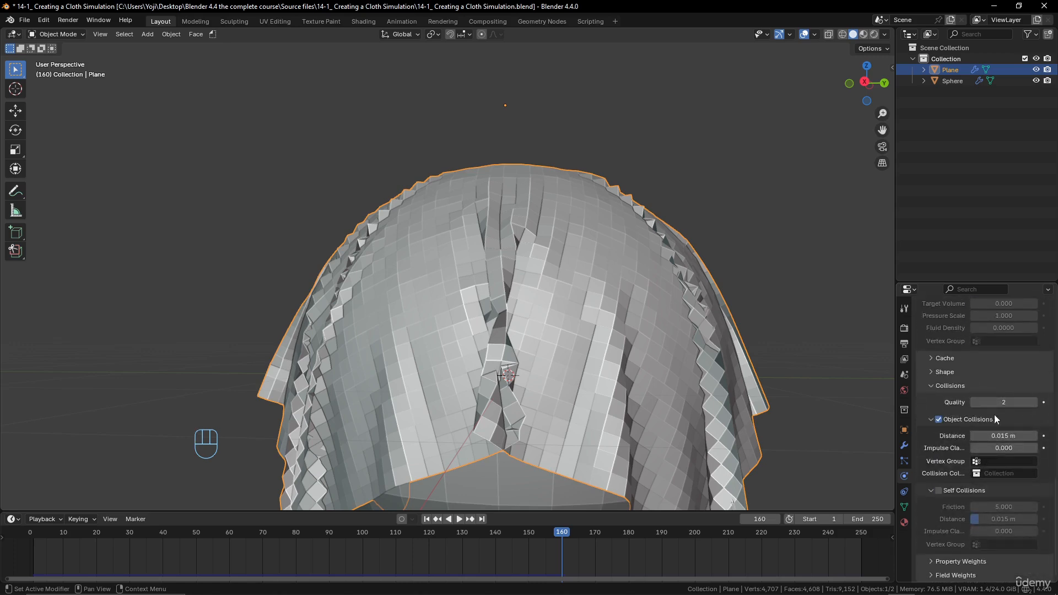
{"action": "scroll", "coordinate": [960, 388], "scroll_direction": "up", "scroll_amount": 6}
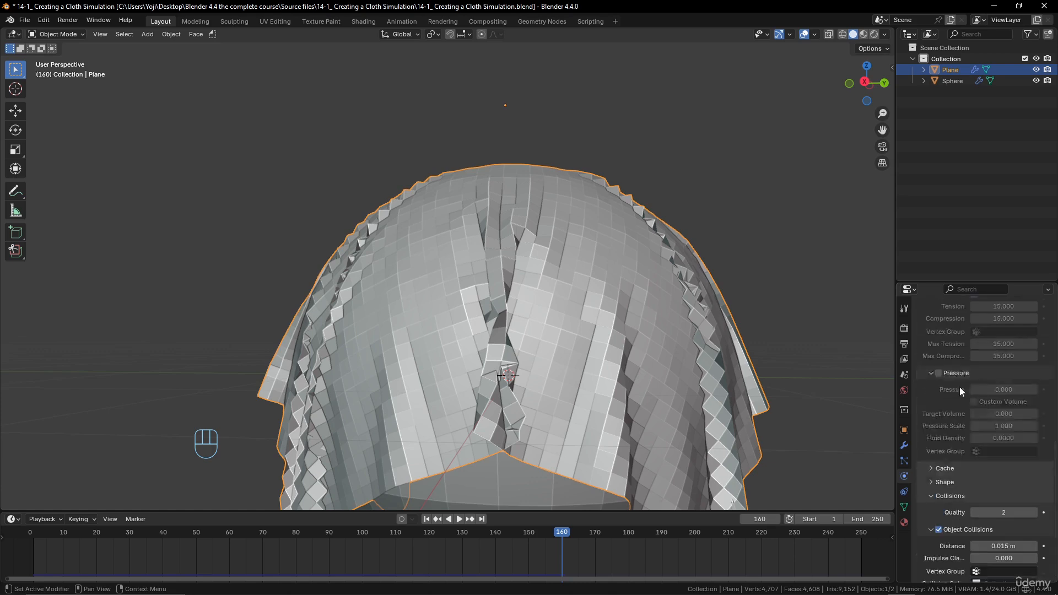
{"action": "scroll", "coordinate": [961, 388], "scroll_direction": "down", "scroll_amount": 6}
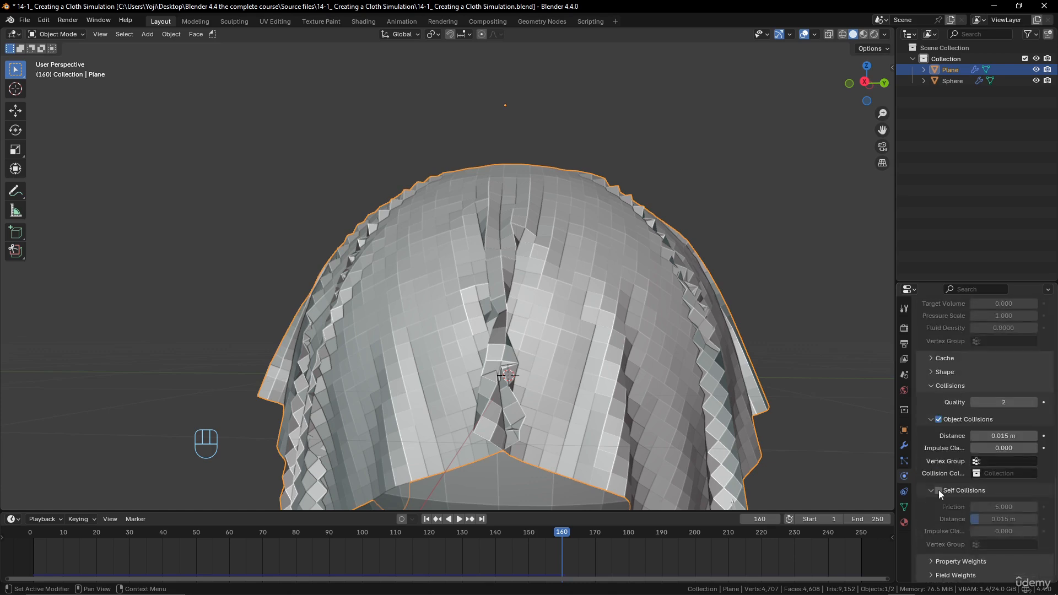
{"action": "left_click", "coordinate": [938, 491]}
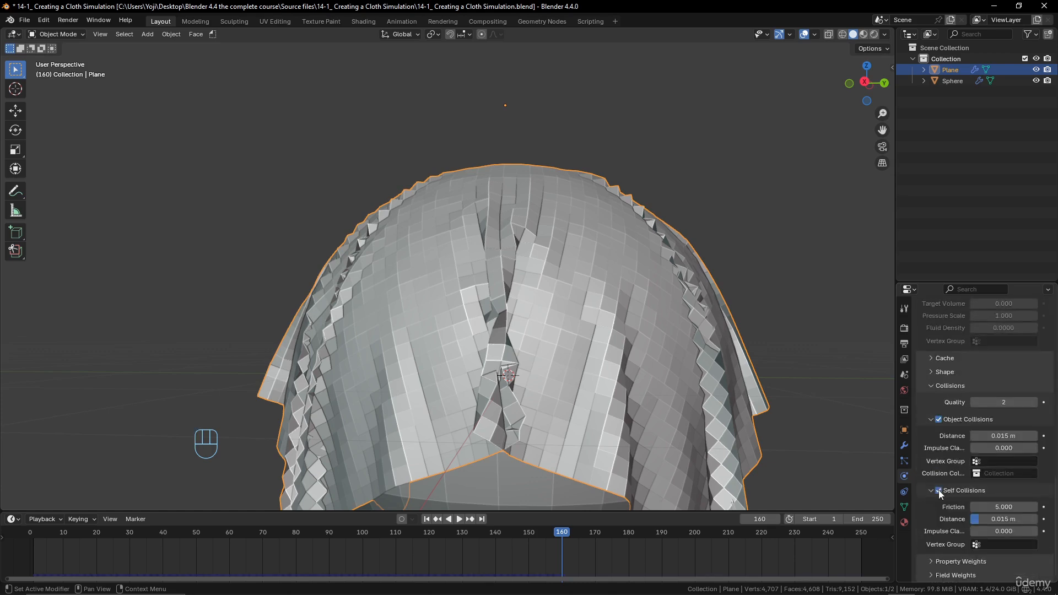
Replay the simulation from frame 1 to check the cloth's self-collisions, pausing at frame 153.
{"action": "left_click", "coordinate": [427, 519]}
{"action": "scroll", "coordinate": [507, 380], "scroll_direction": "down", "scroll_amount": 3}
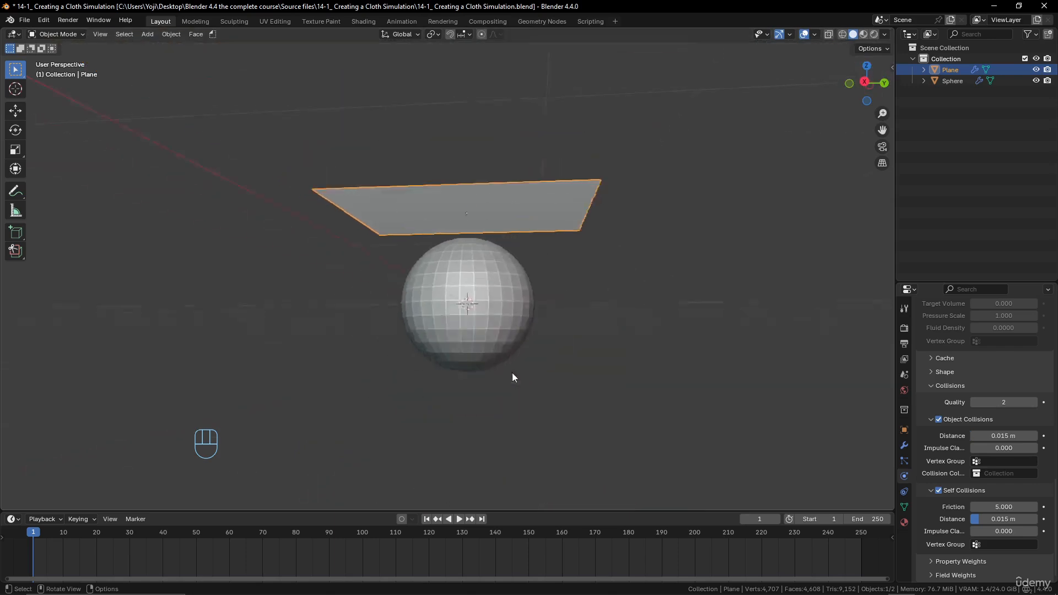
{"action": "left_click", "coordinate": [459, 519]}
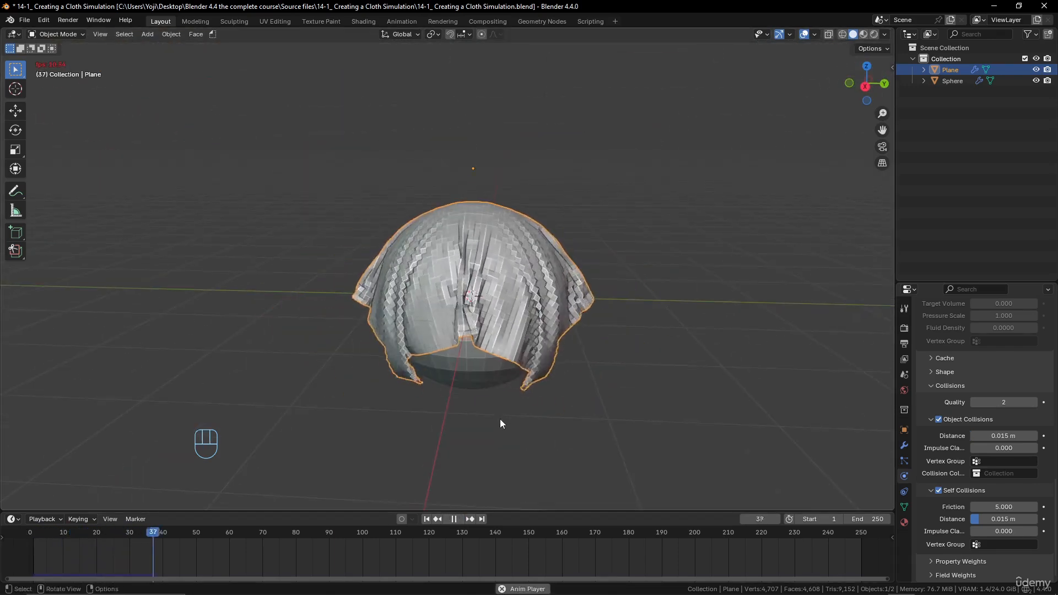
{"action": "scroll", "coordinate": [505, 425], "scroll_direction": "up", "scroll_amount": 3}
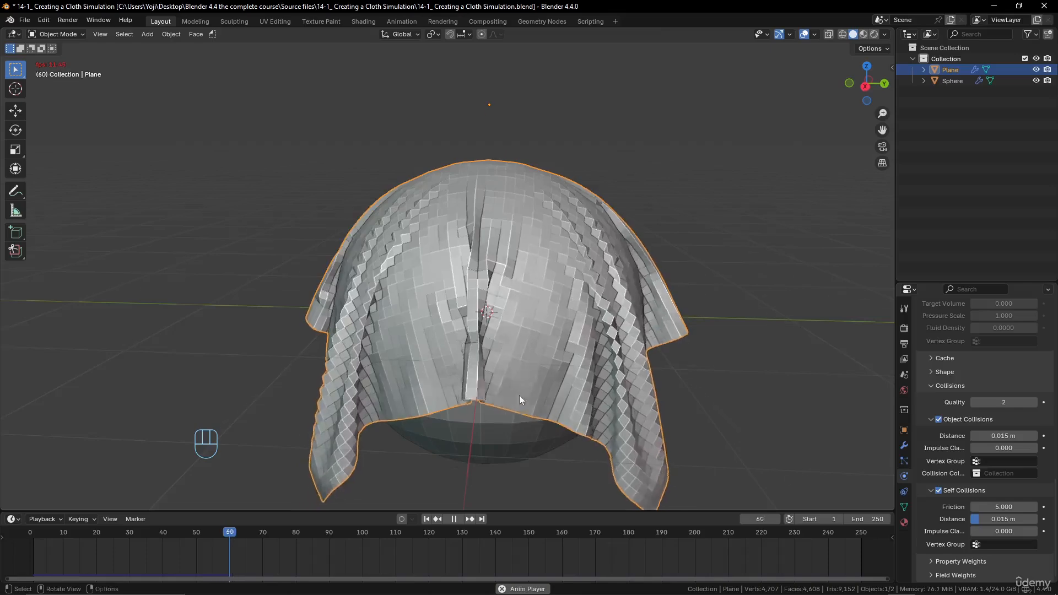
{"action": "middle_click_drag", "start_coordinate": [519, 395], "coordinate": [601, 409]}
{"action": "scroll", "coordinate": [600, 410], "scroll_direction": "down", "scroll_amount": 3}
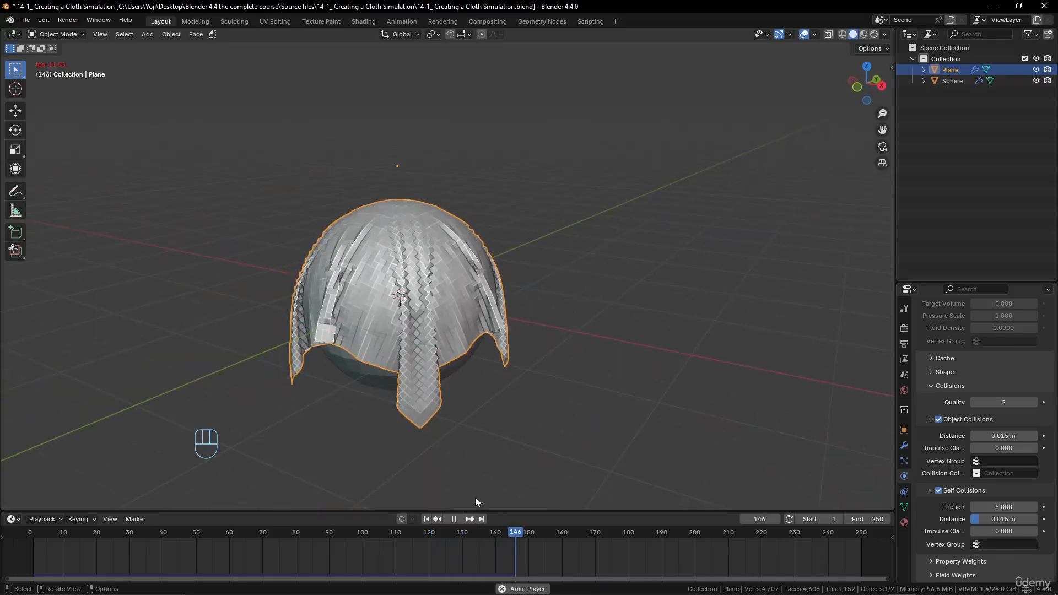
{"action": "left_click", "coordinate": [455, 519]}
Apply Shade Smooth to the draped cloth plane and check its surface.
{"action": "right_click", "coordinate": [435, 284]}
{"action": "left_click", "coordinate": [435, 281]}
{"action": "middle_click_drag", "start_coordinate": [434, 281], "coordinate": [379, 321]}
{"action": "scroll", "coordinate": [431, 319], "scroll_direction": "down", "scroll_amount": 5}
{"action": "scroll", "coordinate": [431, 319], "scroll_direction": "up", "scroll_amount": 5}
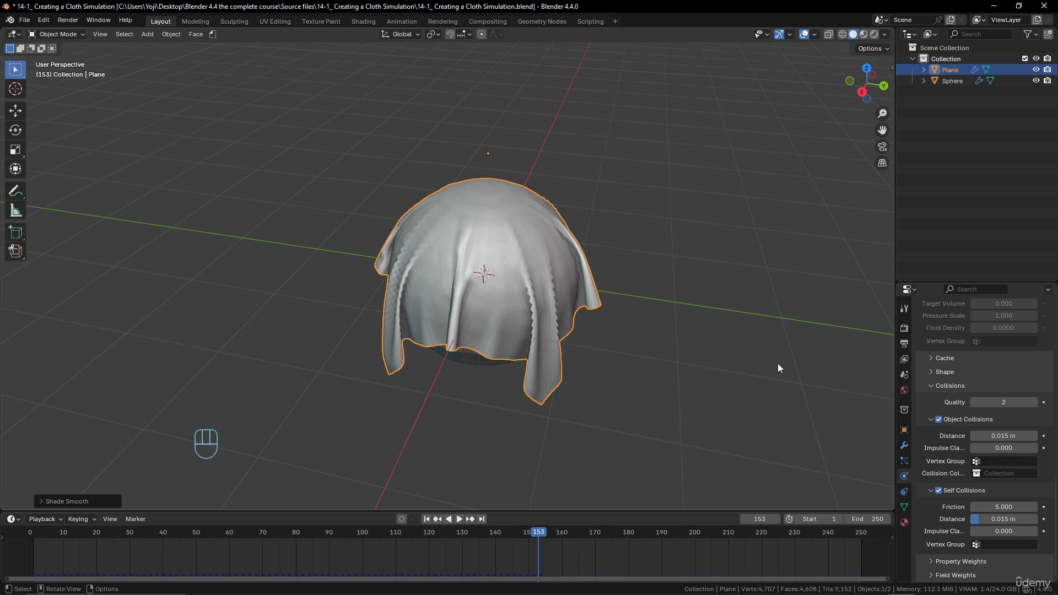
View the list of available cloth presets for the plane without applying one.
{"action": "scroll", "coordinate": [935, 386], "scroll_direction": "up", "scroll_amount": 12}
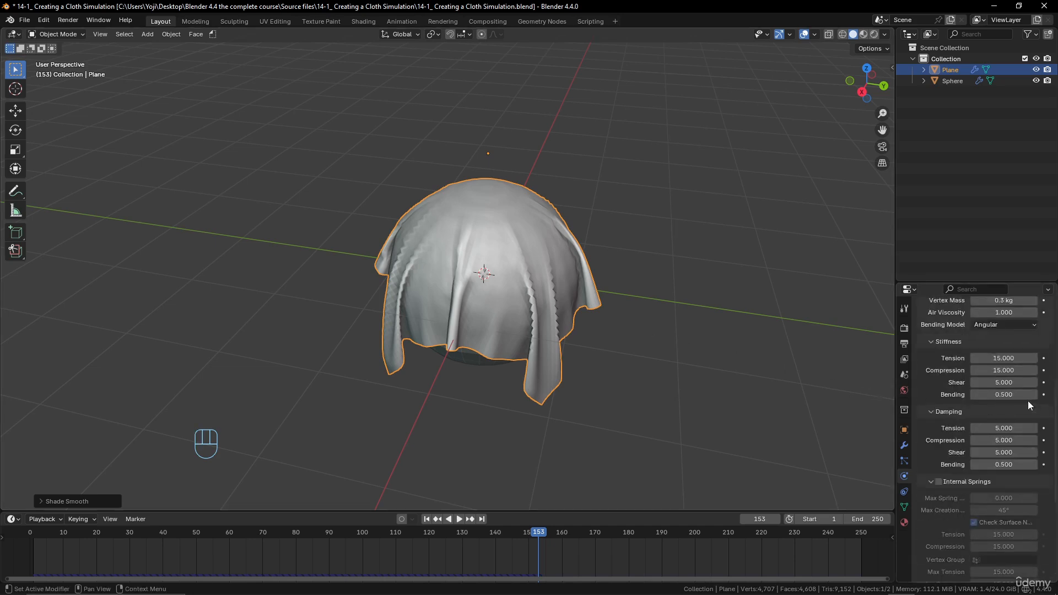
{"action": "scroll", "coordinate": [1027, 401], "scroll_direction": "up", "scroll_amount": 4}
{"action": "scroll", "coordinate": [606, 352], "scroll_direction": "down", "scroll_amount": 4}
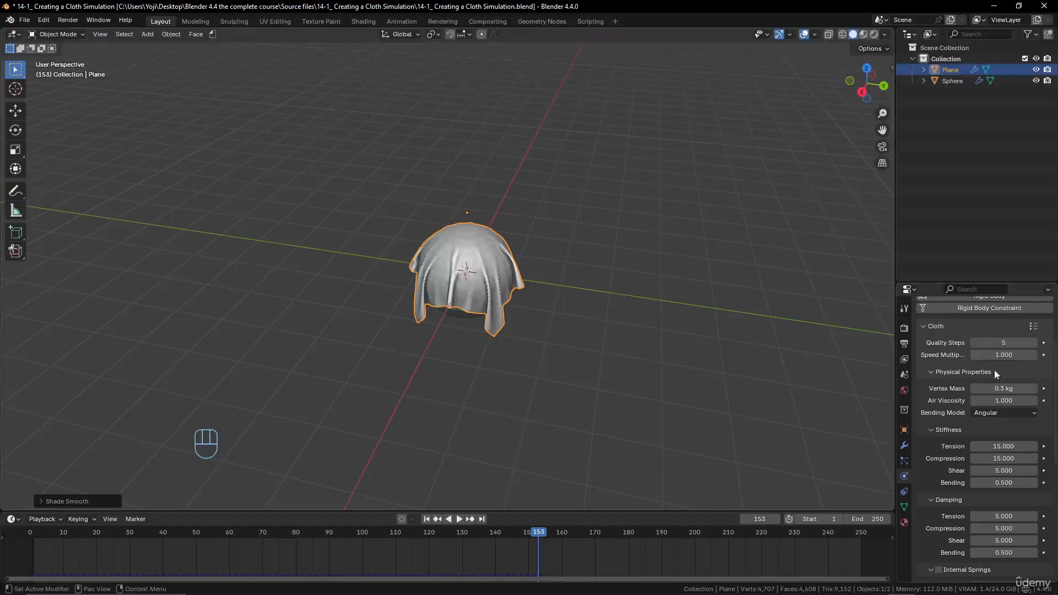
{"action": "left_click", "coordinate": [1034, 327]}
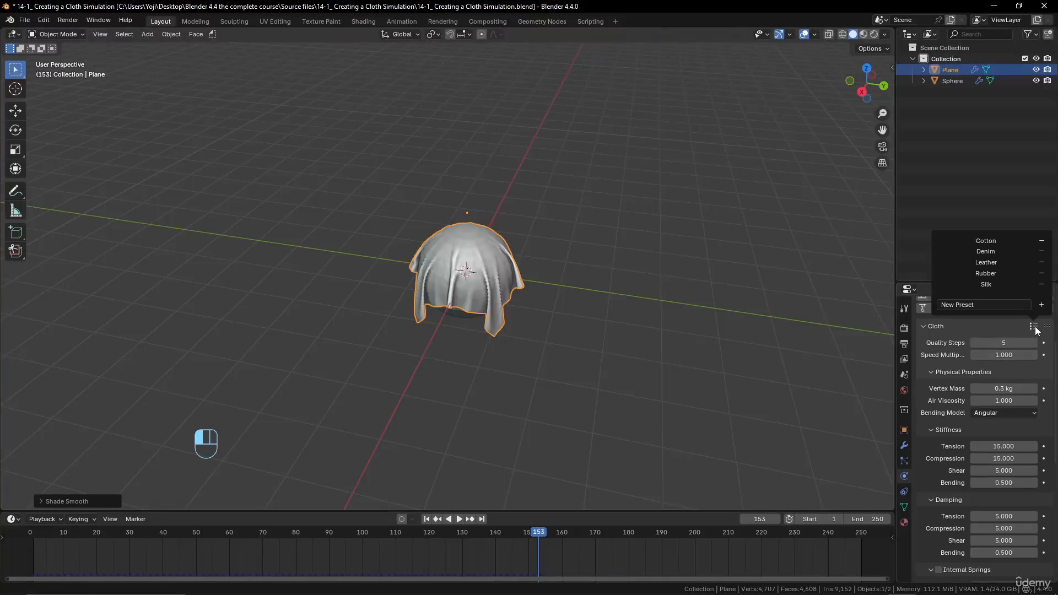
{"action": "left_click", "coordinate": [987, 283]}
{"action": "left_click", "coordinate": [463, 309]}
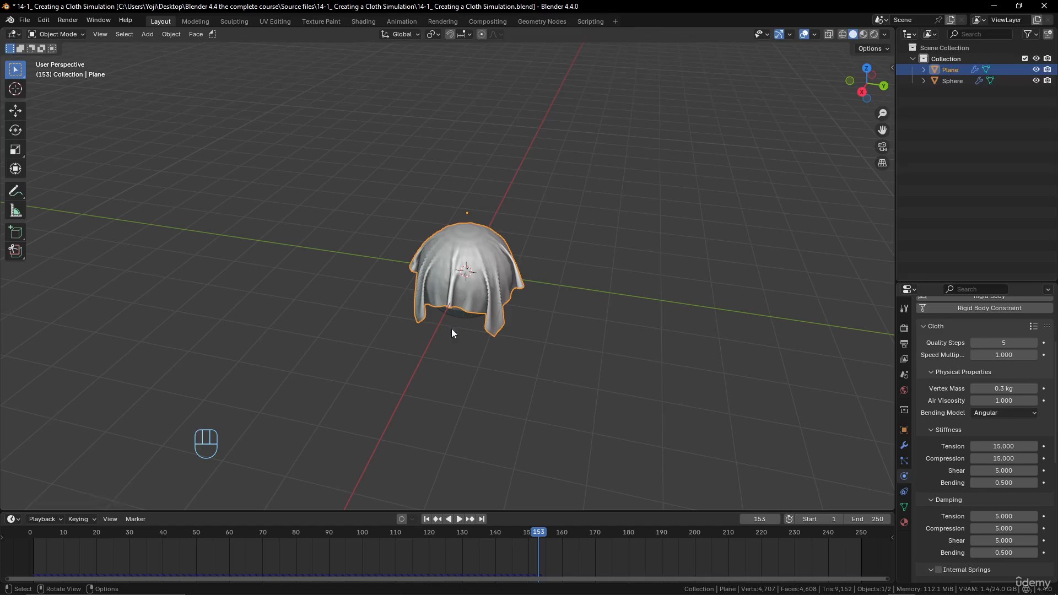
Add the sphere to the plane selection and return the simulation to frame 1.
{"action": "left_click", "coordinate": [455, 322], "text": "shift"}
{"action": "scroll", "coordinate": [521, 337], "scroll_direction": "up", "scroll_amount": 2}
{"action": "scroll", "coordinate": [520, 337], "scroll_direction": "down", "scroll_amount": 3}
{"action": "middle_click_drag", "start_coordinate": [505, 317], "coordinate": [397, 313], "text": "shift"}
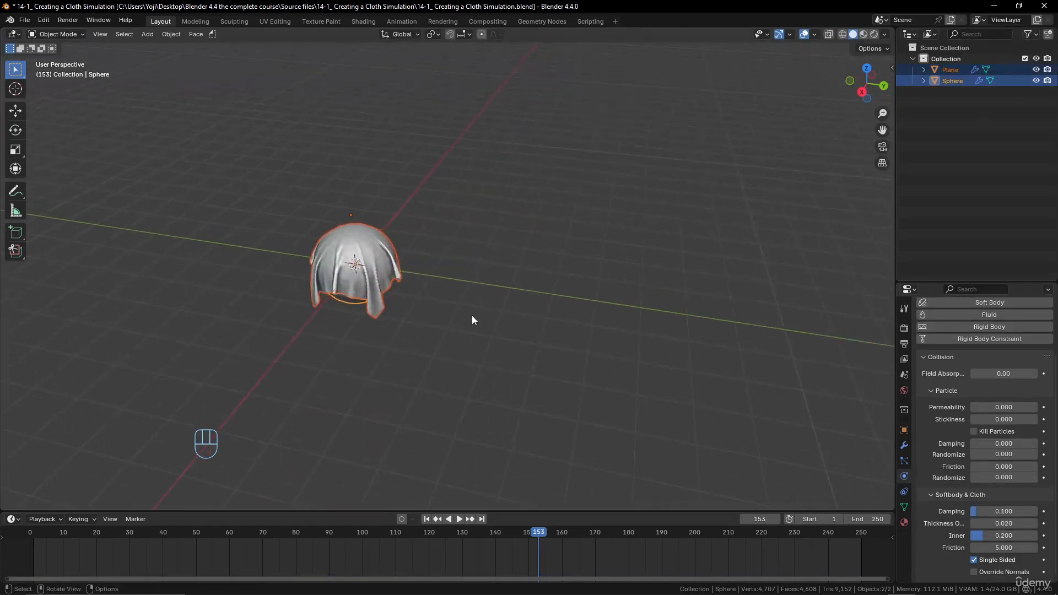
{"action": "left_click_drag", "start_coordinate": [538, 531], "coordinate": [32, 546]}
{"action": "scroll", "coordinate": [456, 299], "scroll_direction": "up", "scroll_amount": 2}
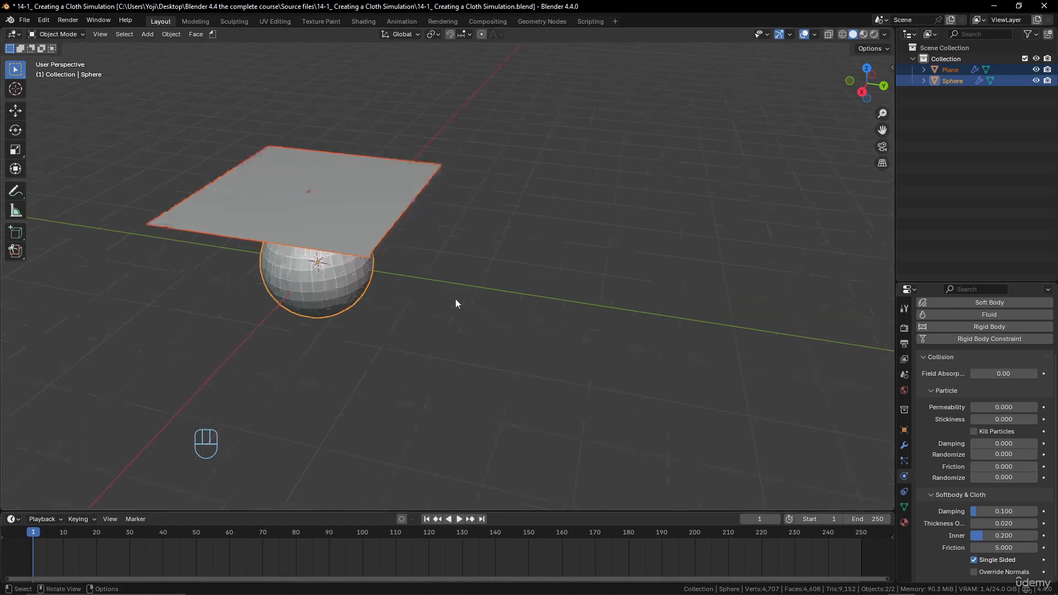
Duplicate the selected plane and sphere along the X axis, placing the copies beside the originals without overlap.
{"action": "scroll", "coordinate": [436, 286], "scroll_direction": "down", "scroll_amount": 3}
{"action": "middle_click_drag", "start_coordinate": [436, 286], "coordinate": [442, 282]}
{"action": "key", "text": "shift+d"}
{"action": "key", "text": "x"}
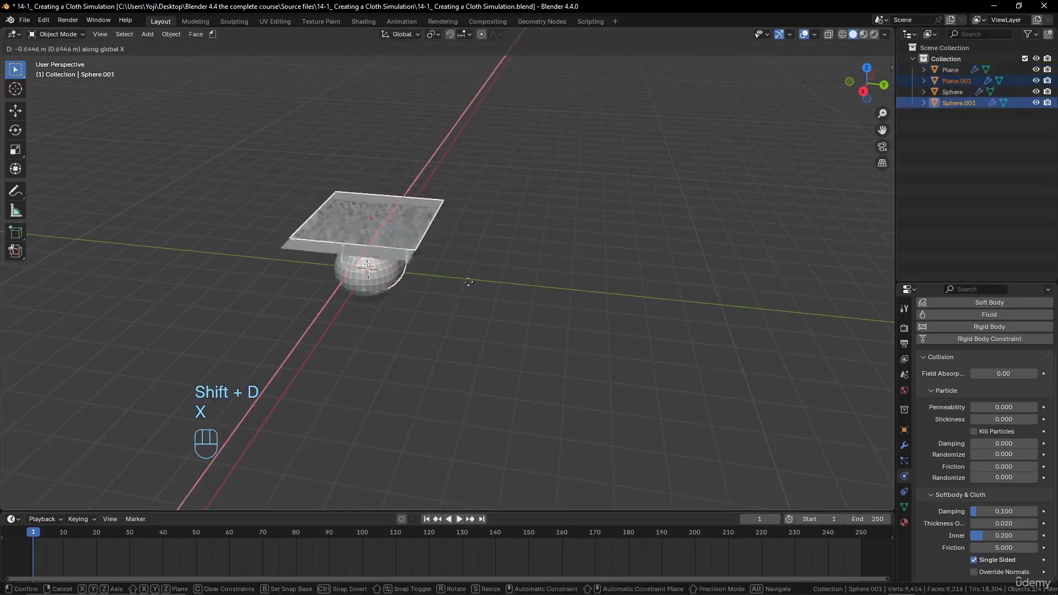
{"action": "left_click", "coordinate": [580, 296]}
{"action": "middle_click_drag", "start_coordinate": [633, 385], "coordinate": [576, 401]}
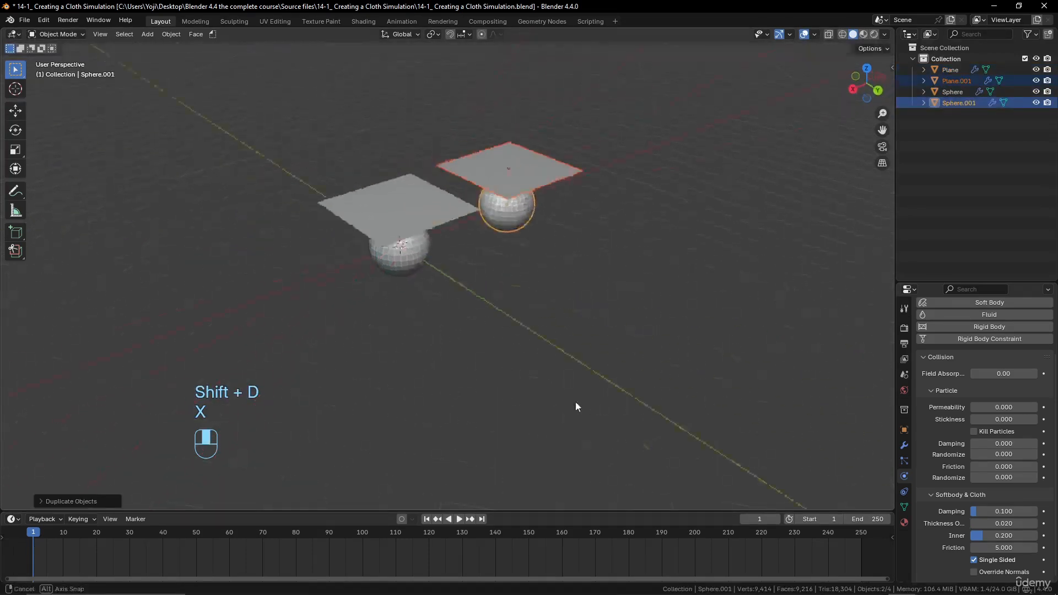
{"action": "middle_click_drag", "start_coordinate": [551, 330], "coordinate": [421, 368], "text": "shift"}
{"action": "middle_click_drag", "start_coordinate": [491, 374], "coordinate": [439, 392]}
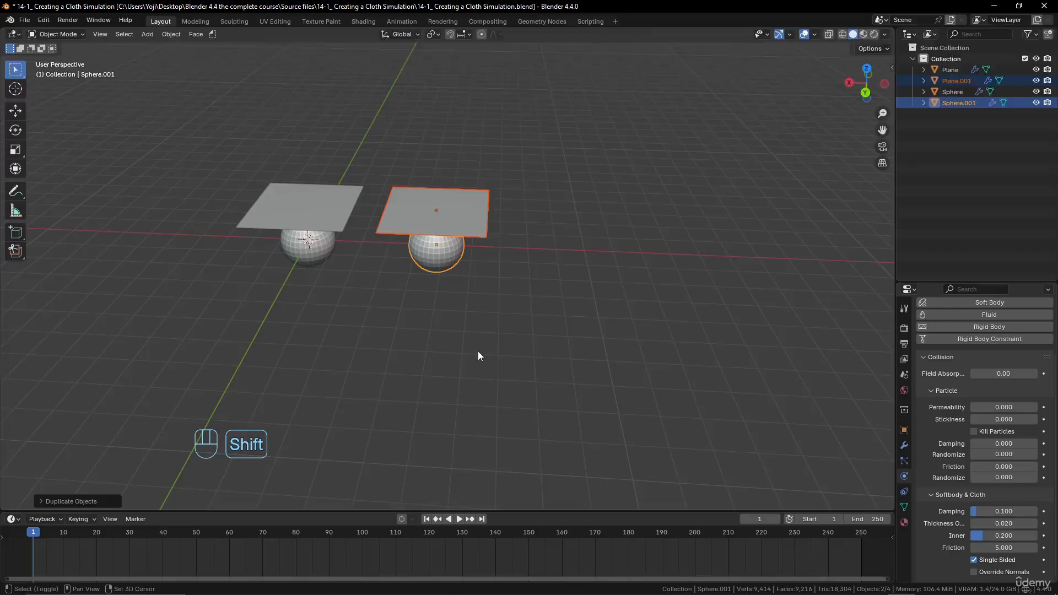
Repeat the duplication three more times to make an evenly spaced row of five plane-and-sphere pairs.
{"action": "key", "text": "shift+r"}
{"action": "key", "text": "shift+r"}
{"action": "key", "text": "shift+r"}
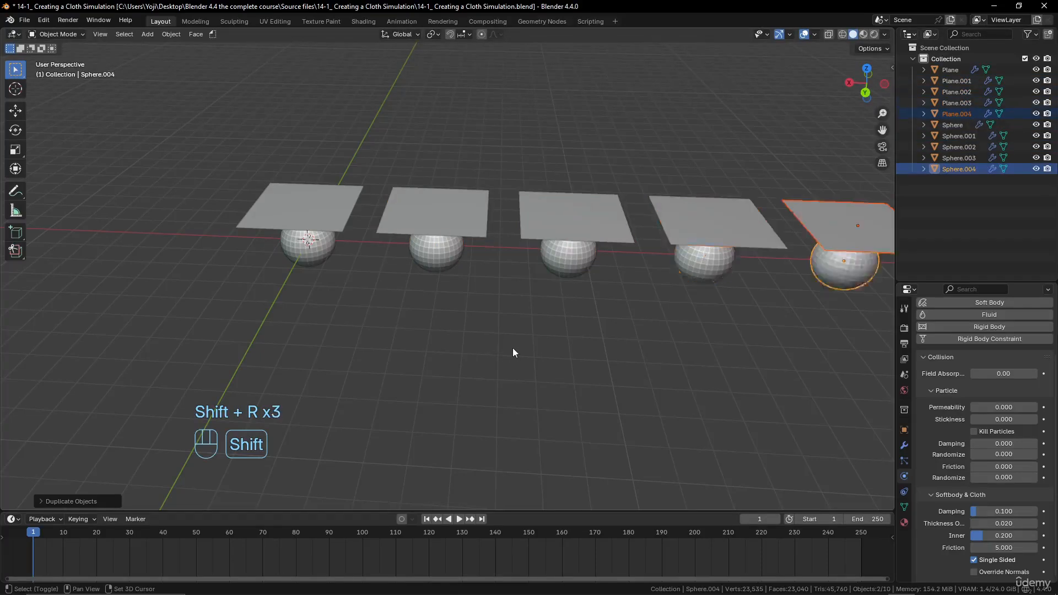
{"action": "scroll", "coordinate": [543, 366], "scroll_direction": "down", "scroll_amount": 2}
{"action": "scroll", "coordinate": [544, 362], "scroll_direction": "up", "scroll_amount": 1}
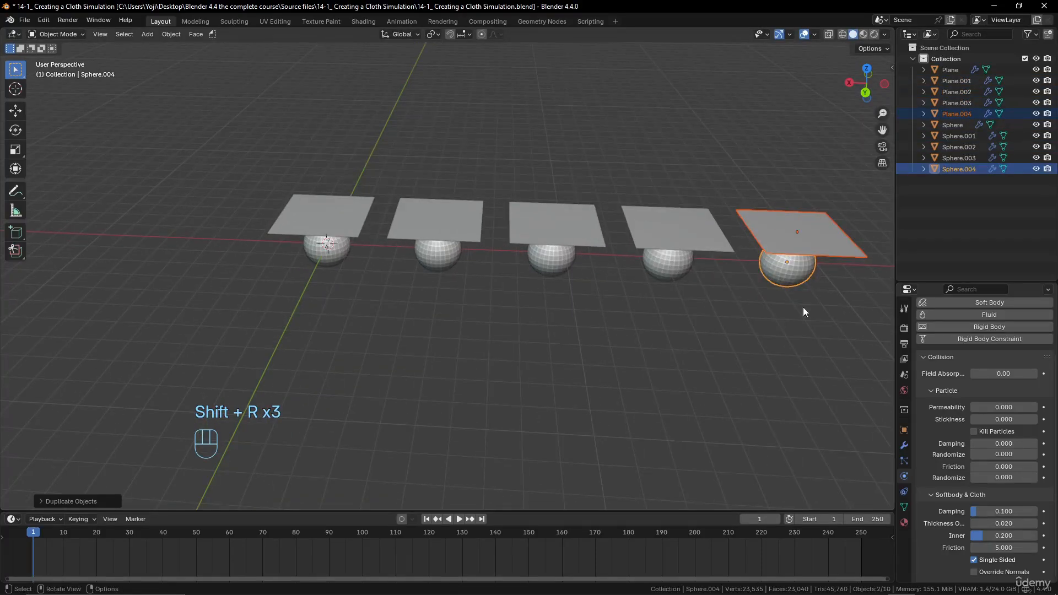
Apply the Cotton cloth preset to the original plane above the world origin.
{"action": "left_click", "coordinate": [339, 208]}
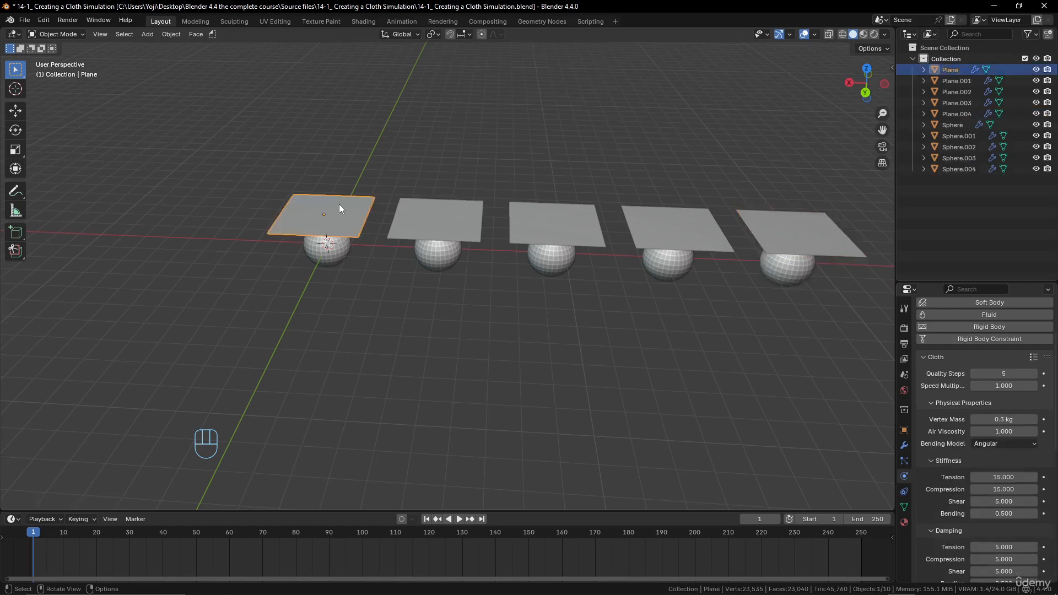
{"action": "scroll", "coordinate": [1014, 332], "scroll_direction": "up", "scroll_amount": 2}
{"action": "left_click", "coordinate": [1033, 401]}
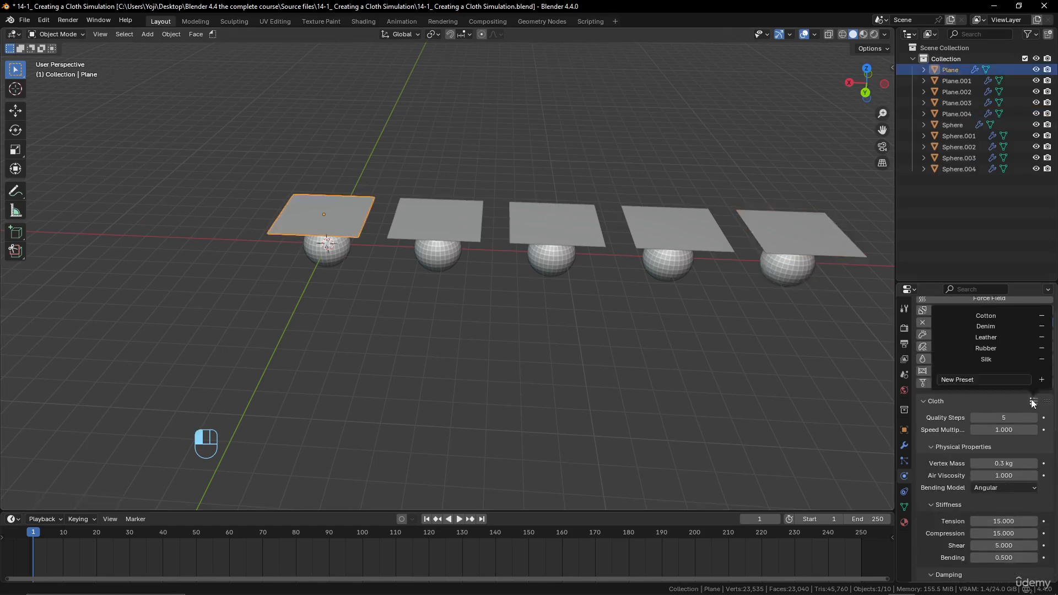
Apply the Denim cloth preset to the second plane and the Leather preset to the third plane.
{"action": "left_click", "coordinate": [461, 211]}
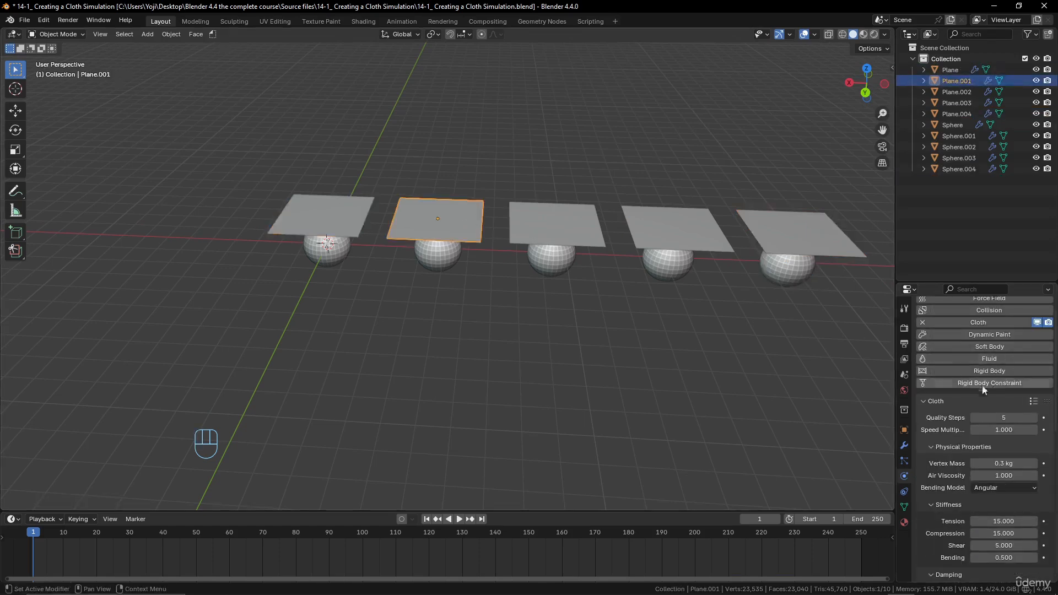
{"action": "left_click", "coordinate": [1031, 401]}
{"action": "left_click", "coordinate": [595, 242]}
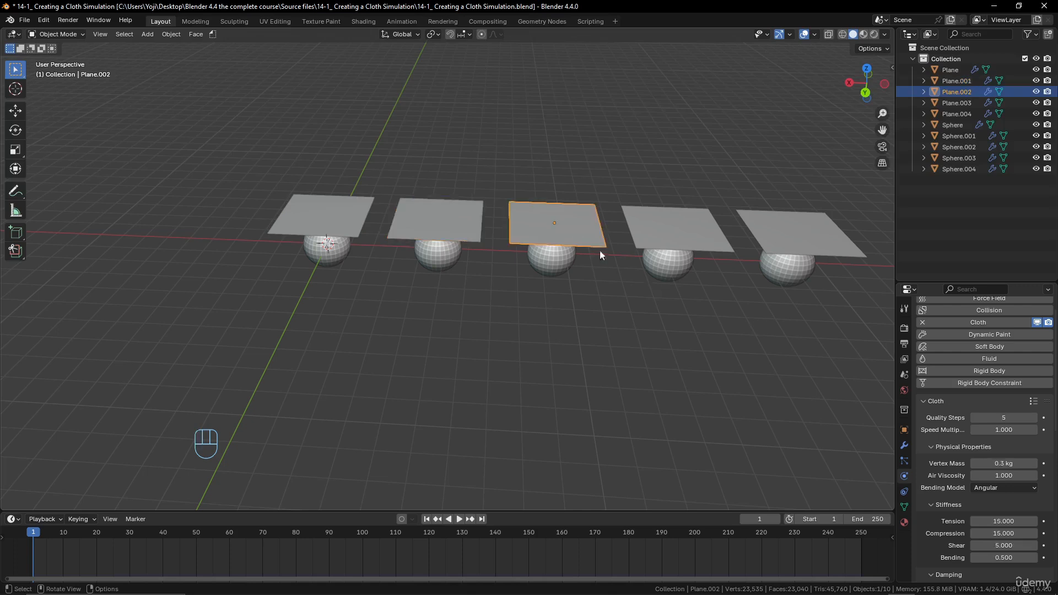
{"action": "left_click", "coordinate": [1033, 401]}
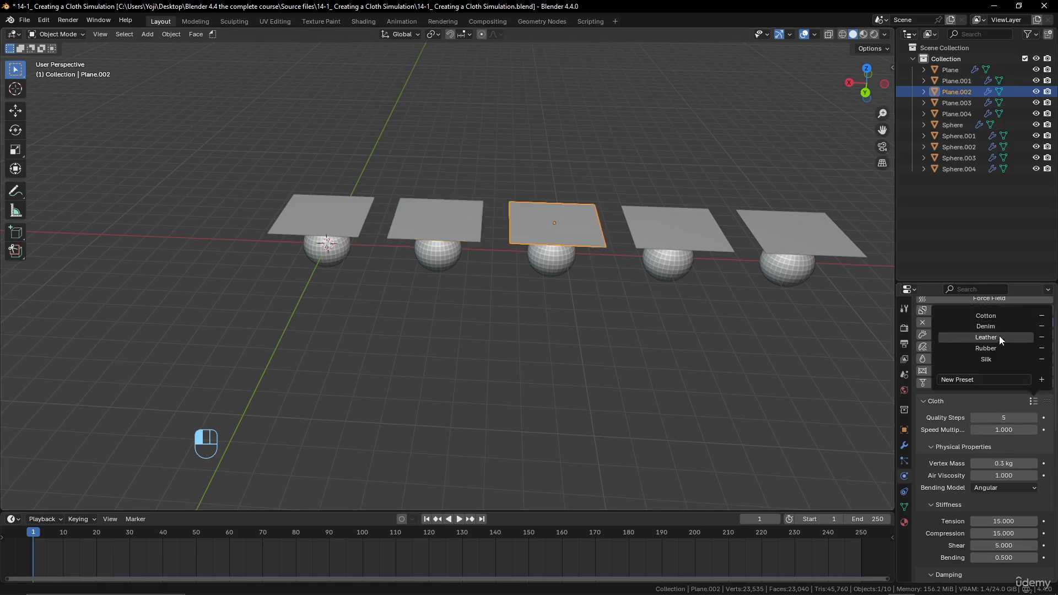
{"action": "left_click", "coordinate": [1000, 335]}
Apply the Rubber cloth preset to the fourth plane and the Silk preset to the fifth plane.
{"action": "left_click", "coordinate": [717, 246]}
{"action": "left_click", "coordinate": [1034, 401]}
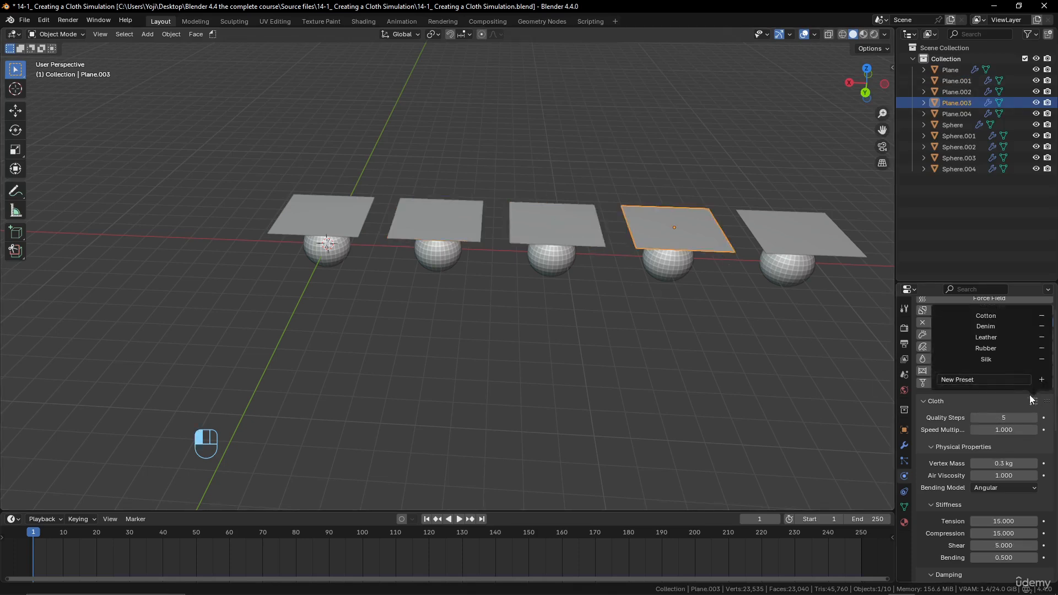
{"action": "left_click", "coordinate": [1008, 348]}
{"action": "left_click", "coordinate": [789, 246]}
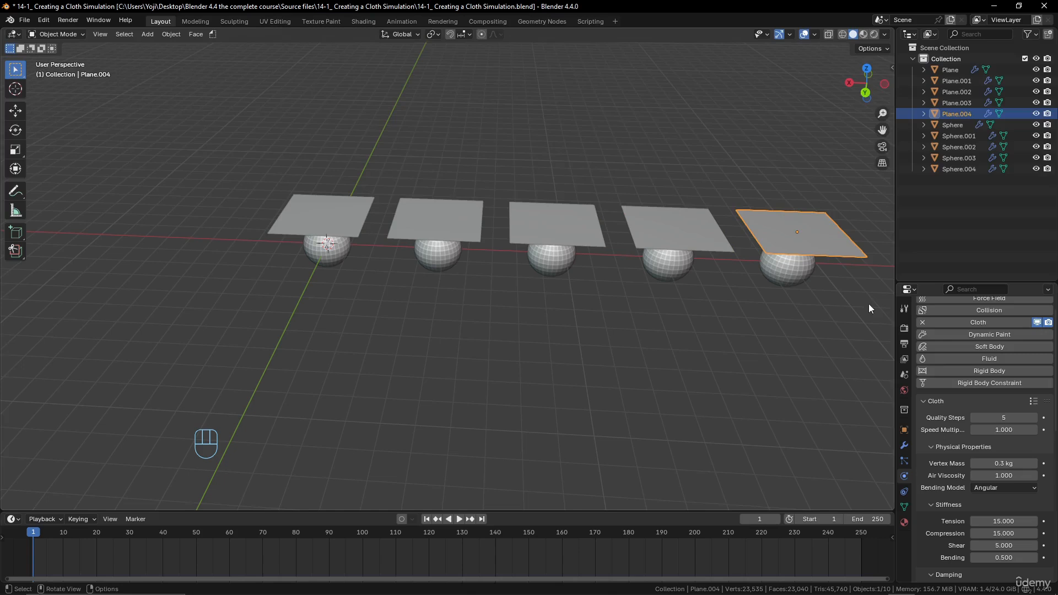
{"action": "left_click", "coordinate": [1034, 401]}
{"action": "left_click", "coordinate": [1003, 359]}
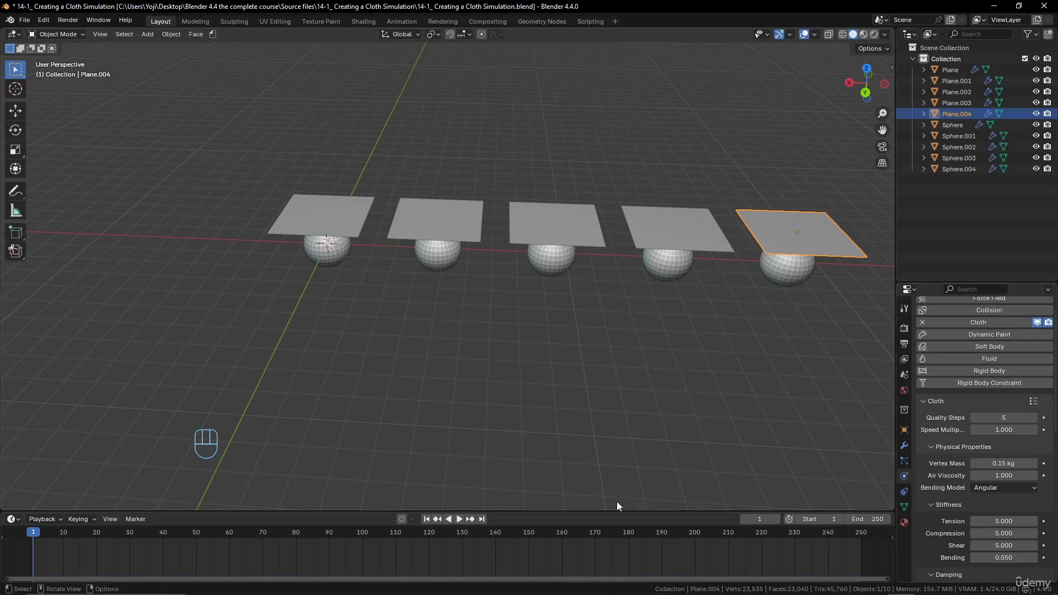
Play the simulation, pause it at frame 103, and compare how the five fabric presets drape over their spheres.
{"action": "left_click", "coordinate": [460, 519]}
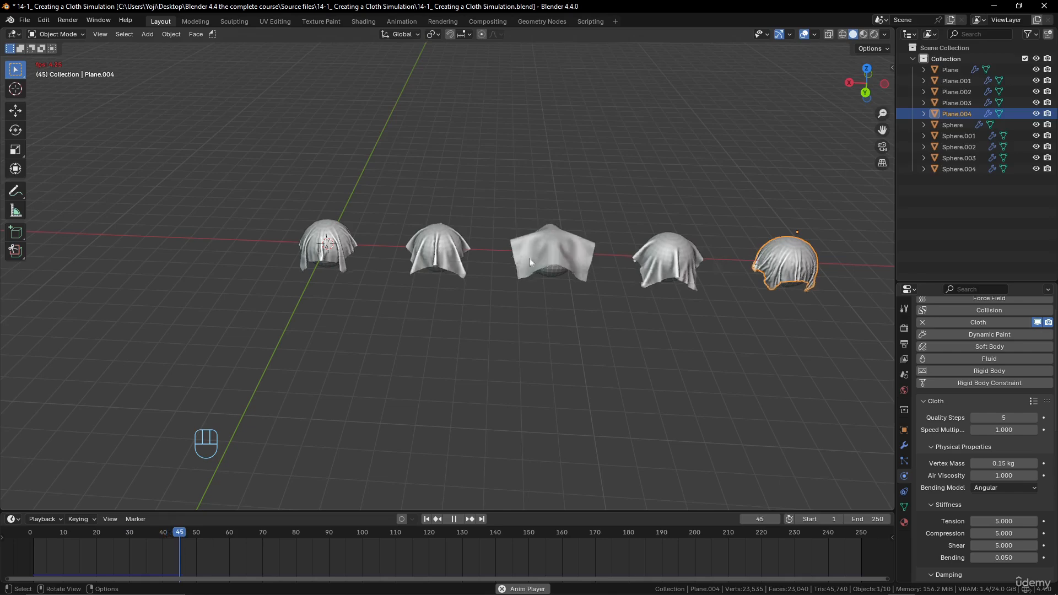
{"action": "scroll", "coordinate": [699, 278], "scroll_direction": "up", "scroll_amount": 3}
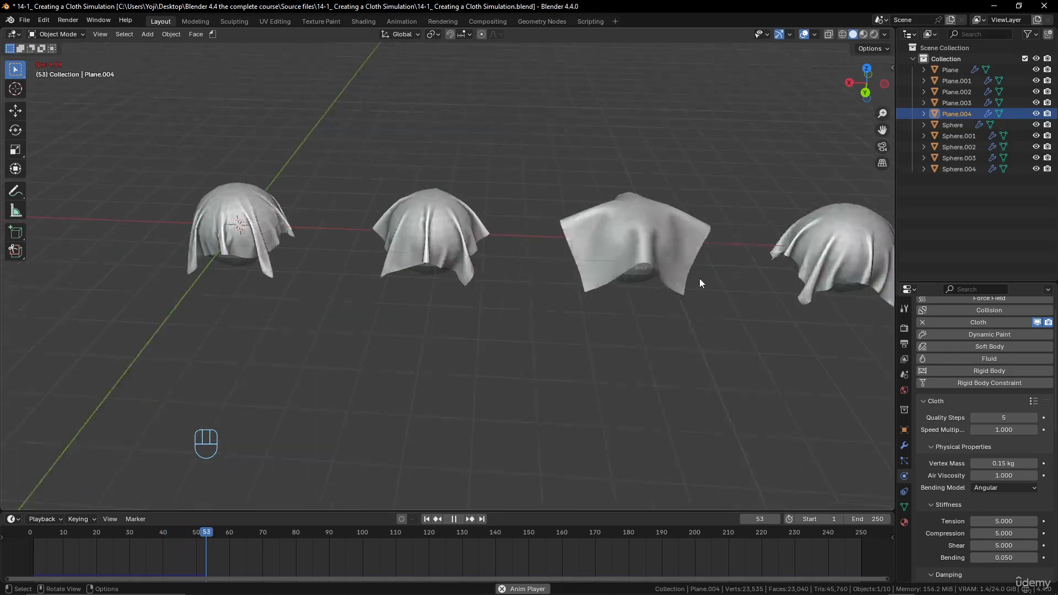
{"action": "scroll", "coordinate": [700, 279], "scroll_direction": "down", "scroll_amount": 3}
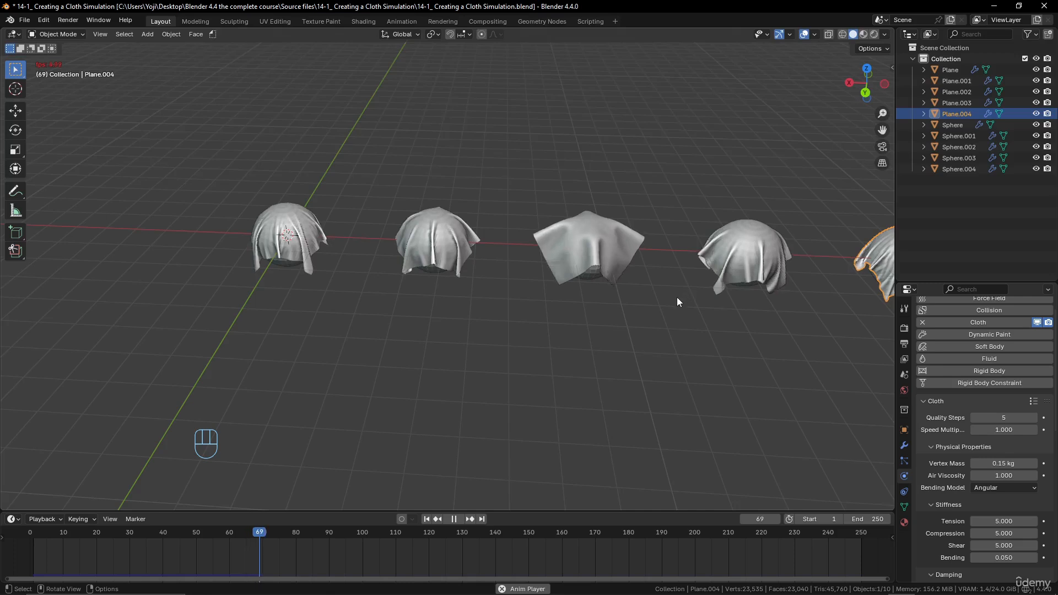
{"action": "scroll", "coordinate": [676, 296], "scroll_direction": "down", "scroll_amount": 2}
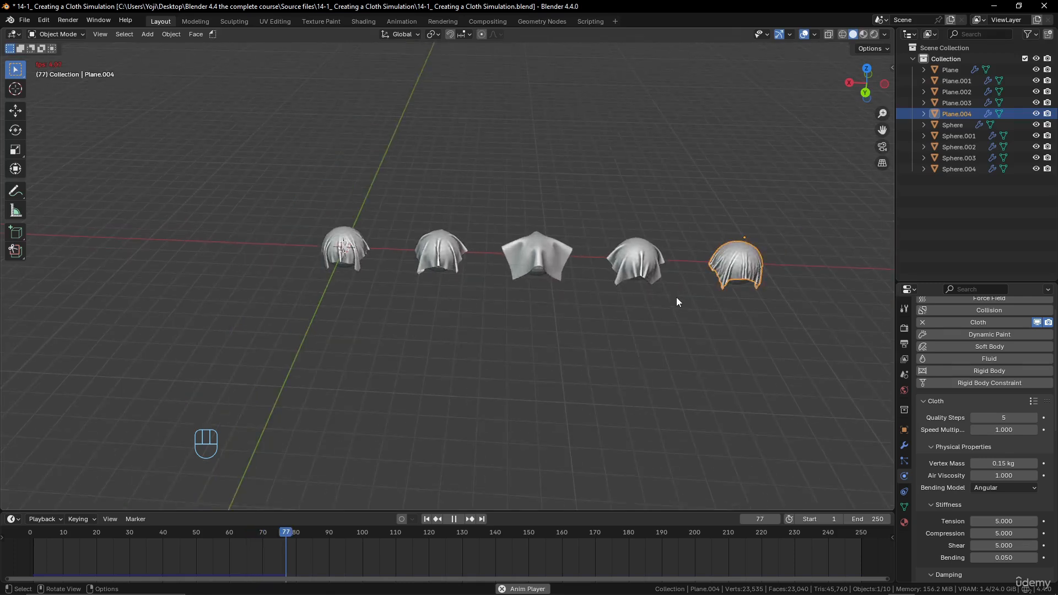
{"action": "scroll", "coordinate": [1042, 334], "scroll_direction": "up", "scroll_amount": 2}
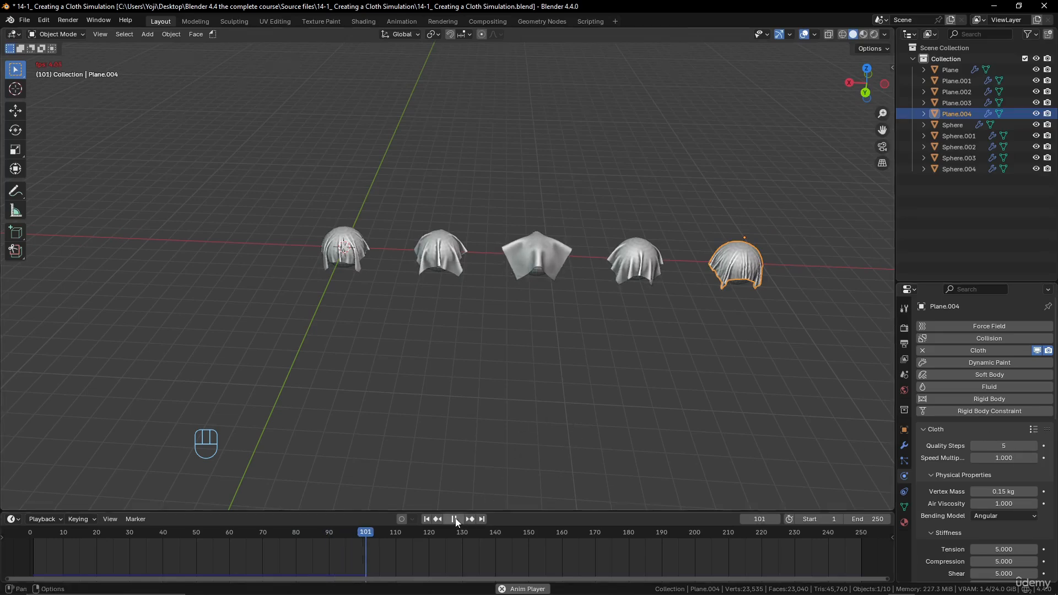
{"action": "key", "text": "space"}
{"action": "scroll", "coordinate": [729, 339], "scroll_direction": "up", "scroll_amount": 3}
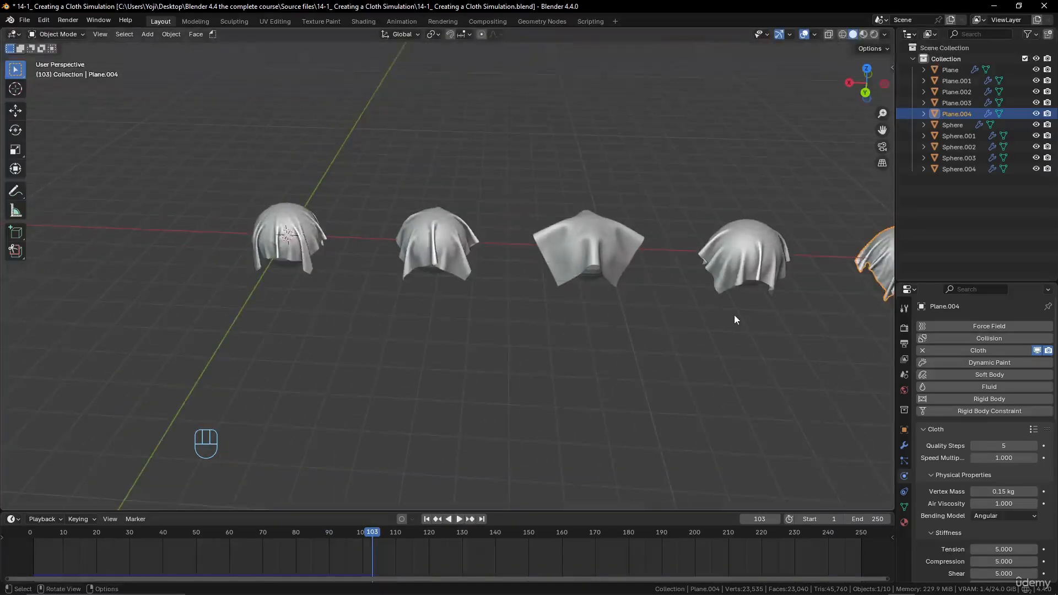
{"action": "middle_click_drag", "start_coordinate": [732, 320], "coordinate": [598, 313]}
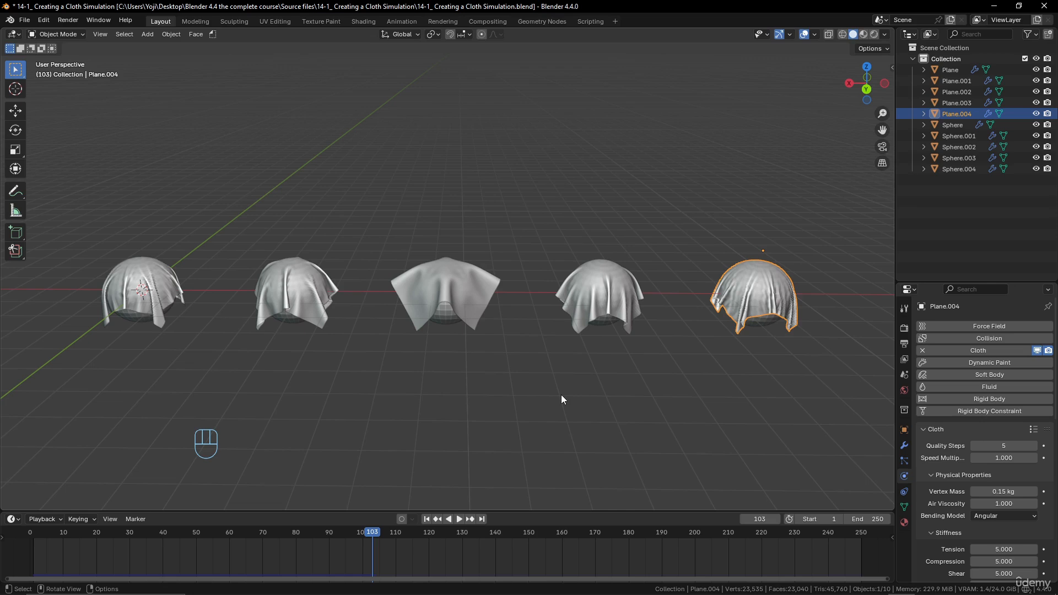
Return the simulation to frame 1 and delete the four duplicated plane-and-sphere pairs, keeping the originals.
{"action": "left_click", "coordinate": [427, 520]}
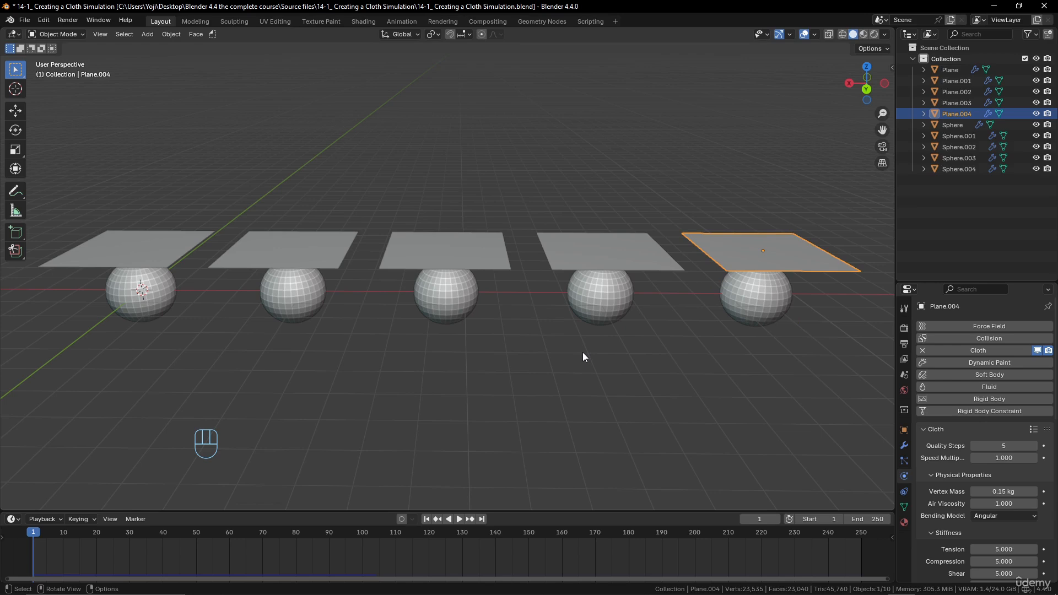
{"action": "scroll", "coordinate": [583, 353], "scroll_direction": "down", "scroll_amount": 3}
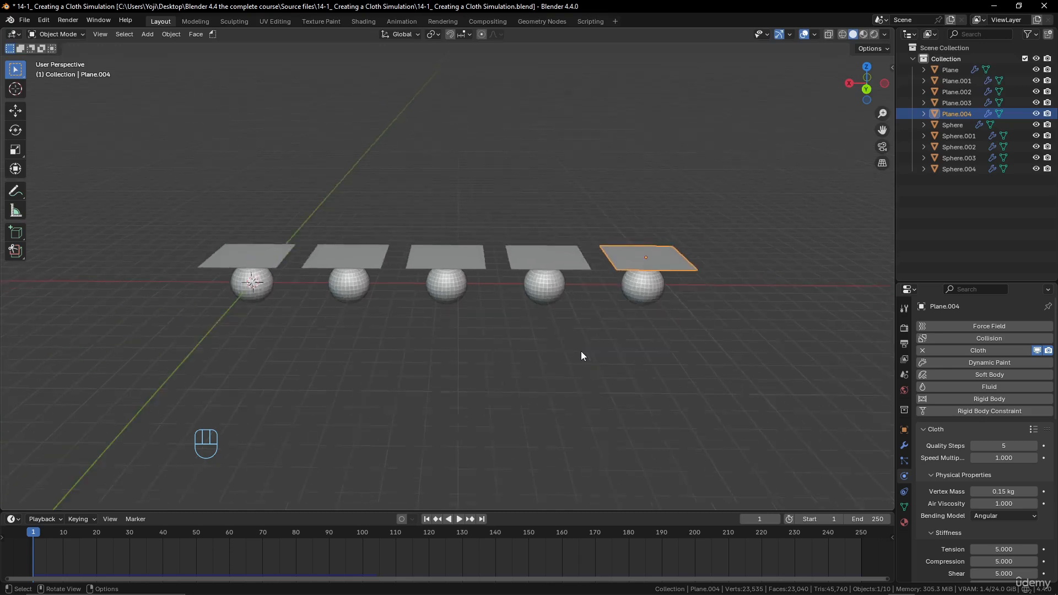
{"action": "middle_click_drag", "start_coordinate": [440, 251], "coordinate": [466, 250], "text": "shift"}
{"action": "left_click_drag", "start_coordinate": [223, 217], "coordinate": [751, 326]}
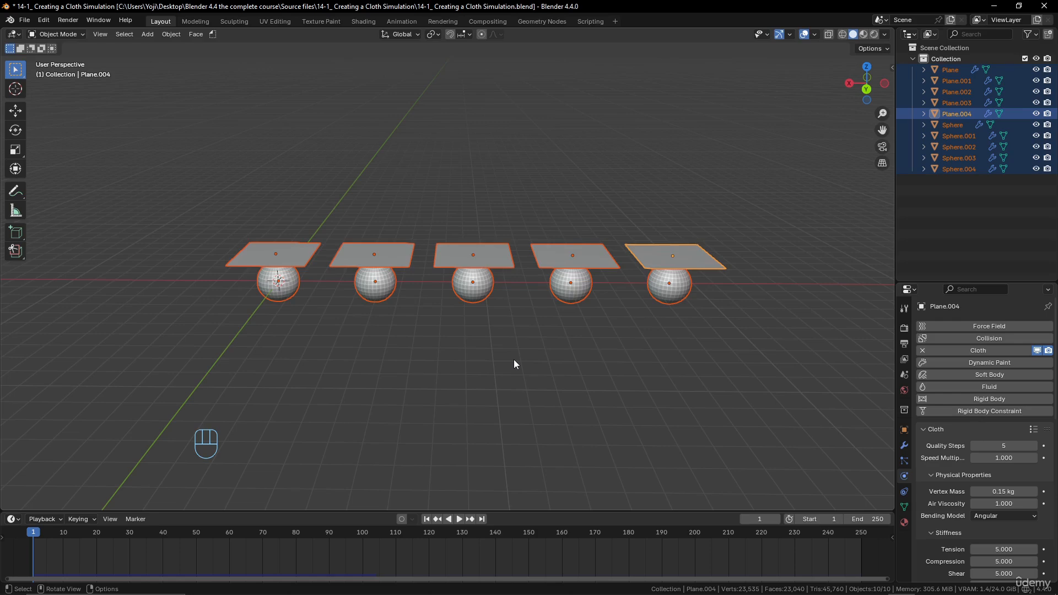
{"action": "key", "text": "shift"}
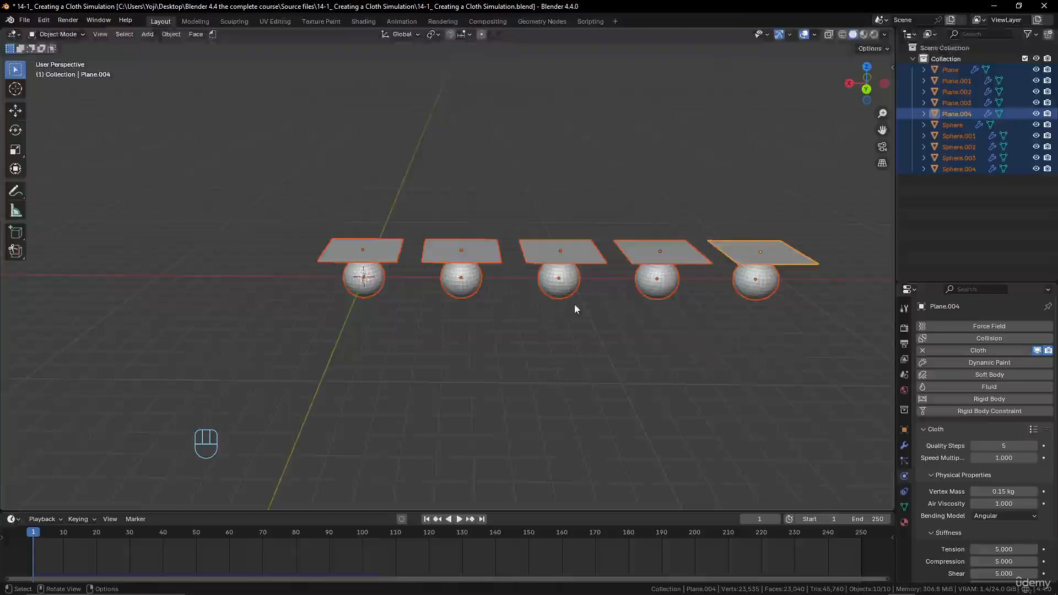
{"action": "left_click", "coordinate": [489, 240], "text": "shift"}
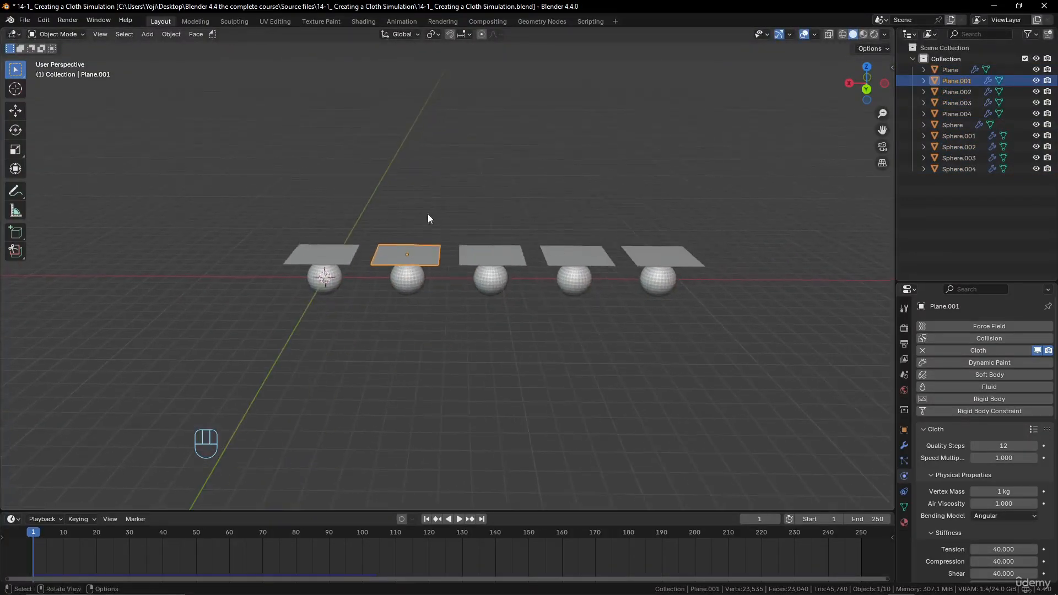
{"action": "left_click_drag", "start_coordinate": [396, 218], "coordinate": [688, 300]}
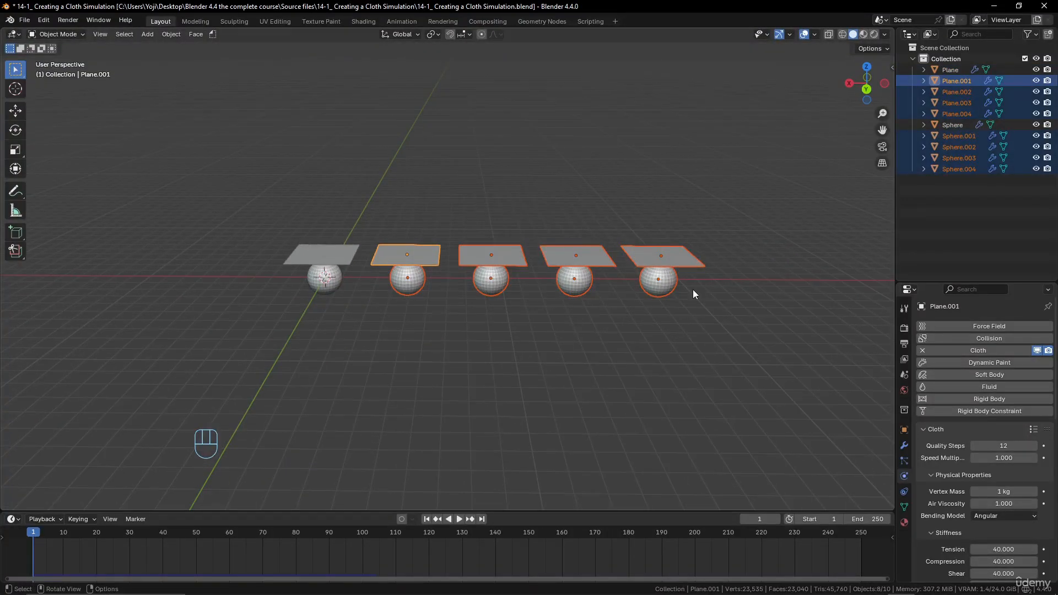
{"action": "key", "text": "Delete"}
Select the remaining plane and look through its cloth settings from the physical properties down to the Pressure section.
{"action": "scroll", "coordinate": [350, 297], "scroll_direction": "up", "scroll_amount": 4}
{"action": "middle_click_drag", "start_coordinate": [349, 298], "coordinate": [509, 323], "text": "shift"}
{"action": "left_click", "coordinate": [379, 250]}
{"action": "scroll", "coordinate": [472, 317], "scroll_direction": "up", "scroll_amount": 2}
{"action": "middle_click_drag", "start_coordinate": [442, 306], "coordinate": [473, 313]}
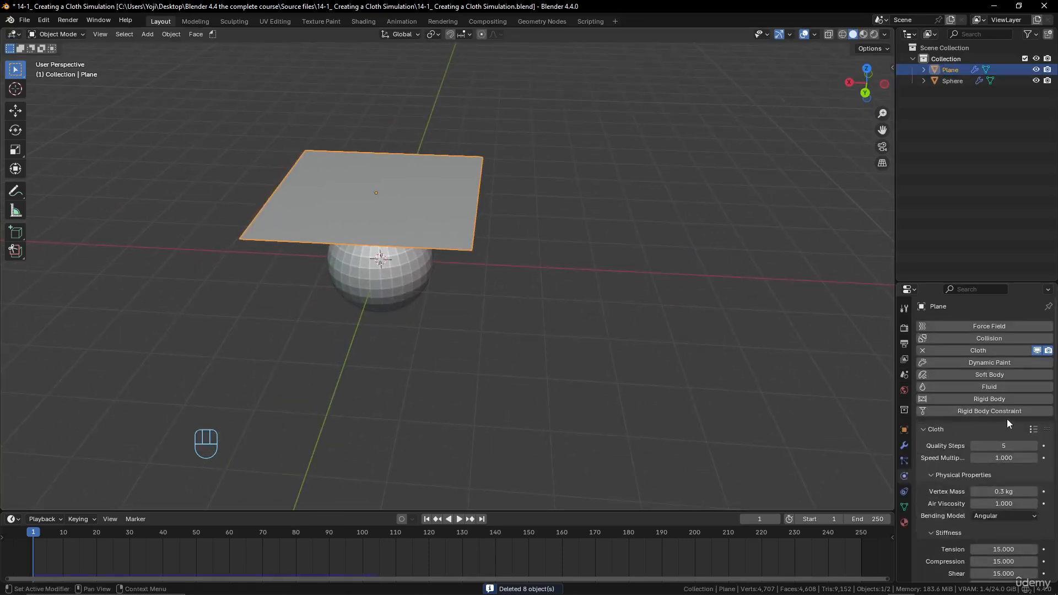
{"action": "scroll", "coordinate": [981, 435], "scroll_direction": "down", "scroll_amount": 8}
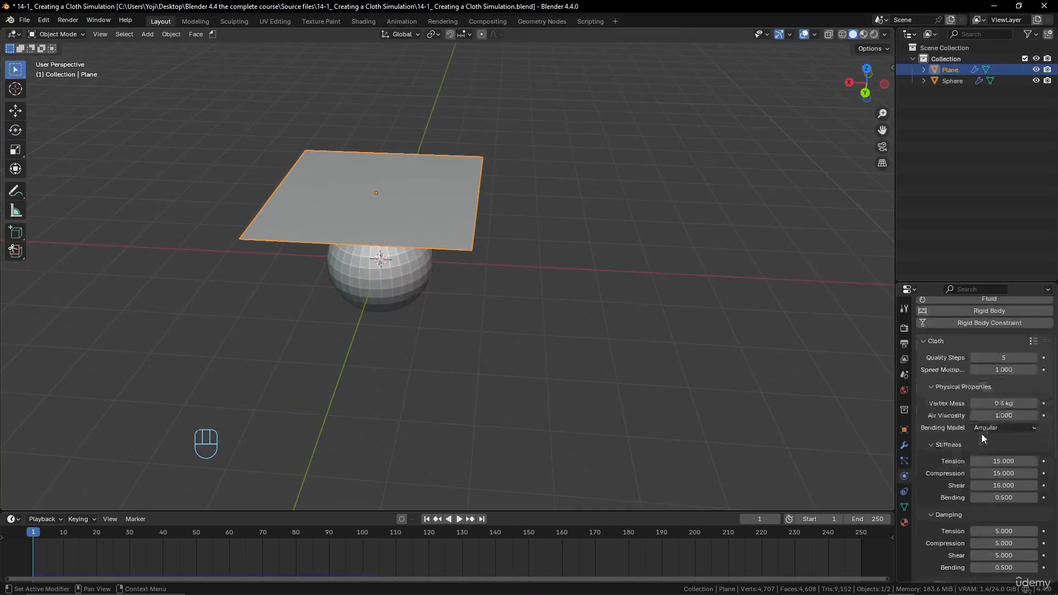
{"action": "scroll", "coordinate": [981, 434], "scroll_direction": "down", "scroll_amount": 8}
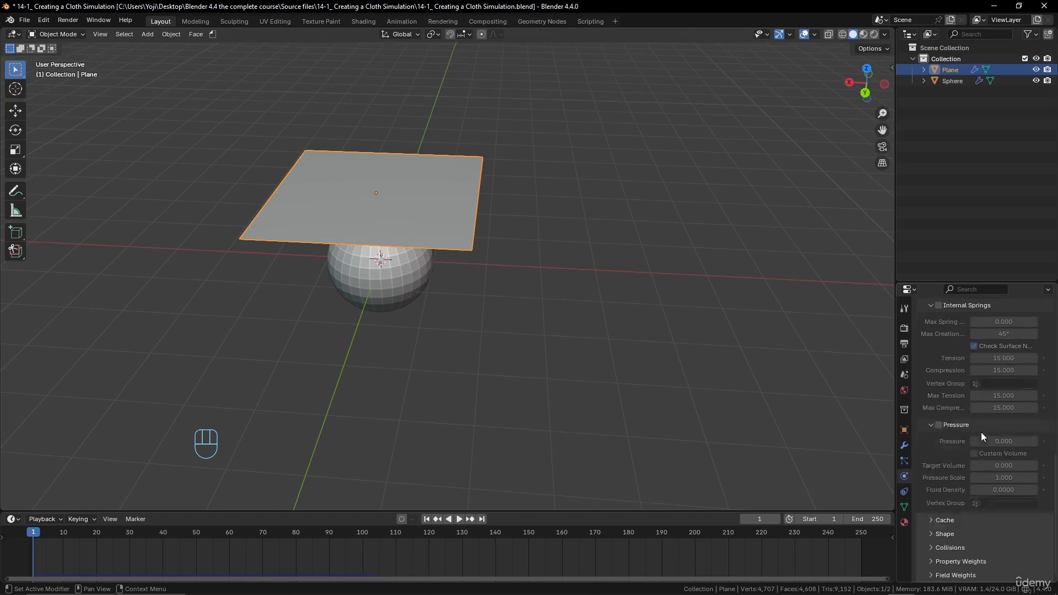
Expand the plane's cloth Shape settings and examine the pinning, sewing and shrinking options.
{"action": "left_click", "coordinate": [930, 533]}
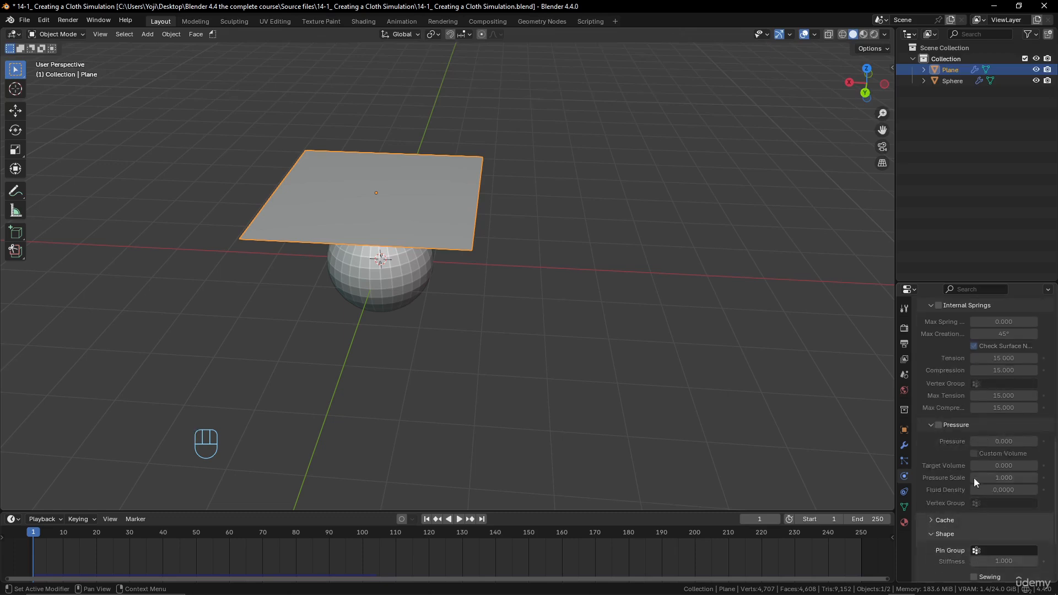
{"action": "scroll", "coordinate": [973, 477], "scroll_direction": "down", "scroll_amount": 4}
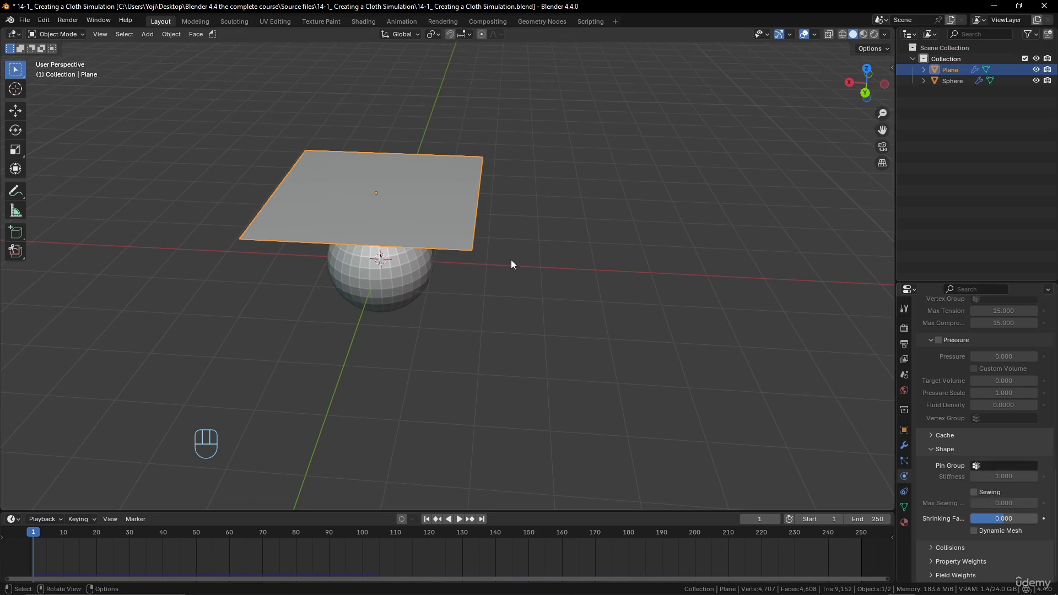
{"action": "middle_click_drag", "start_coordinate": [549, 315], "coordinate": [567, 257]}
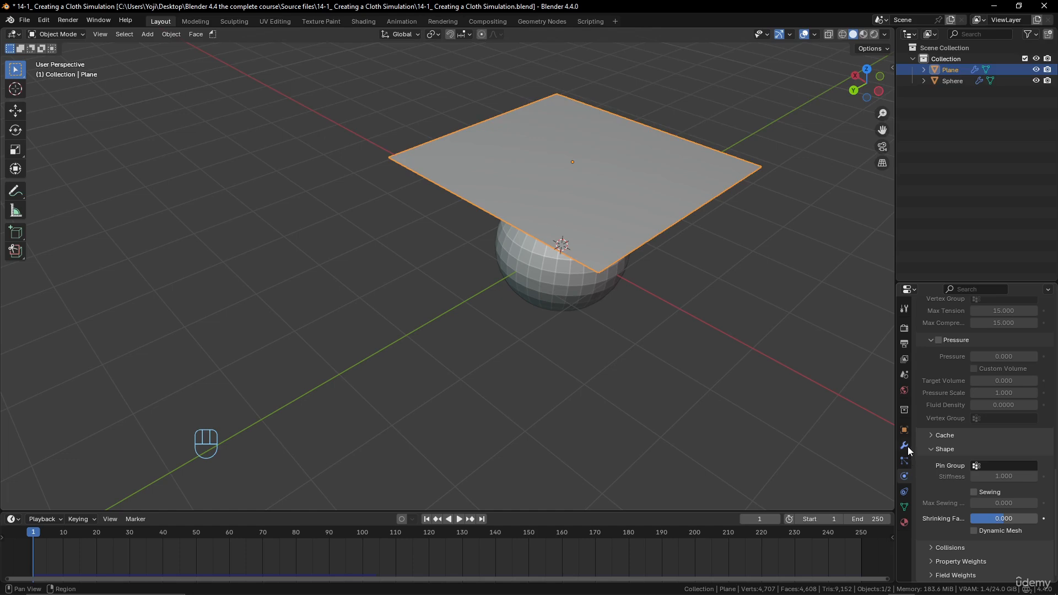
Add a vertex group to the plane and switch the plane to Weight Paint mode.
{"action": "left_click", "coordinate": [904, 507]}
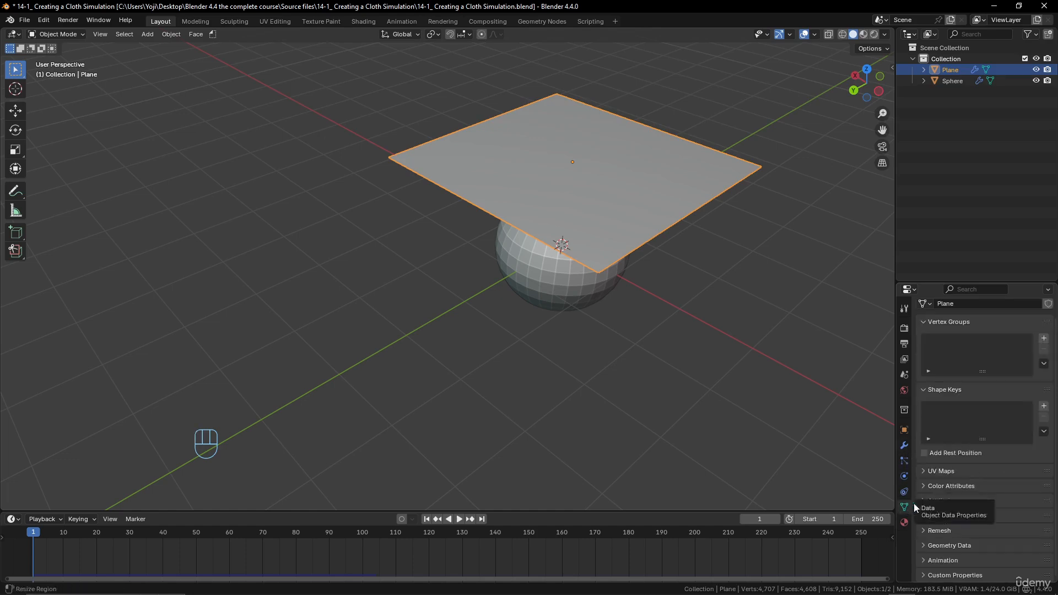
{"action": "left_click", "coordinate": [1044, 338]}
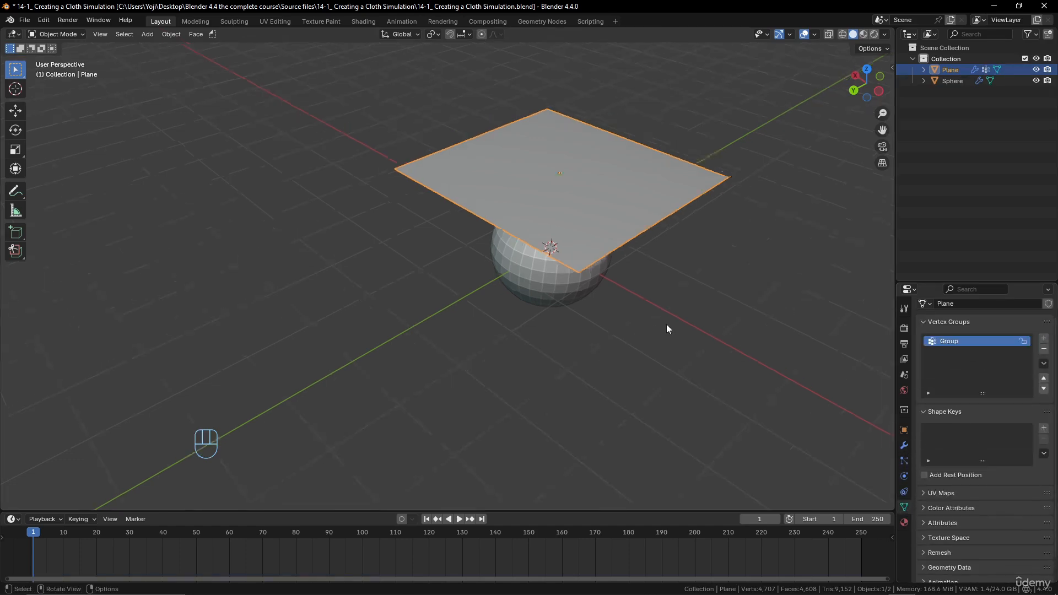
{"action": "middle_click_drag", "start_coordinate": [664, 309], "coordinate": [501, 323], "text": "shift"}
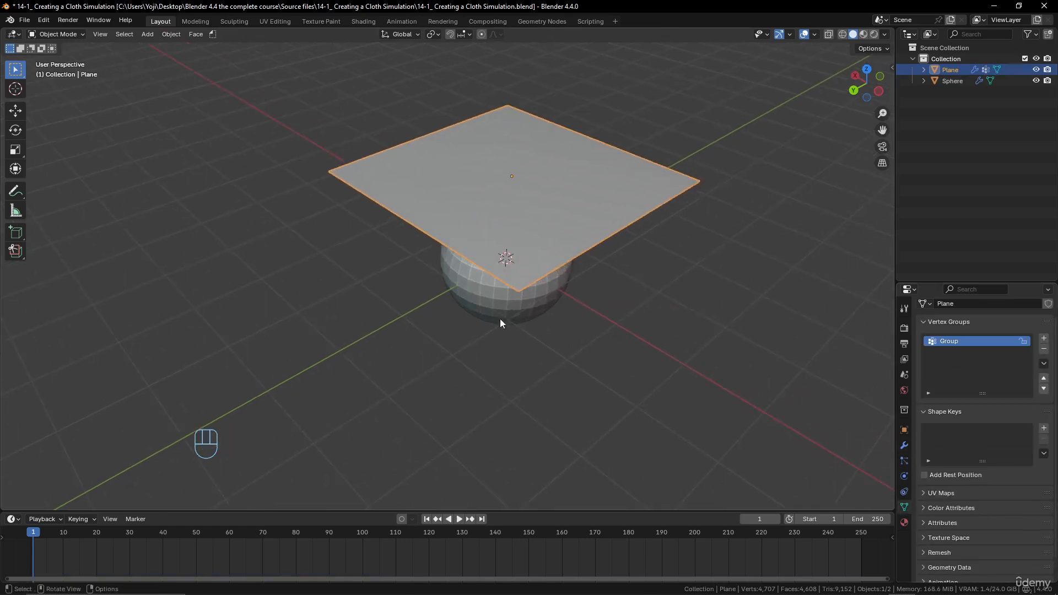
{"action": "left_click", "coordinate": [70, 35]}
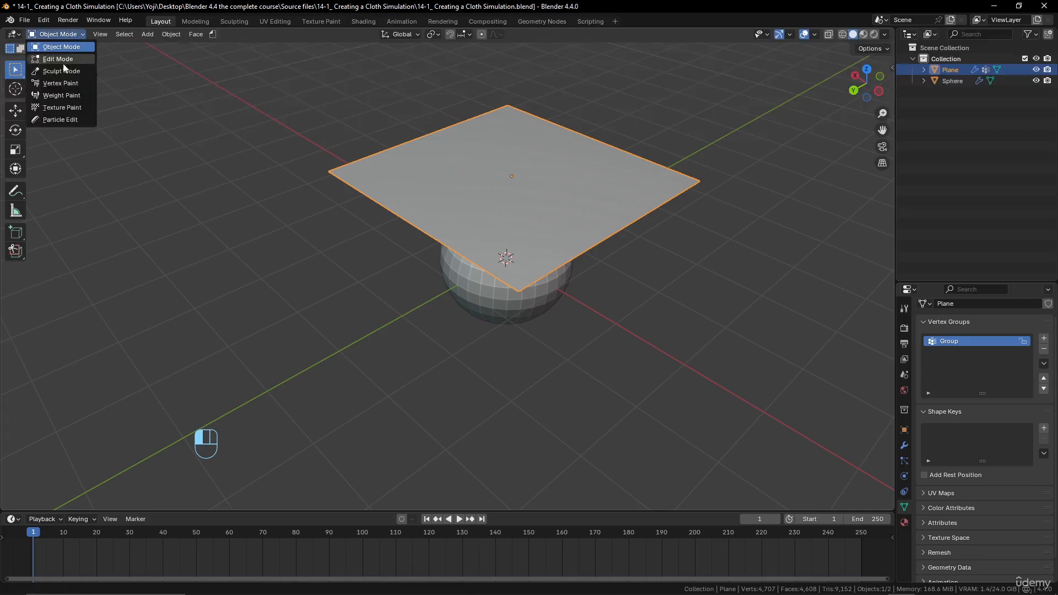
{"action": "left_click", "coordinate": [61, 95]}
Paint weight 1.000 near two corners along the same edge of the plane, and return to Object Mode.
{"action": "scroll", "coordinate": [597, 259], "scroll_direction": "up", "scroll_amount": 5}
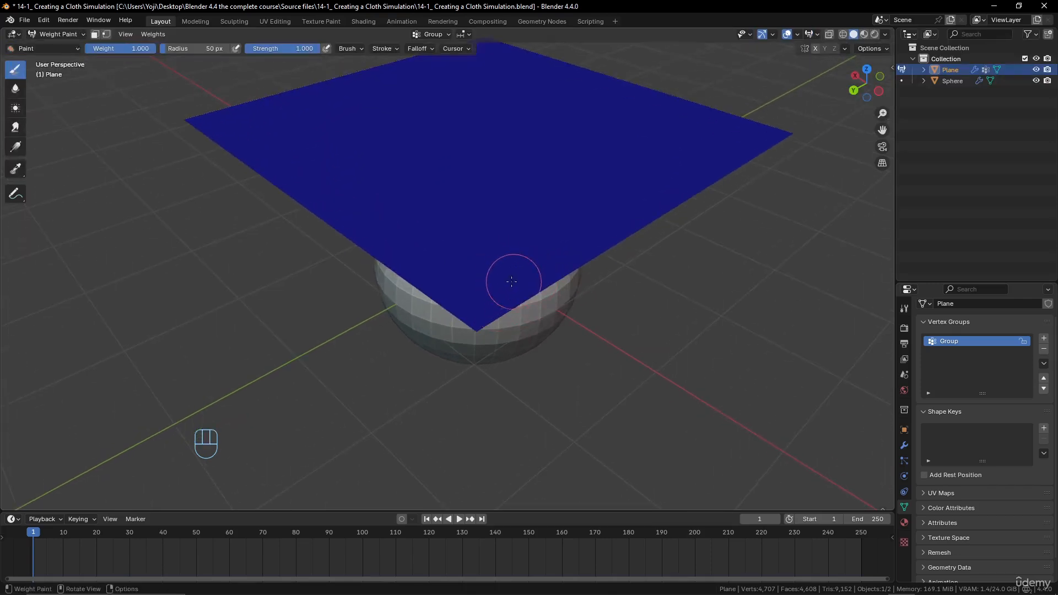
{"action": "scroll", "coordinate": [503, 279], "scroll_direction": "up", "scroll_amount": 1}
{"action": "mouse_move", "coordinate": [503, 280]}
{"action": "left_mouse_down"}
{"action": "mouse_move", "coordinate": [531, 311]}
{"action": "mouse_move", "coordinate": [550, 299]}
{"action": "left_mouse_up"}
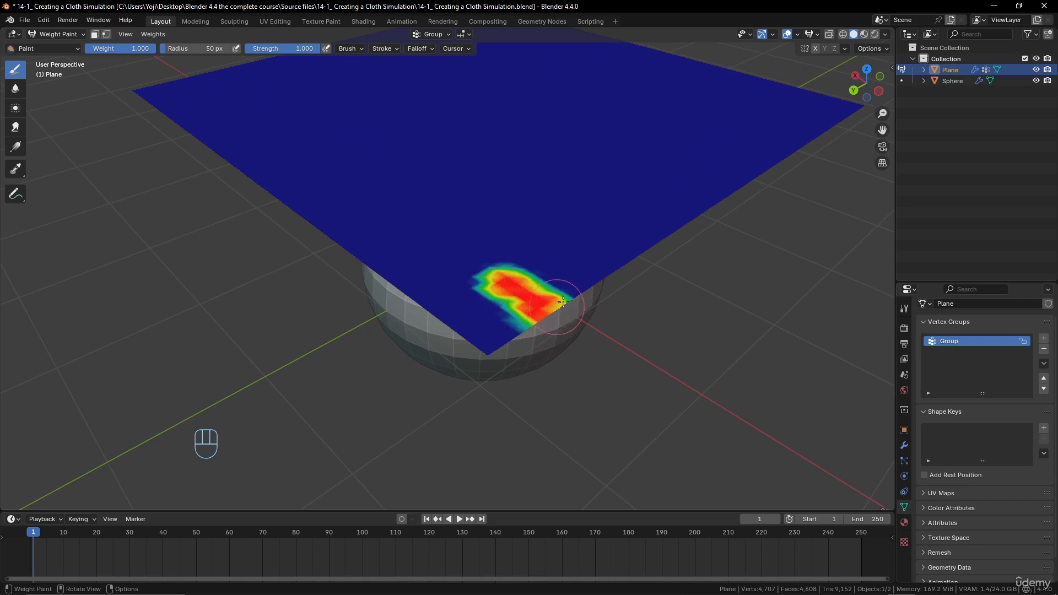
{"action": "middle_click_drag", "start_coordinate": [706, 264], "coordinate": [702, 269], "text": "shift"}
{"action": "left_click_drag", "start_coordinate": [790, 117], "coordinate": [815, 128]}
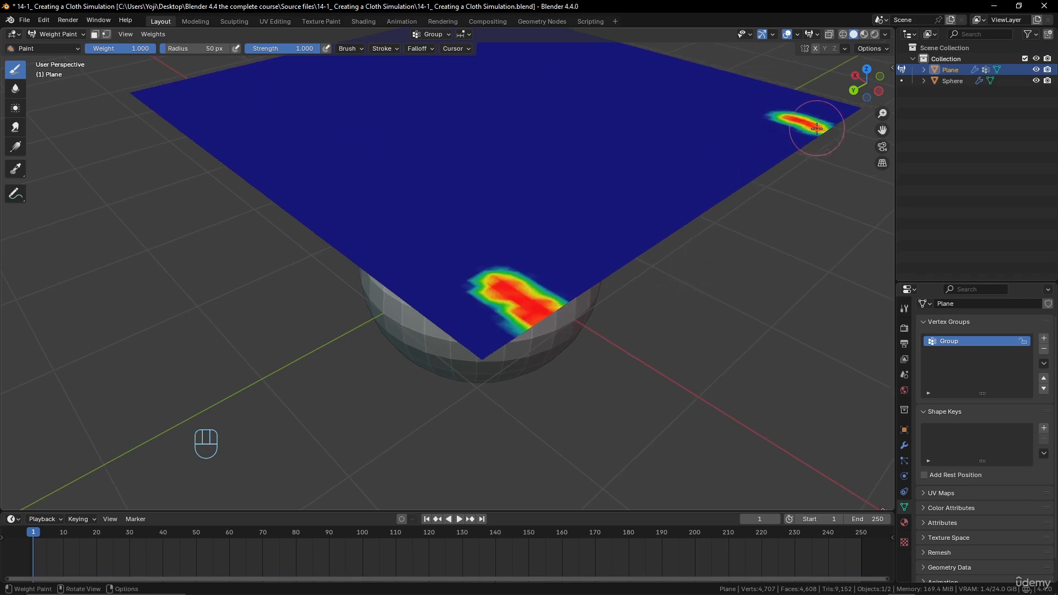
{"action": "scroll", "coordinate": [689, 300], "scroll_direction": "down", "scroll_amount": 3}
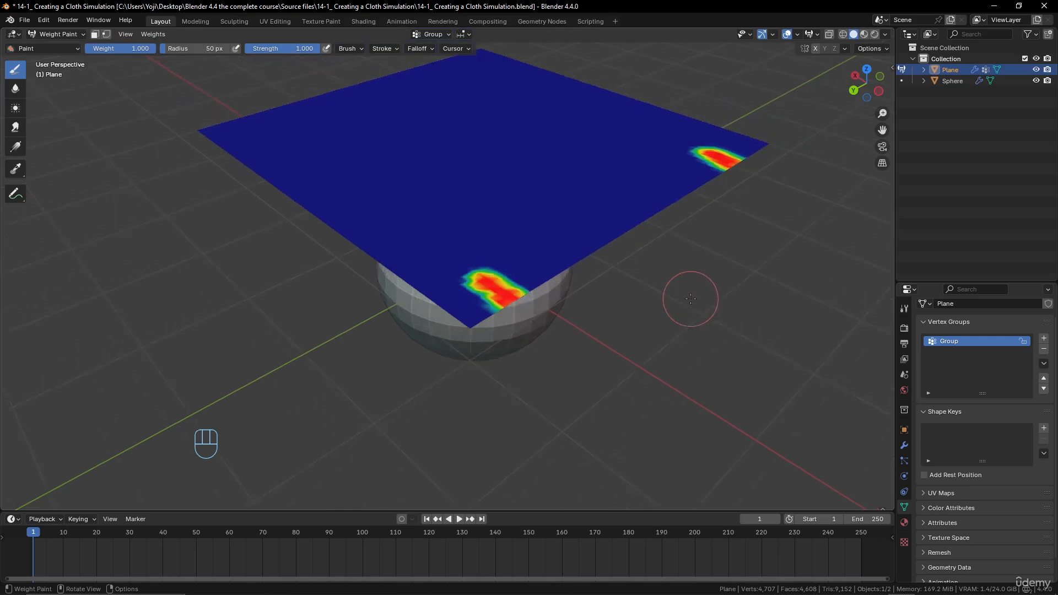
{"action": "left_click", "coordinate": [58, 34]}
{"action": "left_click", "coordinate": [60, 47]}
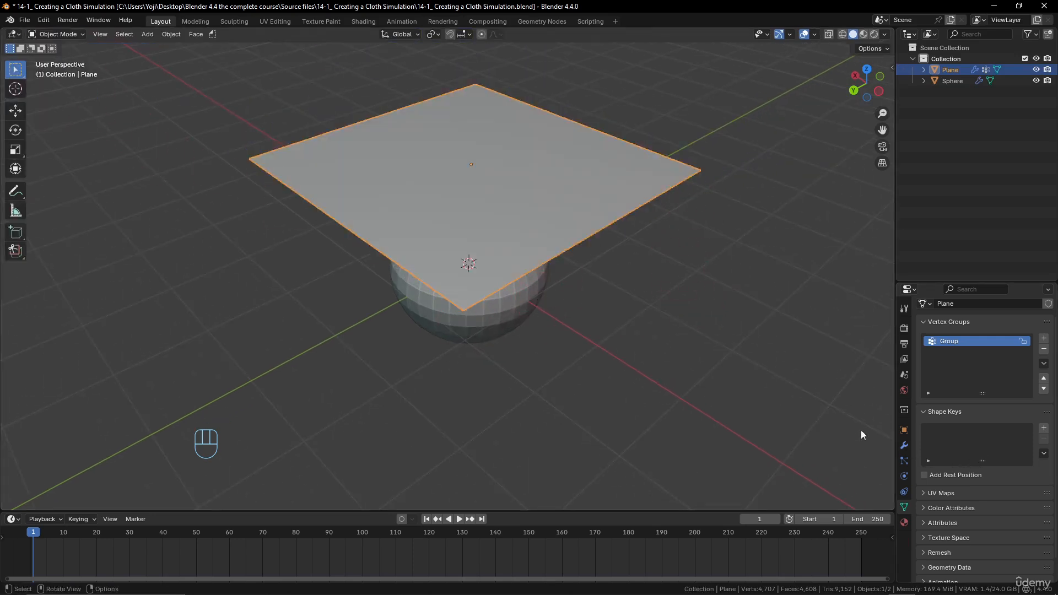
Return to the cloth Shape settings and check which vertex groups are offered for Pin Group.
{"action": "left_click", "coordinate": [904, 476]}
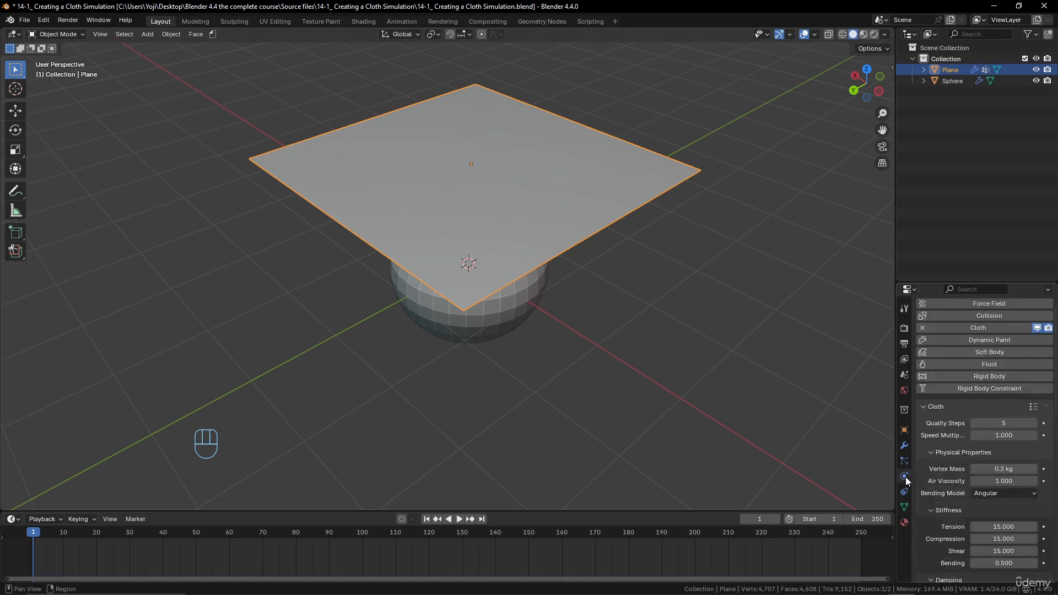
{"action": "scroll", "coordinate": [977, 435], "scroll_direction": "down", "scroll_amount": 3}
{"action": "scroll", "coordinate": [978, 436], "scroll_direction": "down", "scroll_amount": 10}
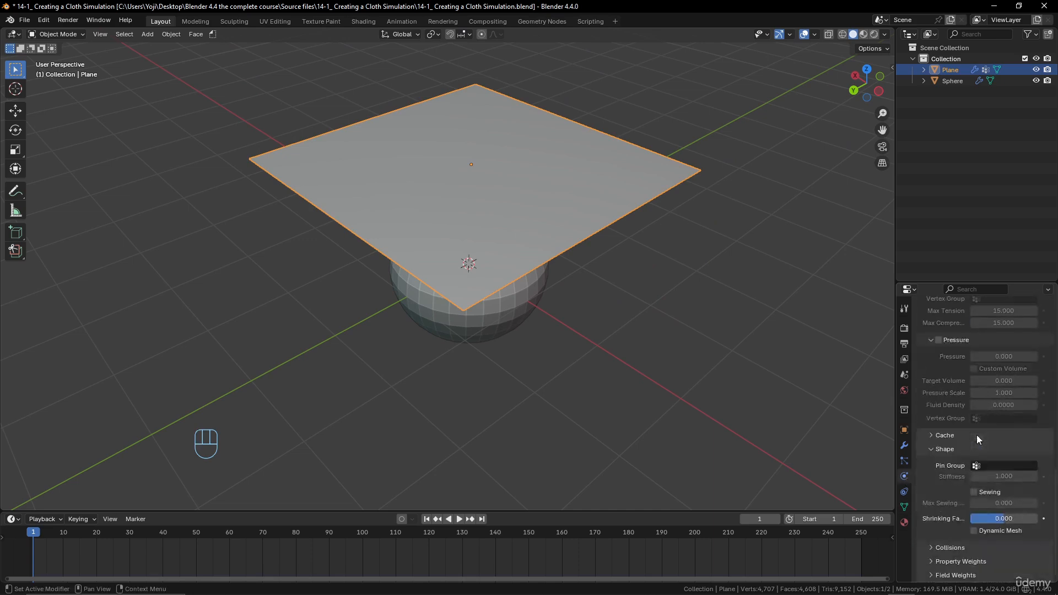
{"action": "left_click", "coordinate": [995, 466]}
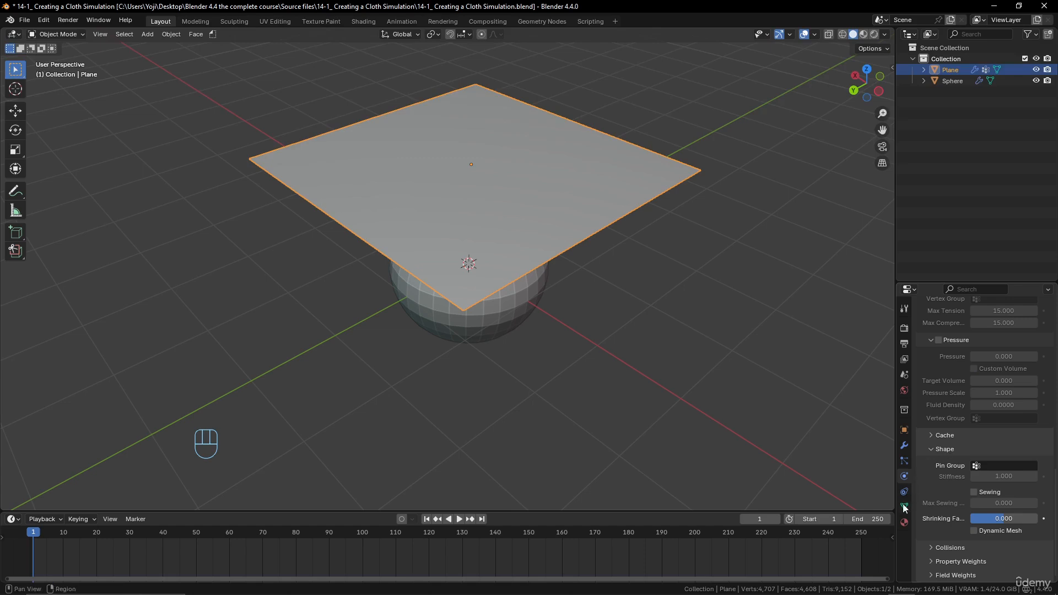
Rename the plane's vertex group as Pin group.
{"action": "left_click", "coordinate": [904, 506]}
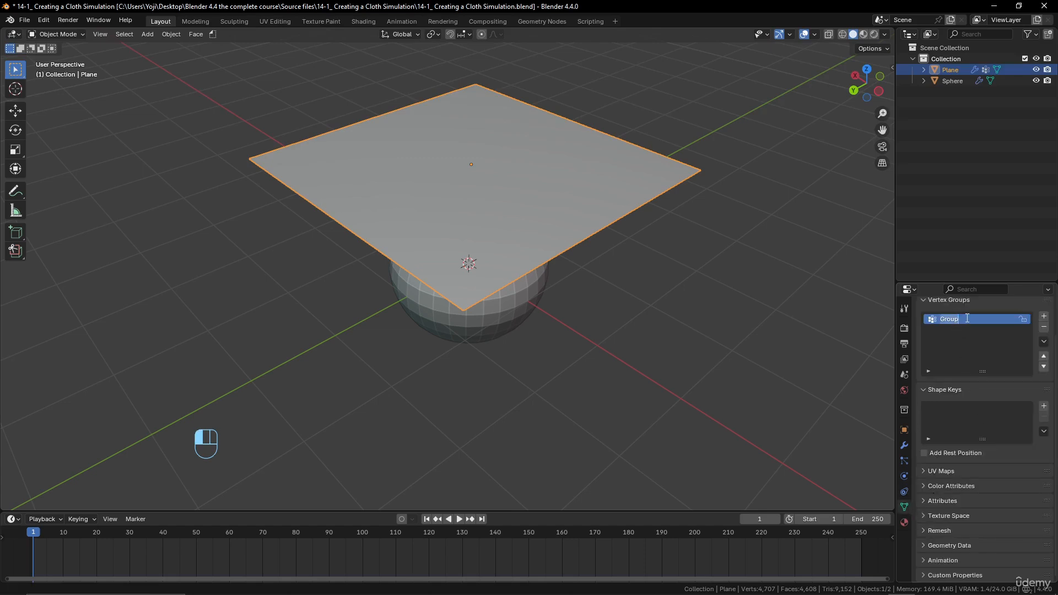
{"action": "double_click", "coordinate": [950, 322]}
{"action": "type", "text": "Pin geo"}
{"action": "key", "text": "BackSpace"}
{"action": "key", "text": "BackSpace"}
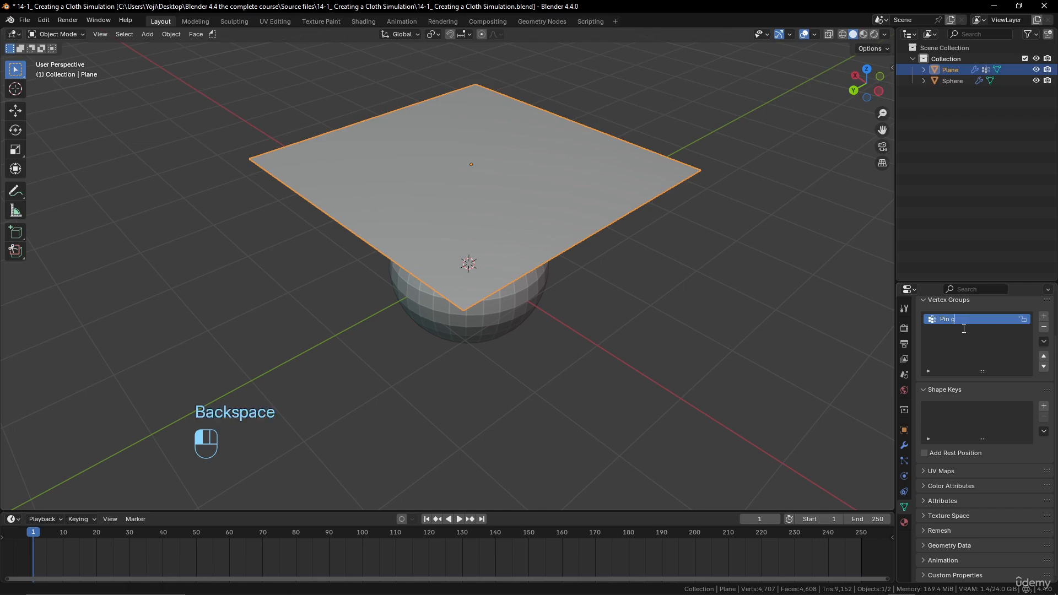
{"action": "type", "text": "roup"}
{"action": "left_click", "coordinate": [964, 328]}
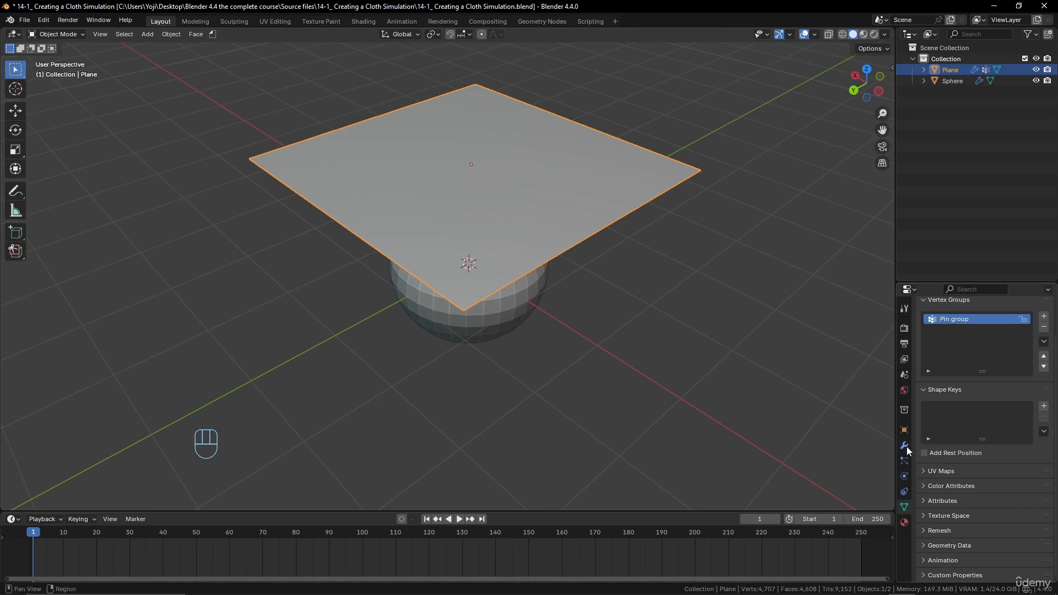
Set the Pin Group in the plane's cloth Shape settings to the "Pin group" vertex group.
{"action": "left_click", "coordinate": [904, 476]}
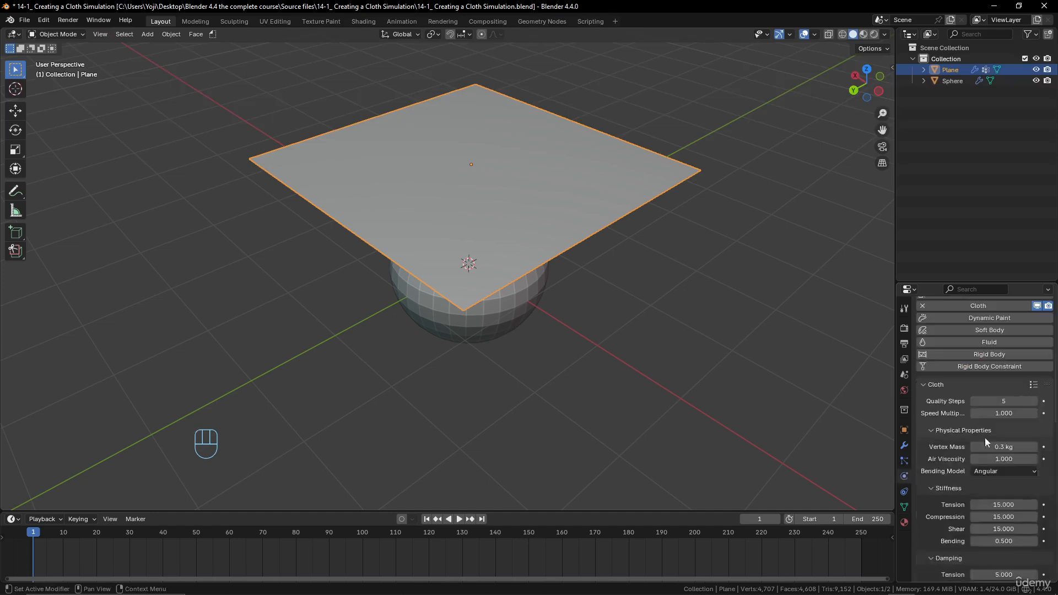
{"action": "scroll", "coordinate": [995, 487], "scroll_direction": "down", "scroll_amount": 15}
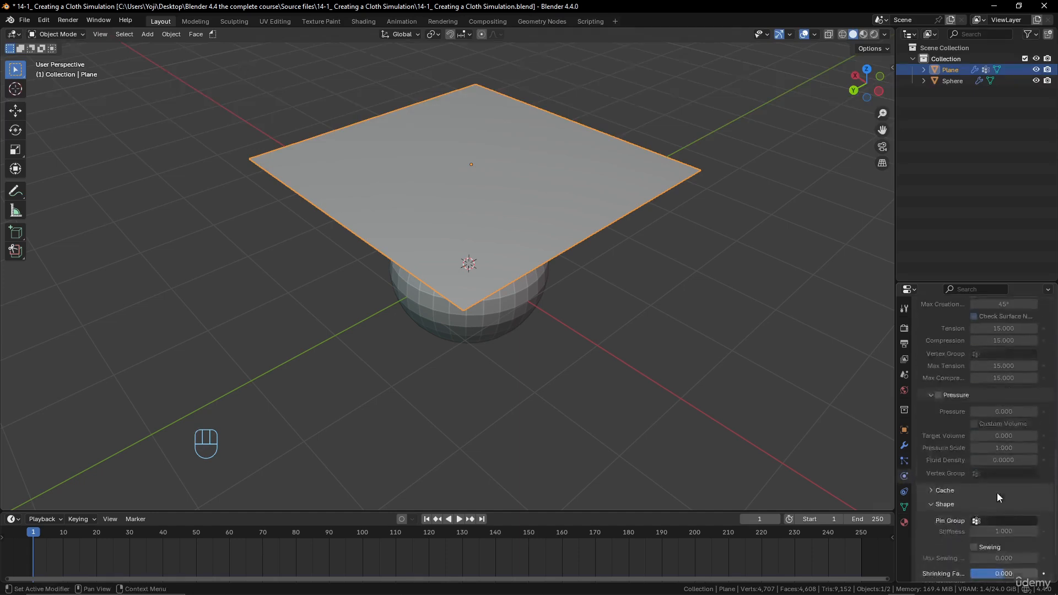
{"action": "left_click", "coordinate": [999, 519]}
{"action": "left_click", "coordinate": [937, 417]}
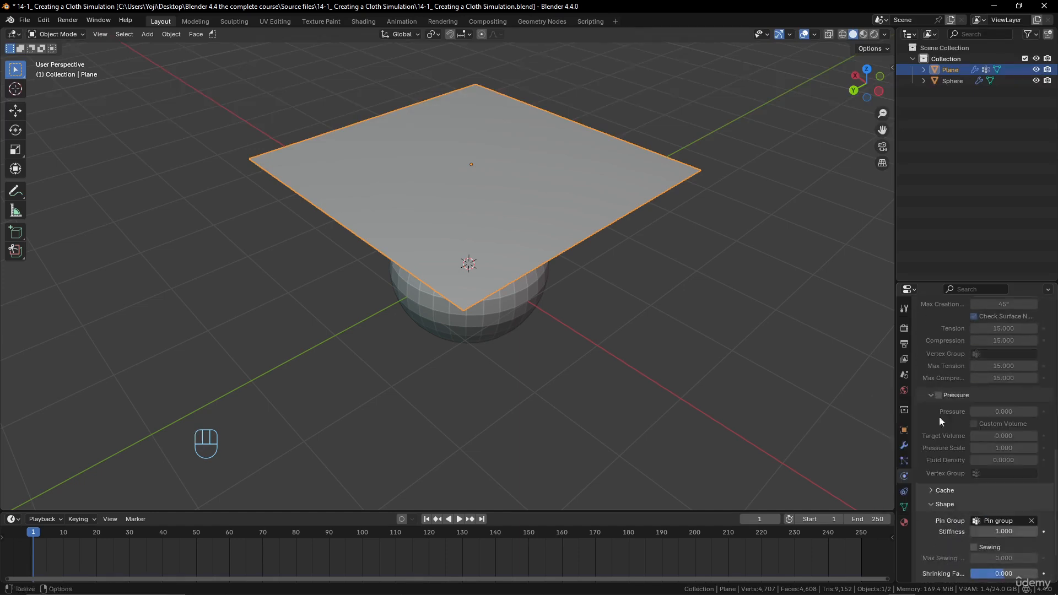
Play the cloth simulation and examine how the plane behaves with its painted corners pinned.
{"action": "scroll", "coordinate": [613, 349], "scroll_direction": "down", "scroll_amount": 1}
{"action": "middle_click_drag", "start_coordinate": [535, 399], "coordinate": [519, 406]}
{"action": "left_click", "coordinate": [459, 520]}
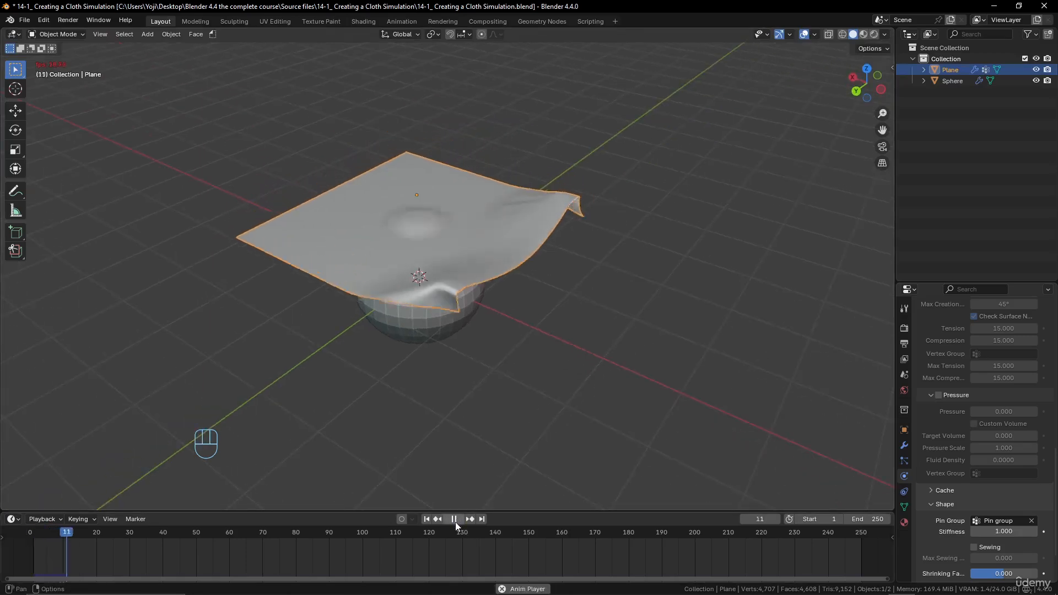
{"action": "middle_click_drag", "start_coordinate": [524, 477], "coordinate": [487, 432]}
Undo the Pin Group assignment, and stop the simulation and return it to frame 1.
{"action": "key", "text": "ctrl+z"}
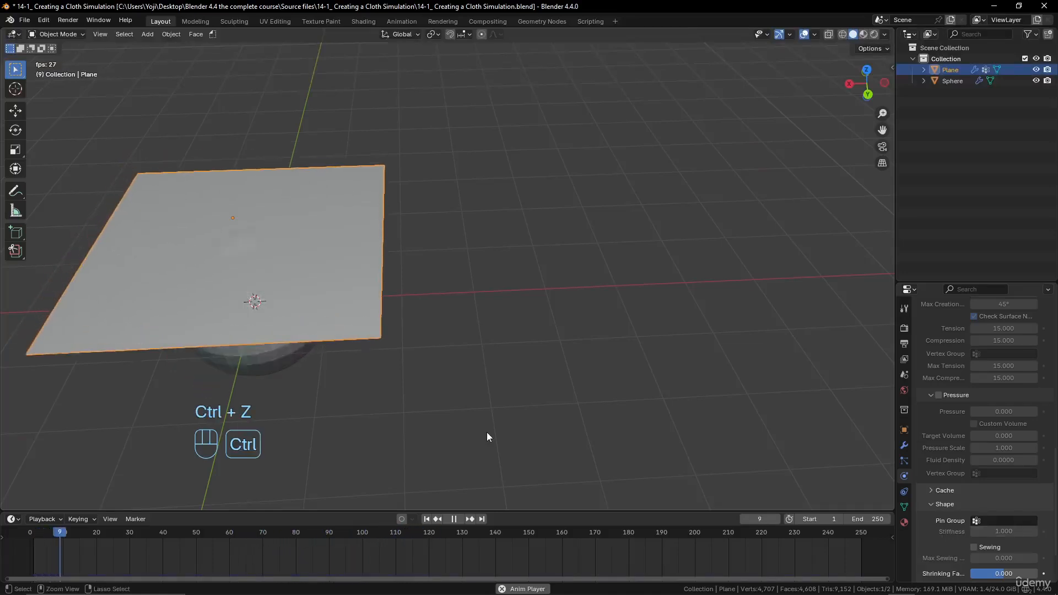
{"action": "left_click", "coordinate": [456, 520]}
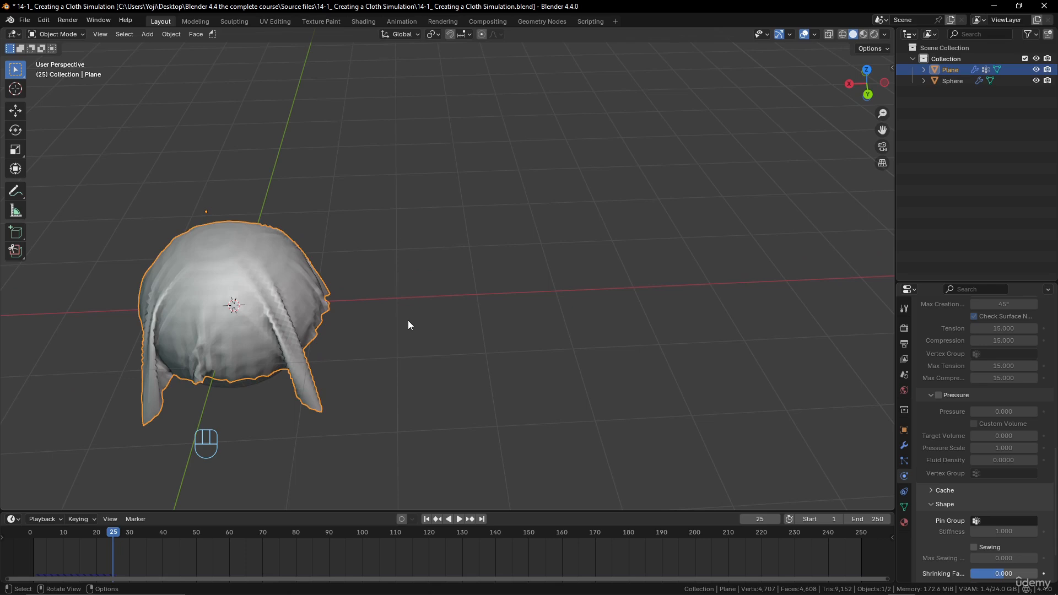
{"action": "key", "text": "ctrl"}
{"action": "left_click", "coordinate": [75, 537]}
{"action": "key", "text": "space"}
{"action": "left_click", "coordinate": [31, 538]}
{"action": "key", "text": "space"}
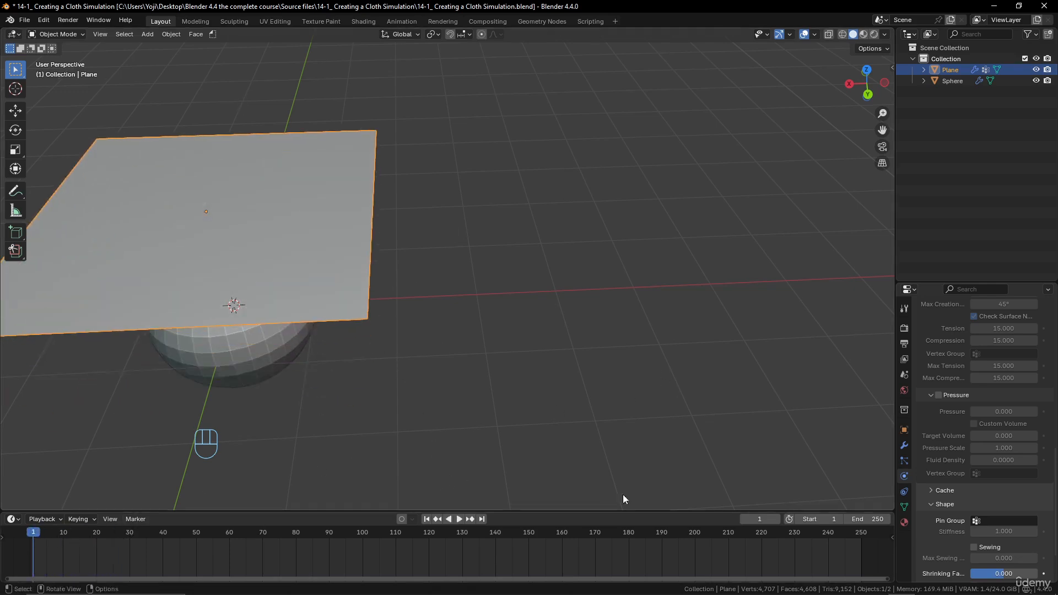
Delete the "Pin group" vertex group from the plane and add a new empty vertex group.
{"action": "left_click", "coordinate": [904, 507]}
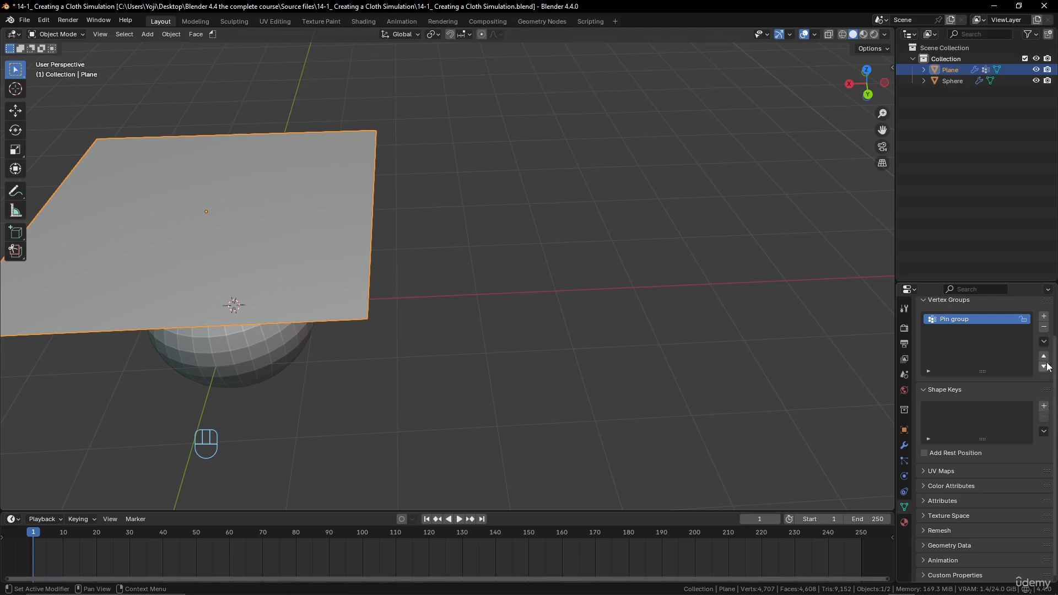
{"action": "left_click", "coordinate": [1047, 329]}
{"action": "scroll", "coordinate": [210, 300], "scroll_direction": "down", "scroll_amount": 5}
{"action": "scroll", "coordinate": [264, 314], "scroll_direction": "up", "scroll_amount": 4}
{"action": "middle_click_drag", "start_coordinate": [322, 328], "coordinate": [397, 322], "text": "shift"}
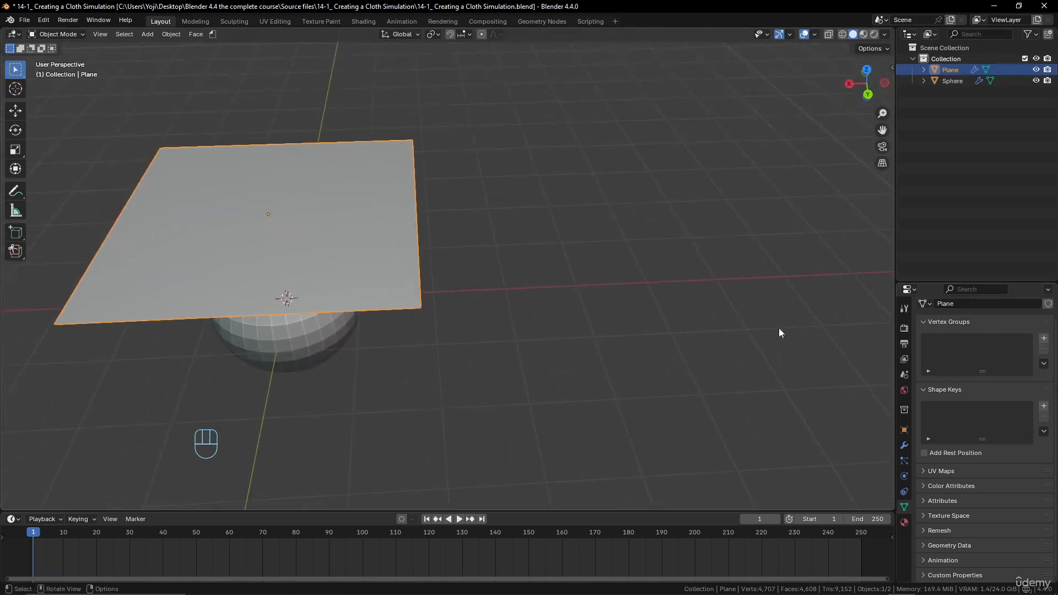
{"action": "left_click", "coordinate": [1044, 337]}
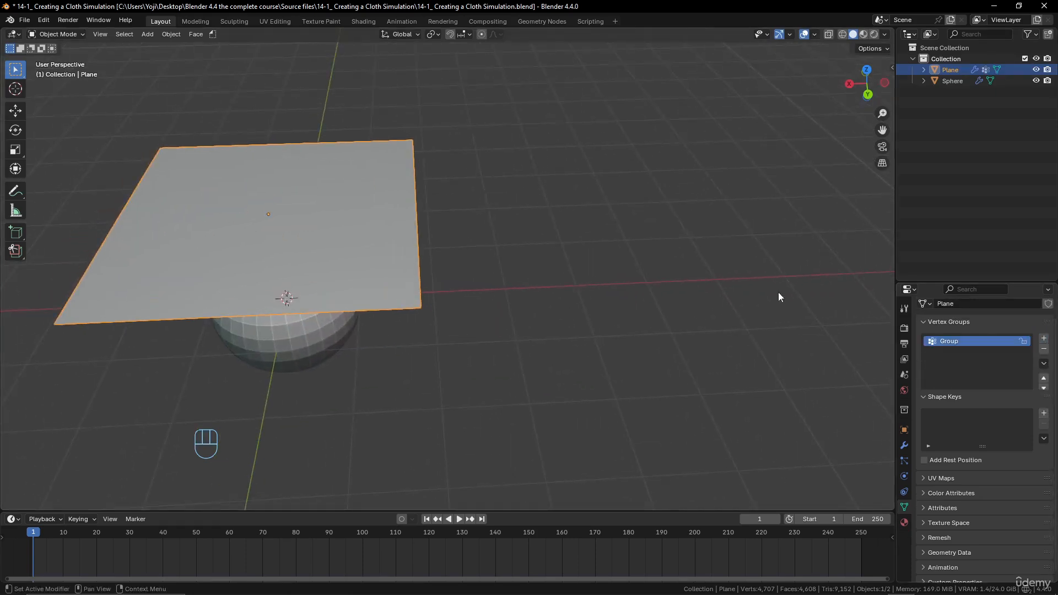
In Weight Paint mode, paint one round spot of weight 1.000 near the middle of the plane's far edge in top view, and return to Object Mode.
{"action": "left_click", "coordinate": [81, 34]}
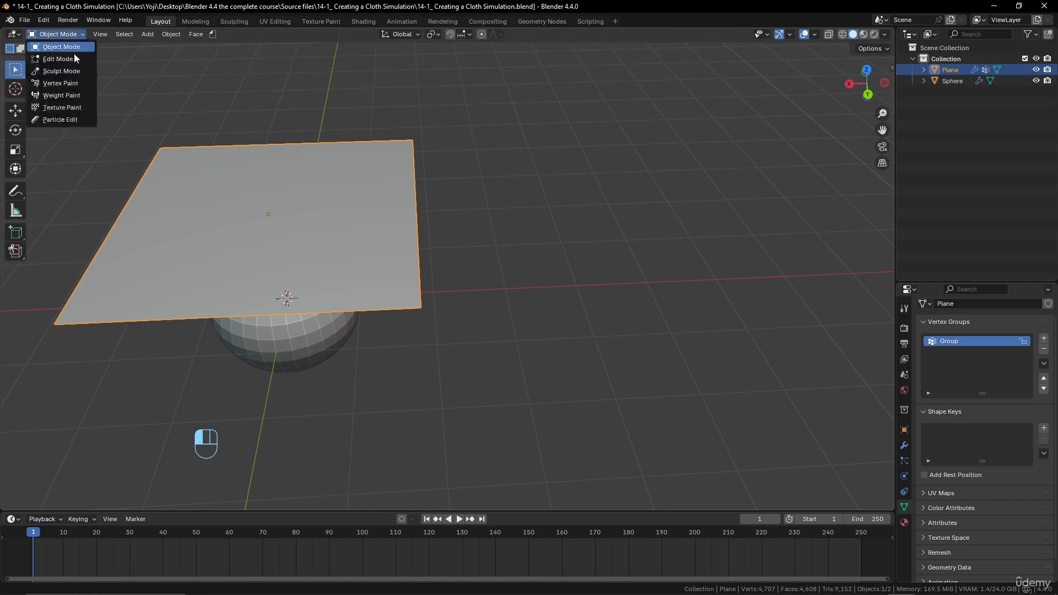
{"action": "left_click", "coordinate": [70, 95]}
{"action": "middle_click_drag", "start_coordinate": [440, 182], "coordinate": [468, 214]}
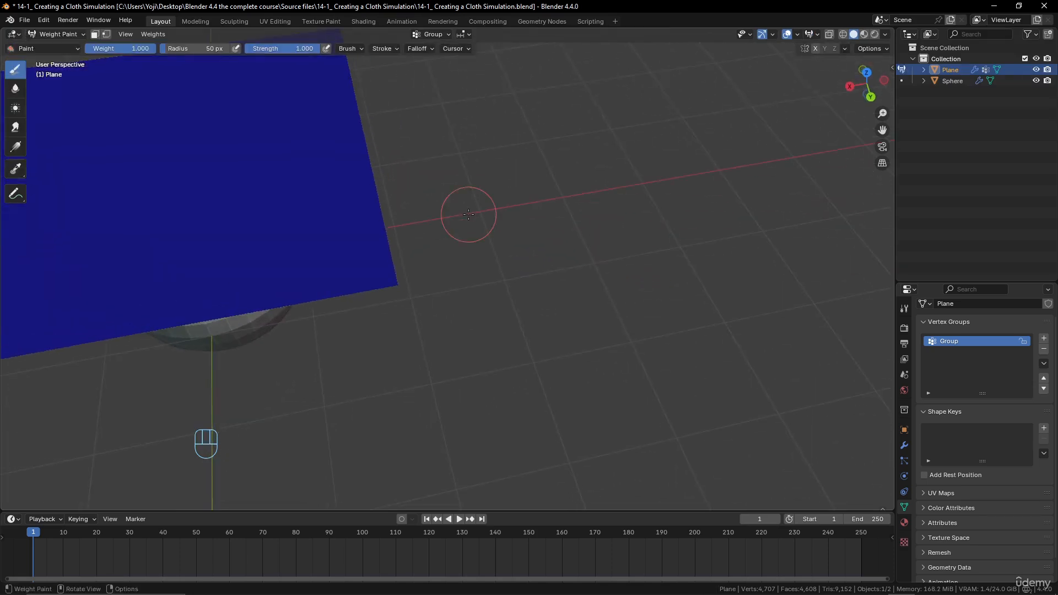
{"action": "key", "text": "KP_7"}
{"action": "scroll", "coordinate": [623, 260], "scroll_direction": "down", "scroll_amount": 4}
{"action": "middle_click_drag", "start_coordinate": [623, 259], "coordinate": [428, 125], "text": "shift"}
{"action": "scroll", "coordinate": [428, 125], "scroll_direction": "up", "scroll_amount": 3}
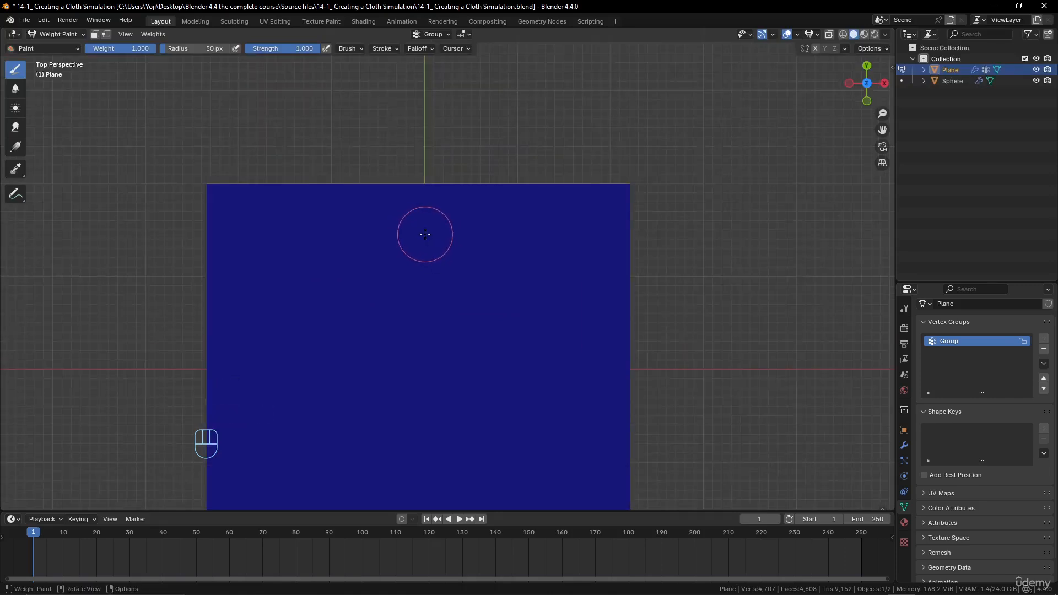
{"action": "left_click_drag", "start_coordinate": [425, 234], "coordinate": [423, 235]}
{"action": "scroll", "coordinate": [536, 254], "scroll_direction": "up", "scroll_amount": 3}
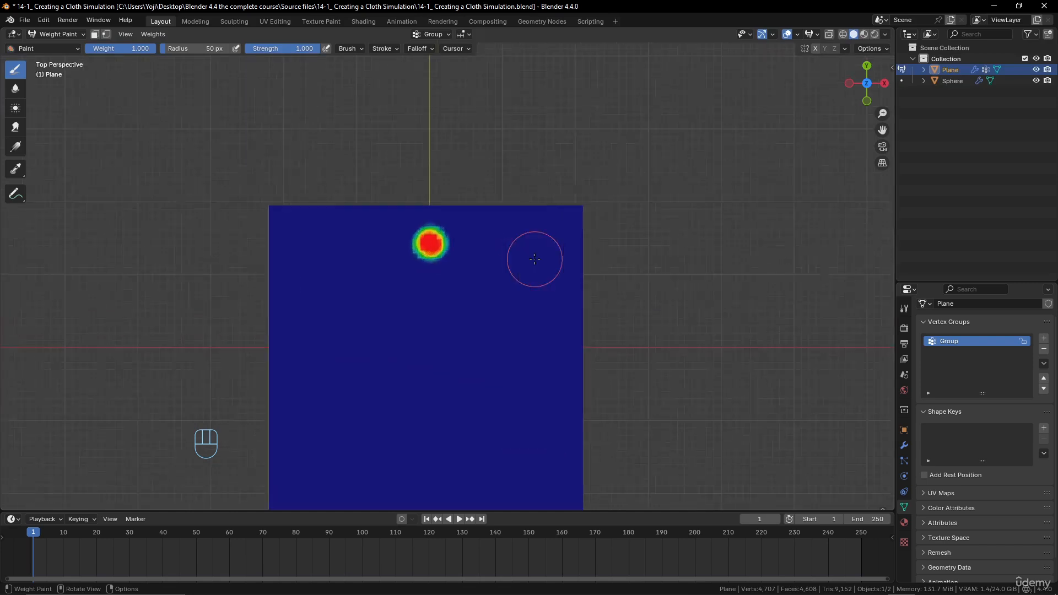
{"action": "left_click", "coordinate": [60, 34]}
{"action": "left_click", "coordinate": [72, 45]}
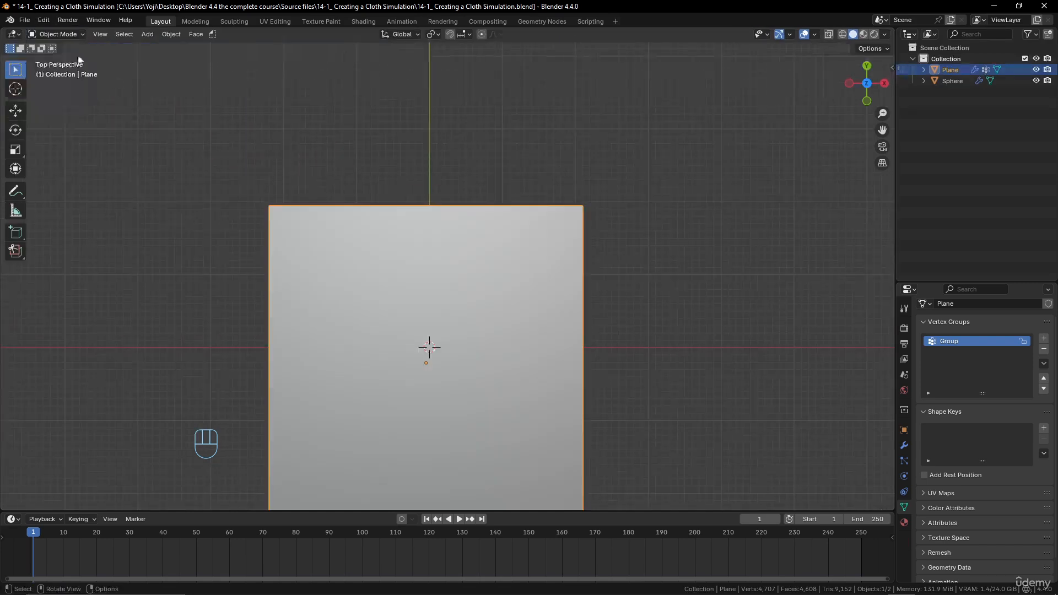
Set the vertex group "Group" as the Pin Group in the plane's cloth Shape settings.
{"action": "mouse_move", "coordinate": [419, 353]}
{"action": "middle_mouse_down"}
{"action": "mouse_move", "coordinate": [428, 307]}
{"action": "mouse_move", "coordinate": [401, 277]}
{"action": "middle_mouse_up"}
{"action": "scroll", "coordinate": [400, 276], "scroll_direction": "down", "scroll_amount": 3}
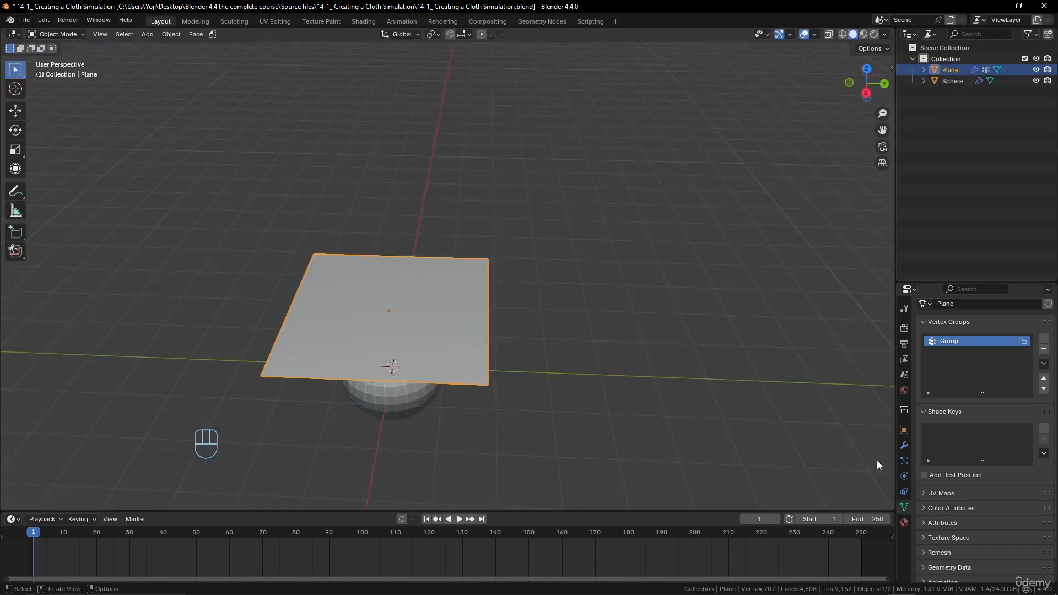
{"action": "left_click", "coordinate": [904, 474]}
{"action": "scroll", "coordinate": [994, 487], "scroll_direction": "down", "scroll_amount": 15}
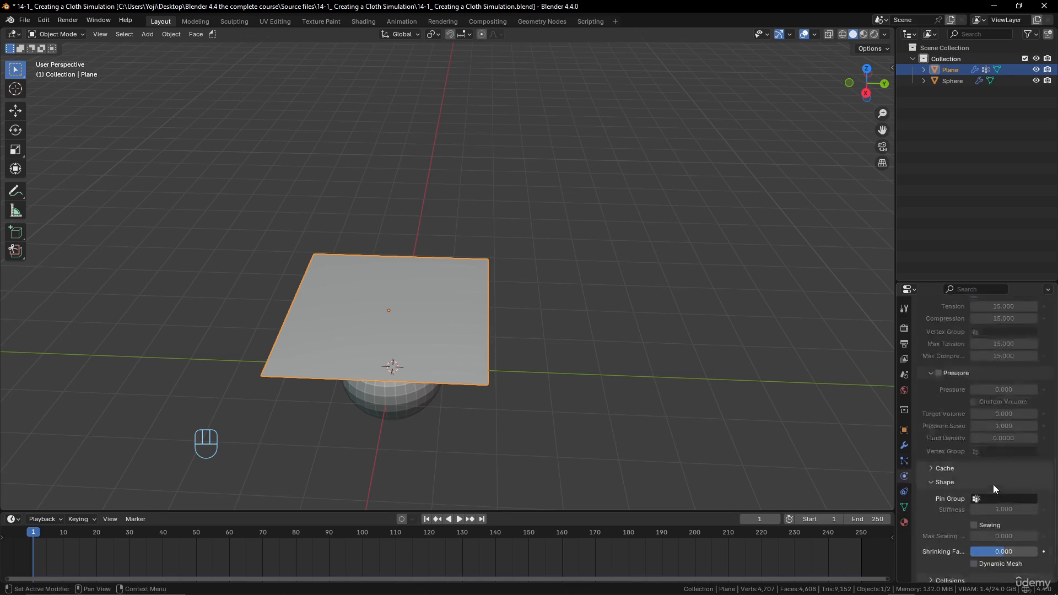
{"action": "scroll", "coordinate": [994, 488], "scroll_direction": "down", "scroll_amount": 2}
{"action": "left_click", "coordinate": [988, 466]}
{"action": "left_click", "coordinate": [987, 482]}
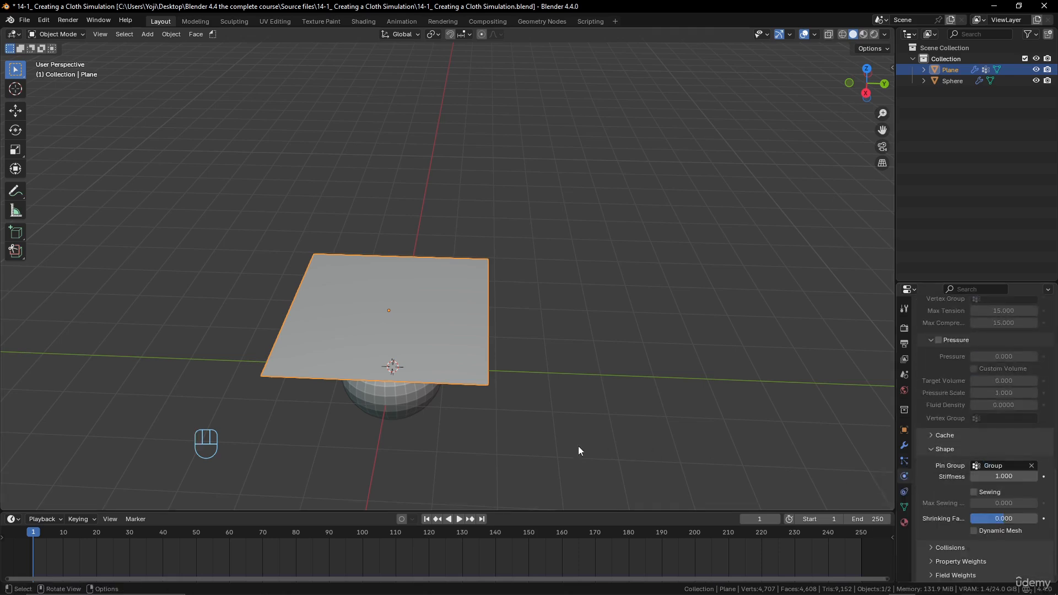
Move the sphere in the negative direction along the global X axis until it is clear of the plane.
{"action": "left_click", "coordinate": [402, 402]}
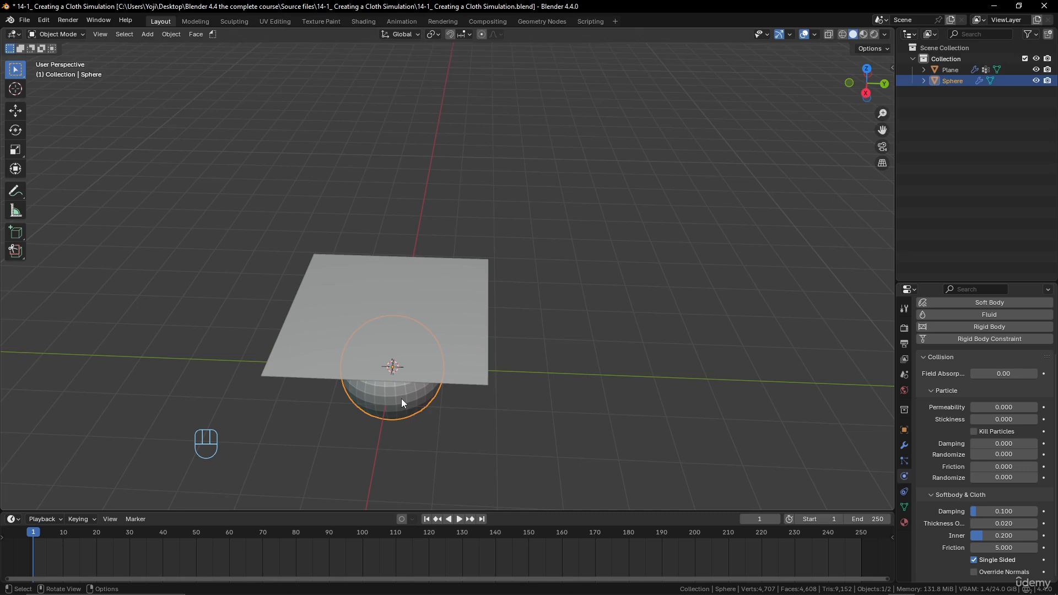
{"action": "key", "text": "g"}
{"action": "key", "text": "x"}
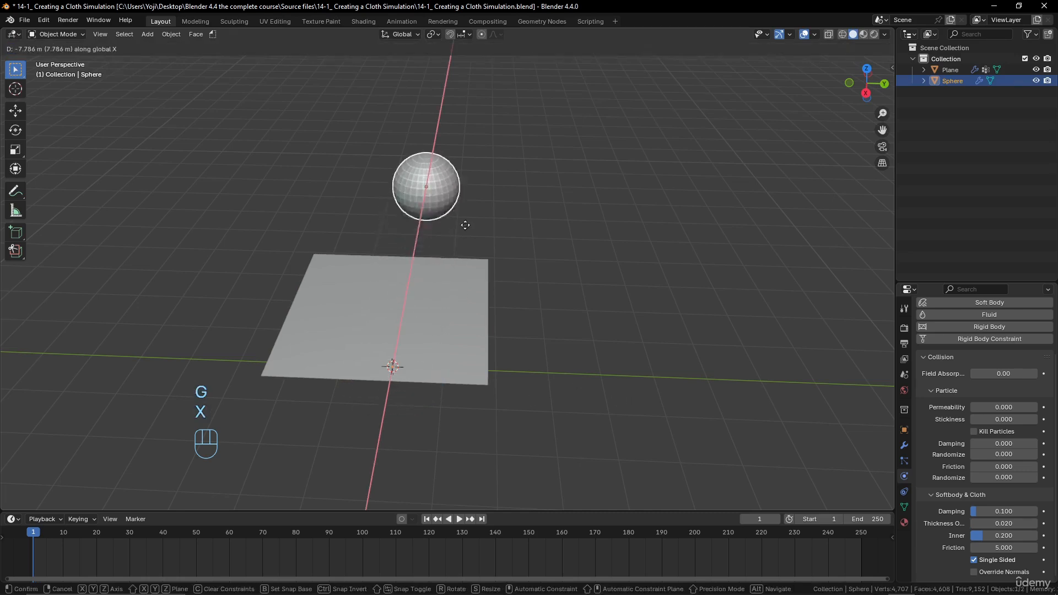
{"action": "left_click", "coordinate": [456, 240]}
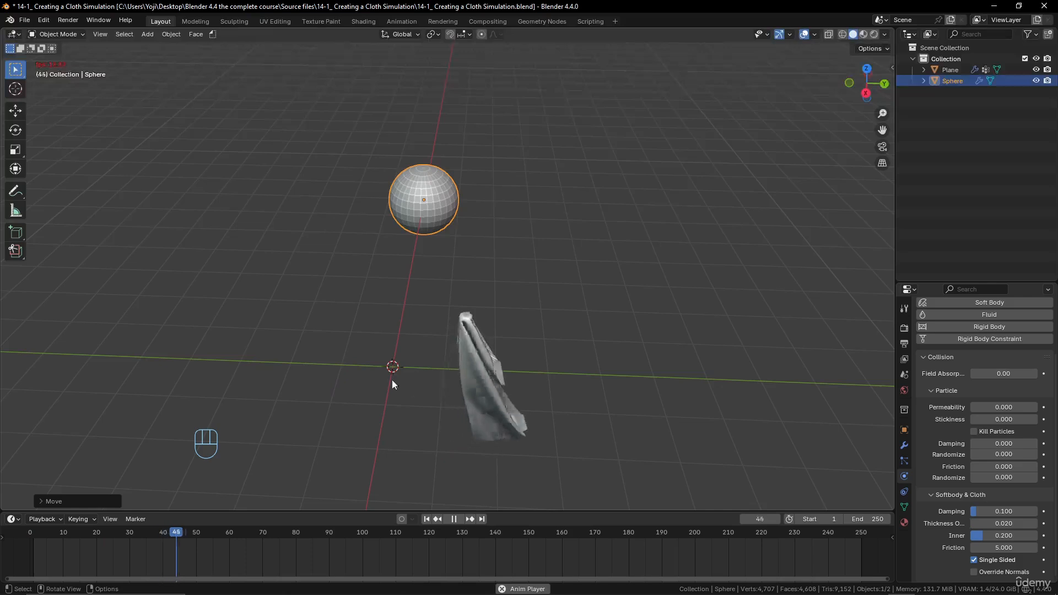
Play the cloth simulation, stop it at frame 207, and examine how the cloth hangs from its single pinned spot.
{"action": "middle_click_drag", "start_coordinate": [568, 400], "coordinate": [442, 326]}
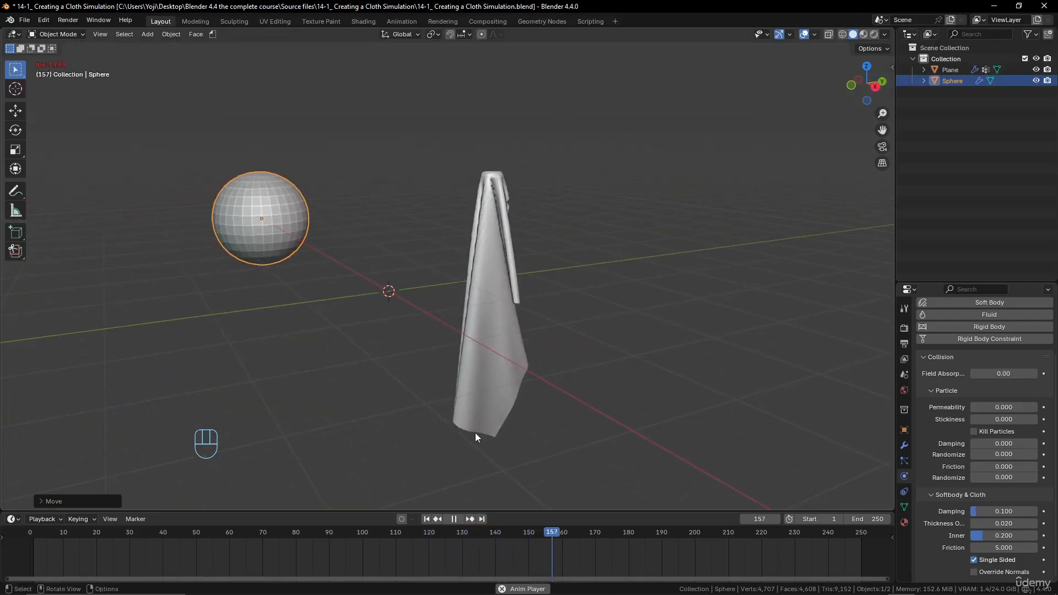
{"action": "left_click", "coordinate": [454, 519]}
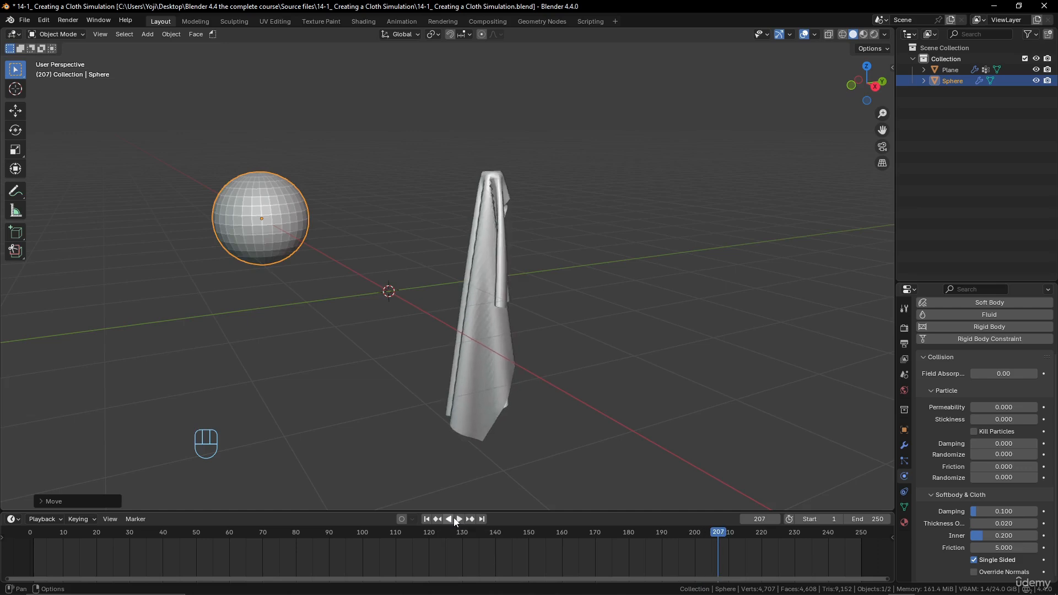
{"action": "middle_click_drag", "start_coordinate": [496, 331], "coordinate": [490, 266]}
{"action": "left_click", "coordinate": [445, 234]}
{"action": "middle_click_drag", "start_coordinate": [444, 234], "coordinate": [515, 311]}
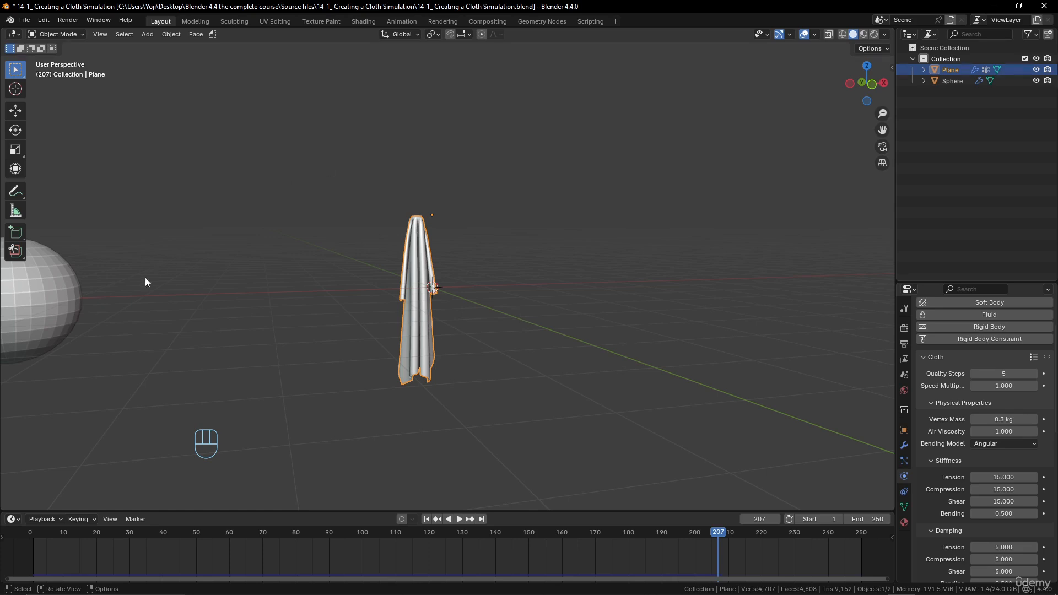
Clear the sphere's location and move it over 6 m in the positive direction along the global Y axis, beside the cloth.
{"action": "left_click", "coordinate": [77, 314]}
{"action": "scroll", "coordinate": [221, 325], "scroll_direction": "down", "scroll_amount": 4}
{"action": "middle_click_drag", "start_coordinate": [348, 332], "coordinate": [327, 372]}
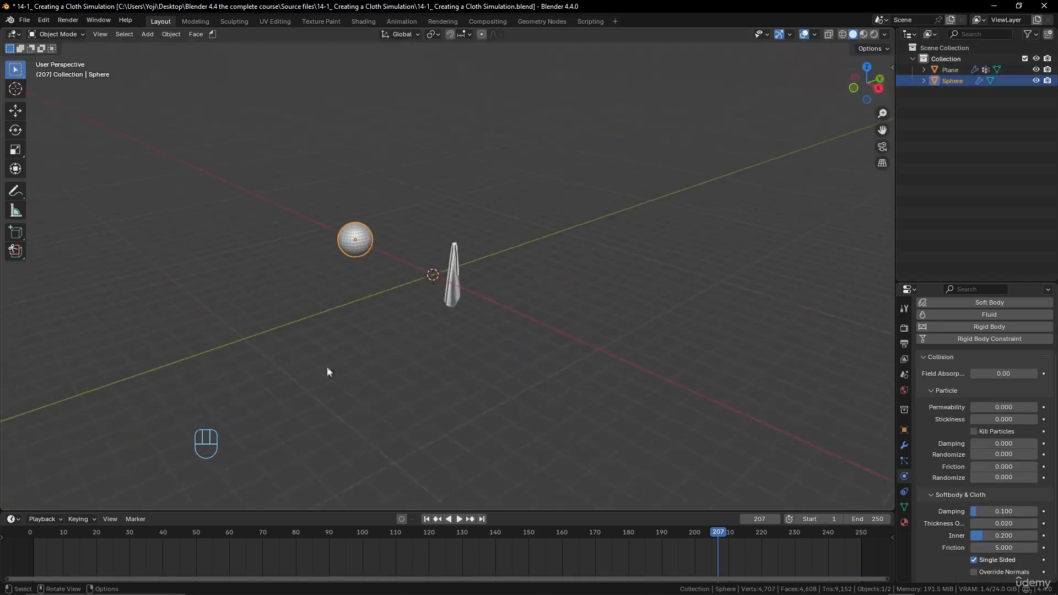
{"action": "scroll", "coordinate": [388, 347], "scroll_direction": "up", "scroll_amount": 2}
{"action": "middle_click_drag", "start_coordinate": [388, 347], "coordinate": [367, 332]}
{"action": "scroll", "coordinate": [367, 332], "scroll_direction": "up", "scroll_amount": 2}
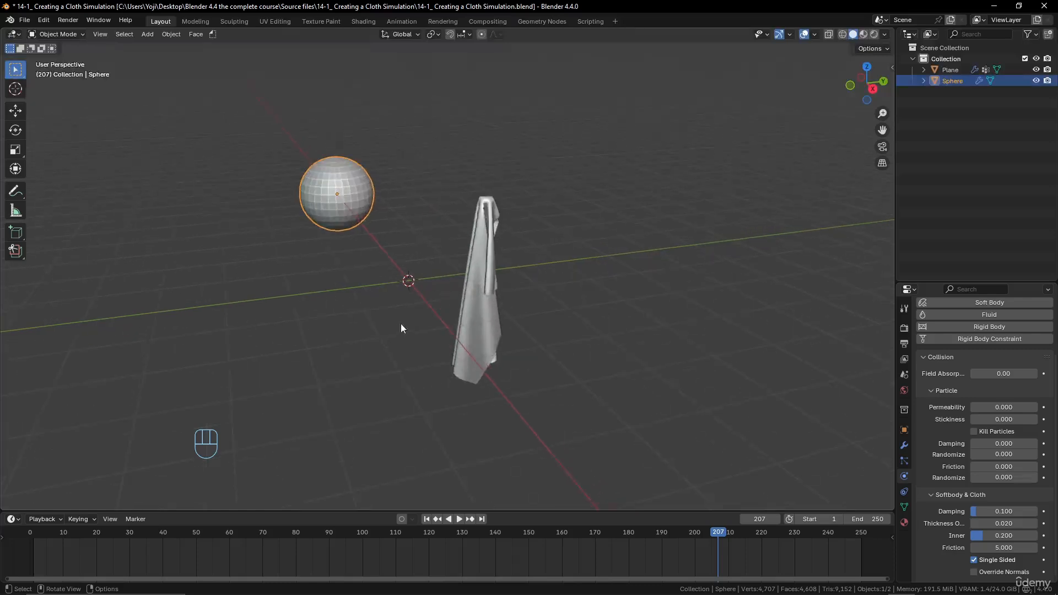
{"action": "middle_click_drag", "start_coordinate": [504, 294], "coordinate": [498, 299]}
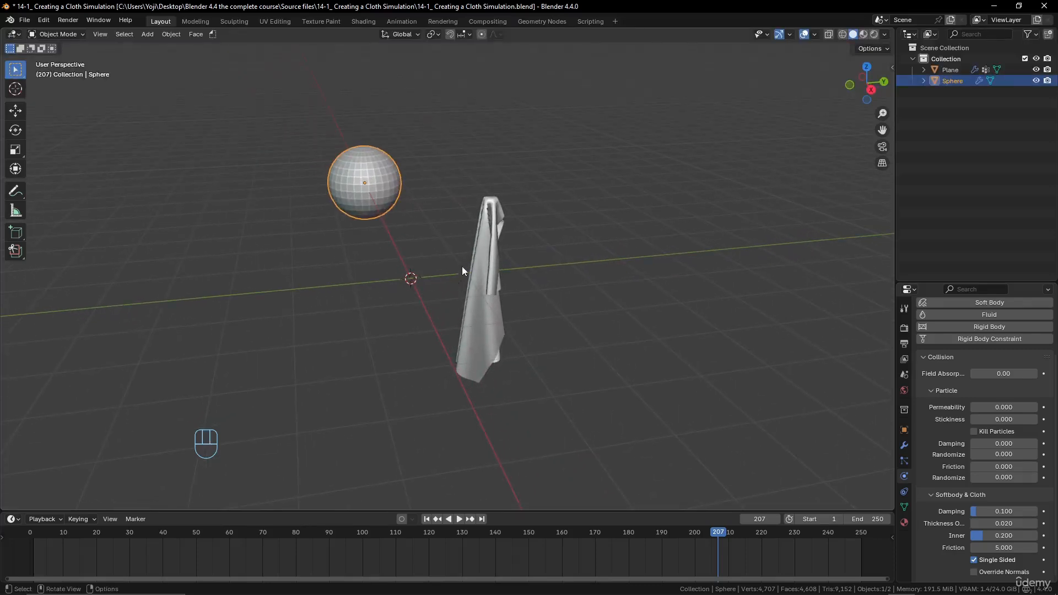
{"action": "key", "text": "alt+g"}
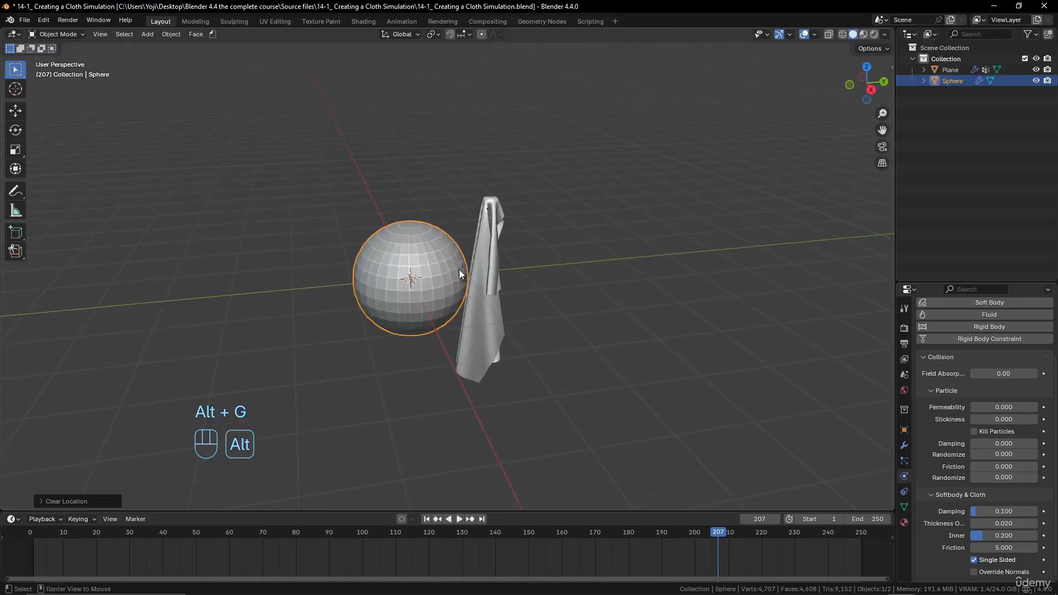
{"action": "key", "text": "g"}
{"action": "key", "text": "y"}
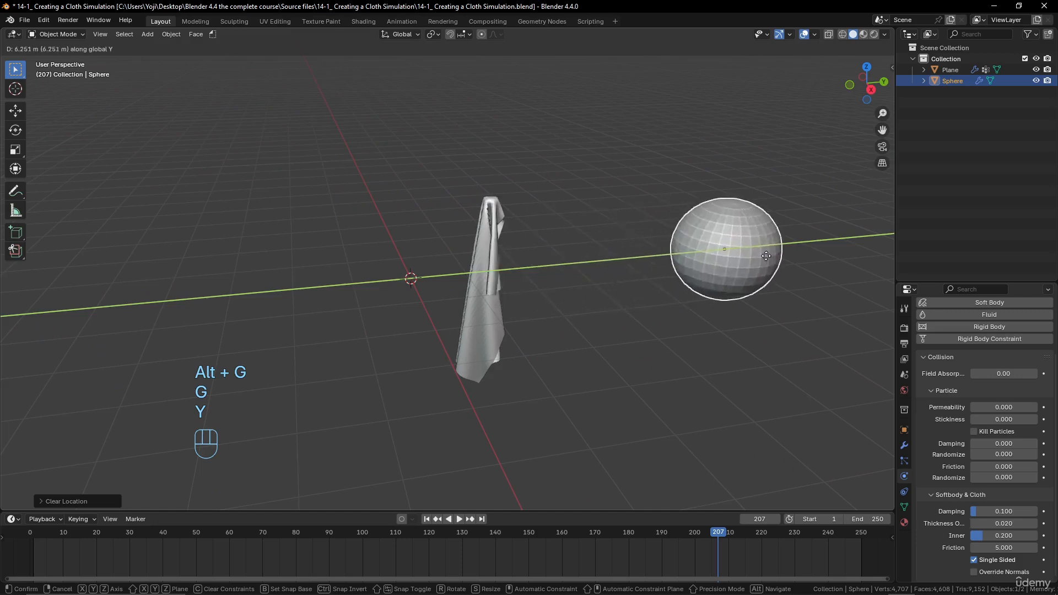
{"action": "left_click", "coordinate": [777, 266]}
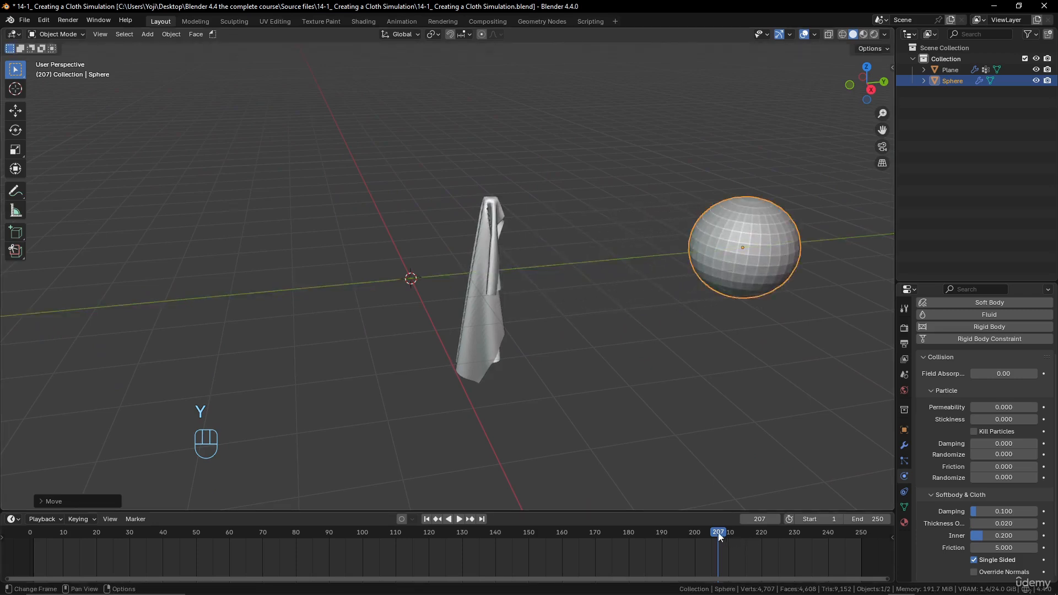
Keyframe the sphere at frame 1, and keyframe it at frame 140 after moving it about 9 m along negative Y to the cloth's other side.
{"action": "left_click_drag", "start_coordinate": [719, 537], "coordinate": [34, 541]}
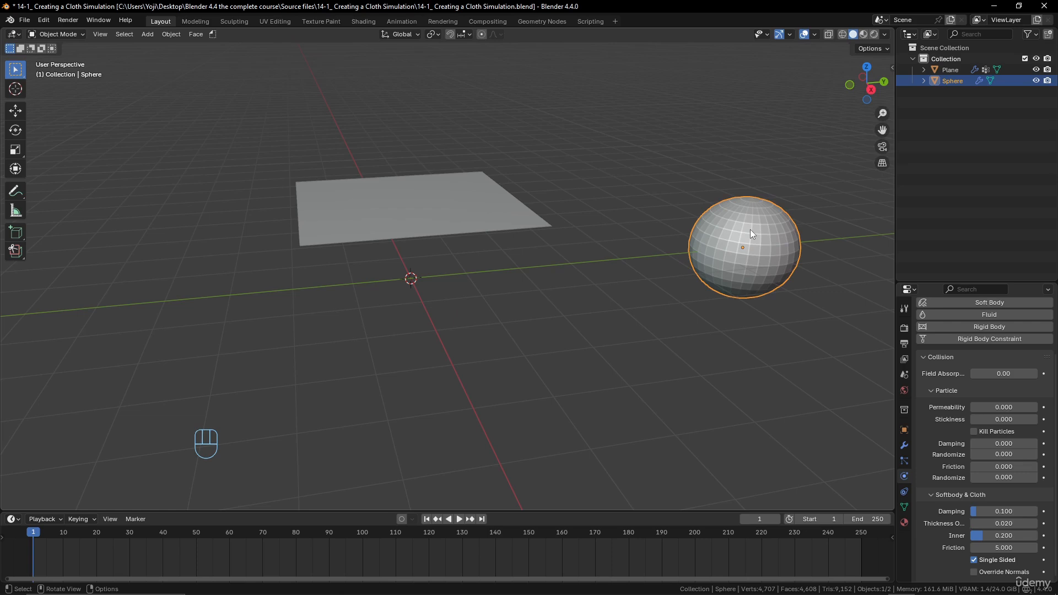
{"action": "left_click_drag", "start_coordinate": [35, 538], "coordinate": [495, 541]}
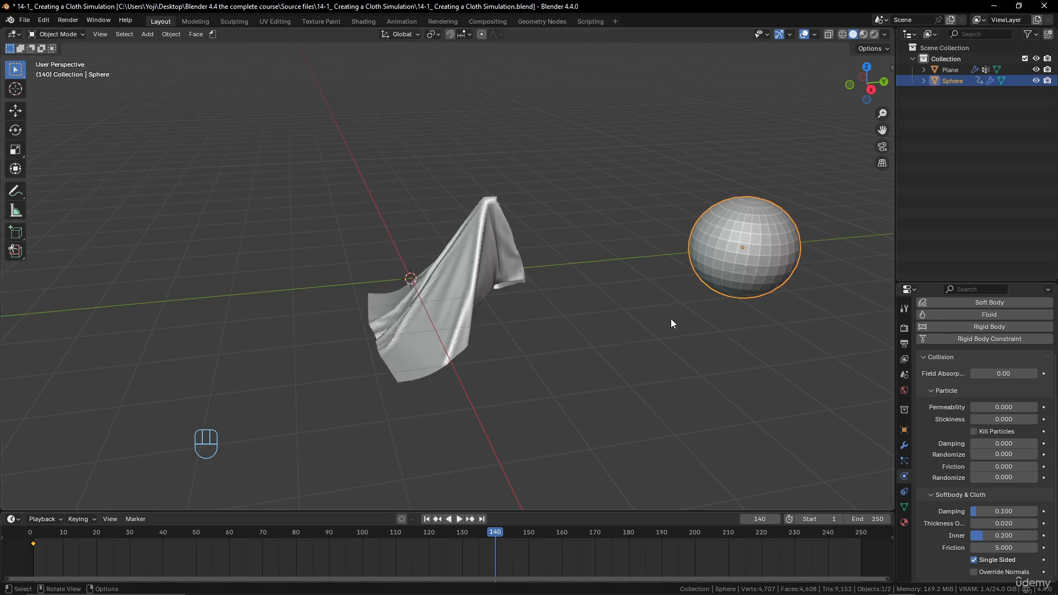
{"action": "key", "text": "g"}
{"action": "key", "text": "y"}
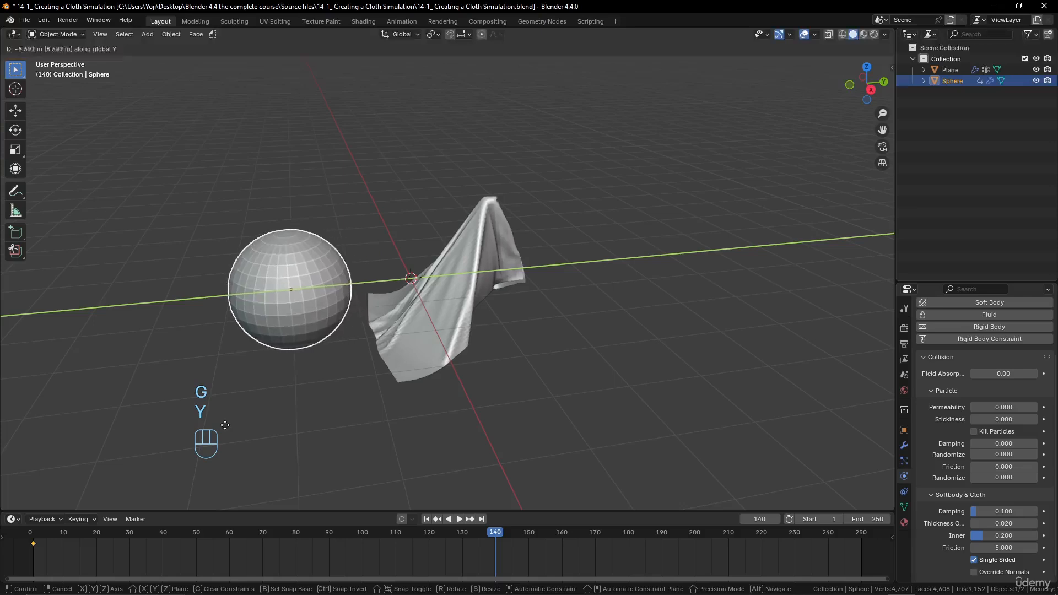
{"action": "left_click", "coordinate": [296, 382]}
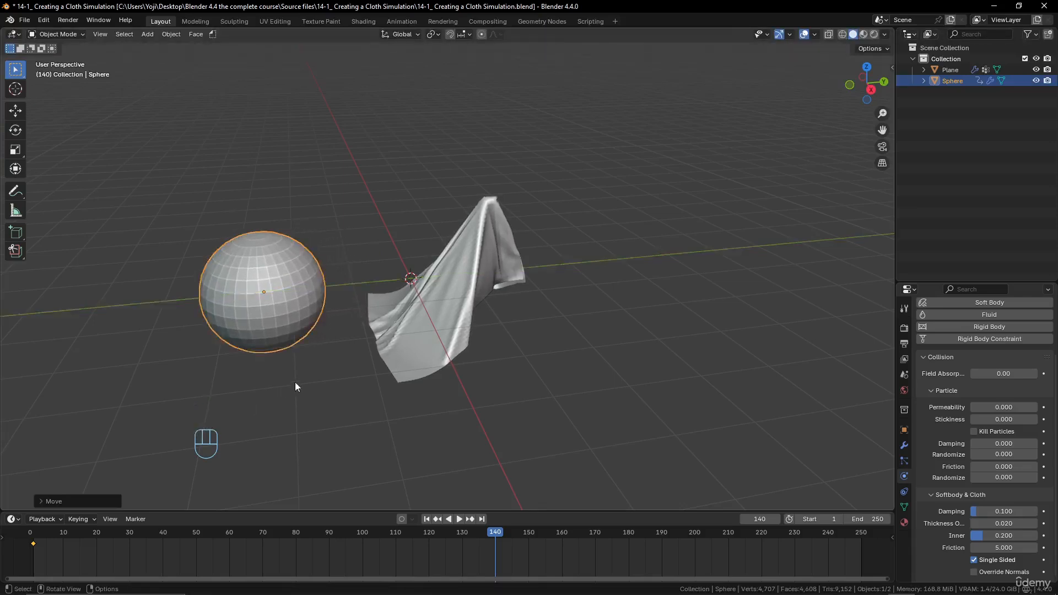
{"action": "key", "text": "i"}
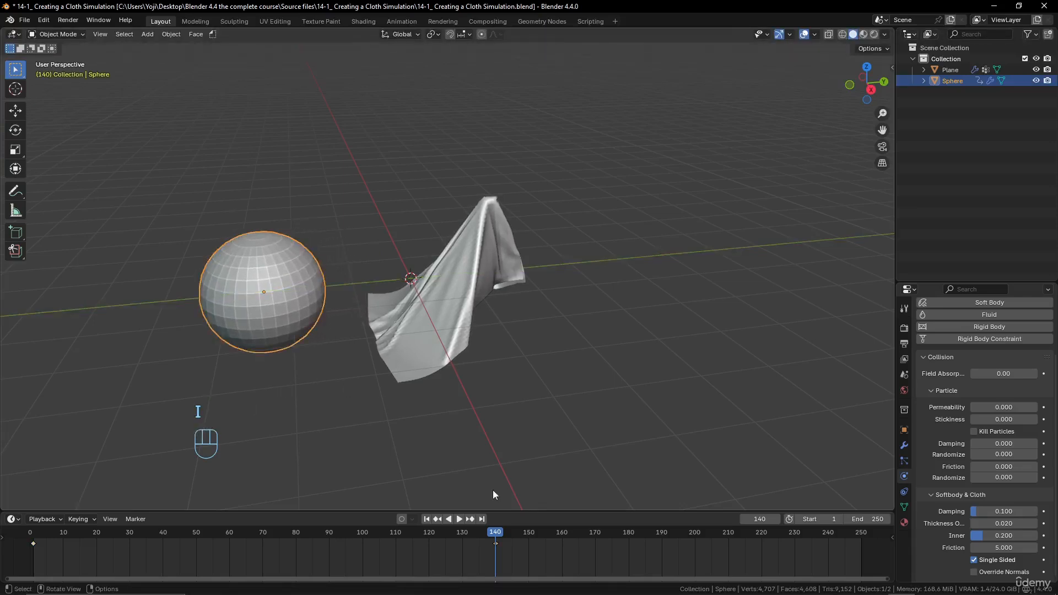
Play the simulation from the first frame to examine how the animated sphere pushes the pinned cloth.
{"action": "left_click", "coordinate": [427, 520]}
{"action": "left_click", "coordinate": [461, 519]}
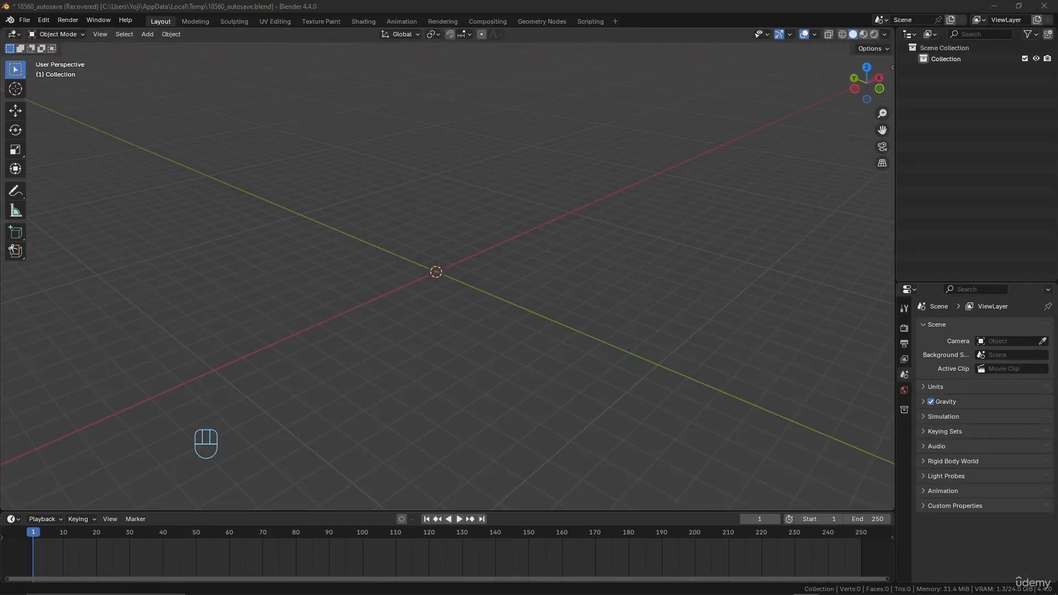
Add a mesh plane at the centre of the empty scene.
{"action": "middle_click_drag", "start_coordinate": [510, 362], "coordinate": [495, 262]}
{"action": "key", "text": "shift+a"}
{"action": "mouse_move", "coordinate": [495, 261]}
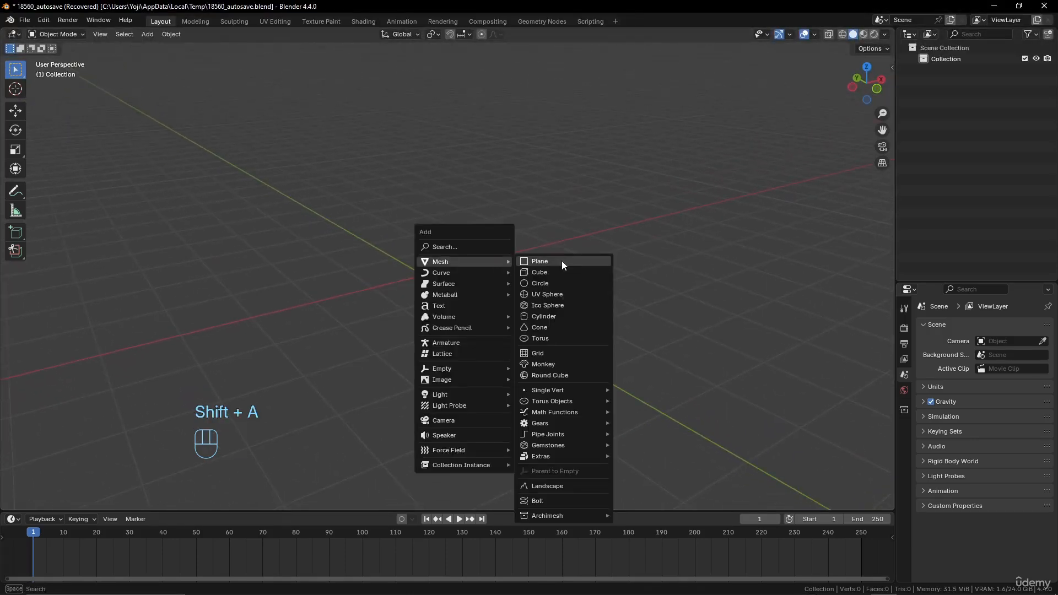
{"action": "left_click", "coordinate": [561, 260]}
{"action": "scroll", "coordinate": [579, 285], "scroll_direction": "down", "scroll_amount": 3}
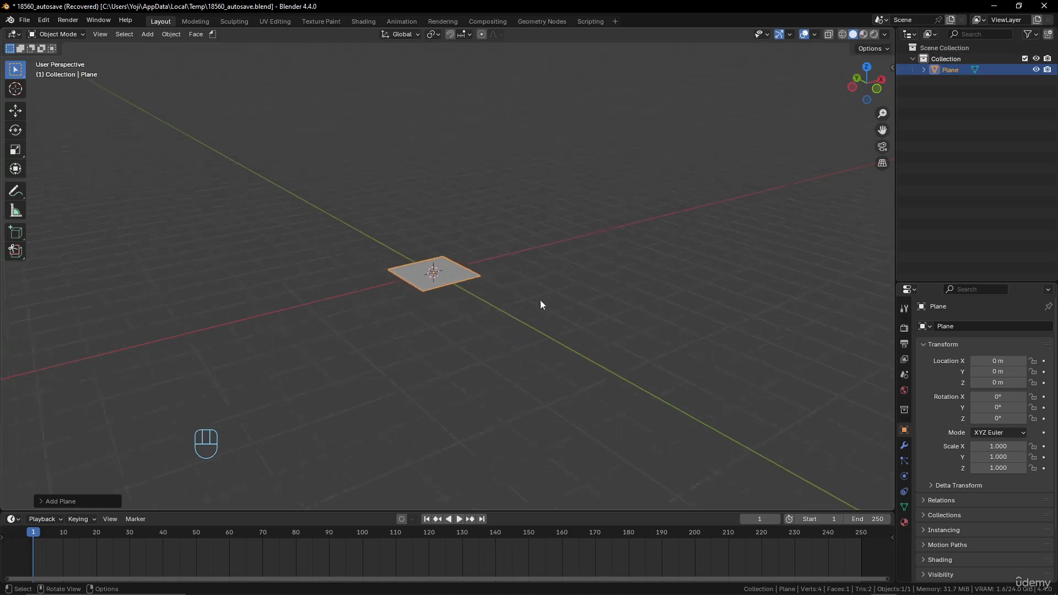
{"action": "scroll", "coordinate": [537, 301], "scroll_direction": "up", "scroll_amount": 8}
{"action": "middle_click_drag", "start_coordinate": [521, 307], "coordinate": [489, 312]}
{"action": "middle_click_drag", "start_coordinate": [610, 328], "coordinate": [525, 300]}
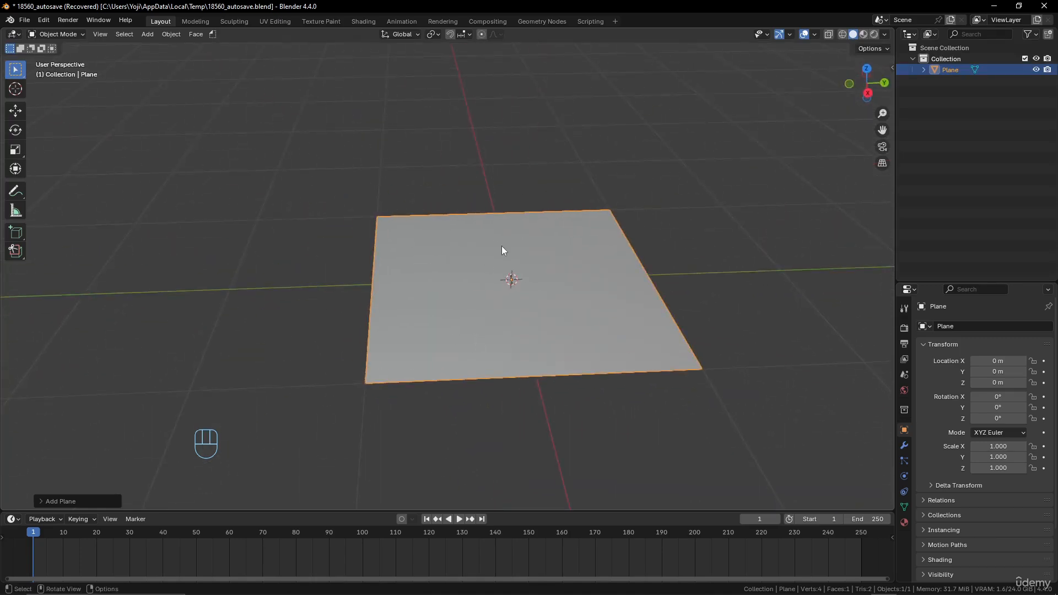
Add a centred loop cut along the plane's X direction and raise it about 1.37 m along Z to form a tent-shaped ridge.
{"action": "key", "text": "Tab"}
{"action": "key", "text": "ctrl+r"}
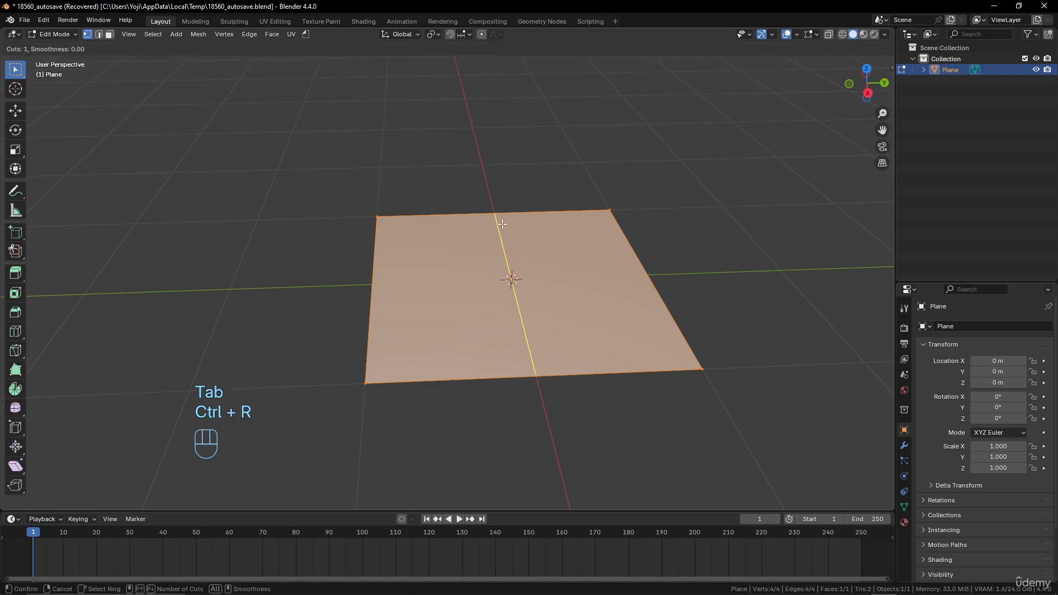
{"action": "left_click", "coordinate": [502, 223]}
{"action": "right_click", "coordinate": [502, 224]}
{"action": "key", "text": "g"}
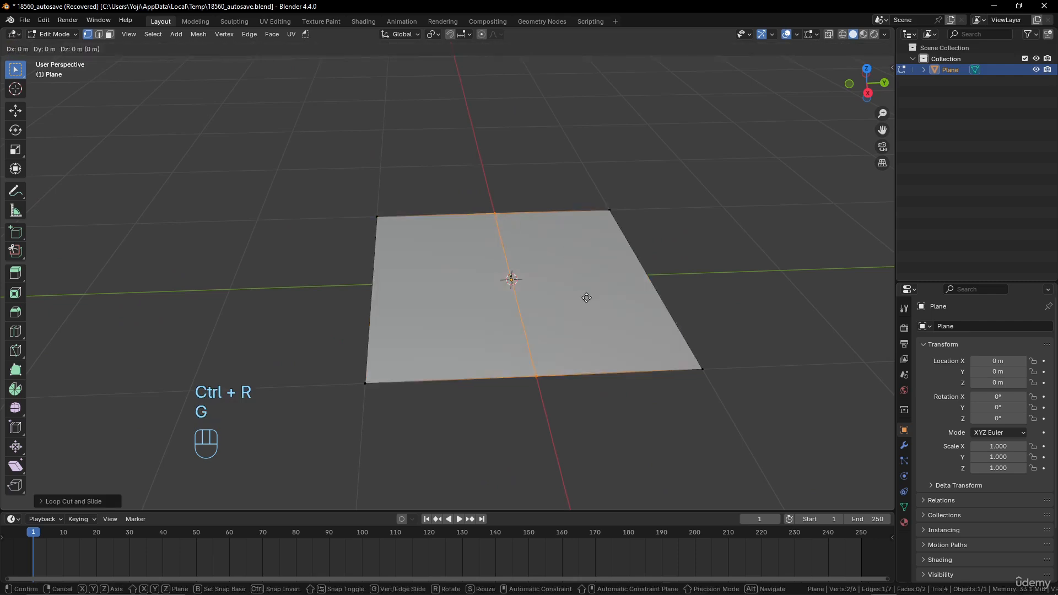
{"action": "key", "text": "z"}
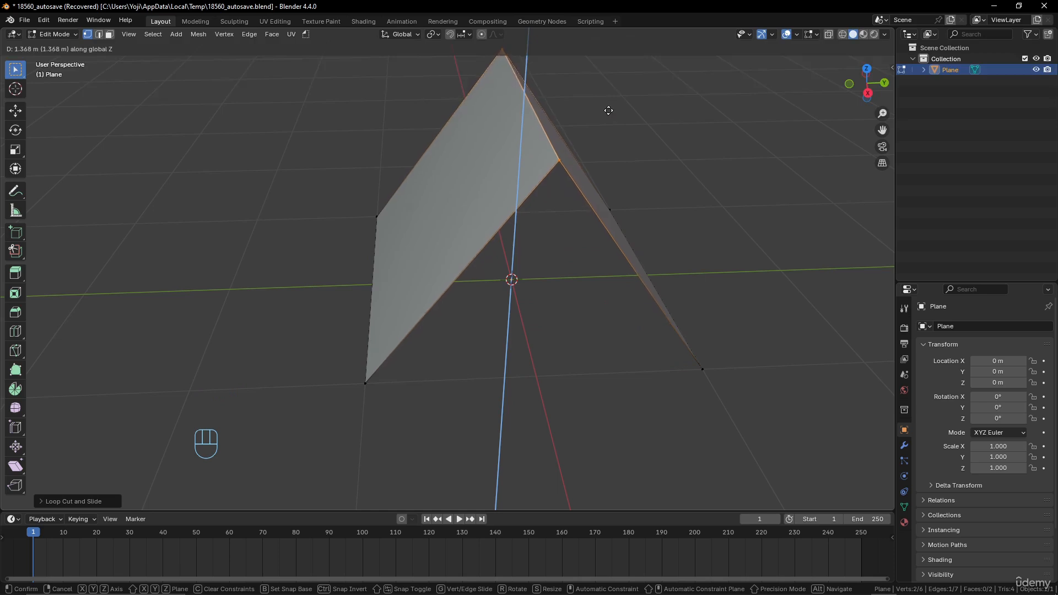
{"action": "left_click", "coordinate": [608, 111]}
Add two evenly spaced loop cuts parallel to the ridge on the slope facing positive Y.
{"action": "middle_click_drag", "start_coordinate": [659, 267], "coordinate": [370, 218]}
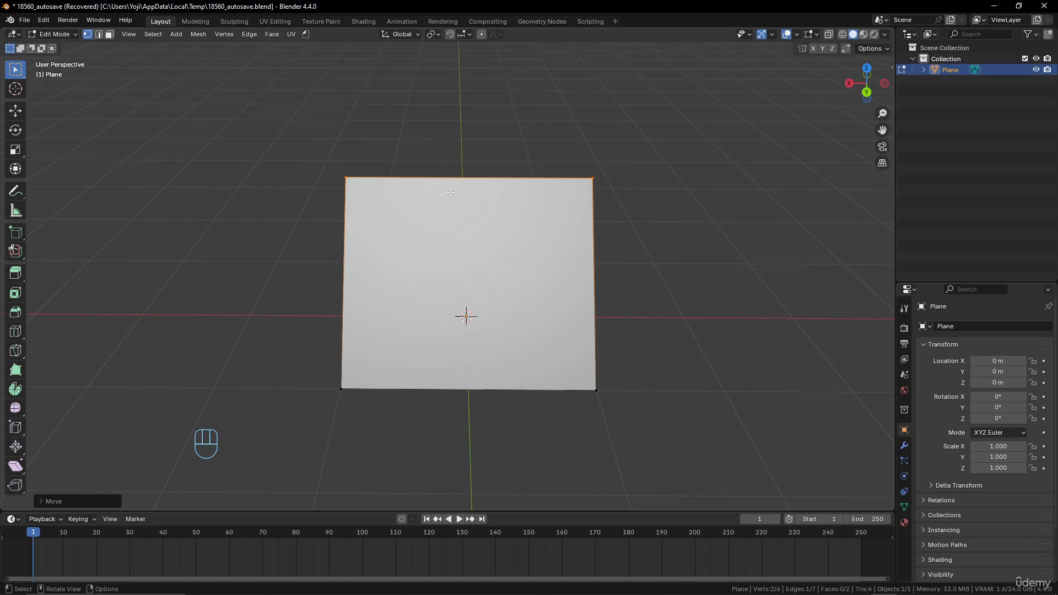
{"action": "middle_click_drag", "start_coordinate": [451, 193], "coordinate": [480, 222]}
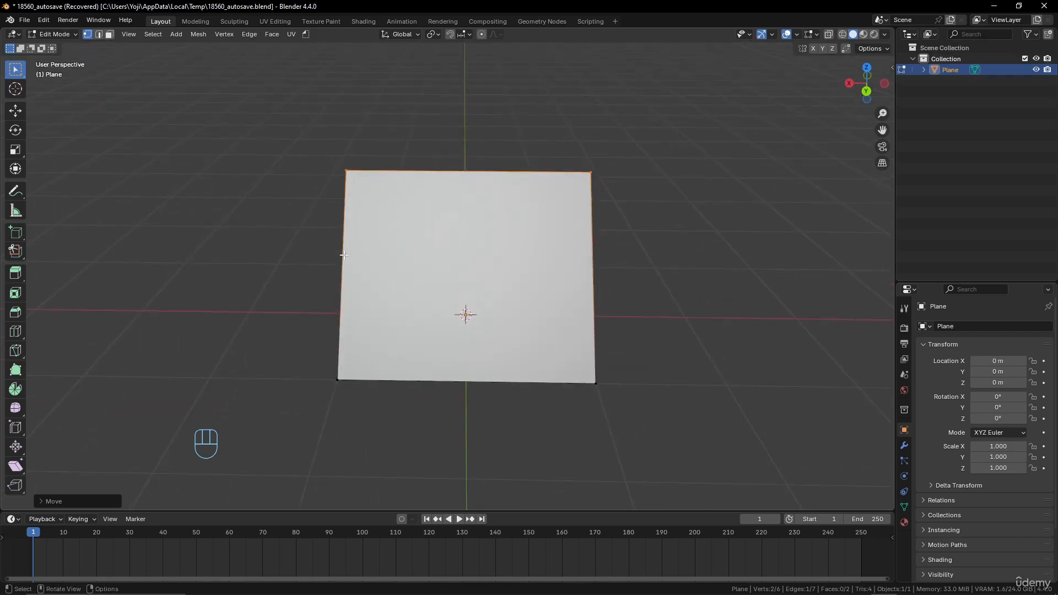
{"action": "key", "text": "ctrl+r"}
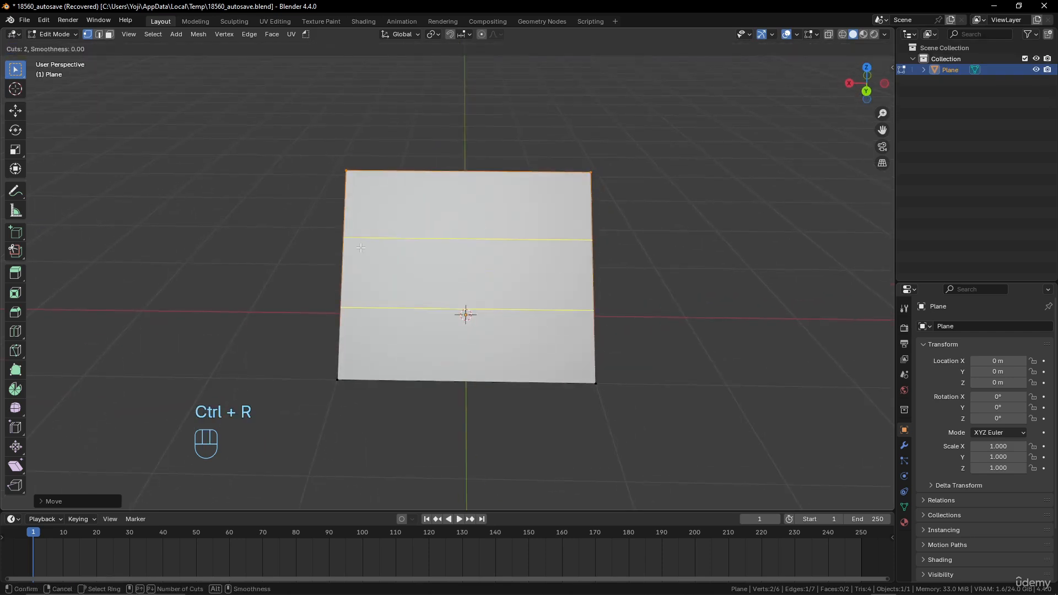
{"action": "left_click", "coordinate": [361, 248]}
{"action": "right_click", "coordinate": [361, 248]}
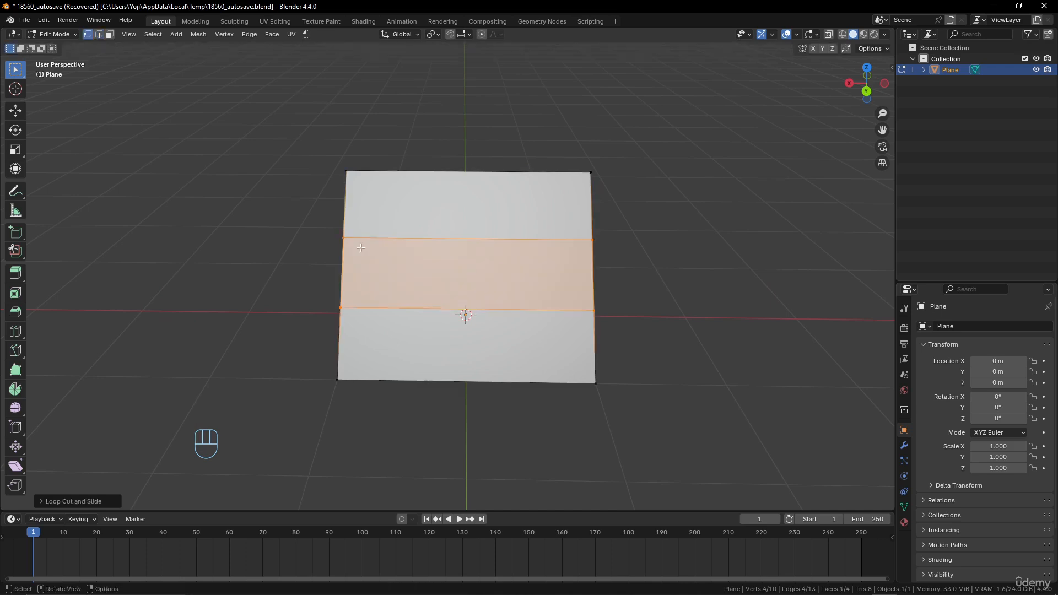
Add three evenly spaced loop cuts running over both slopes, perpendicular to the ridge.
{"action": "key", "text": "ctrl+r"}
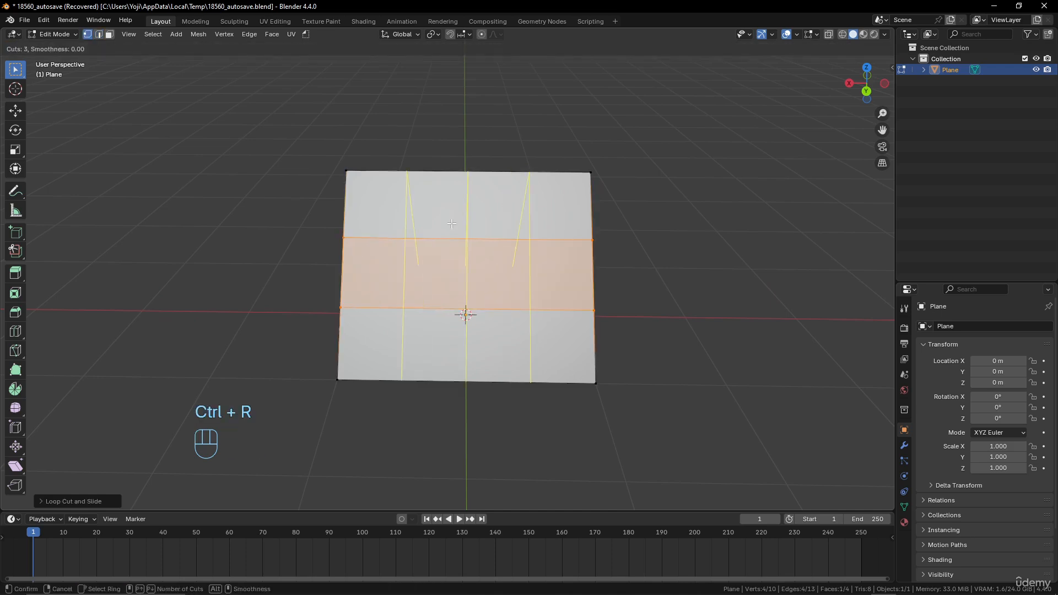
{"action": "left_click", "coordinate": [452, 223]}
{"action": "right_click", "coordinate": [452, 223]}
Add two evenly spaced loop cuts parallel to the ridge on the slope facing negative Y, and select the whole mesh.
{"action": "middle_click_drag", "start_coordinate": [451, 223], "coordinate": [568, 272]}
{"action": "key", "text": "ctrl+r"}
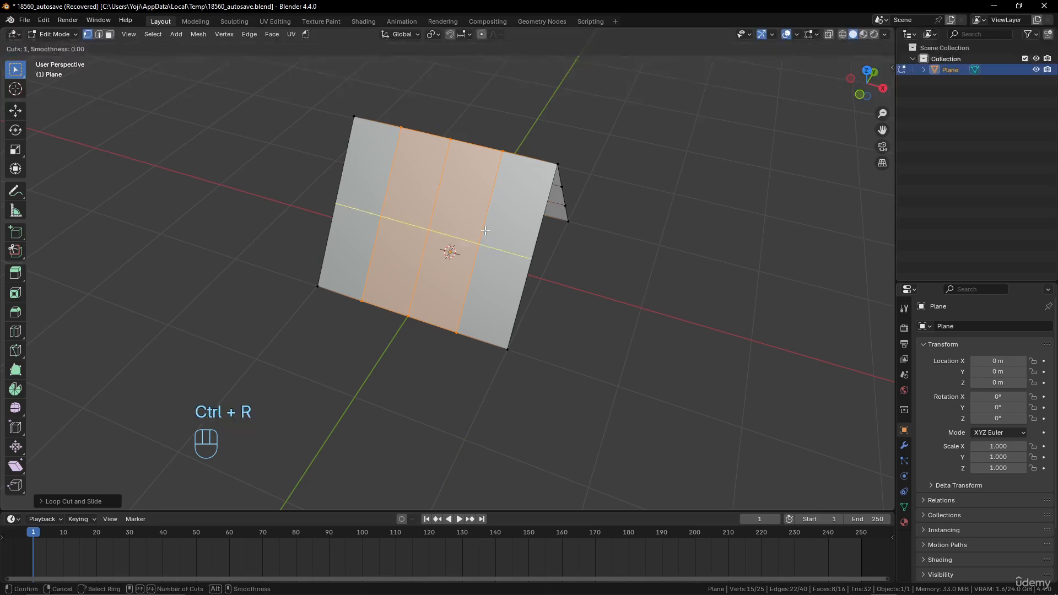
{"action": "left_click", "coordinate": [485, 231]}
{"action": "right_click", "coordinate": [486, 232]}
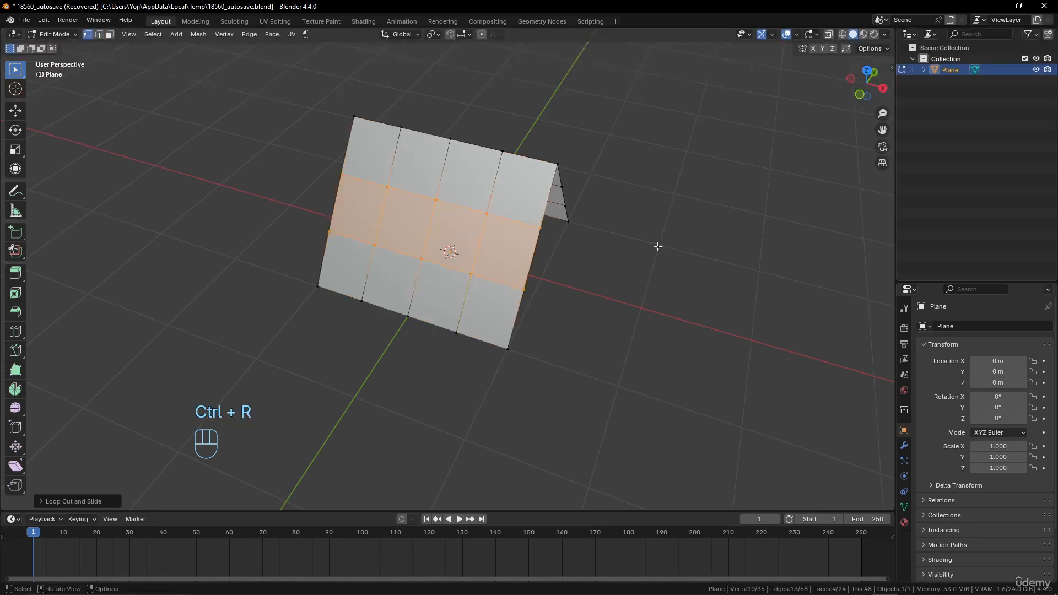
{"action": "middle_click_drag", "start_coordinate": [656, 248], "coordinate": [523, 249]}
{"action": "key", "text": "a"}
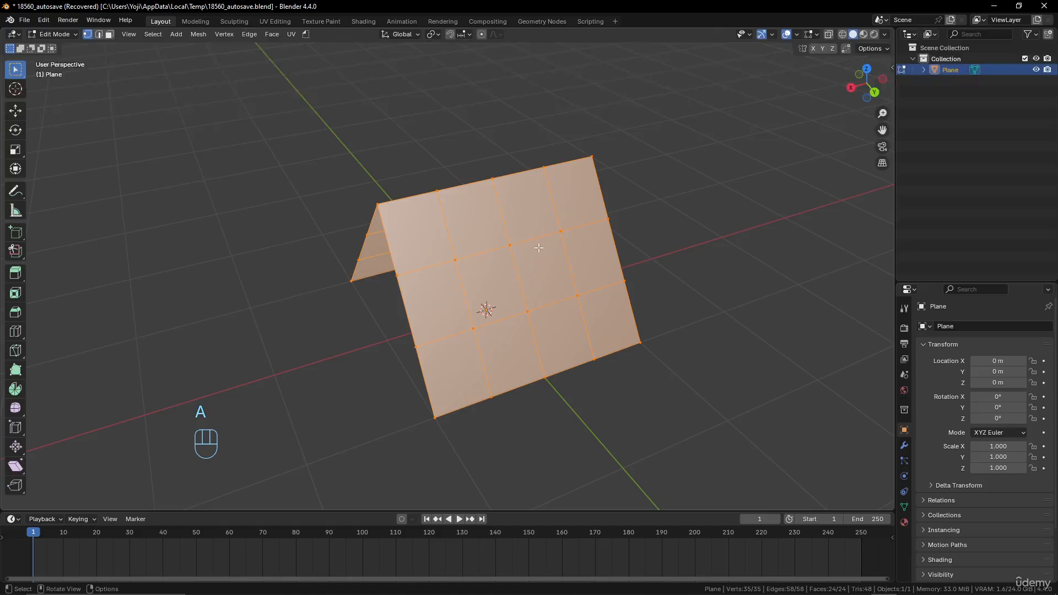
Subdivide the entire tent mesh four times and return to Object Mode.
{"action": "mouse_move", "coordinate": [533, 283]}
{"action": "middle_mouse_down"}
{"action": "mouse_move", "coordinate": [548, 295]}
{"action": "mouse_move", "coordinate": [537, 296]}
{"action": "middle_mouse_up"}
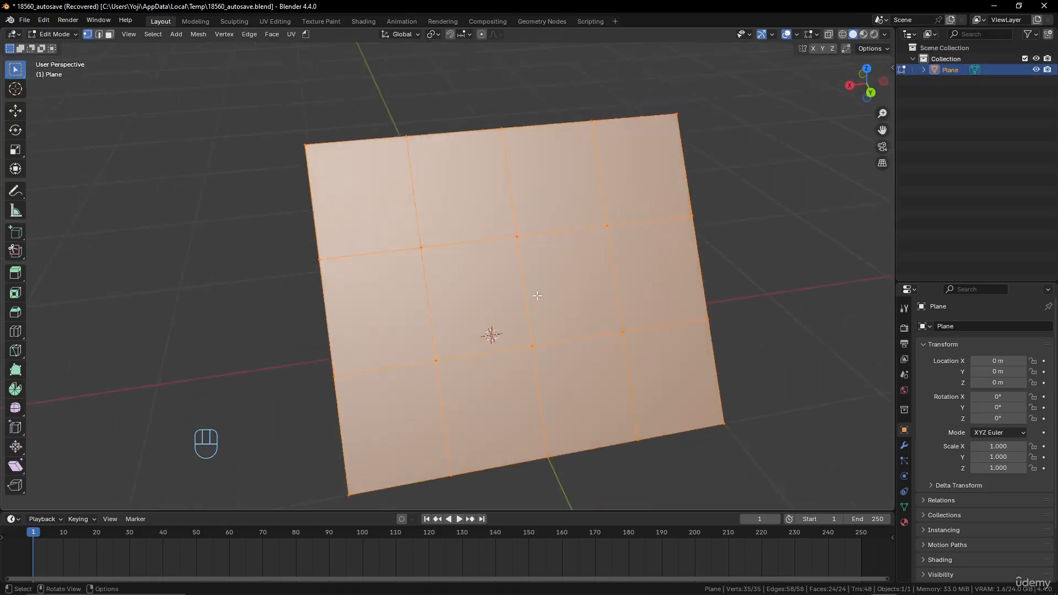
{"action": "key", "text": "ctrl"}
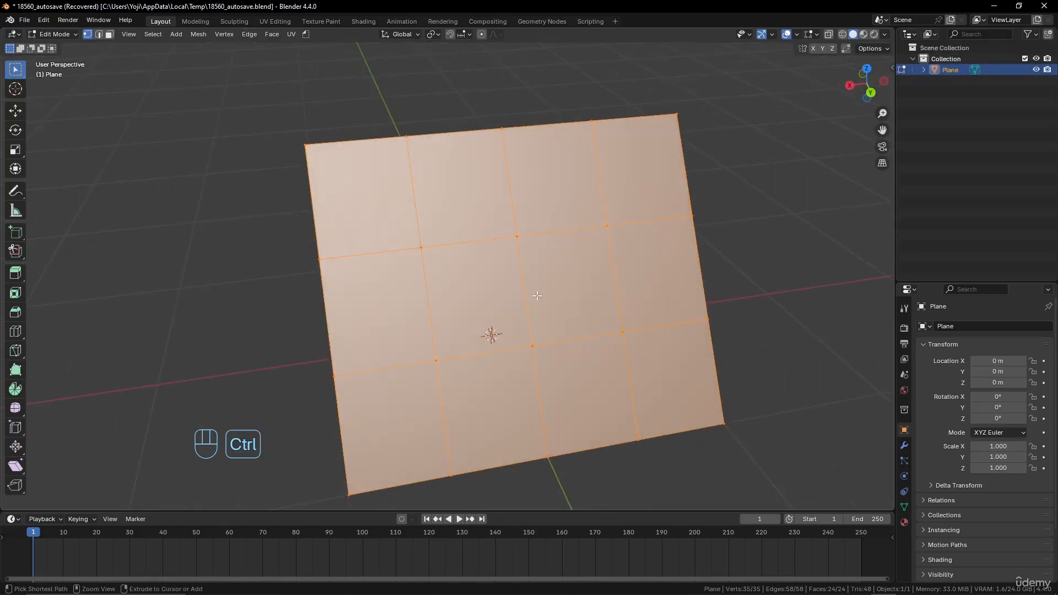
{"action": "right_click", "coordinate": [537, 295]}
{"action": "left_click", "coordinate": [527, 313]}
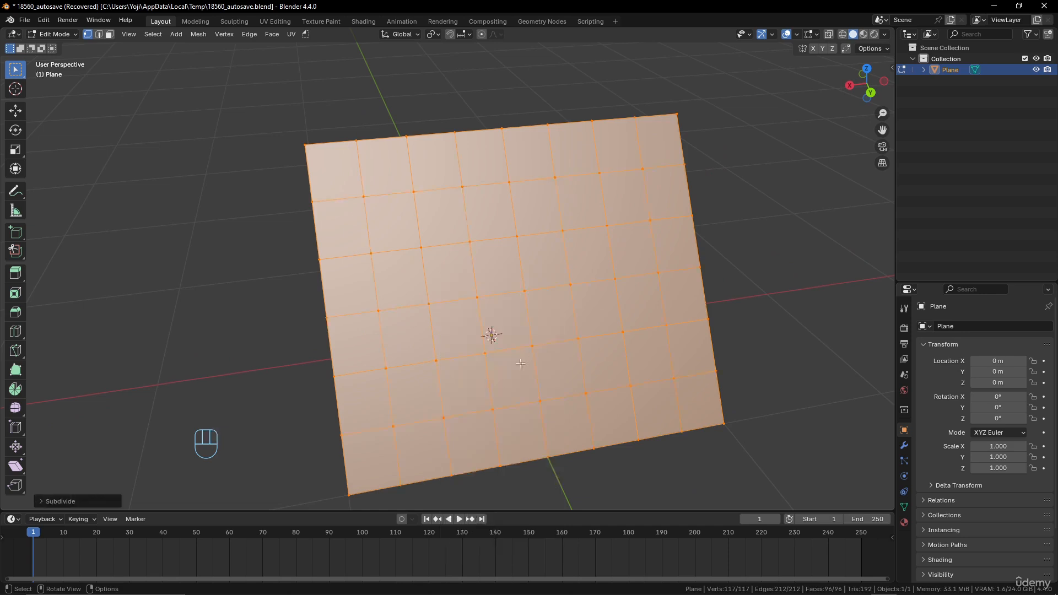
{"action": "key", "text": "shift"}
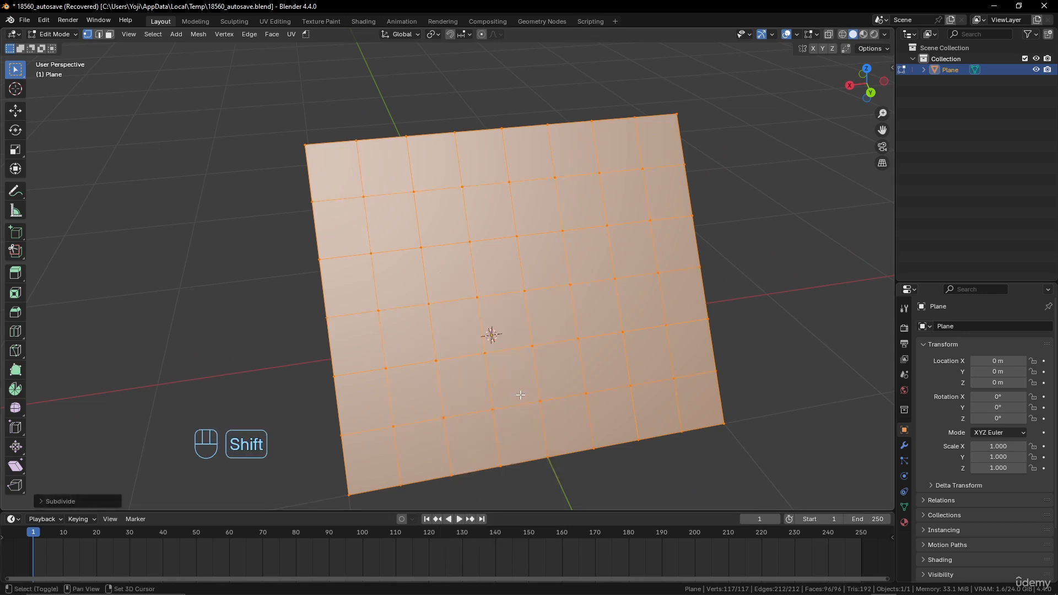
{"action": "key", "text": "shift+z"}
{"action": "key", "text": "shift+z"}
{"action": "key", "text": "shift+r"}
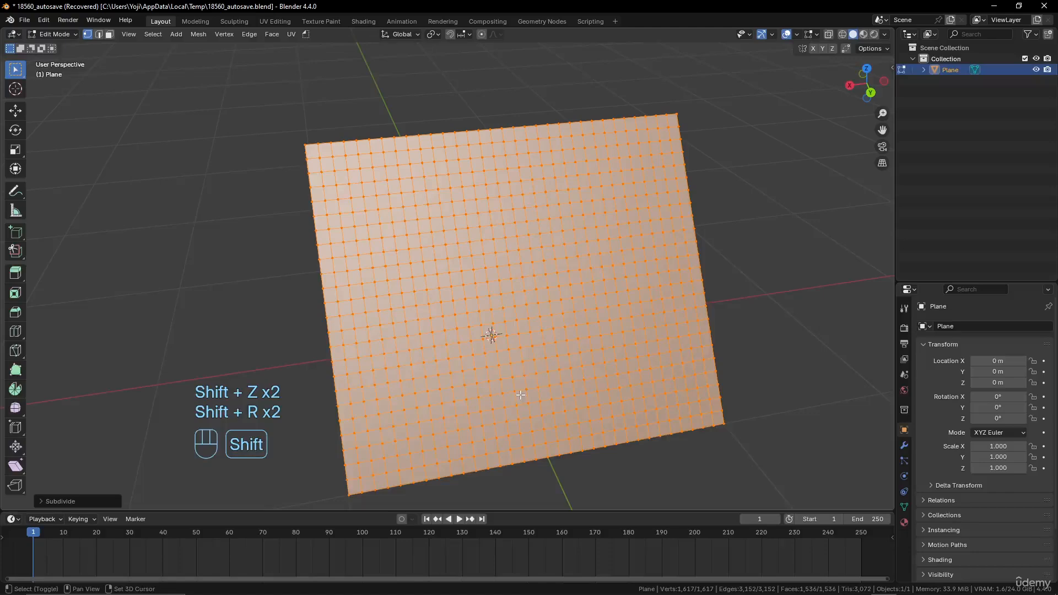
{"action": "middle_click_drag", "start_coordinate": [502, 373], "coordinate": [570, 328]}
{"action": "key", "text": "Tab"}
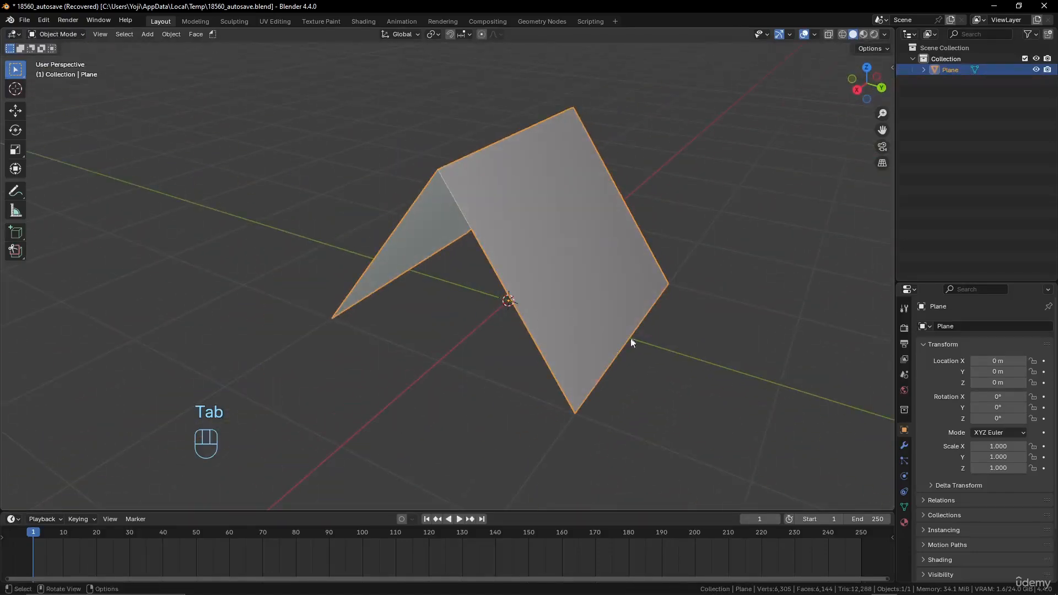
Add a vertex group to the tent plane and switch the object to Weight Paint mode.
{"action": "middle_click_drag", "start_coordinate": [631, 342], "coordinate": [544, 346]}
{"action": "scroll", "coordinate": [636, 392], "scroll_direction": "up", "scroll_amount": 2}
{"action": "middle_click_drag", "start_coordinate": [596, 359], "coordinate": [570, 380]}
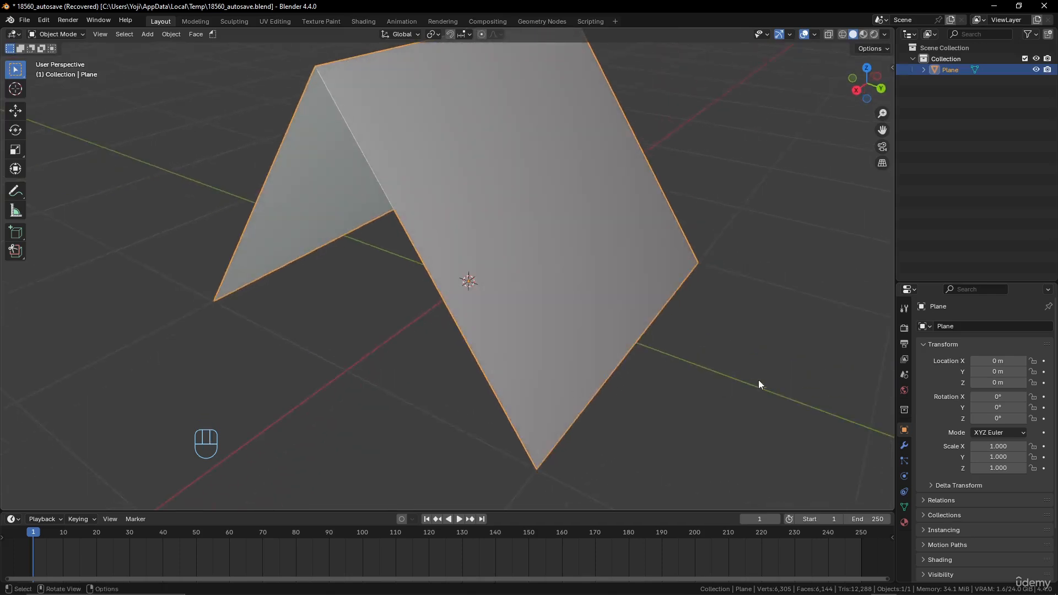
{"action": "left_click", "coordinate": [904, 508]}
{"action": "left_click", "coordinate": [1044, 361]}
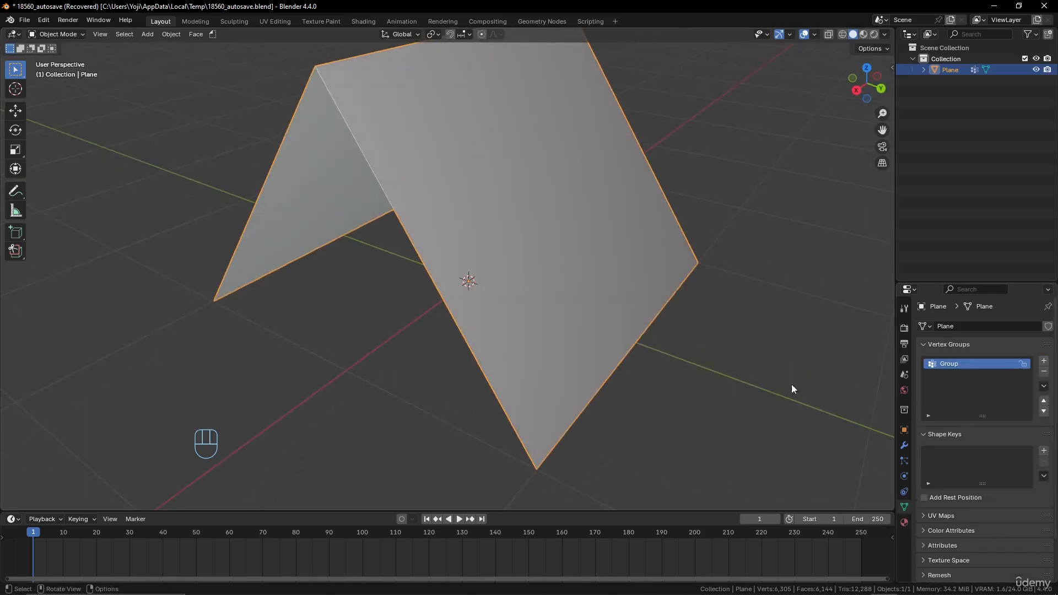
{"action": "left_click", "coordinate": [58, 34]}
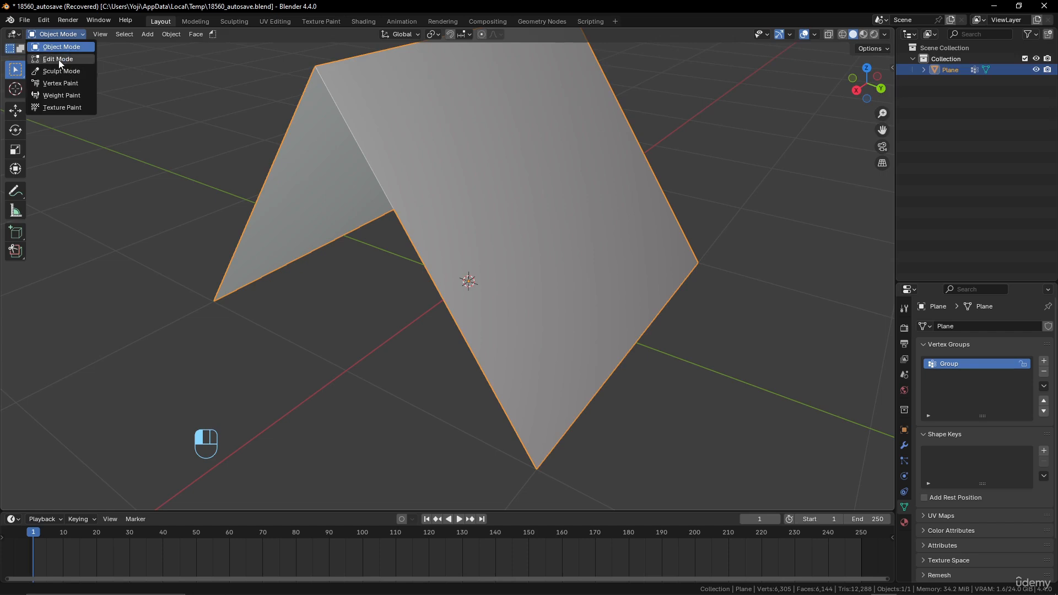
{"action": "left_click", "coordinate": [61, 94]}
Paint full weight with X mirroring on the four ground-level corners of the tent.
{"action": "middle_click_drag", "start_coordinate": [537, 439], "coordinate": [436, 348], "text": "shift"}
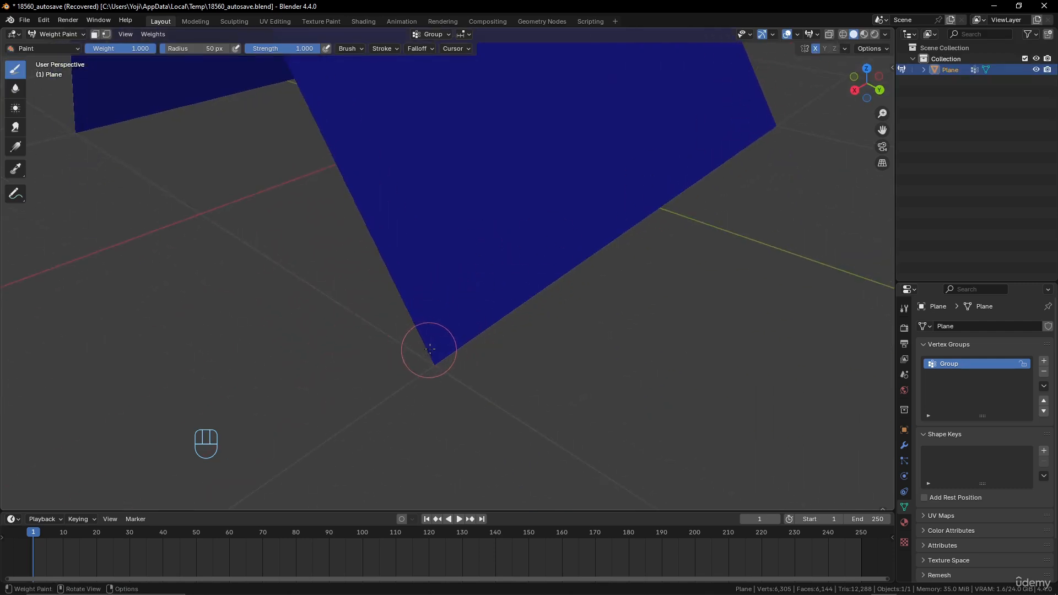
{"action": "mouse_move", "coordinate": [430, 348]}
{"action": "left_mouse_down"}
{"action": "mouse_move", "coordinate": [439, 338]}
{"action": "mouse_move", "coordinate": [358, 344]}
{"action": "left_mouse_up"}
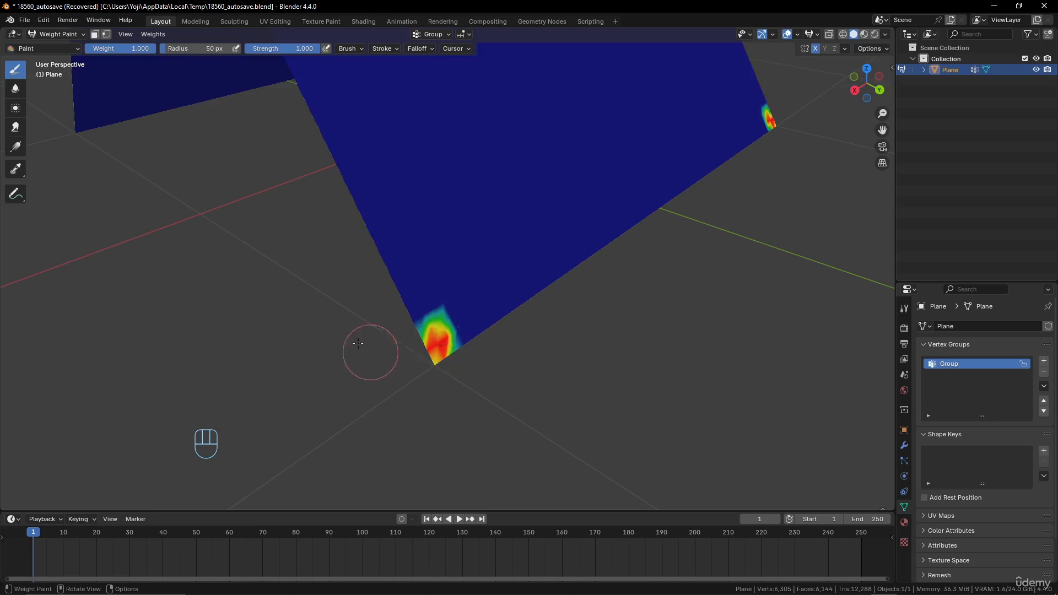
{"action": "middle_click_drag", "start_coordinate": [358, 343], "coordinate": [484, 342]}
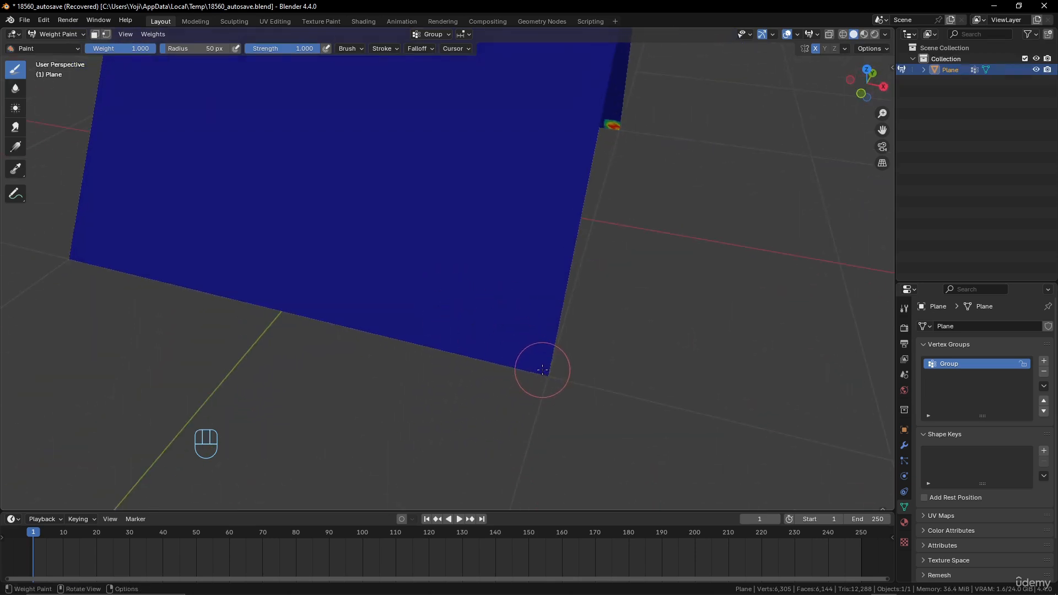
{"action": "left_click_drag", "start_coordinate": [542, 369], "coordinate": [541, 361]}
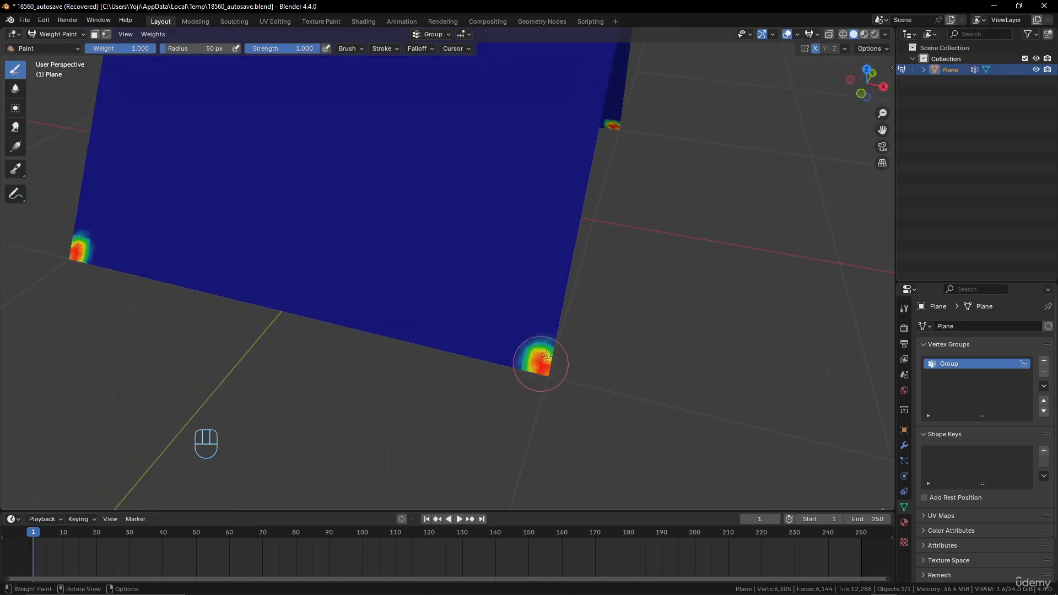
Paint full weight on both ends and the midpoint of the tent's ridge.
{"action": "scroll", "coordinate": [541, 361], "scroll_direction": "down", "scroll_amount": 4}
{"action": "middle_click_drag", "start_coordinate": [541, 362], "coordinate": [471, 488], "text": "shift"}
{"action": "scroll", "coordinate": [480, 325], "scroll_direction": "up", "scroll_amount": 2}
{"action": "mouse_move", "coordinate": [475, 310]}
{"action": "middle_mouse_down"}
{"action": "mouse_move", "coordinate": [421, 321]}
{"action": "mouse_move", "coordinate": [301, 302]}
{"action": "middle_mouse_up"}
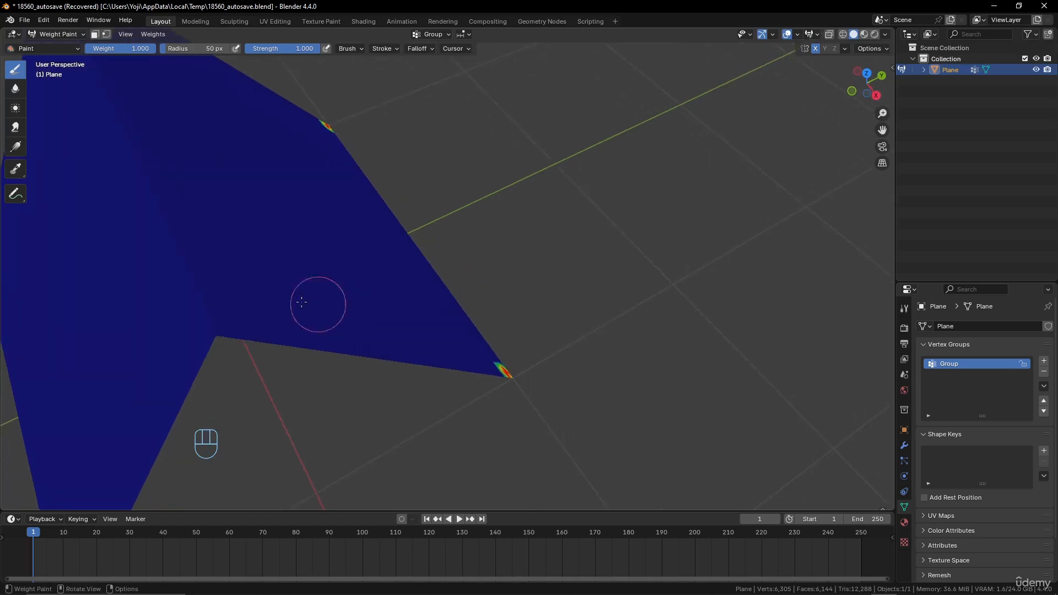
{"action": "left_click_drag", "start_coordinate": [213, 325], "coordinate": [210, 328]}
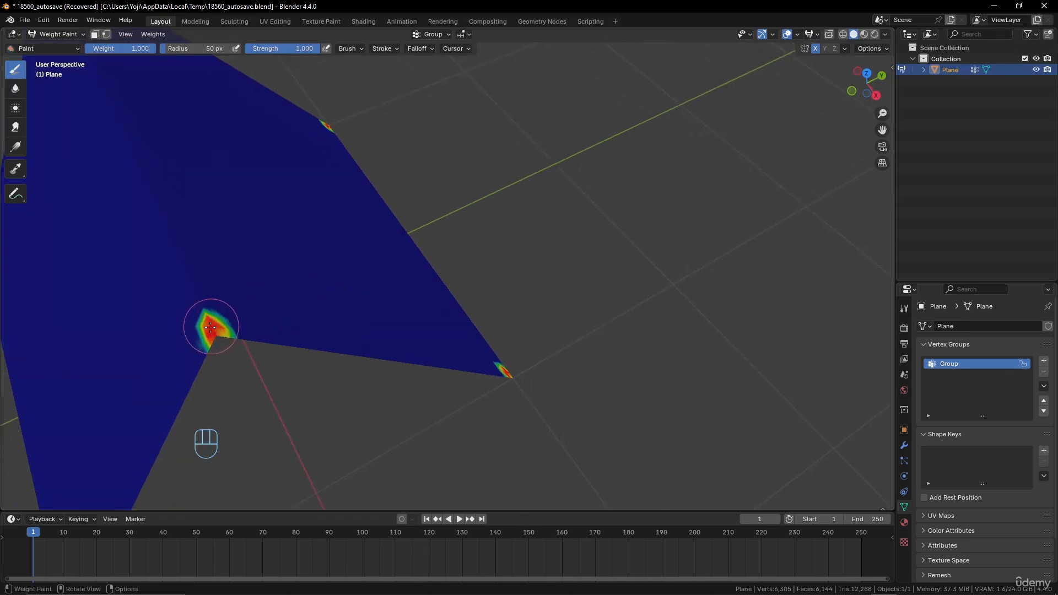
{"action": "scroll", "coordinate": [232, 325], "scroll_direction": "down", "scroll_amount": 5}
{"action": "middle_click_drag", "start_coordinate": [253, 319], "coordinate": [333, 344]}
{"action": "scroll", "coordinate": [413, 332], "scroll_direction": "up", "scroll_amount": 4}
{"action": "middle_click_drag", "start_coordinate": [365, 299], "coordinate": [389, 311]}
{"action": "left_click", "coordinate": [408, 215]}
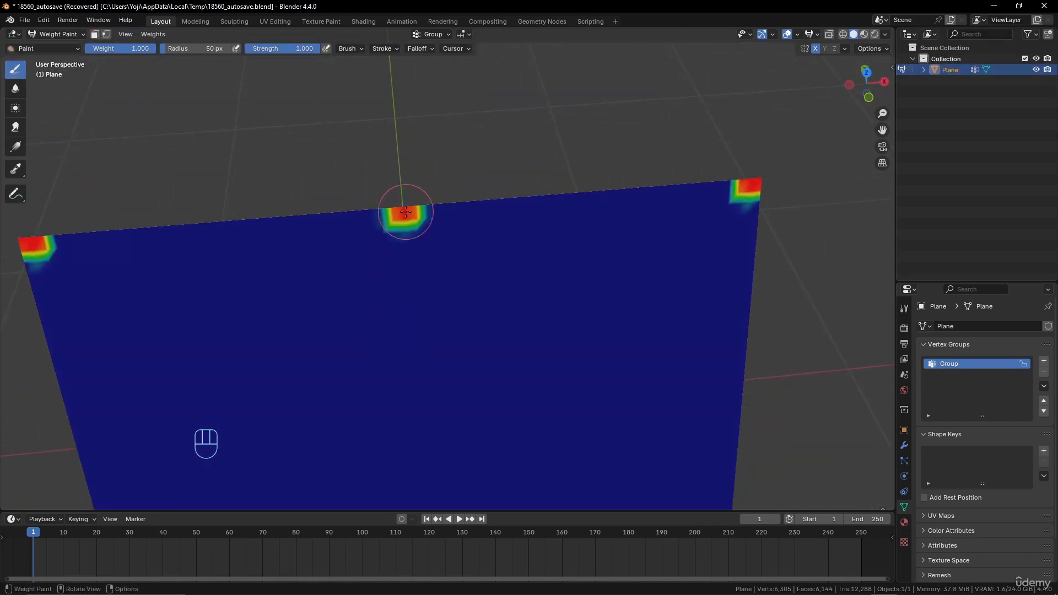
{"action": "mouse_move", "coordinate": [408, 215]}
{"action": "middle_mouse_down"}
{"action": "mouse_move", "coordinate": [318, 271]}
{"action": "mouse_move", "coordinate": [390, 248]}
{"action": "mouse_move", "coordinate": [456, 359]}
{"action": "mouse_move", "coordinate": [429, 381]}
{"action": "mouse_move", "coordinate": [449, 302]}
{"action": "middle_mouse_up"}
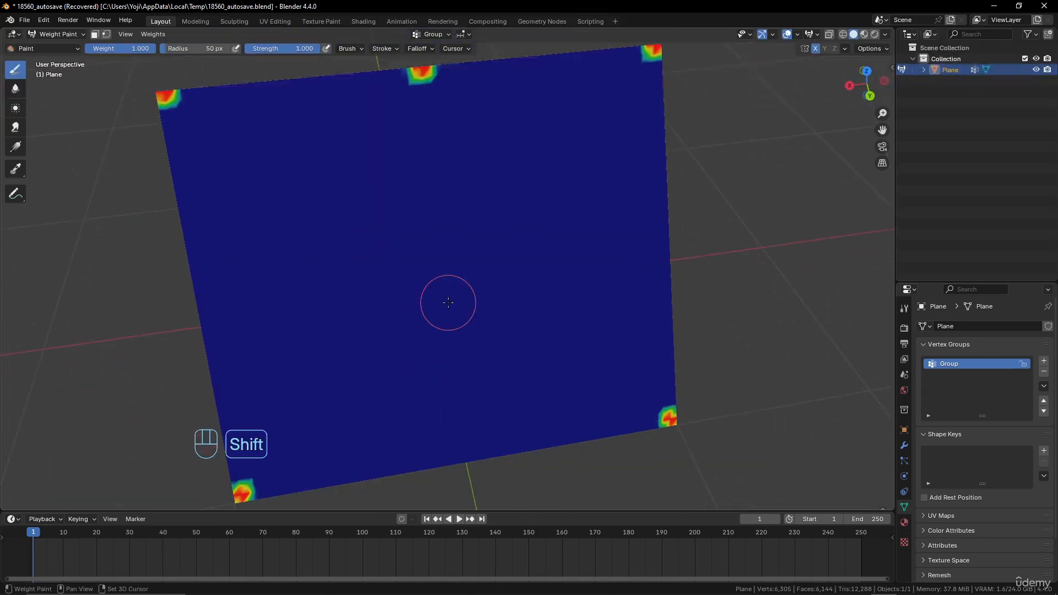
{"action": "left_click", "coordinate": [474, 455]}
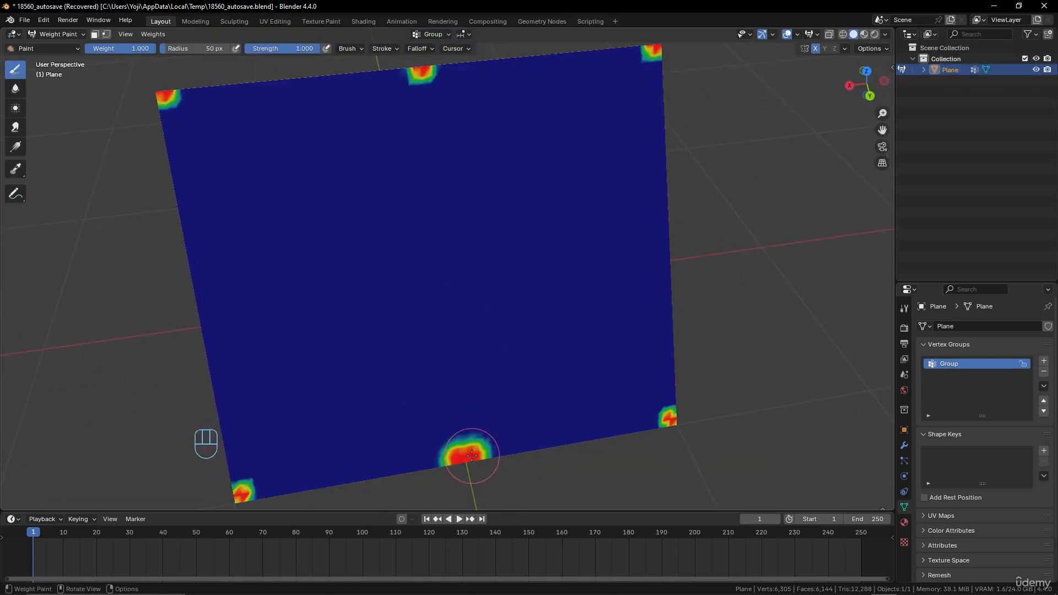
{"action": "key", "text": "ctrl+z"}
{"action": "key", "text": "ctrl+z"}
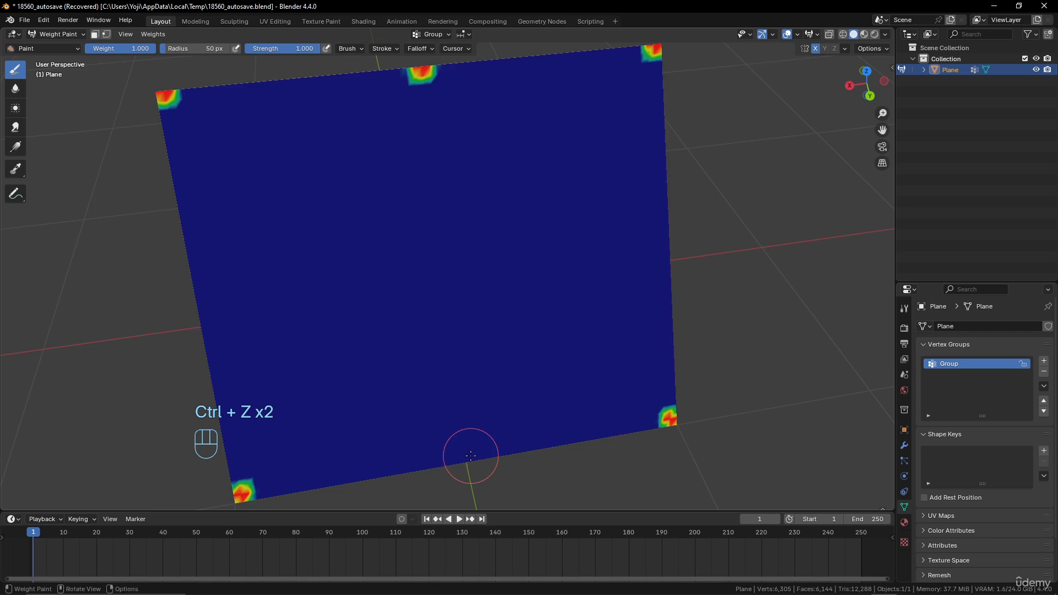
Paint full weight at the midpoint of the bottom edge on each of the tent's two slopes.
{"action": "left_click", "coordinate": [467, 455]}
{"action": "left_click", "coordinate": [467, 455]}
{"action": "scroll", "coordinate": [530, 403], "scroll_direction": "down", "scroll_amount": 4}
{"action": "middle_click_drag", "start_coordinate": [389, 353], "coordinate": [491, 378]}
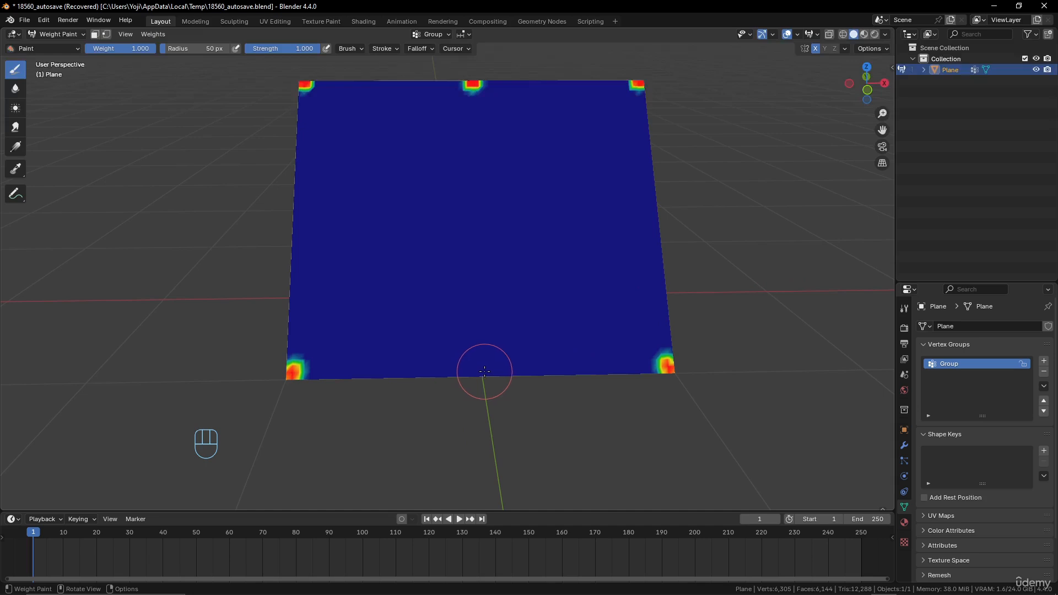
{"action": "left_click", "coordinate": [480, 371]}
{"action": "left_click", "coordinate": [484, 373]}
{"action": "mouse_move", "coordinate": [484, 373]}
{"action": "middle_mouse_down"}
{"action": "mouse_move", "coordinate": [388, 294]}
{"action": "mouse_move", "coordinate": [367, 319]}
{"action": "mouse_move", "coordinate": [385, 326]}
{"action": "middle_mouse_up"}
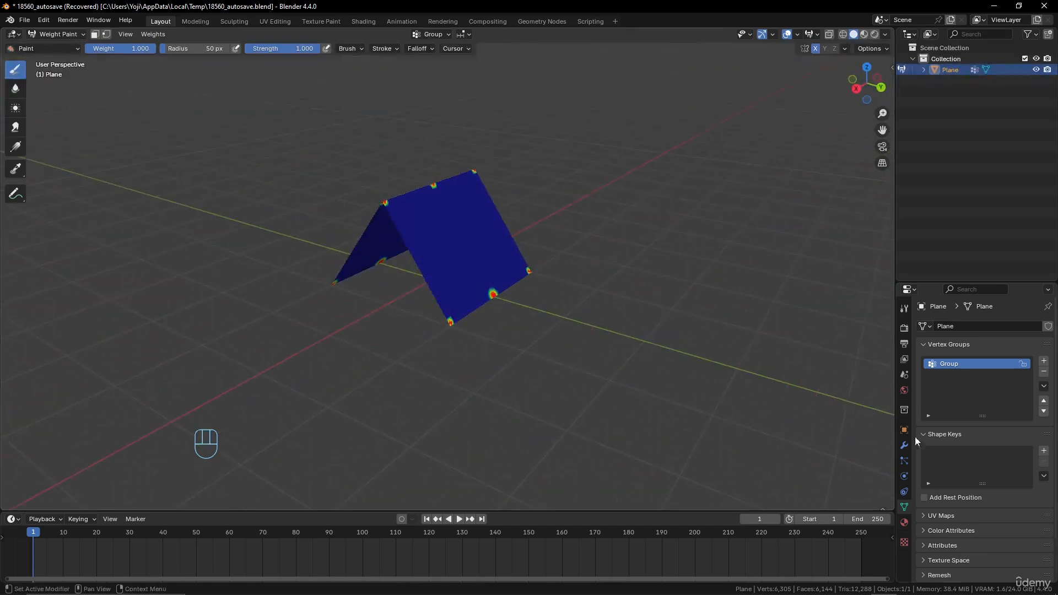
Add Cloth physics to the tent plane and switch back to Object Mode.
{"action": "key", "text": "Tab"}
{"action": "key", "text": "Tab"}
{"action": "scroll", "coordinate": [545, 364], "scroll_direction": "up", "scroll_amount": 3}
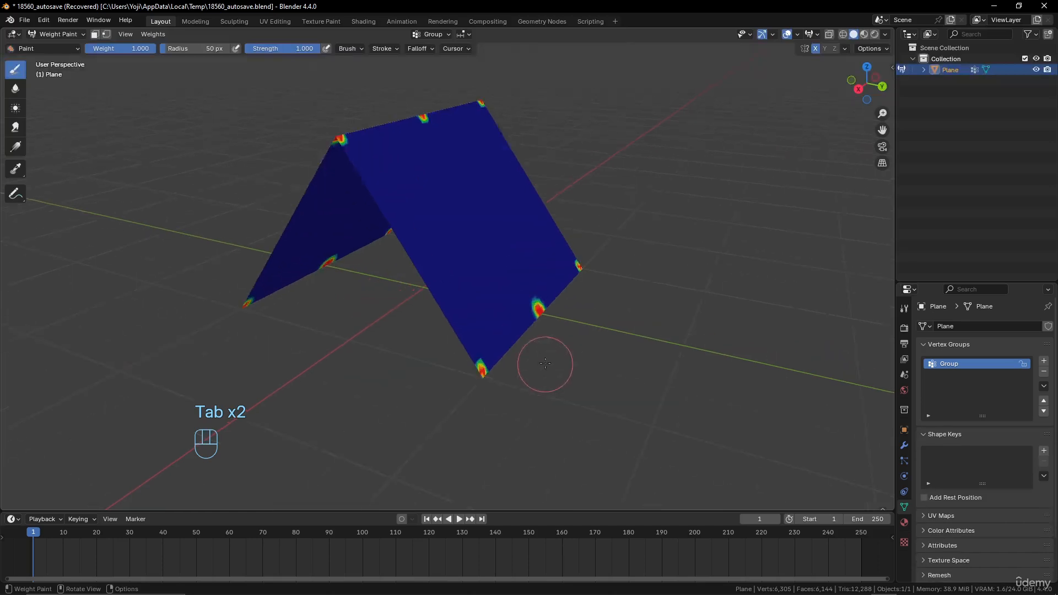
{"action": "middle_click_drag", "start_coordinate": [545, 364], "coordinate": [548, 363]}
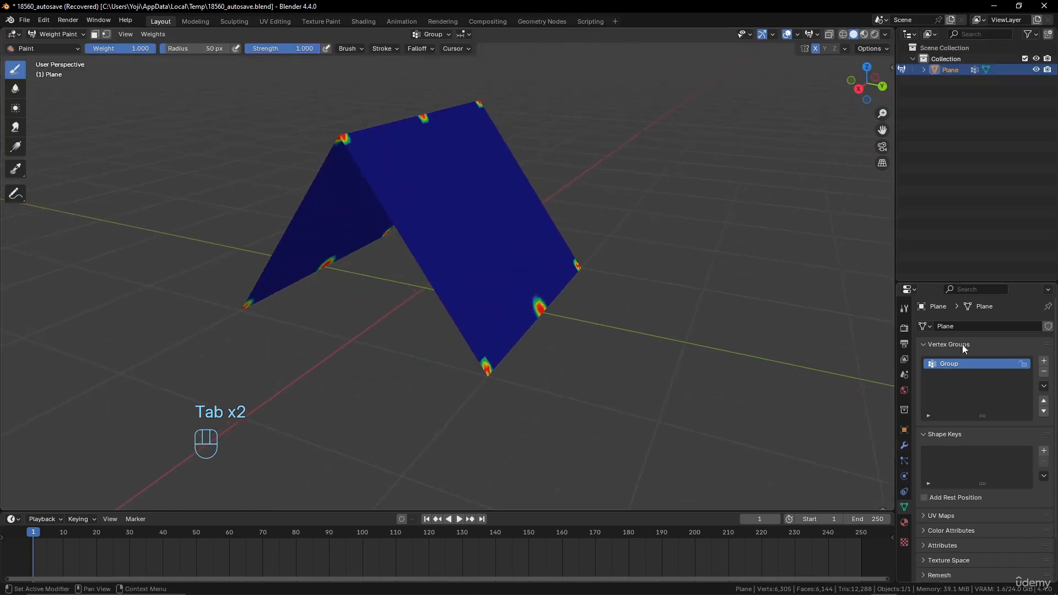
{"action": "left_click", "coordinate": [904, 476]}
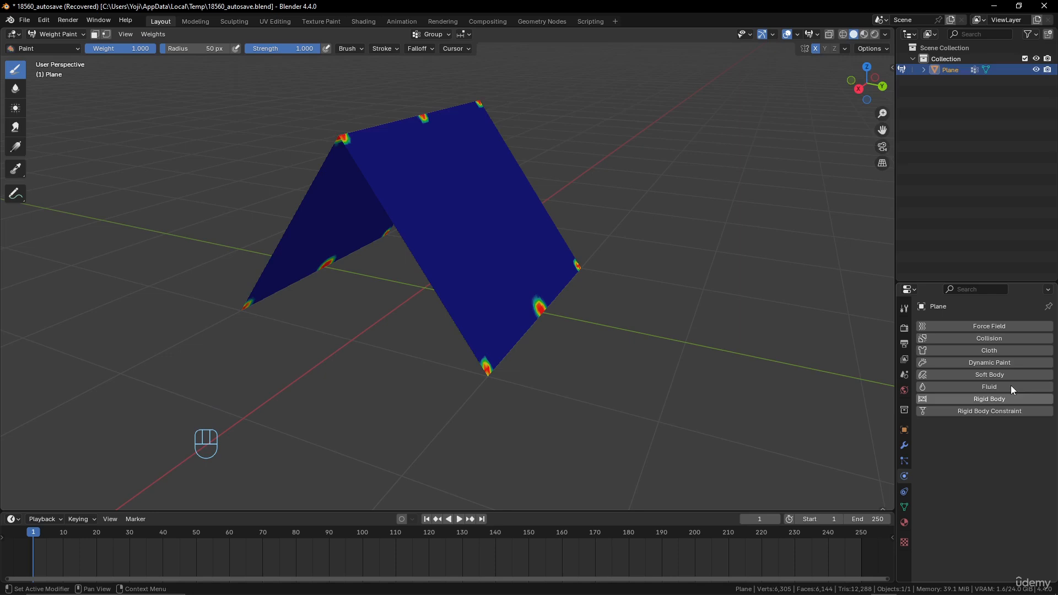
{"action": "left_click", "coordinate": [993, 351]}
{"action": "left_click", "coordinate": [58, 34]}
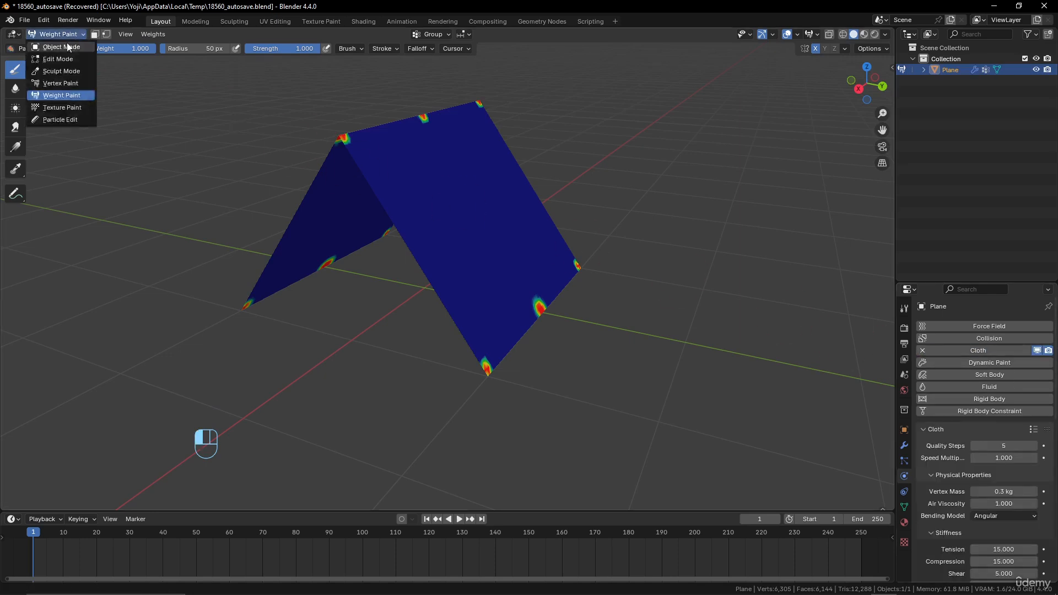
{"action": "left_click", "coordinate": [60, 45]}
Set the cloth's Pin Group to the painted vertex group "Group".
{"action": "scroll", "coordinate": [998, 455], "scroll_direction": "down", "scroll_amount": 8}
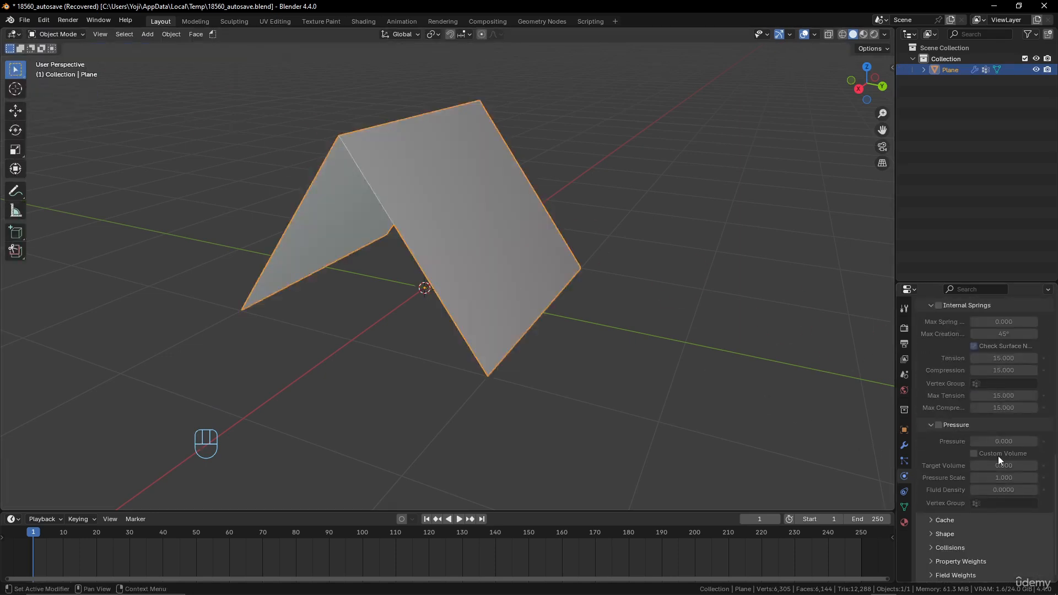
{"action": "left_click", "coordinate": [937, 534]}
{"action": "left_click", "coordinate": [984, 550]}
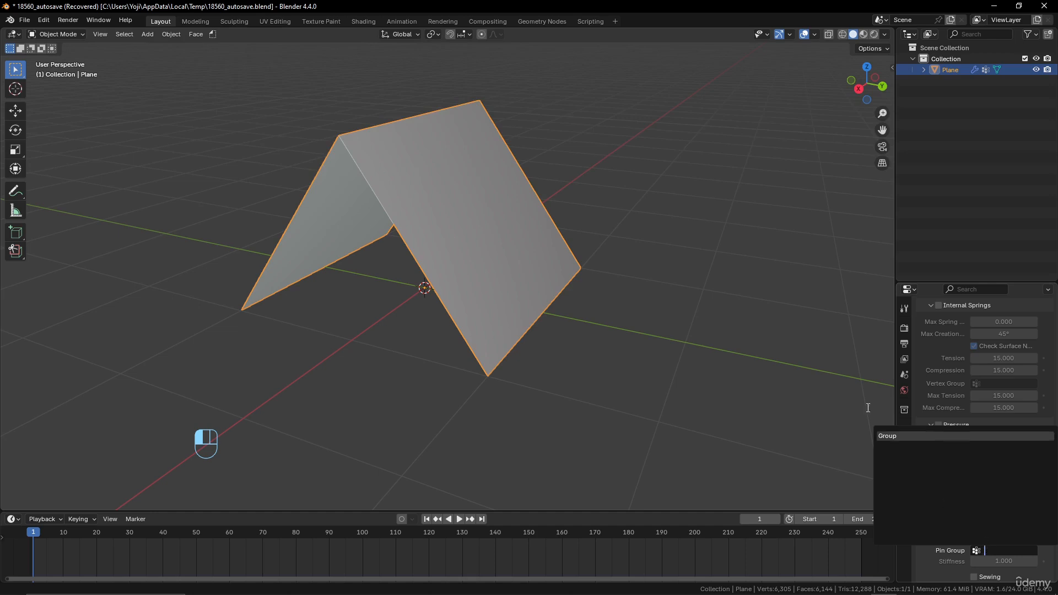
{"action": "left_click", "coordinate": [899, 435]}
{"action": "middle_click_drag", "start_coordinate": [590, 371], "coordinate": [570, 360]}
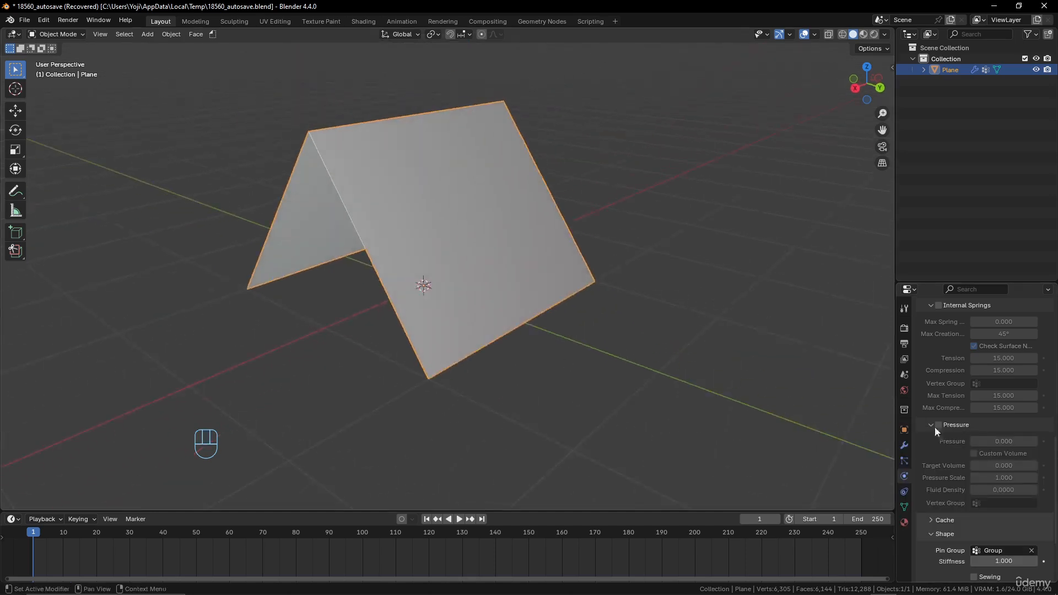
{"action": "scroll", "coordinate": [988, 426], "scroll_direction": "up", "scroll_amount": 6}
{"action": "scroll", "coordinate": [988, 426], "scroll_direction": "up", "scroll_amount": 8}
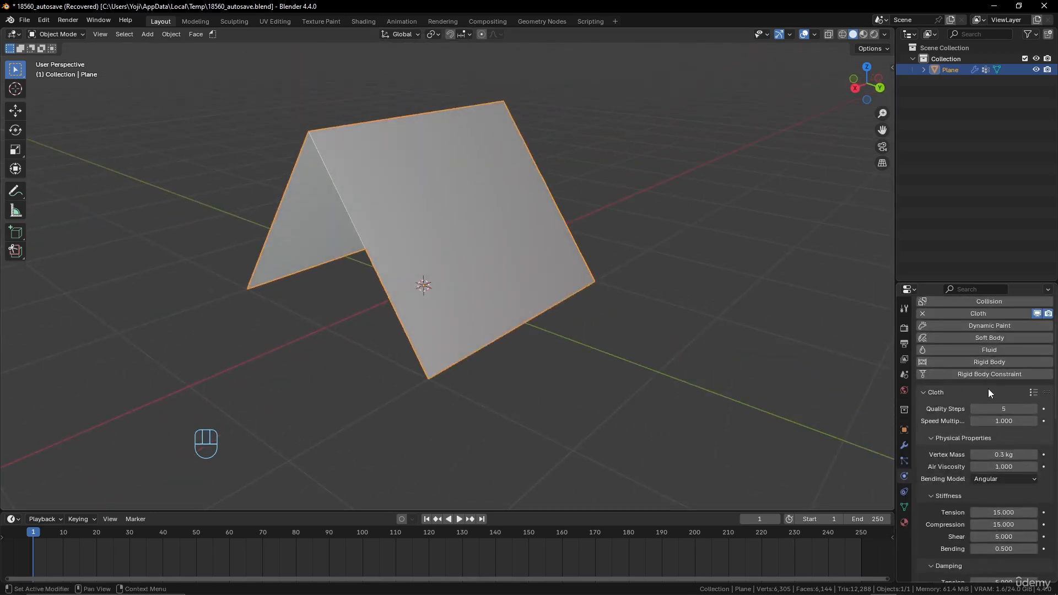
{"action": "left_click", "coordinate": [1033, 394]}
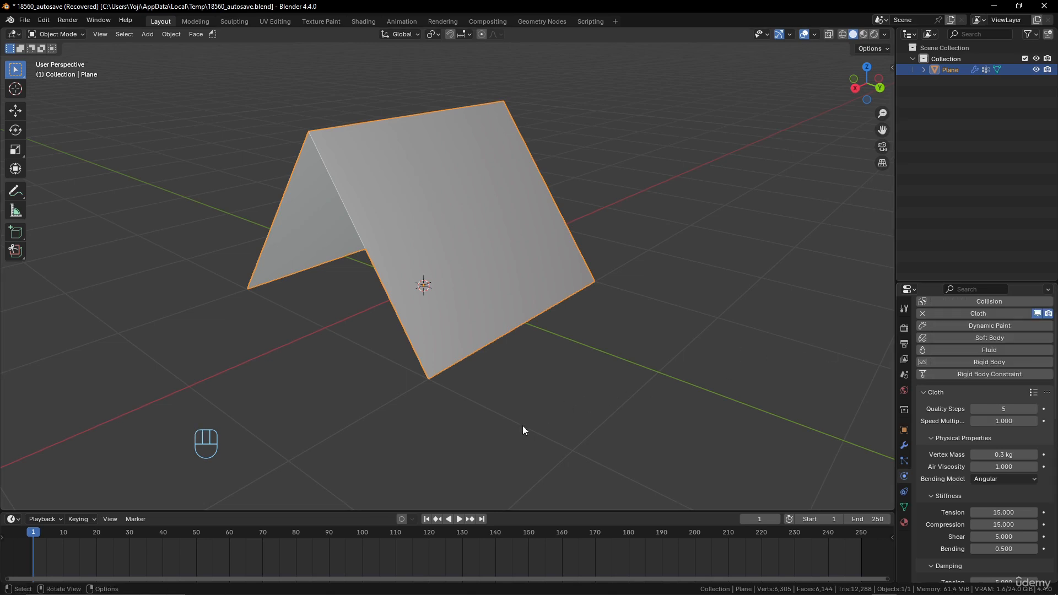
Play the cloth simulation to check how the pinned tent sags, and return to the first frame.
{"action": "left_click", "coordinate": [461, 519]}
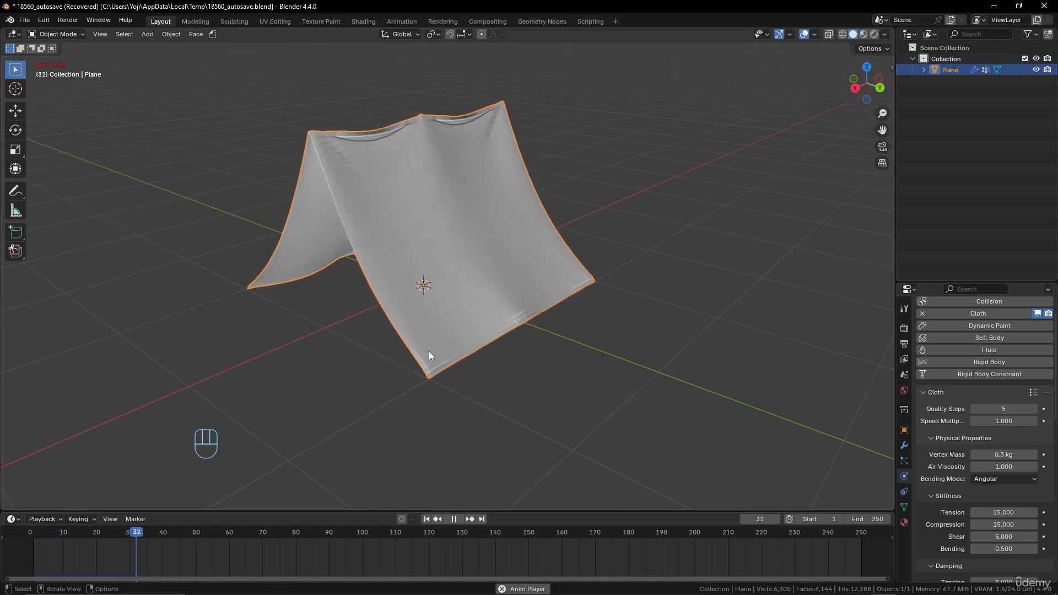
{"action": "middle_click_drag", "start_coordinate": [429, 351], "coordinate": [405, 173]}
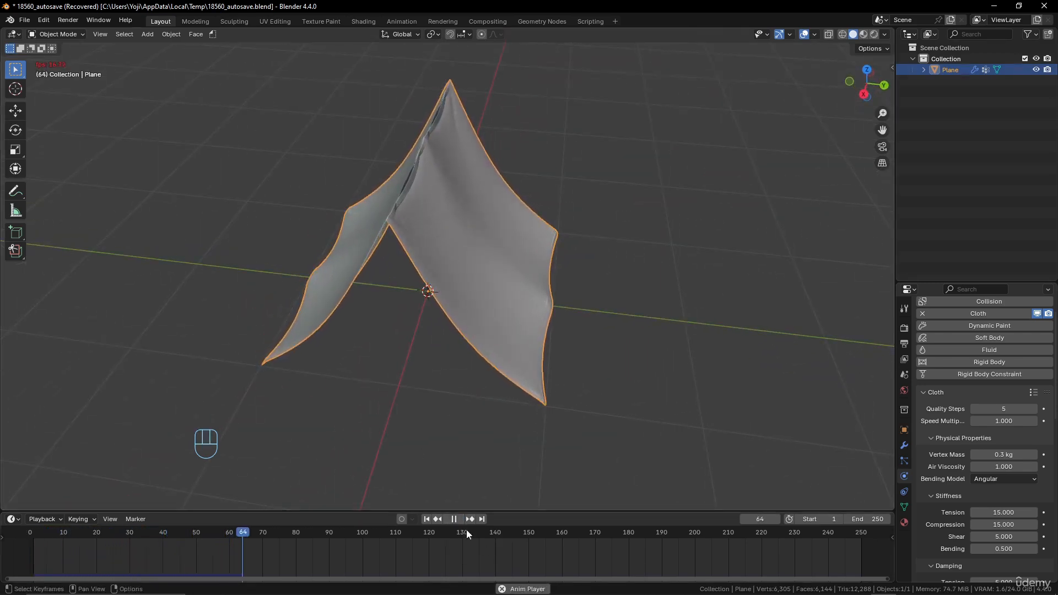
{"action": "left_click", "coordinate": [454, 519]}
{"action": "left_click", "coordinate": [424, 520]}
Enable Self Collisions for the tent cloth and play the simulation.
{"action": "scroll", "coordinate": [979, 492], "scroll_direction": "down", "scroll_amount": 15}
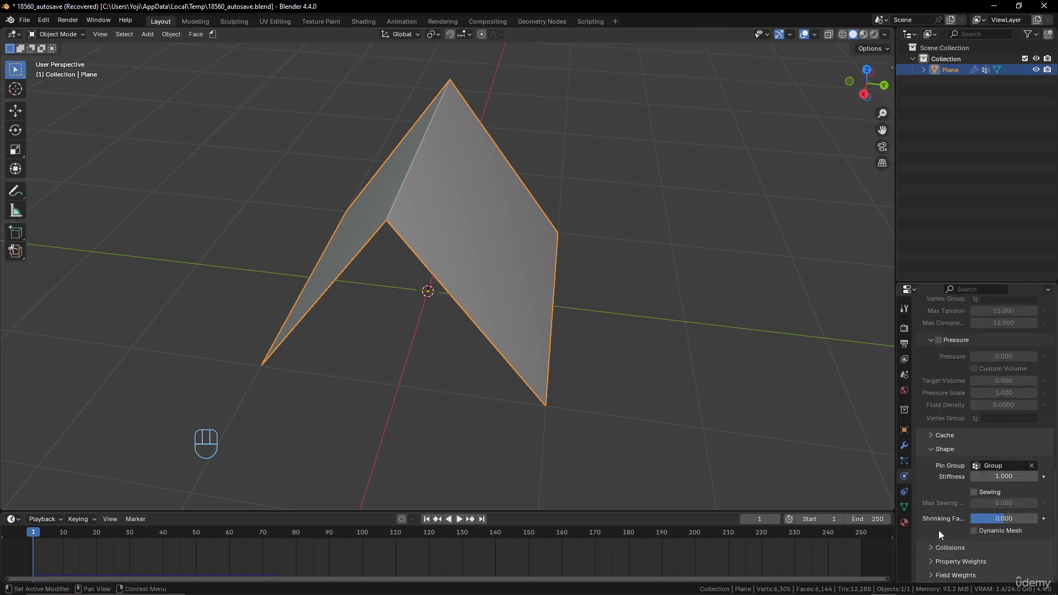
{"action": "left_click", "coordinate": [935, 548]}
{"action": "scroll", "coordinate": [964, 521], "scroll_direction": "down", "scroll_amount": 6}
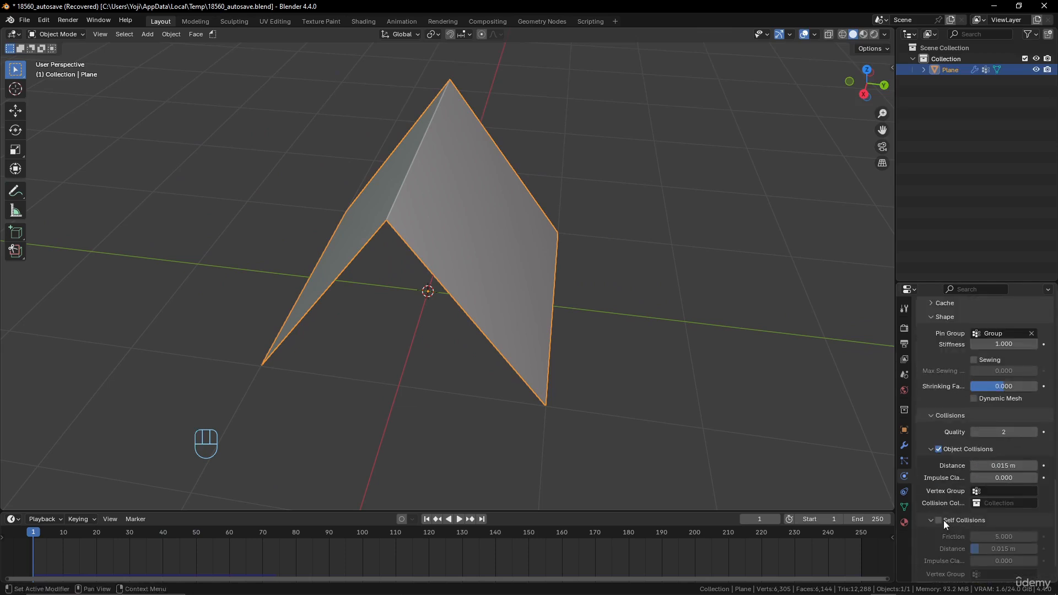
{"action": "left_click", "coordinate": [939, 520]}
{"action": "left_click", "coordinate": [460, 520]}
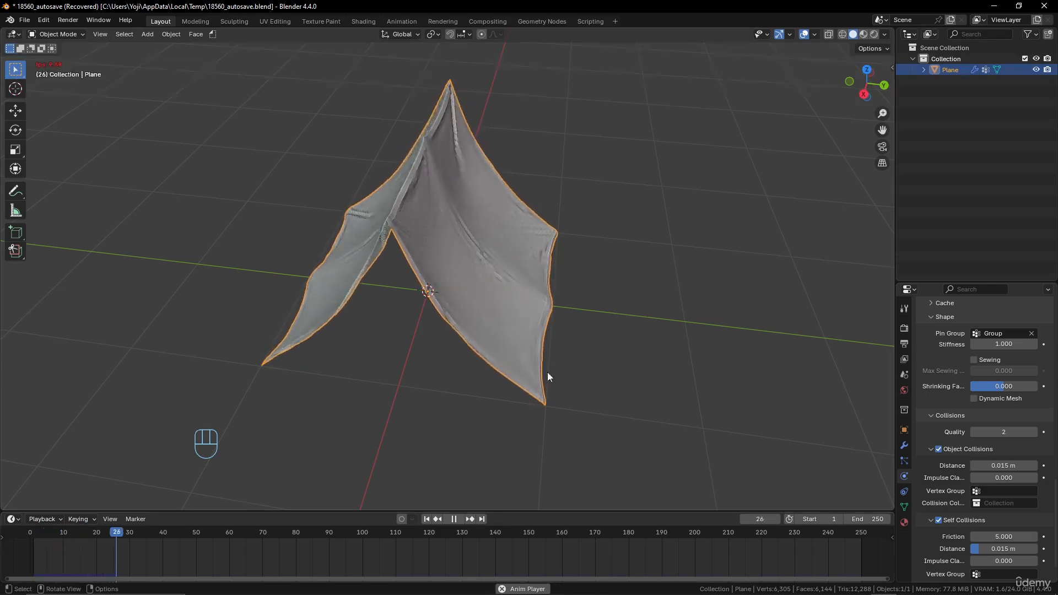
Stop the tent simulation and apply Shade Smooth to the cloth.
{"action": "middle_click_drag", "start_coordinate": [548, 373], "coordinate": [460, 330]}
{"action": "key", "text": "space"}
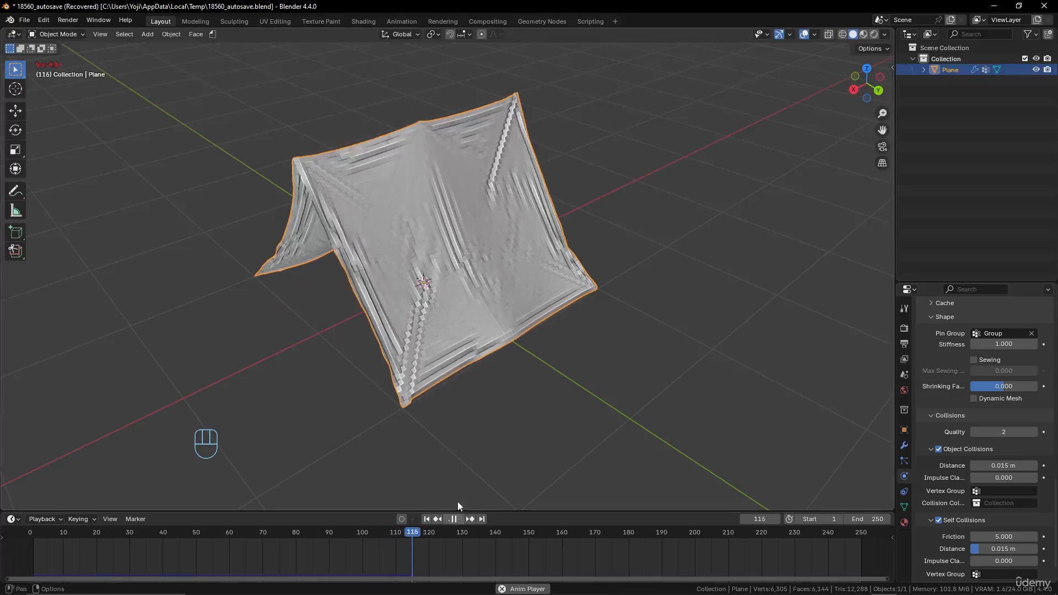
{"action": "right_click", "coordinate": [448, 248]}
{"action": "left_click", "coordinate": [448, 248]}
Try a Solidify modifier on the tent cloth, inspect the thickened mesh from several angles, and remove the modifier.
{"action": "middle_click_drag", "start_coordinate": [564, 342], "coordinate": [807, 459]}
{"action": "left_click", "coordinate": [902, 447]}
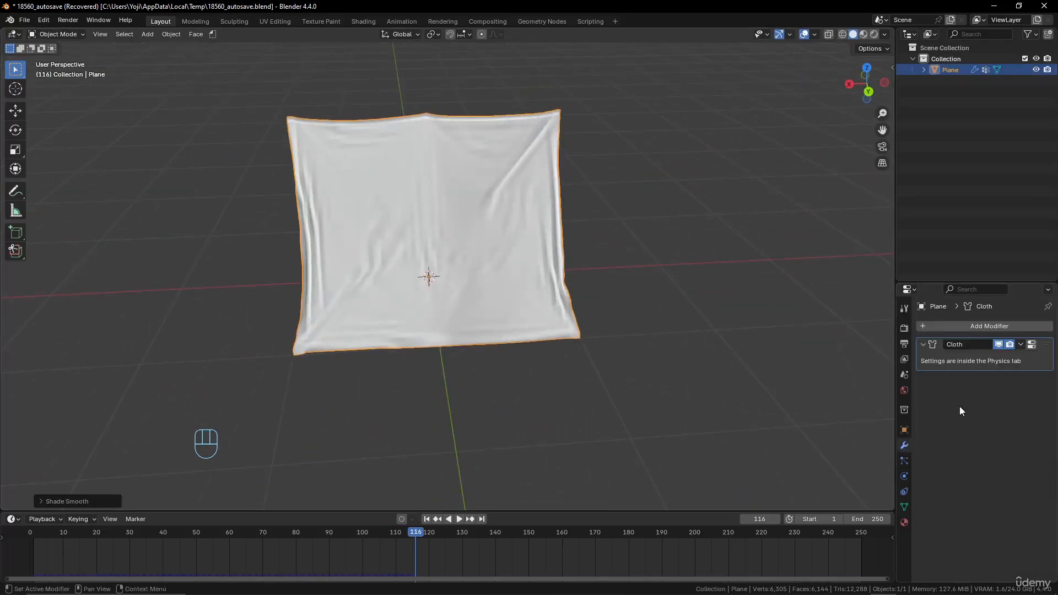
{"action": "left_click", "coordinate": [998, 326]}
{"action": "mouse_move", "coordinate": [997, 326]}
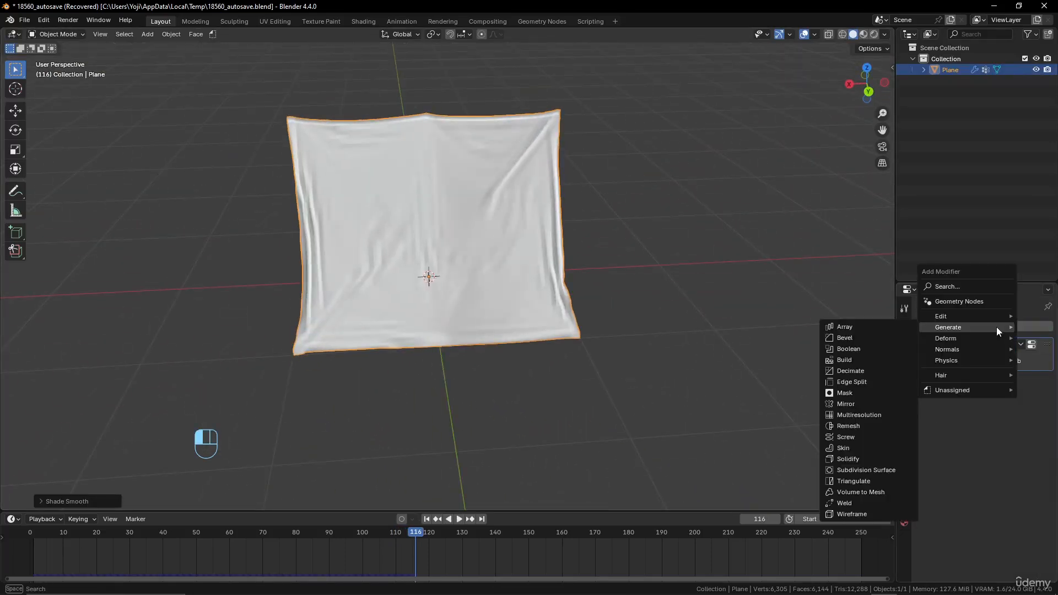
{"action": "left_click", "coordinate": [871, 461]}
{"action": "middle_click_drag", "start_coordinate": [448, 414], "coordinate": [579, 367]}
{"action": "scroll", "coordinate": [464, 365], "scroll_direction": "down", "scroll_amount": 5}
{"action": "middle_click_drag", "start_coordinate": [464, 365], "coordinate": [398, 415]}
{"action": "scroll", "coordinate": [418, 391], "scroll_direction": "up", "scroll_amount": 1}
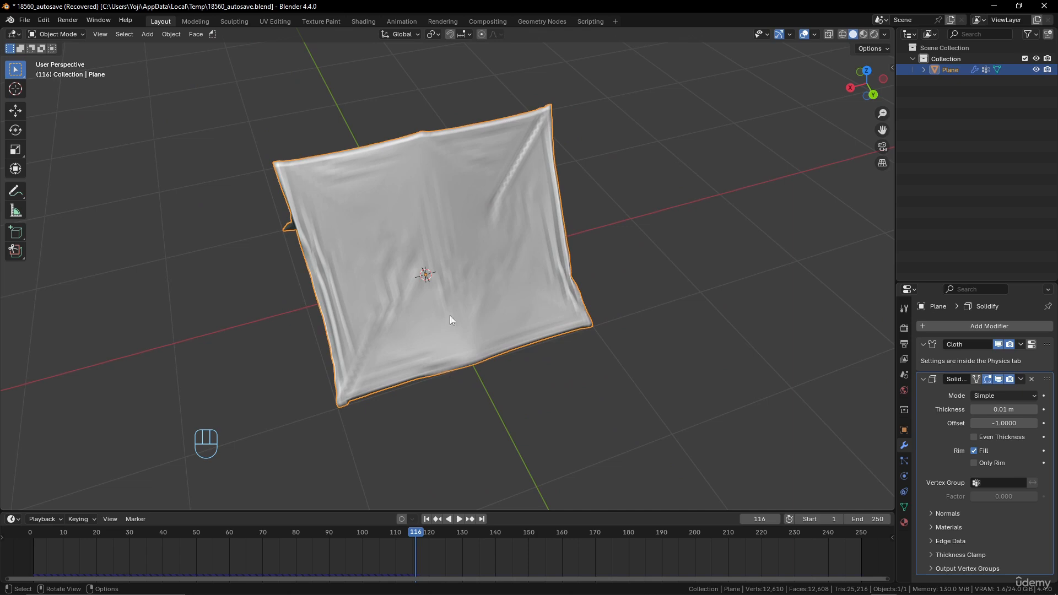
{"action": "middle_click_drag", "start_coordinate": [353, 237], "coordinate": [417, 235]}
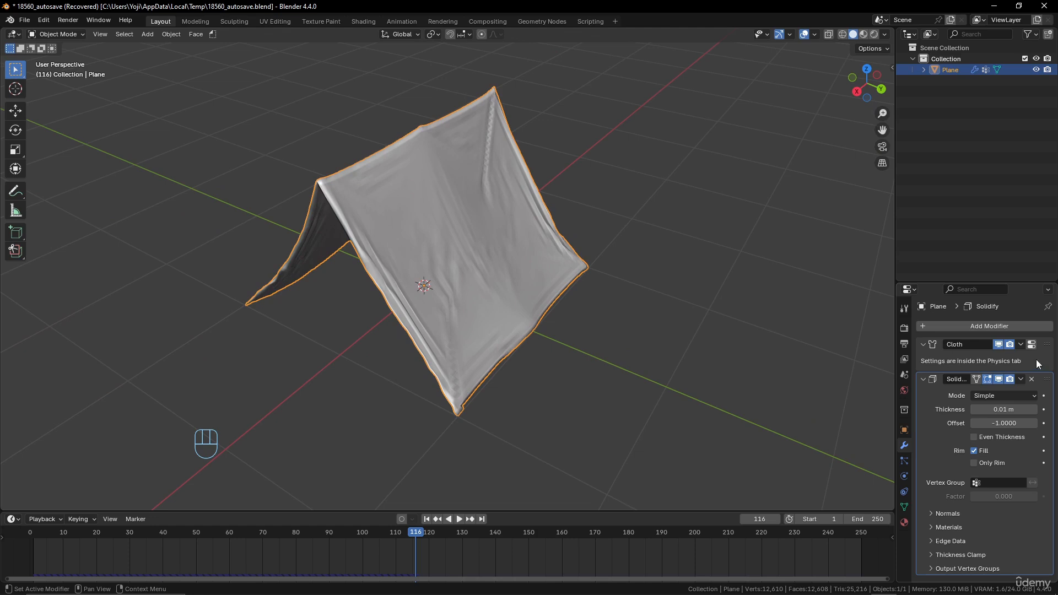
{"action": "left_click", "coordinate": [1031, 379]}
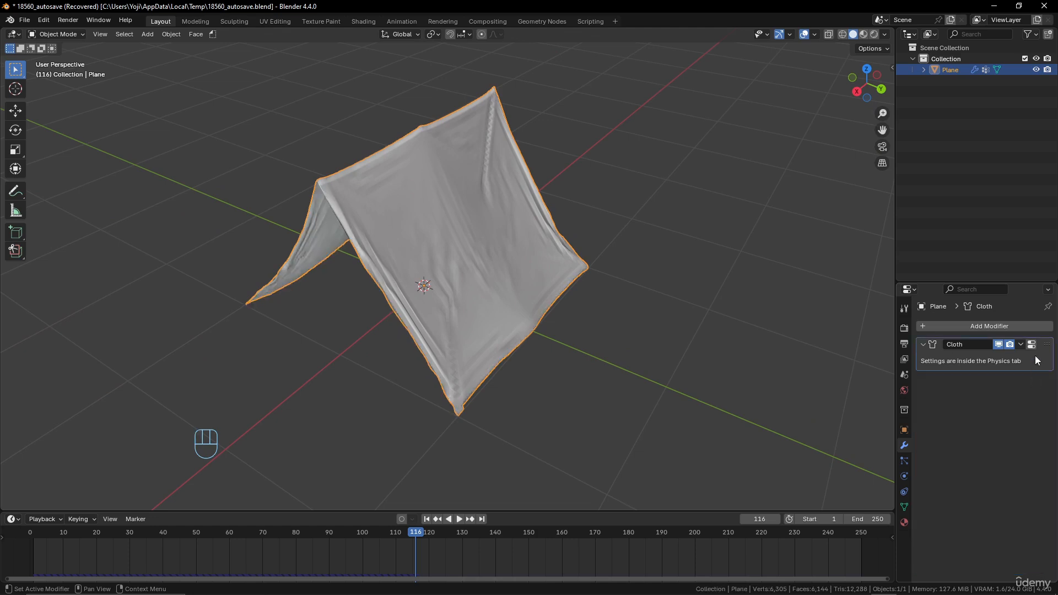
Delete the tent plane and add a cylinder mesh to the empty scene.
{"action": "key", "text": "x"}
{"action": "left_click", "coordinate": [498, 299]}
{"action": "key", "text": "shift+a"}
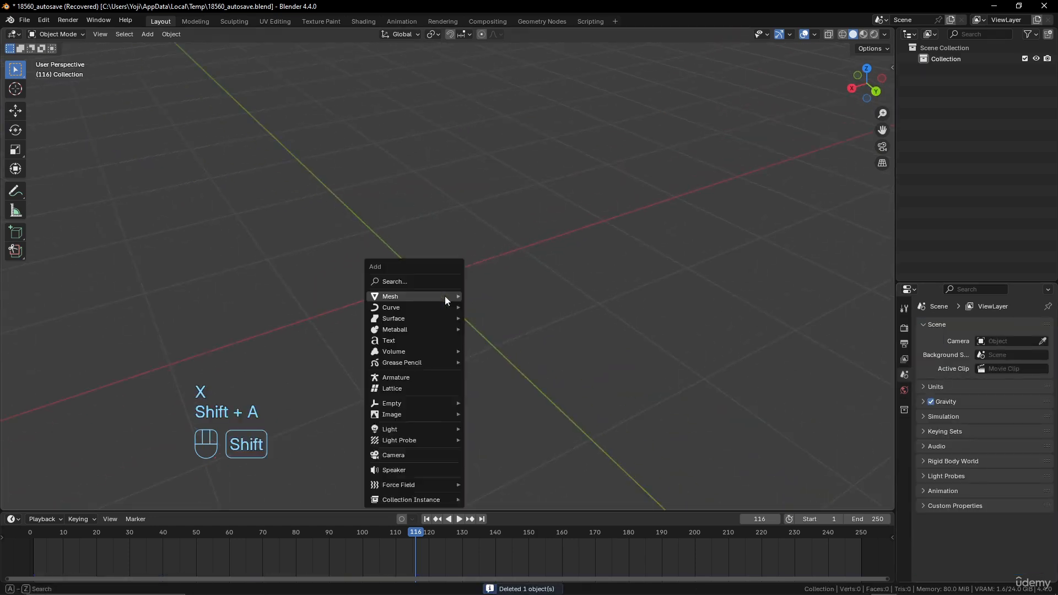
{"action": "mouse_move", "coordinate": [446, 297]}
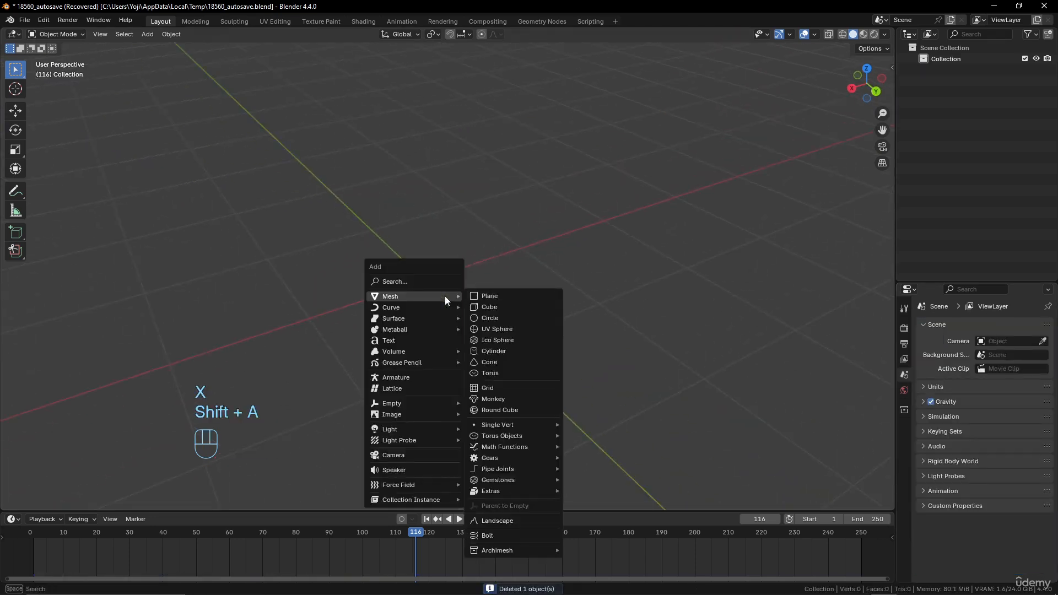
{"action": "left_click", "coordinate": [504, 350]}
{"action": "scroll", "coordinate": [505, 349], "scroll_direction": "down", "scroll_amount": 4}
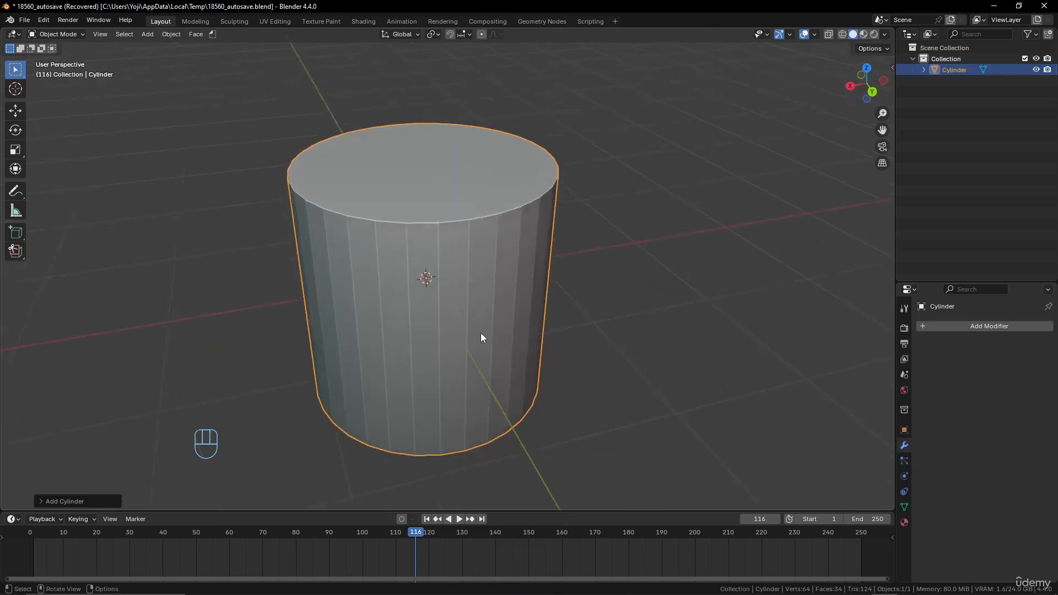
Shape the new cylinder into a flagpole with a radius of 0.065 m and a depth of 9.08 m.
{"action": "left_click", "coordinate": [54, 502]}
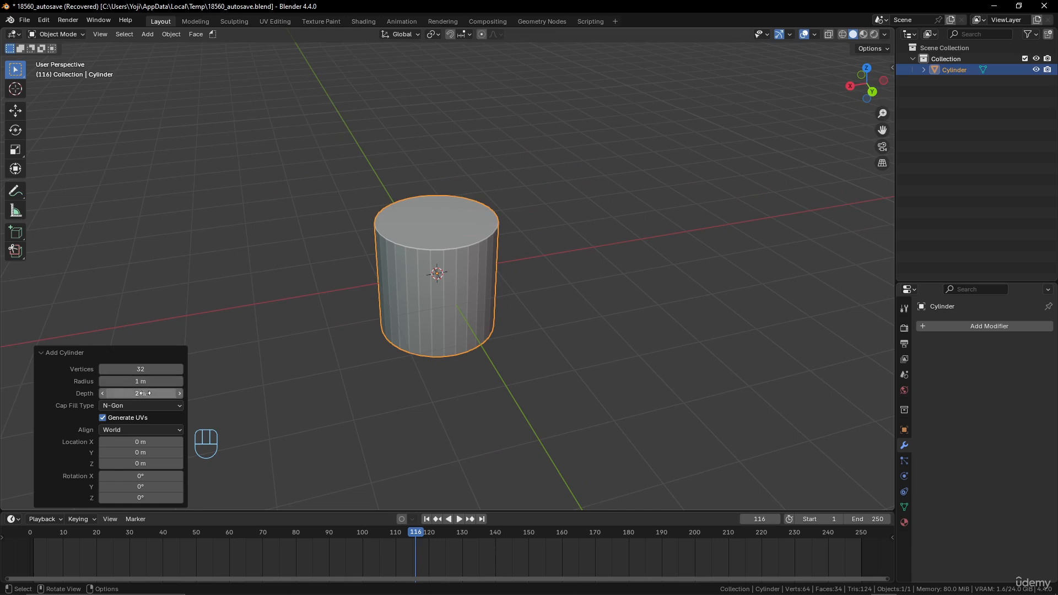
{"action": "left_click_drag", "start_coordinate": [140, 382], "coordinate": [481, 363], "text": "shift"}
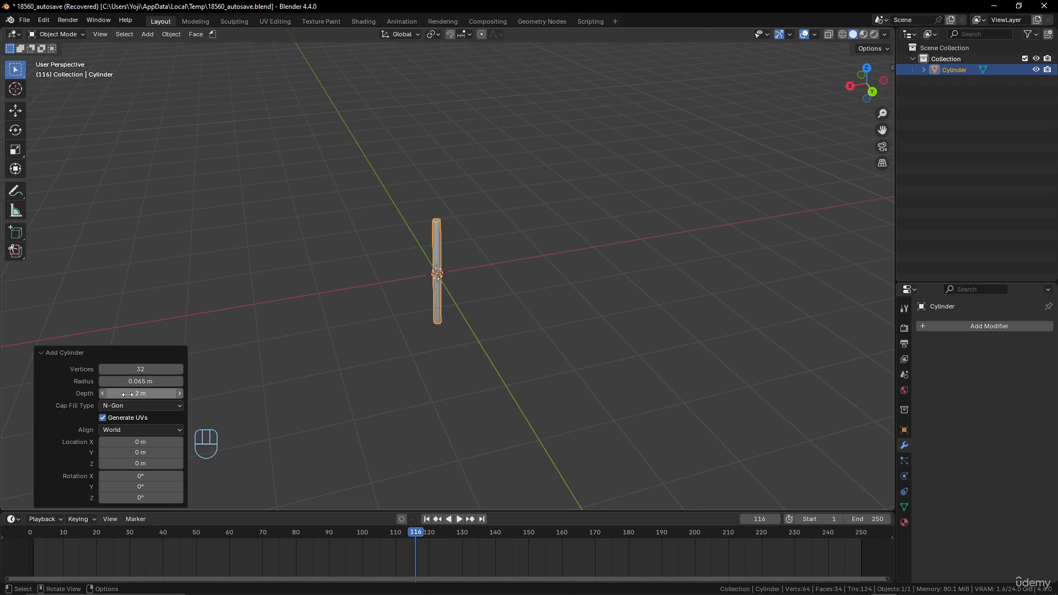
{"action": "left_click_drag", "start_coordinate": [127, 394], "coordinate": [528, 422]}
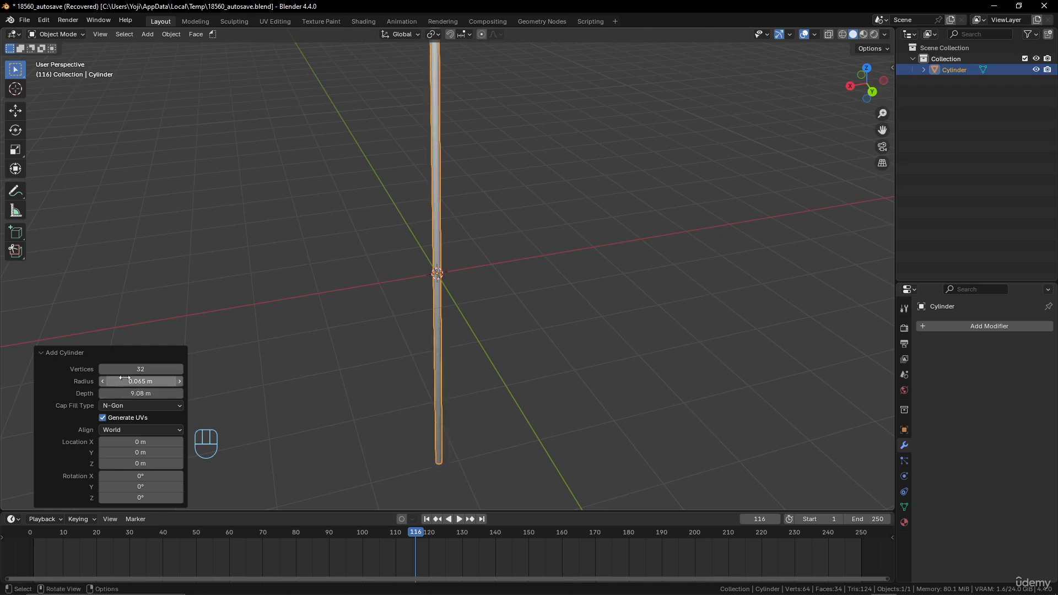
{"action": "scroll", "coordinate": [585, 325], "scroll_direction": "down", "scroll_amount": 5}
{"action": "scroll", "coordinate": [585, 326], "scroll_direction": "up", "scroll_amount": 3}
{"action": "middle_click_drag", "start_coordinate": [556, 312], "coordinate": [525, 315], "text": "shift"}
Add a torus at the origin and scale it down to about 0.068 as a flag ring.
{"action": "key", "text": "shift+a"}
{"action": "mouse_move", "coordinate": [526, 315]}
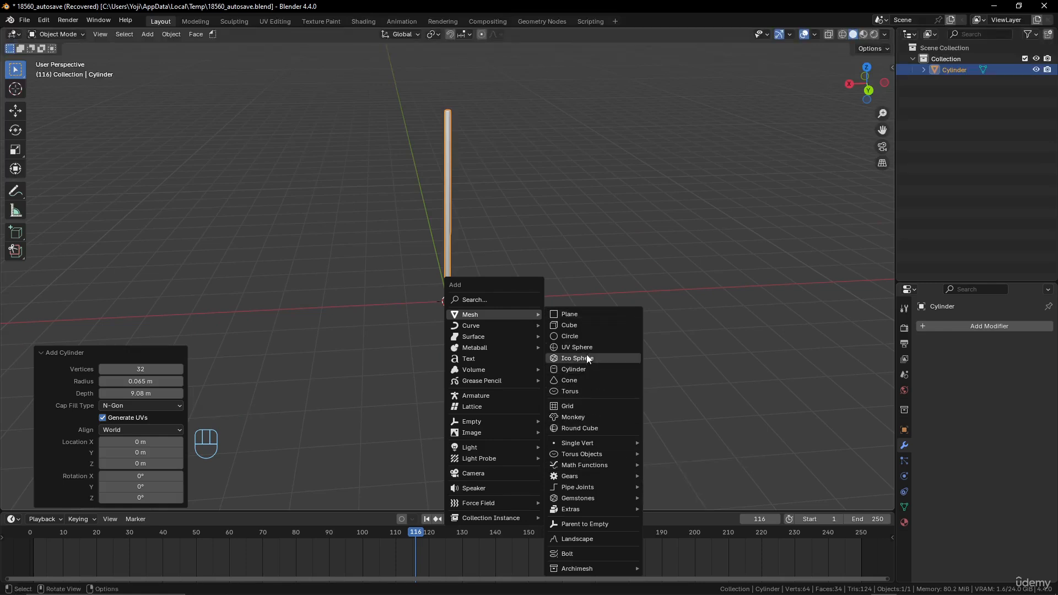
{"action": "left_click", "coordinate": [578, 391]}
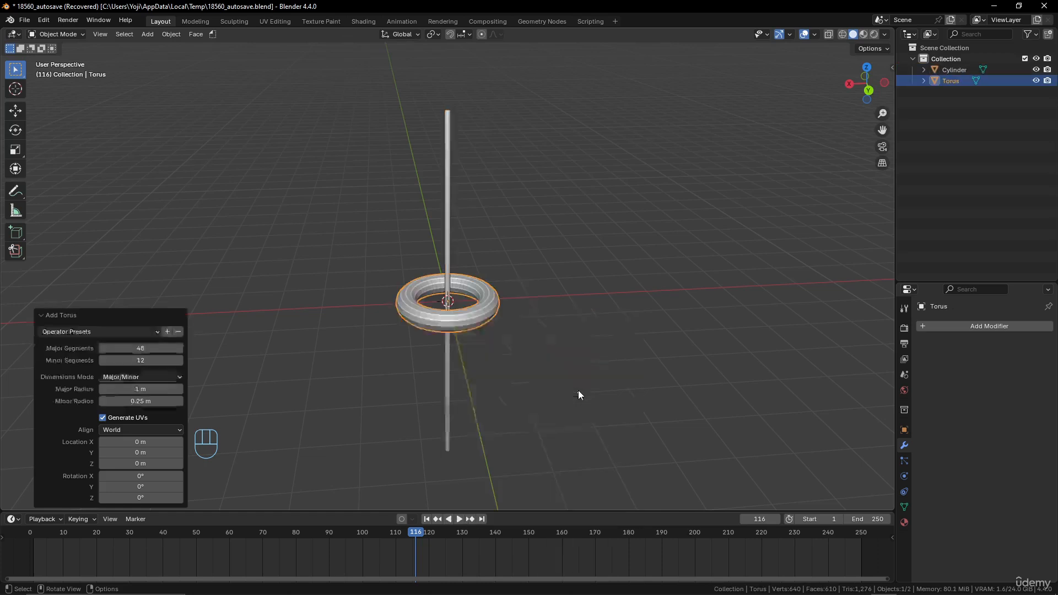
{"action": "scroll", "coordinate": [572, 387], "scroll_direction": "up", "scroll_amount": 2}
{"action": "scroll", "coordinate": [567, 386], "scroll_direction": "down", "scroll_amount": 2}
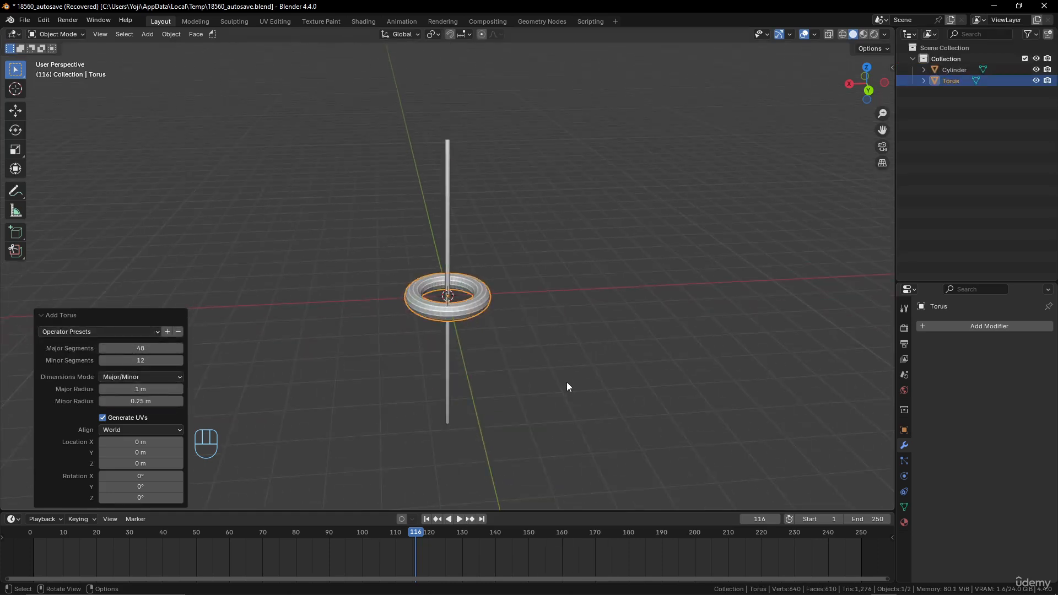
{"action": "key", "text": "s"}
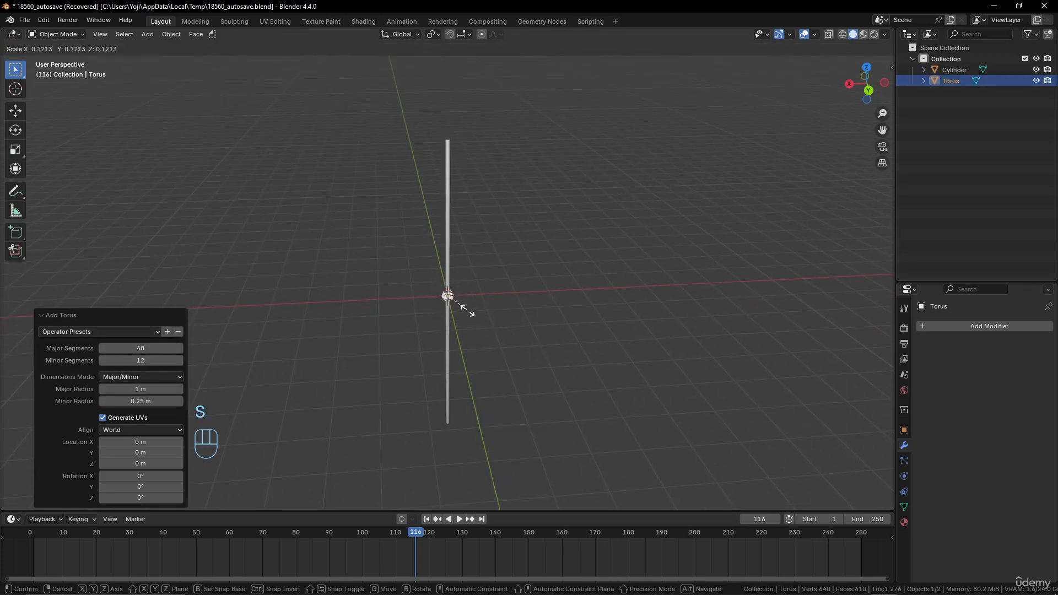
{"action": "left_click", "coordinate": [459, 306]}
In front orthographic view, move the torus about 0.083 m along X and 2.02 m up along Z, against the pole's side.
{"action": "key", "text": "KP_1"}
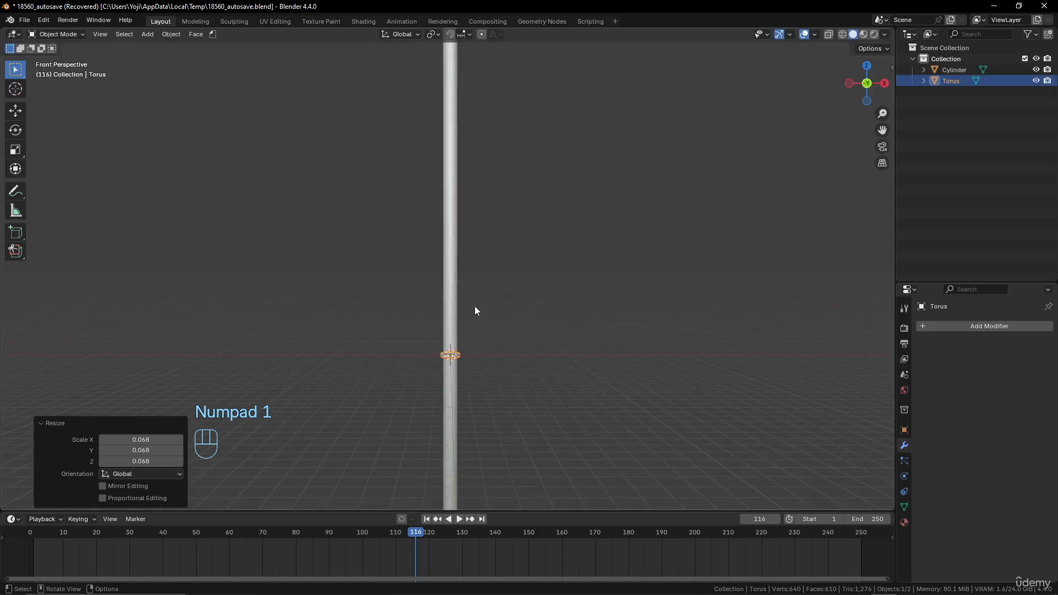
{"action": "key", "text": "KP_5"}
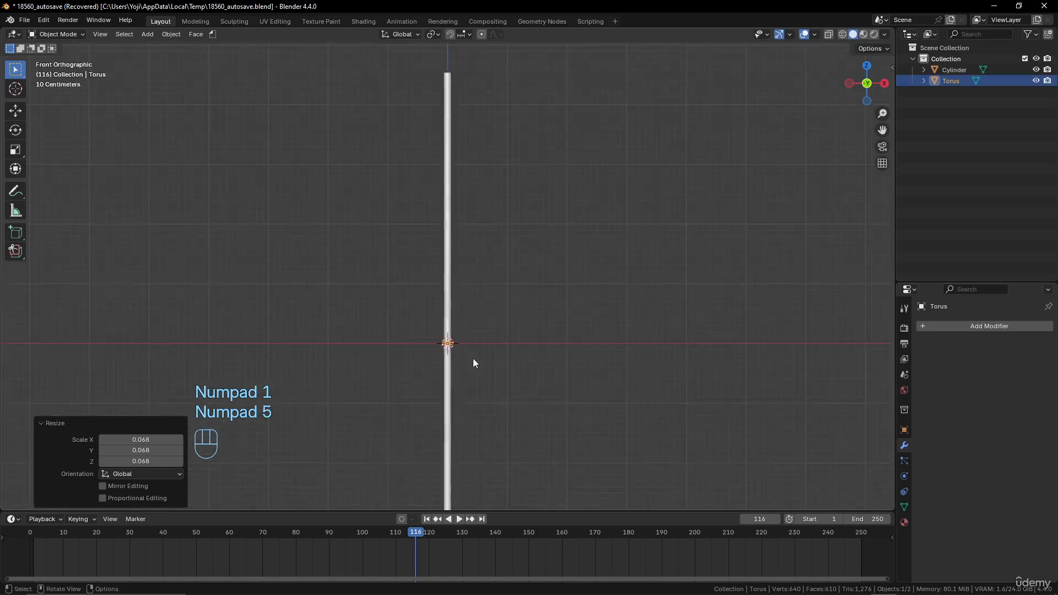
{"action": "key", "text": "g"}
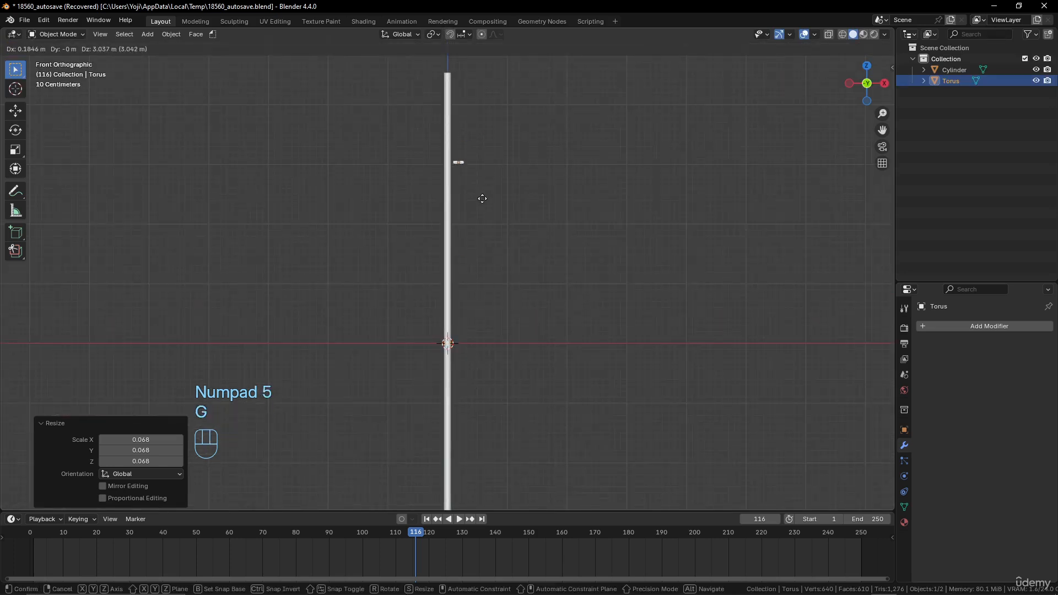
{"action": "left_click", "coordinate": [477, 259]}
{"action": "scroll", "coordinate": [478, 259], "scroll_direction": "up", "scroll_amount": 2}
{"action": "scroll", "coordinate": [478, 259], "scroll_direction": "down", "scroll_amount": 2}
{"action": "middle_click_drag", "start_coordinate": [477, 259], "coordinate": [486, 315], "text": "shift"}
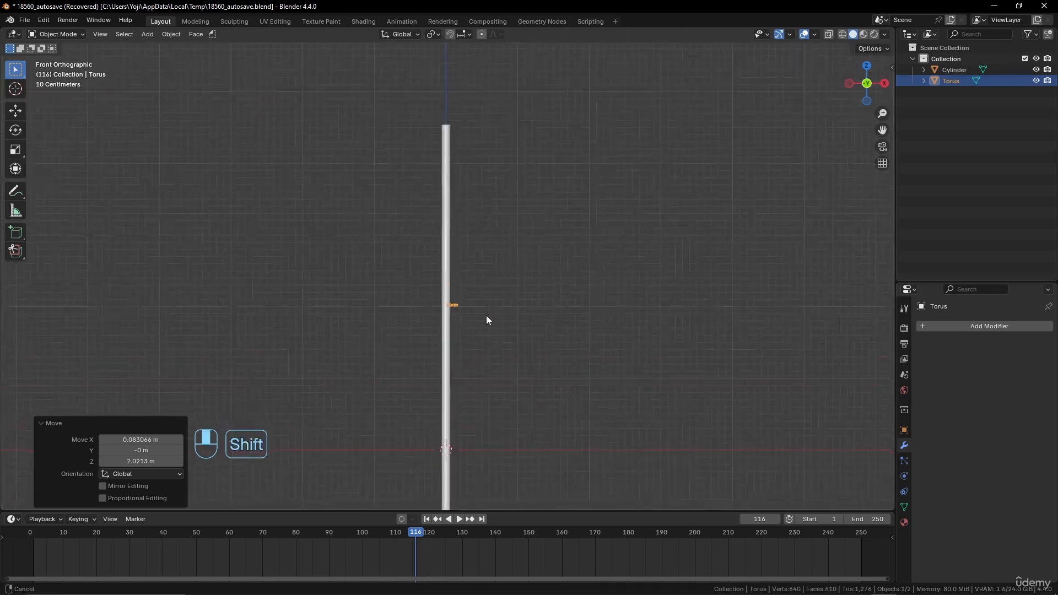
Duplicate the ring about 2.2 m upward along Z, near the top of the pole.
{"action": "key", "text": "shift"}
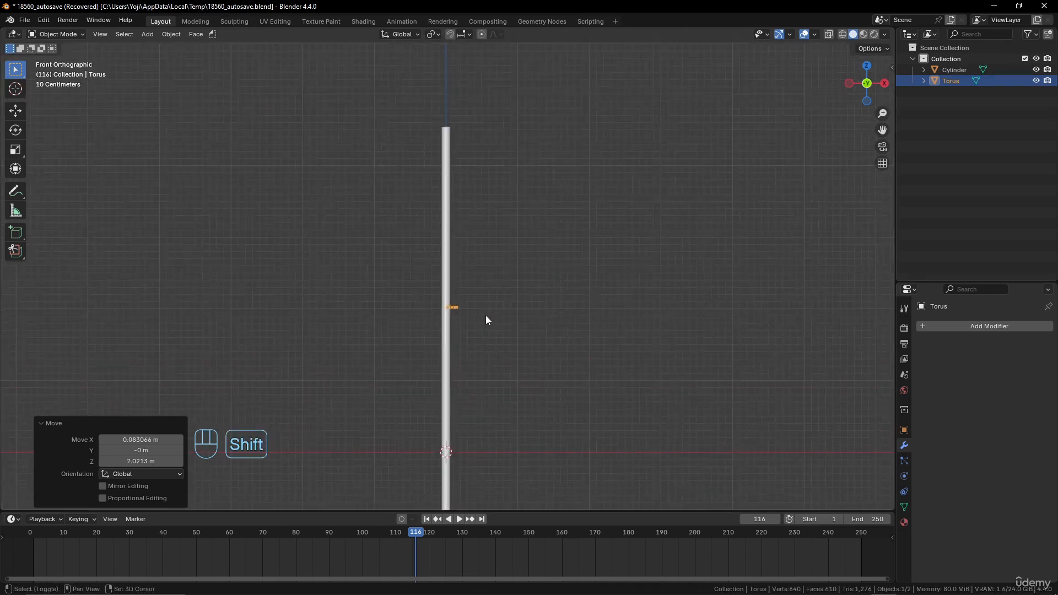
{"action": "scroll", "coordinate": [485, 317], "scroll_direction": "up", "scroll_amount": 6}
{"action": "mouse_move", "coordinate": [492, 327]}
{"action": "middle_mouse_down", "text": "shift"}
{"action": "mouse_move", "coordinate": [483, 216]}
{"action": "mouse_move", "coordinate": [477, 317]}
{"action": "mouse_move", "coordinate": [492, 313]}
{"action": "mouse_move", "coordinate": [486, 327]}
{"action": "middle_mouse_up", "text": "shift"}
{"action": "scroll", "coordinate": [490, 308], "scroll_direction": "down", "scroll_amount": 10}
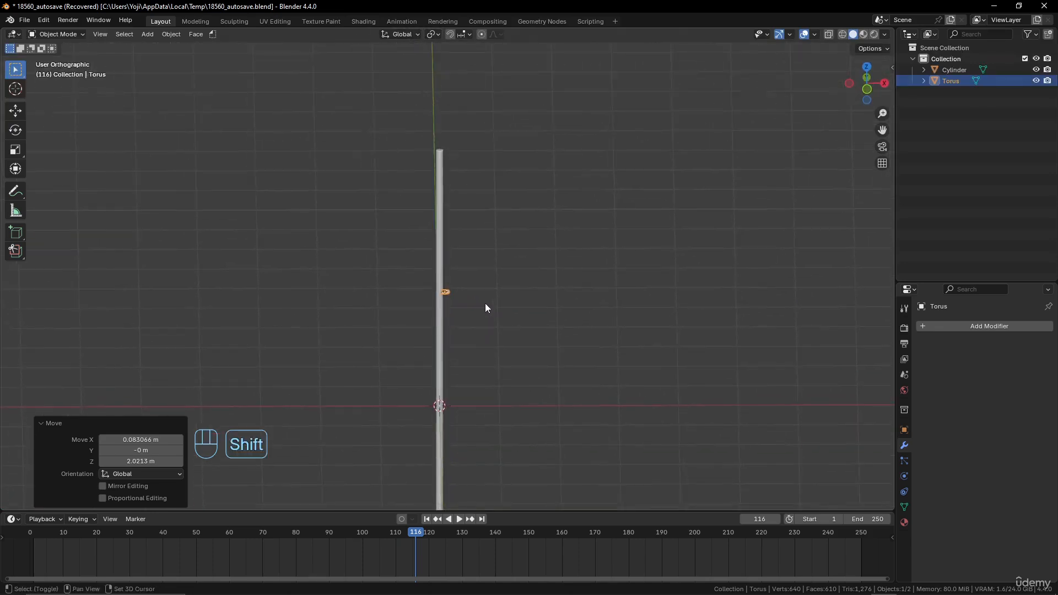
{"action": "key", "text": "shift+d"}
{"action": "key", "text": "z"}
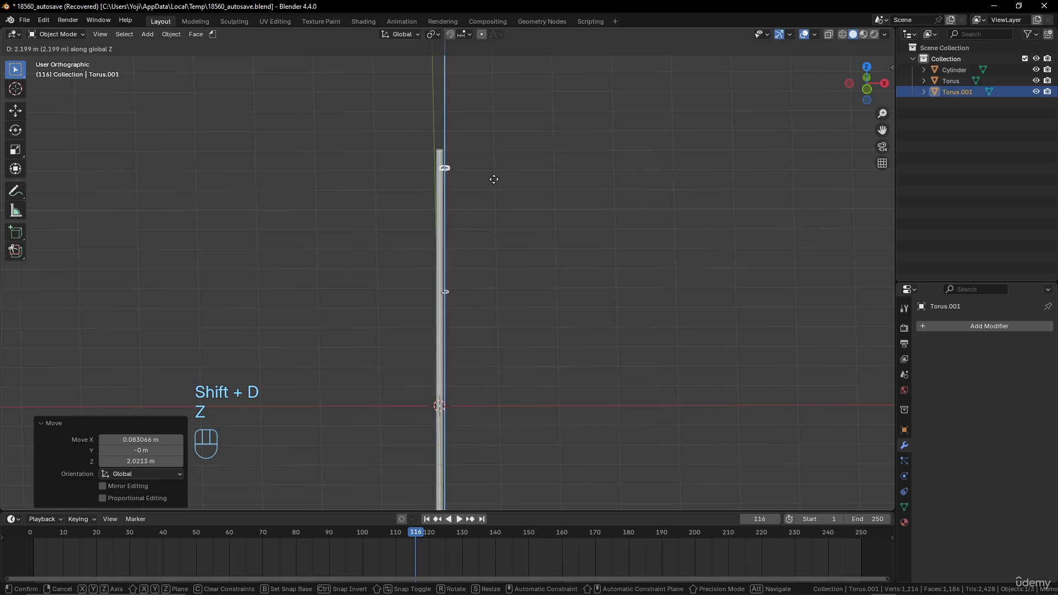
{"action": "left_click", "coordinate": [493, 182]}
{"action": "key", "text": "Tab"}
{"action": "middle_click_drag", "start_coordinate": [490, 236], "coordinate": [496, 339]}
{"action": "key", "text": "Tab"}
Add a plane for the flag and rotate it 90° about the X axis in Object Mode.
{"action": "key", "text": "shift+a"}
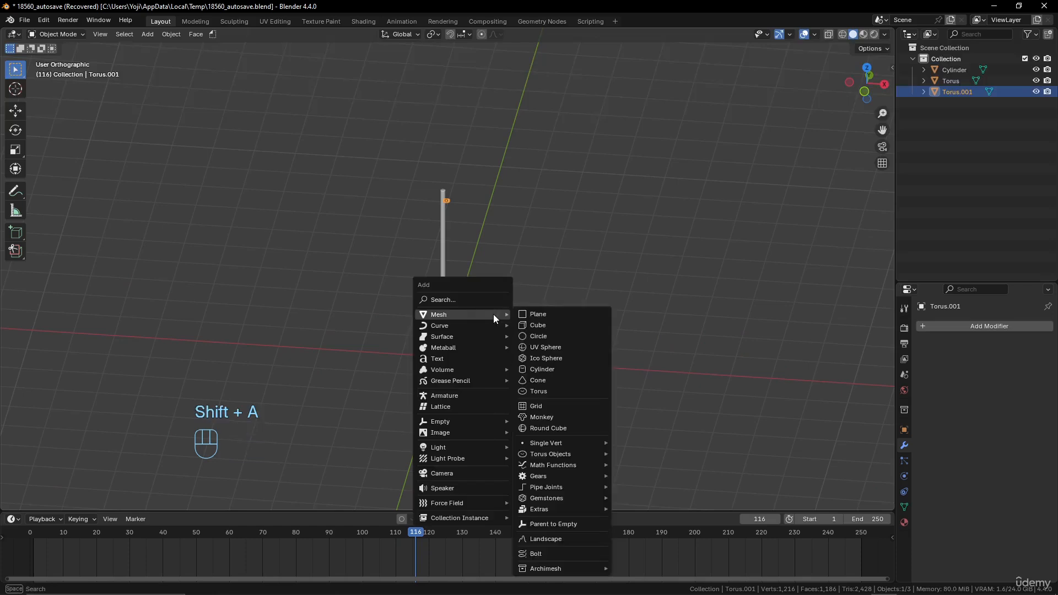
{"action": "left_click", "coordinate": [557, 314]}
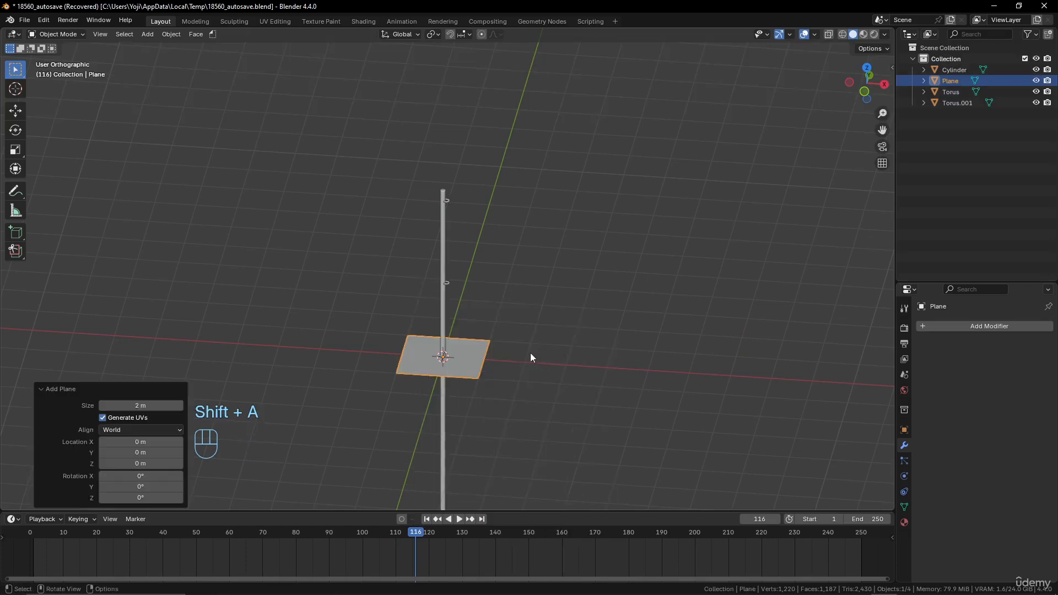
{"action": "key", "text": "Tab"}
{"action": "key", "text": "Tab"}
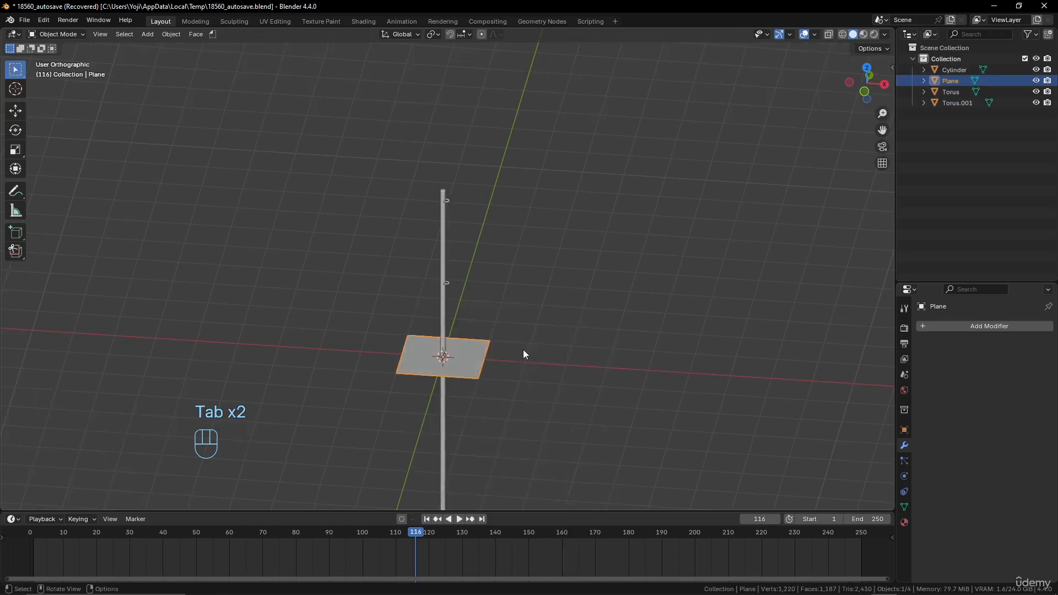
{"action": "key", "text": "r"}
{"action": "key", "text": "x"}
{"action": "key", "text": "KP_9"}
{"action": "key", "text": "KP_0"}
{"action": "left_click", "coordinate": [524, 349]}
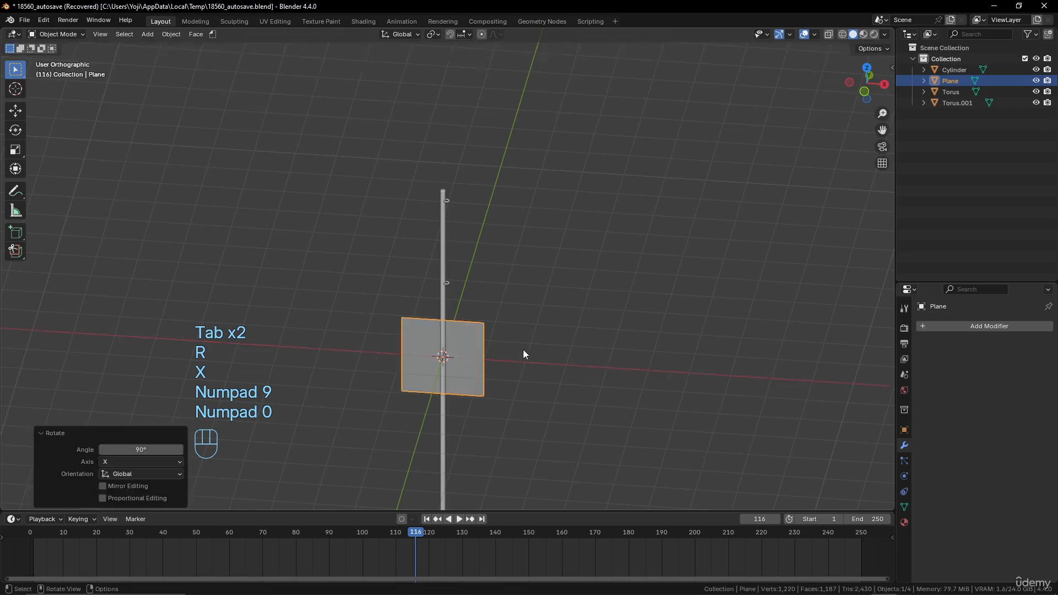
Raise the plane about 3.14 m along Z and scale it by about 1.223 to span the two rings.
{"action": "key", "text": "KP_1"}
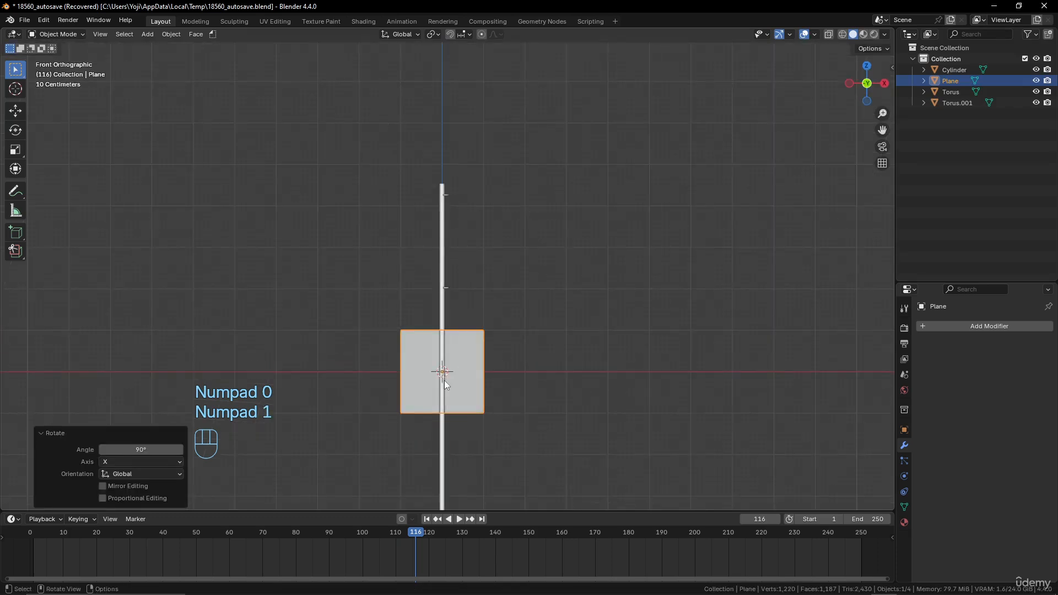
{"action": "key", "text": "g"}
{"action": "key", "text": "z"}
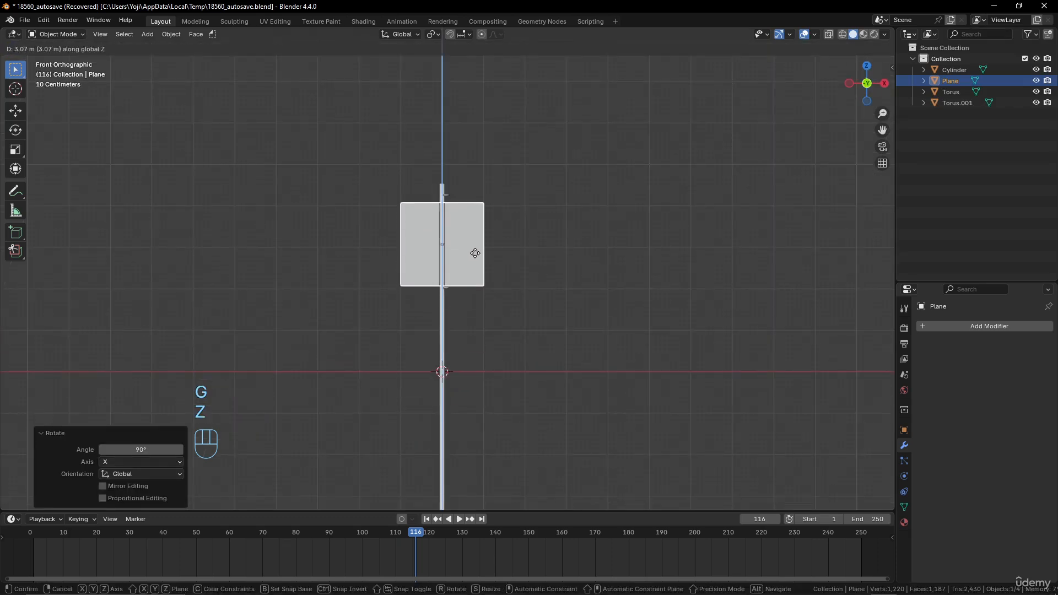
{"action": "left_click", "coordinate": [475, 250]}
{"action": "key", "text": "s"}
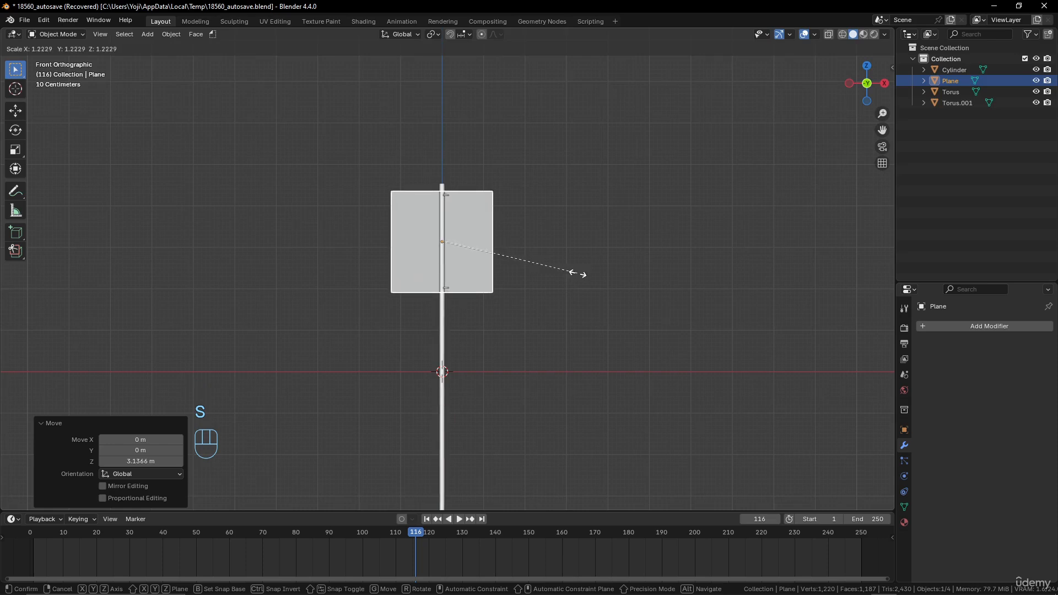
{"action": "left_click", "coordinate": [576, 270]}
Move the plane about 1.32 m along X so its inner edge meets the rings.
{"action": "key", "text": "g"}
{"action": "key", "text": "x"}
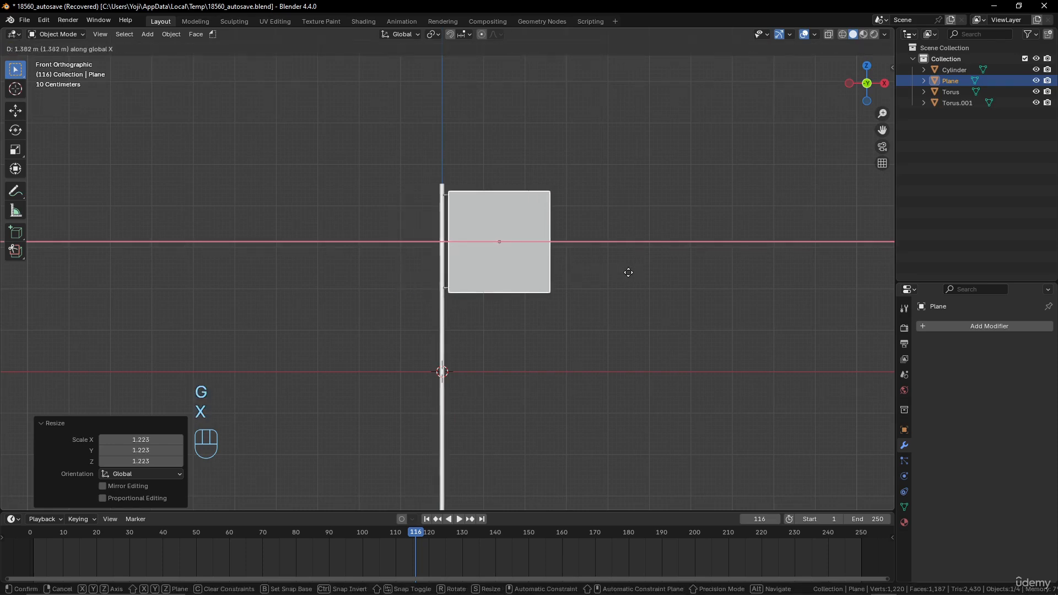
{"action": "left_click", "coordinate": [626, 272]}
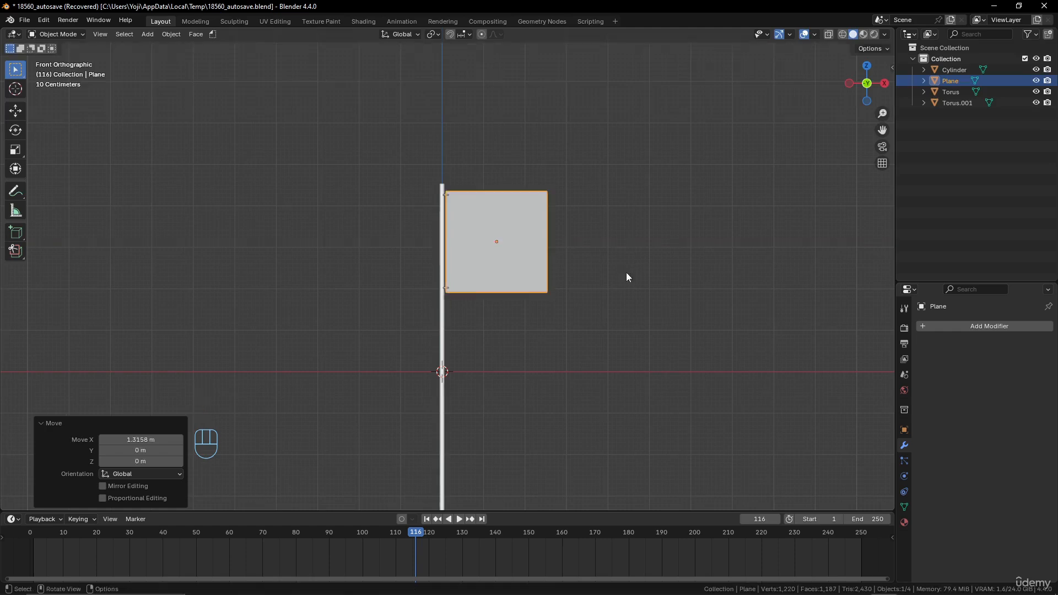
Extend the flag plane's outer edge about 1.41 m along X in Edit Mode, making it a wide rectangle.
{"action": "scroll", "coordinate": [626, 272], "scroll_direction": "up", "scroll_amount": 6}
{"action": "middle_click_drag", "start_coordinate": [616, 293], "coordinate": [567, 320], "text": "shift"}
{"action": "scroll", "coordinate": [589, 292], "scroll_direction": "down", "scroll_amount": 3}
{"action": "key", "text": "Tab"}
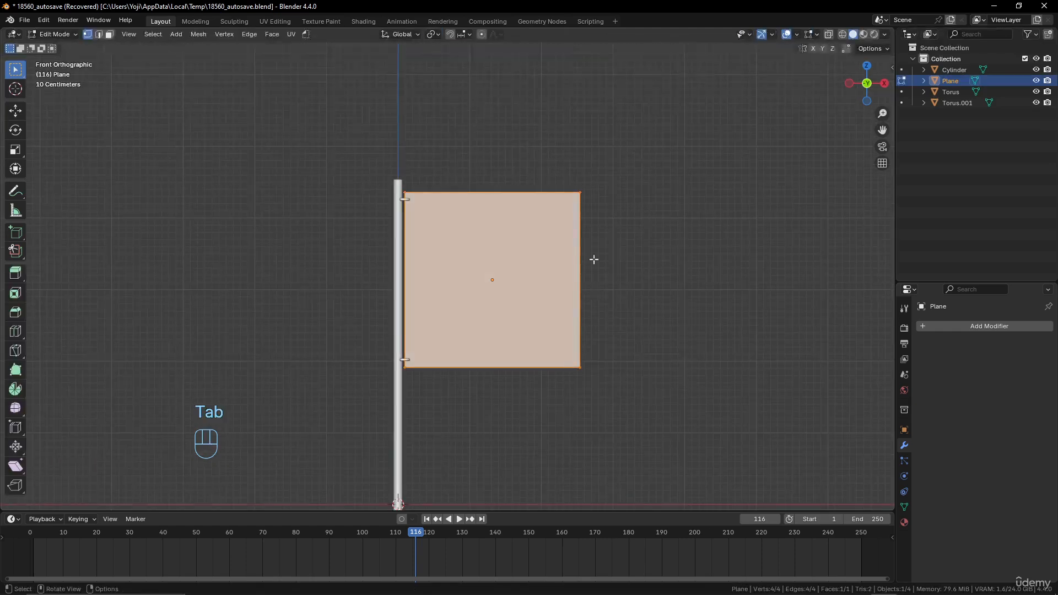
{"action": "left_click", "coordinate": [580, 192]}
{"action": "left_click", "coordinate": [579, 367], "text": "shift"}
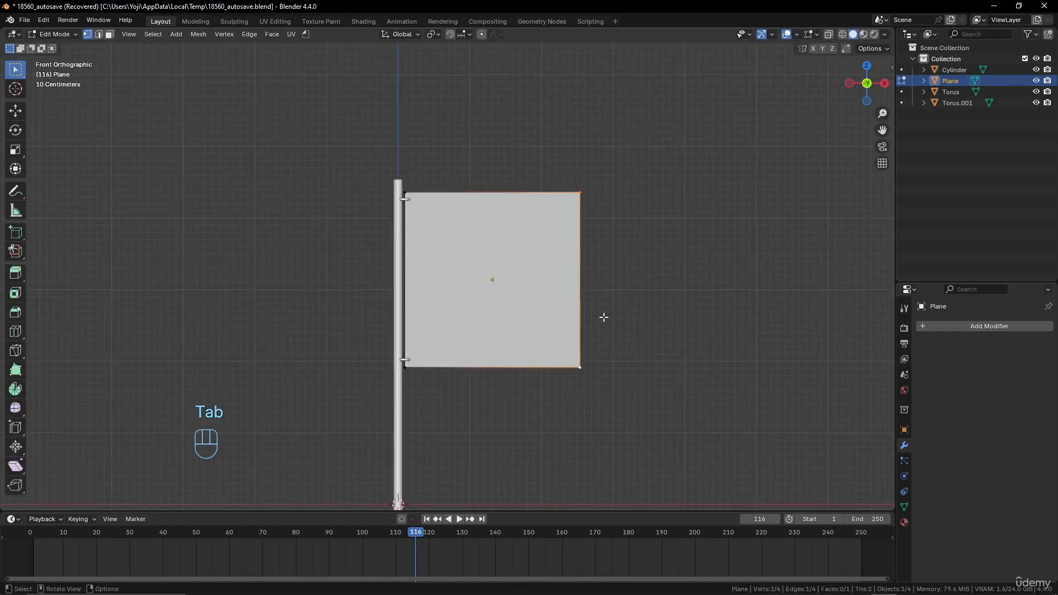
{"action": "key", "text": "g"}
{"action": "key", "text": "x"}
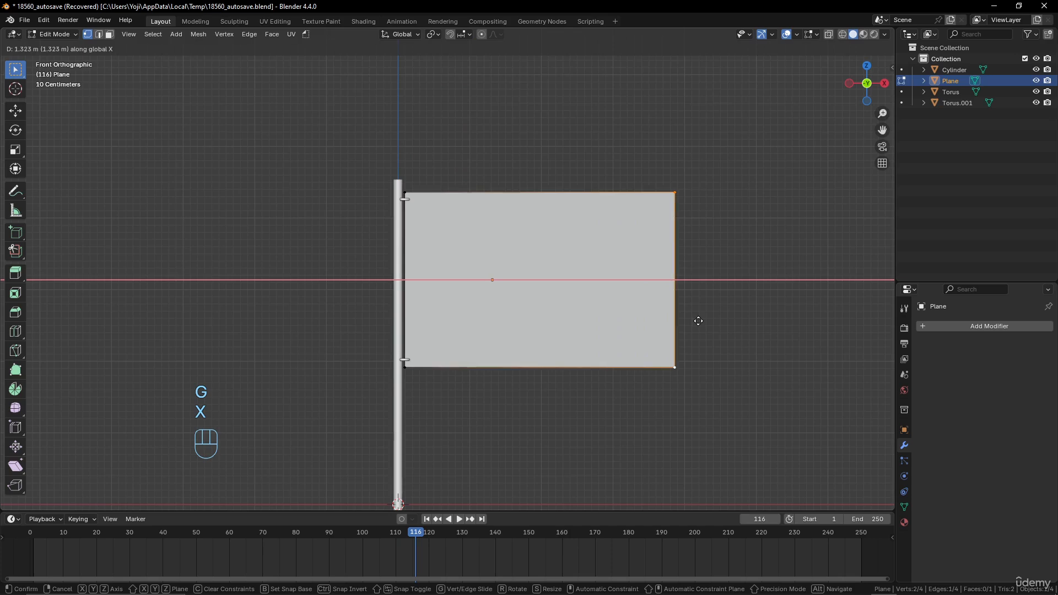
{"action": "left_click", "coordinate": [703, 323]}
{"action": "scroll", "coordinate": [563, 300], "scroll_direction": "down", "scroll_amount": 4}
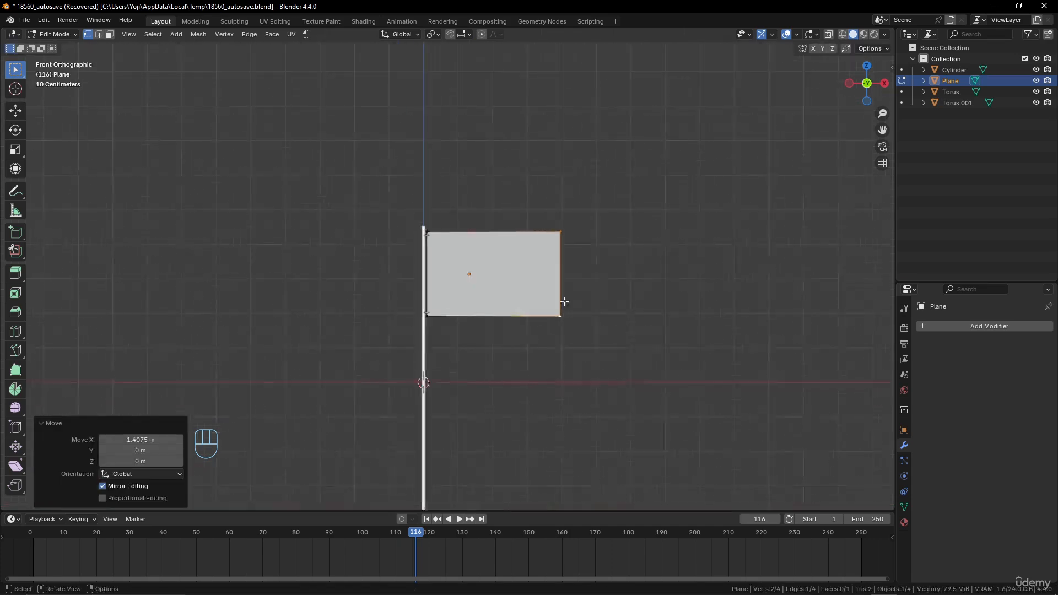
{"action": "key", "text": "Tab"}
{"action": "scroll", "coordinate": [564, 301], "scroll_direction": "up", "scroll_amount": 7}
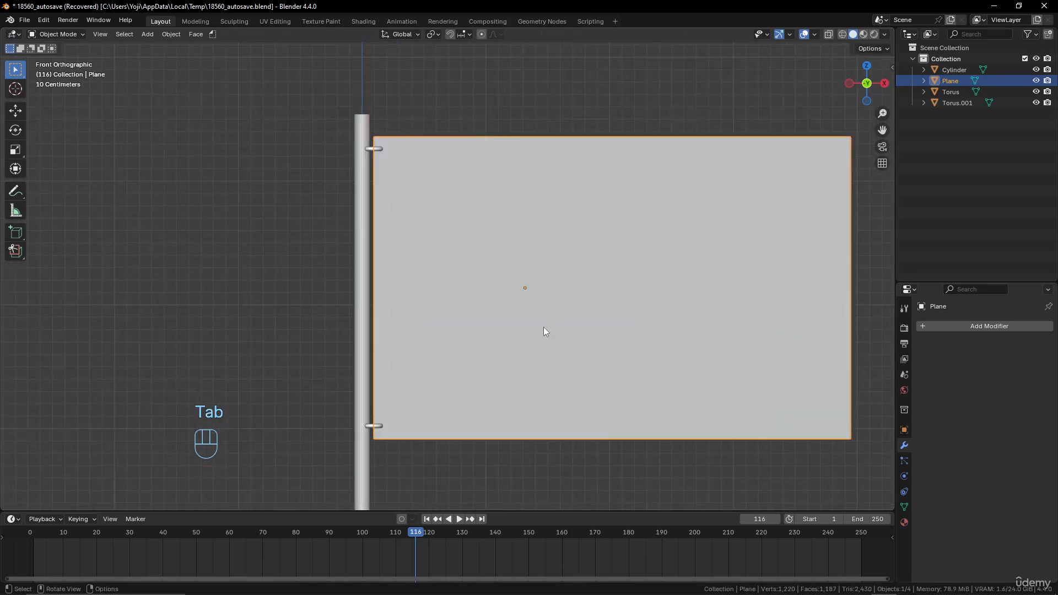
Add two centred vertical loop cuts and one centred horizontal loop cut to the flag mesh.
{"action": "key", "text": "Tab"}
{"action": "key", "text": "Tab"}
{"action": "key", "text": "Tab"}
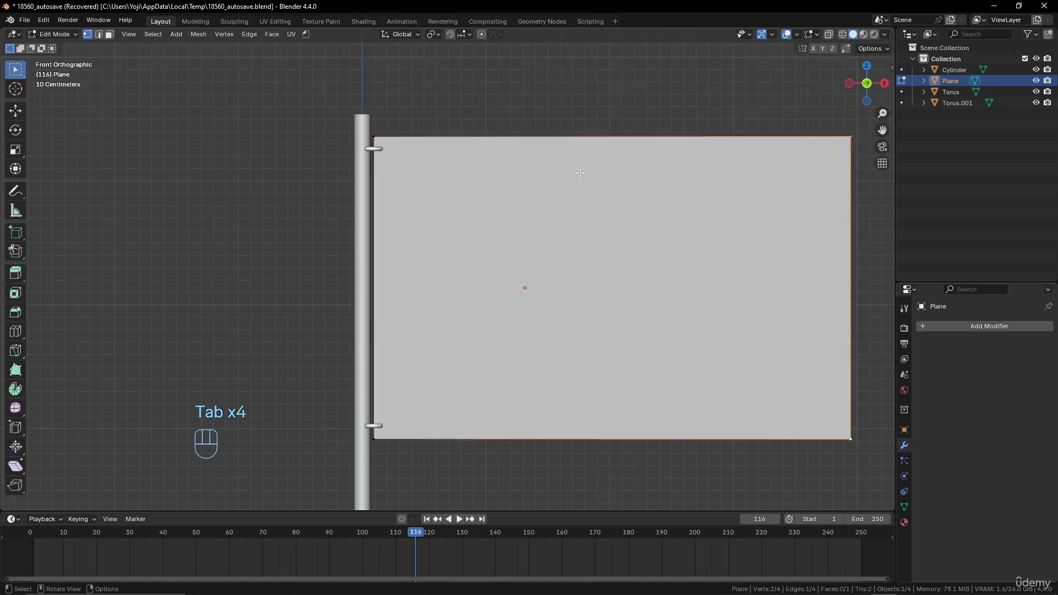
{"action": "key", "text": "a"}
{"action": "scroll", "coordinate": [567, 182], "scroll_direction": "down", "scroll_amount": 4}
{"action": "scroll", "coordinate": [547, 172], "scroll_direction": "up", "scroll_amount": 3}
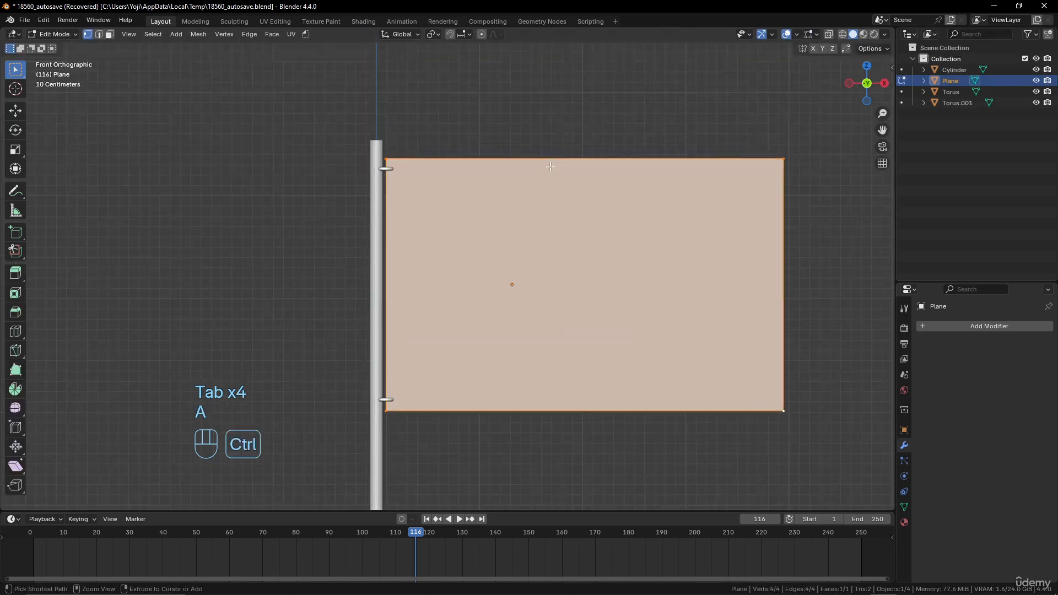
{"action": "key", "text": "ctrl+r"}
{"action": "scroll", "coordinate": [550, 167], "scroll_direction": "up", "scroll_amount": 1}
{"action": "left_click", "coordinate": [550, 177]}
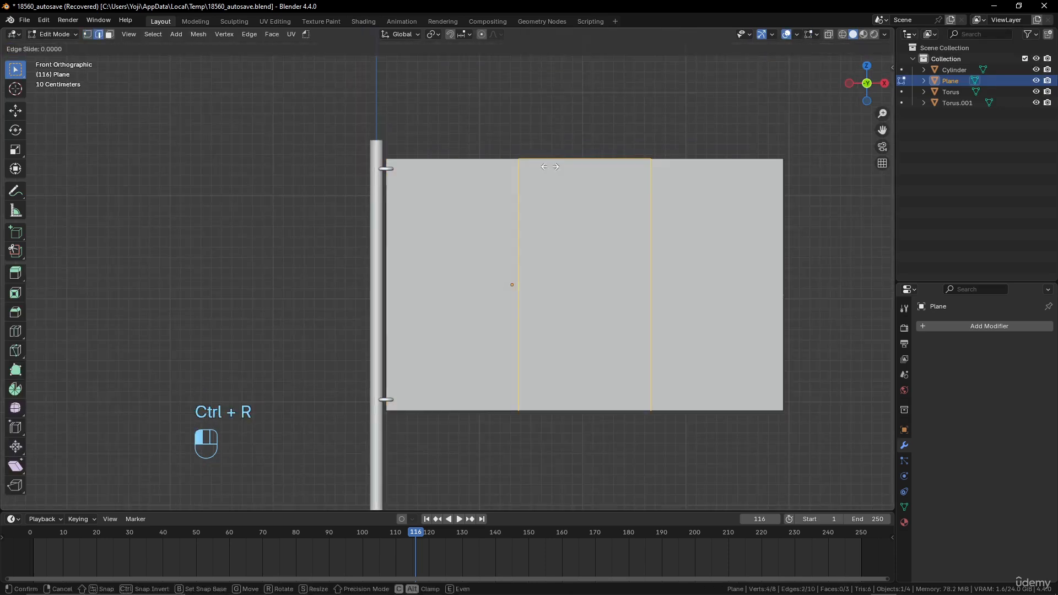
{"action": "right_click", "coordinate": [550, 187]}
{"action": "key", "text": "ctrl+r"}
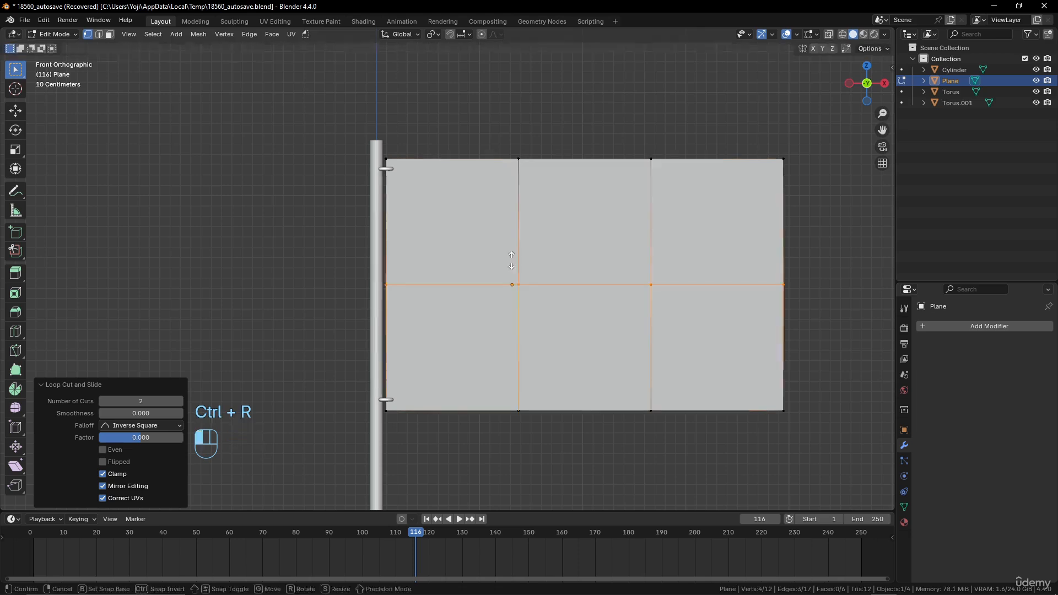
{"action": "left_click", "coordinate": [512, 260]}
{"action": "right_click", "coordinate": [512, 261]}
Subdivide the entire flag mesh with the number of cuts set to 10.
{"action": "scroll", "coordinate": [631, 248], "scroll_direction": "down", "scroll_amount": 3}
{"action": "key", "text": "a"}
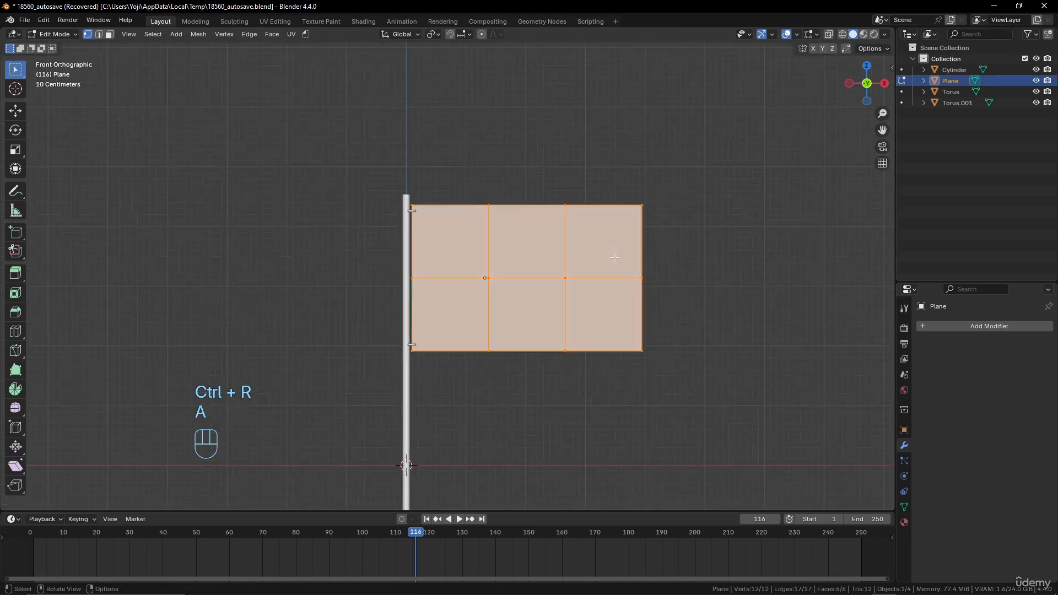
{"action": "right_click", "coordinate": [602, 260]}
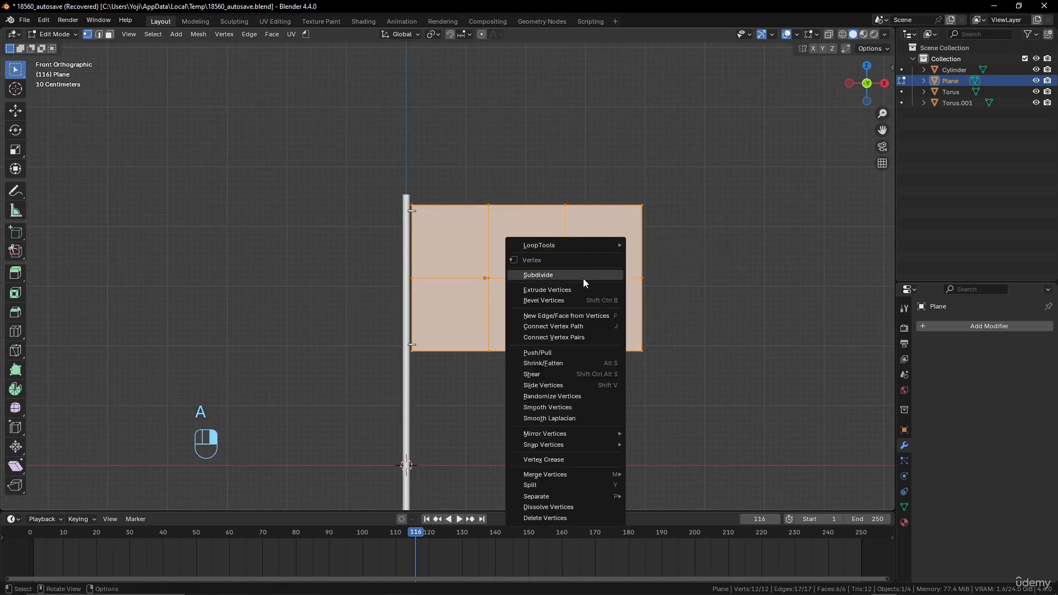
{"action": "left_click", "coordinate": [585, 276]}
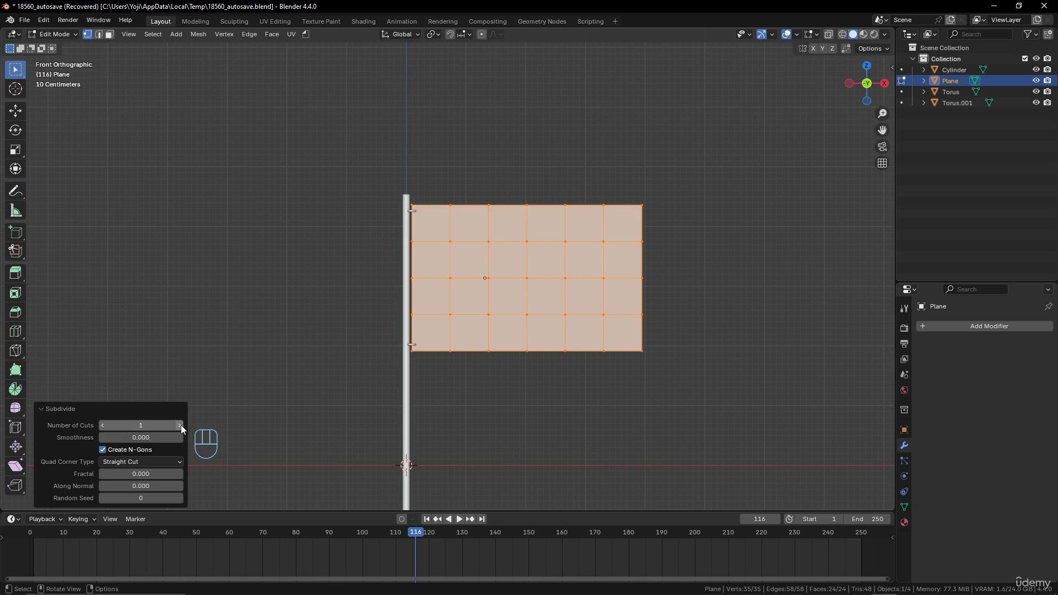
{"action": "left_click", "coordinate": [179, 425]}
{"action": "left_click", "coordinate": [181, 425]}
{"action": "left_click", "coordinate": [181, 425]}
{"action": "left_click", "coordinate": [181, 424]}
{"action": "left_click", "coordinate": [181, 425]}
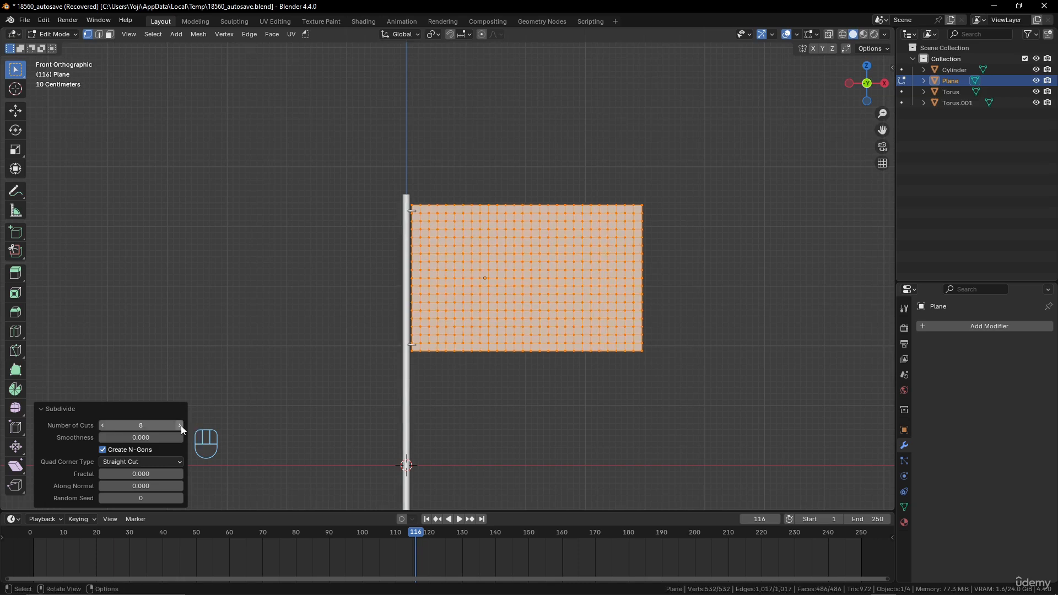
{"action": "left_click", "coordinate": [181, 426]}
{"action": "left_click", "coordinate": [180, 425]}
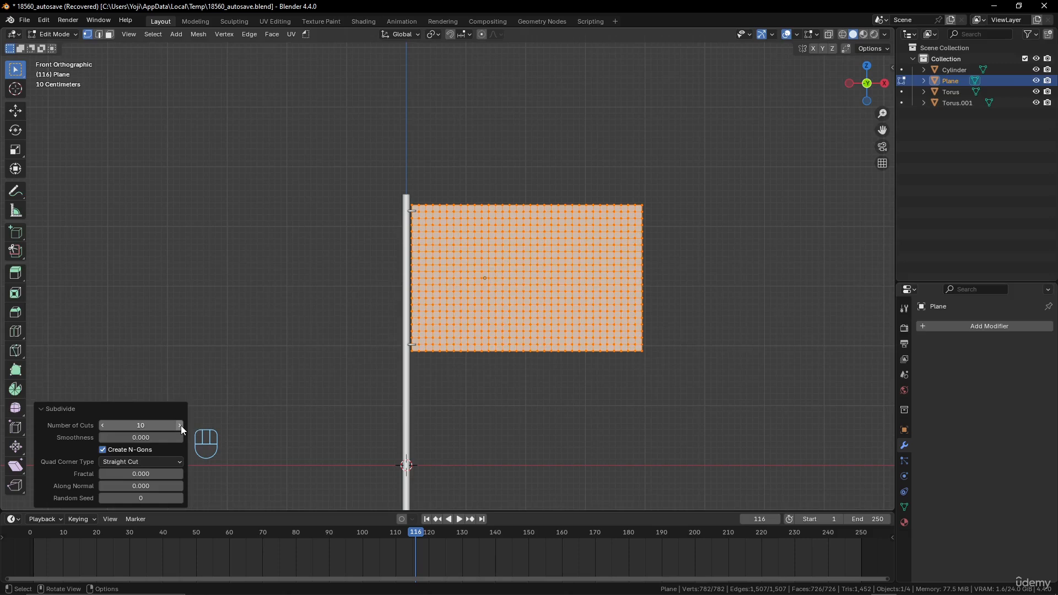
{"action": "scroll", "coordinate": [631, 282], "scroll_direction": "up", "scroll_amount": 4}
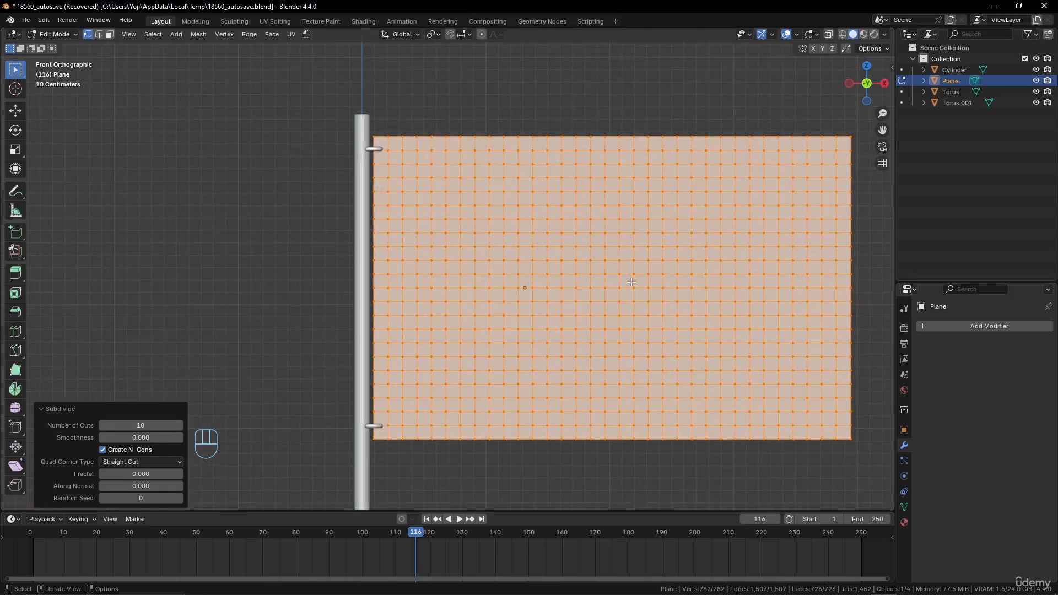
Undo the 10-cut subdivision of the flag while keeping both sets of loop cuts.
{"action": "key", "text": "ctrl+z"}
{"action": "key", "text": "ctrl+z"}
{"action": "key", "text": "ctrl+z"}
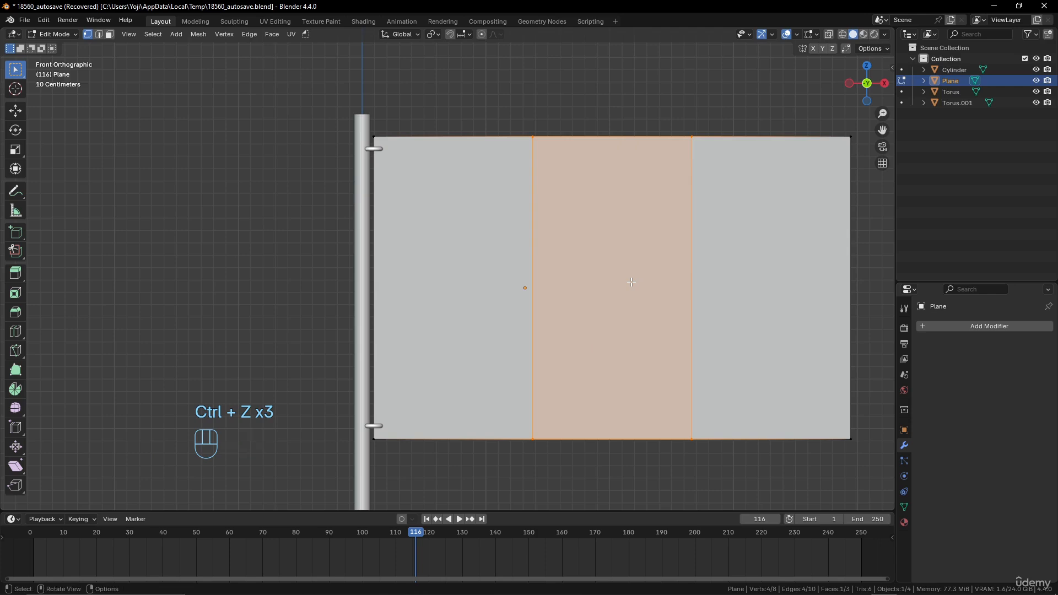
{"action": "key", "text": "ctrl+shift+z"}
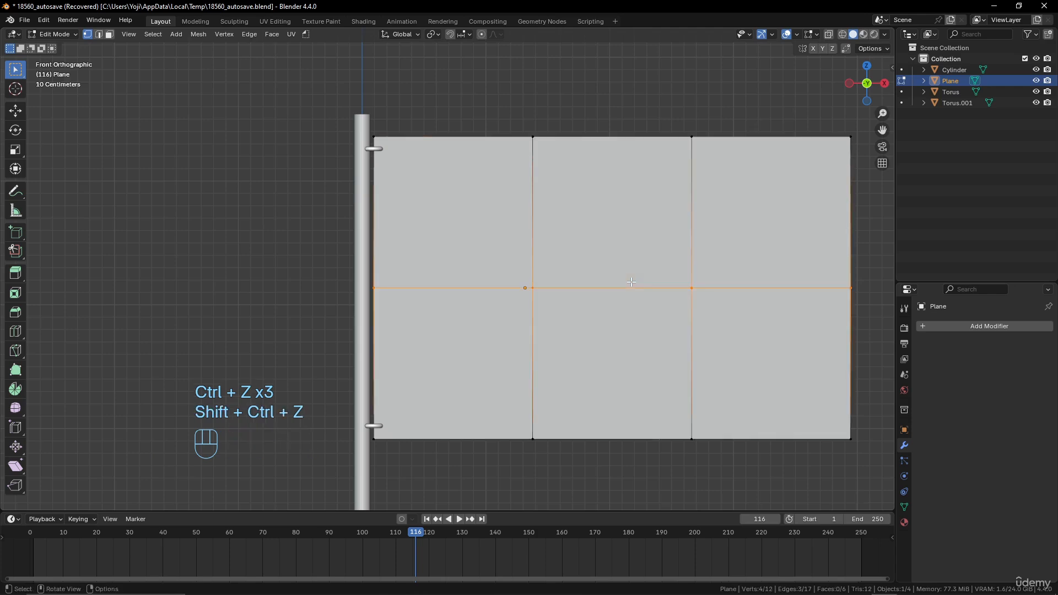
{"action": "right_click", "coordinate": [630, 280]}
{"action": "left_click", "coordinate": [630, 280]}
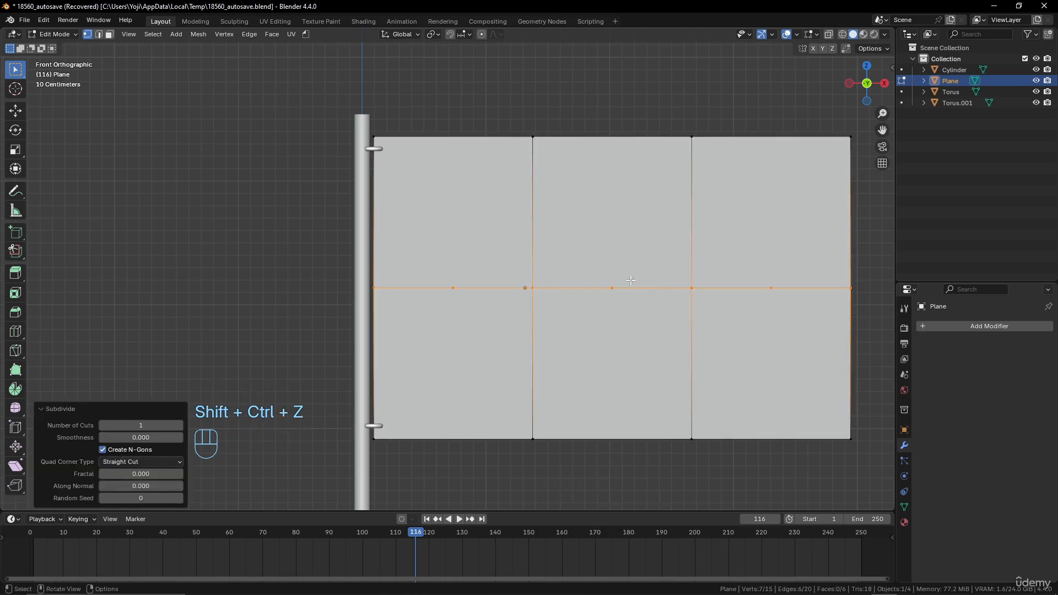
{"action": "key", "text": "ctrl"}
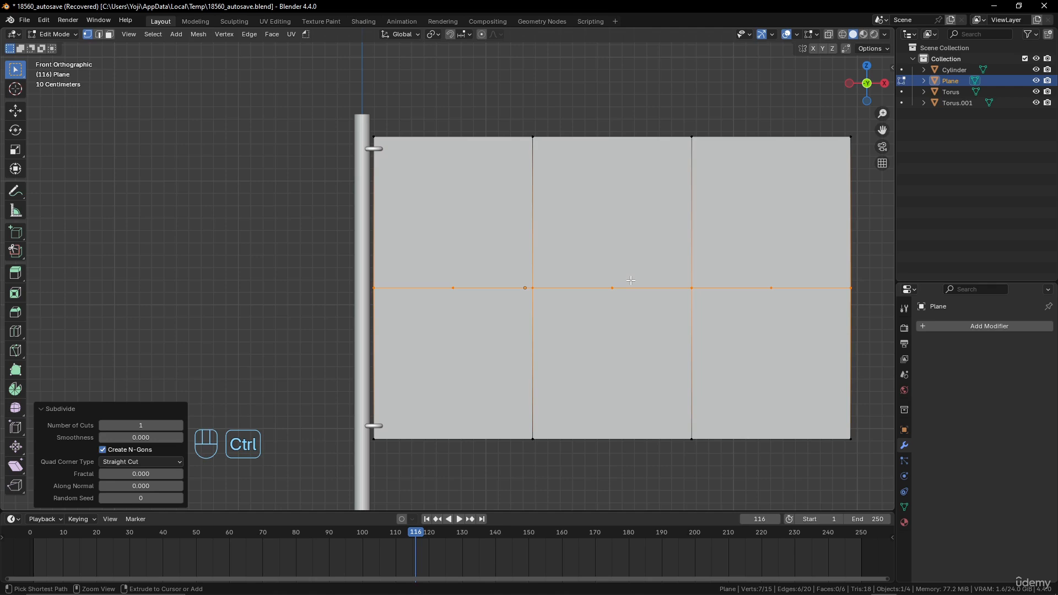
{"action": "key", "text": "ctrl+z"}
Subdivide the entire flag mesh with one cut, repeat the subdivision four more times, and return to Object Mode.
{"action": "key", "text": "a"}
{"action": "right_click", "coordinate": [630, 280]}
{"action": "left_click", "coordinate": [631, 280]}
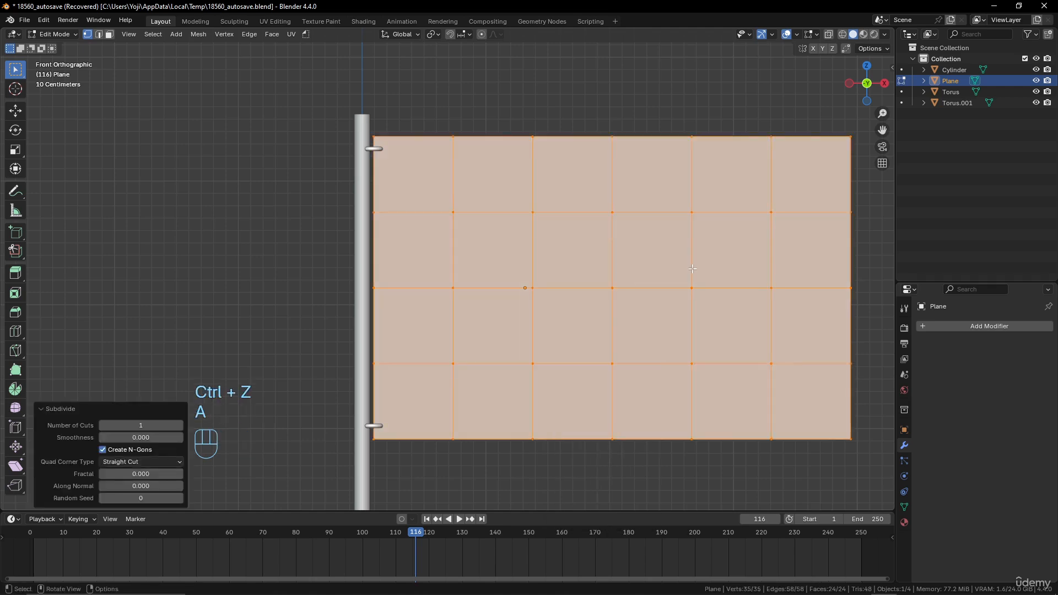
{"action": "scroll", "coordinate": [692, 269], "scroll_direction": "down", "scroll_amount": 3}
{"action": "key", "text": "shift+r"}
{"action": "key", "text": "shift+r"}
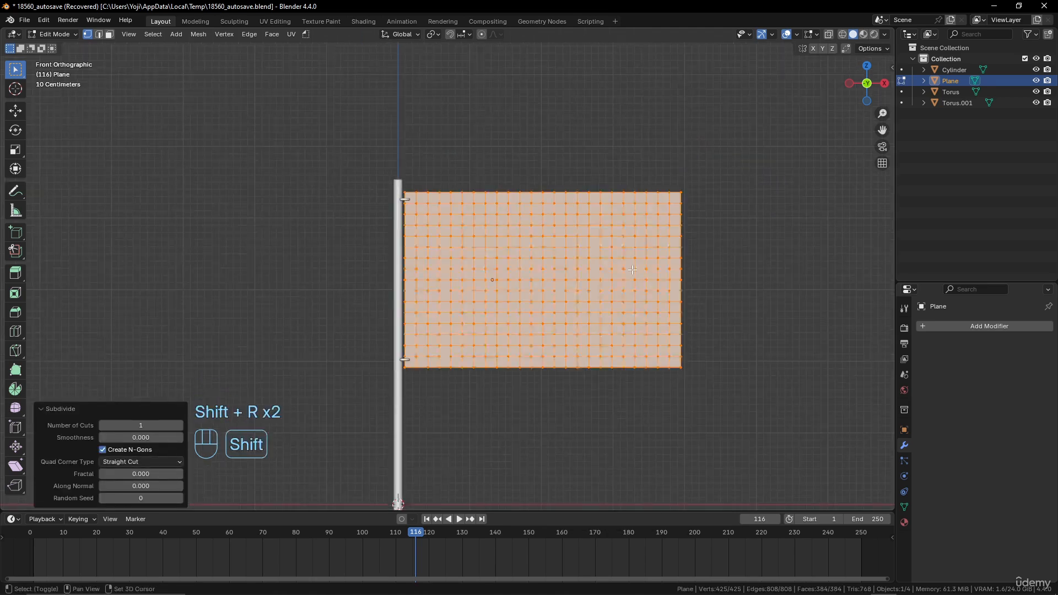
{"action": "key", "text": "shift+r"}
{"action": "scroll", "coordinate": [342, 229], "scroll_direction": "up", "scroll_amount": 2}
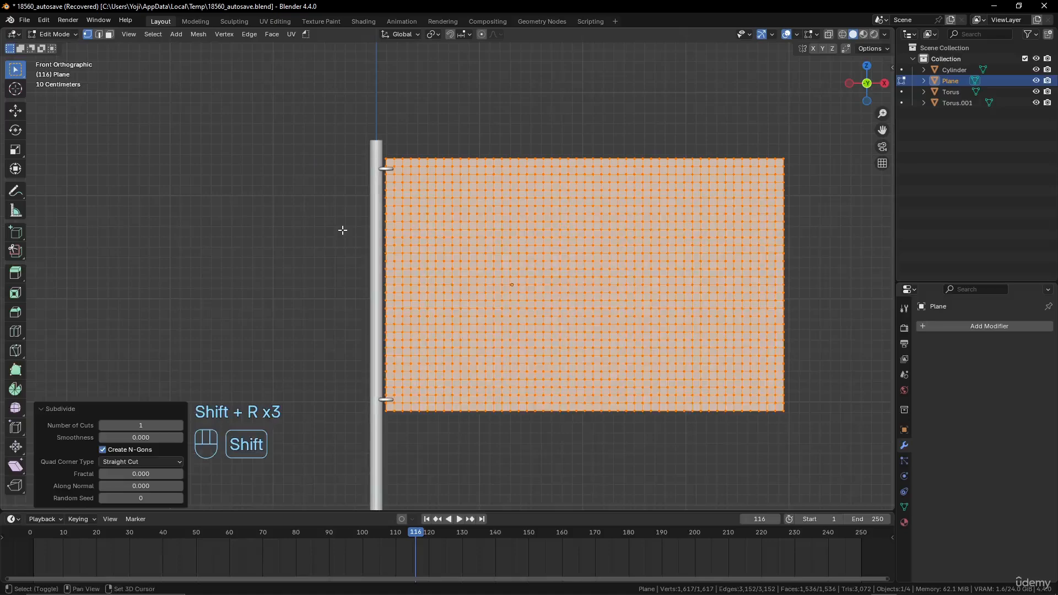
{"action": "key", "text": "shift+r"}
{"action": "scroll", "coordinate": [622, 209], "scroll_direction": "down", "scroll_amount": 1}
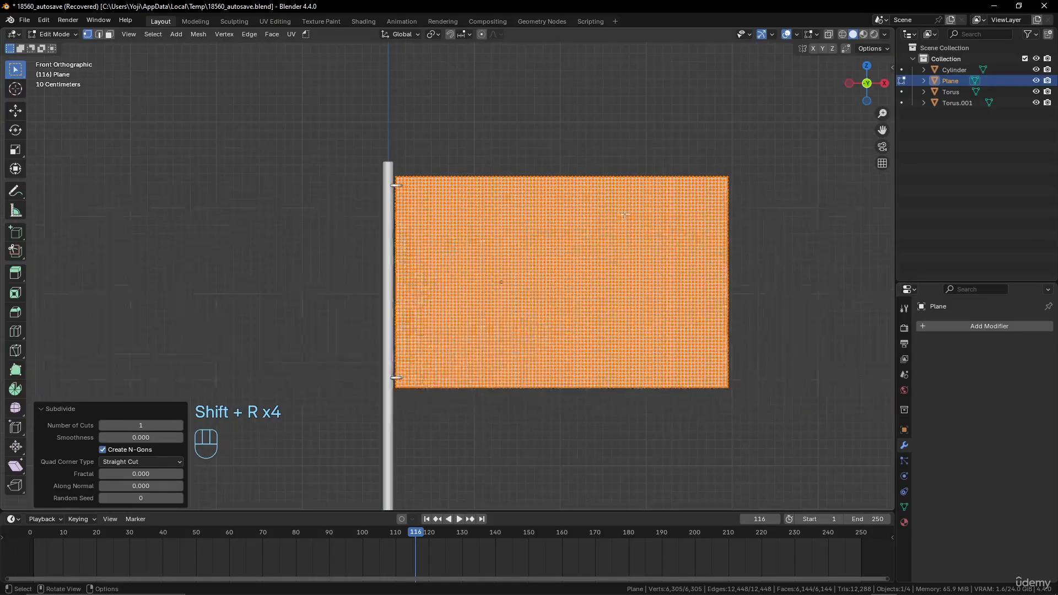
{"action": "key", "text": "Tab"}
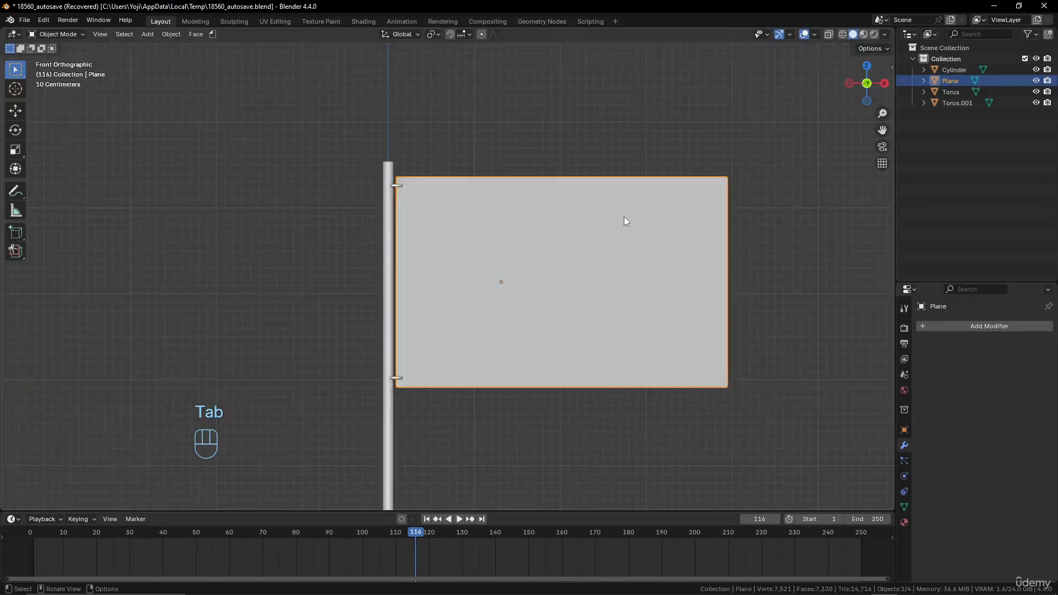
Add a vertex group to the flag plane and switch it to Weight Paint mode.
{"action": "scroll", "coordinate": [624, 218], "scroll_direction": "down", "scroll_amount": 4}
{"action": "middle_click_drag", "start_coordinate": [624, 221], "coordinate": [500, 302]}
{"action": "scroll", "coordinate": [500, 302], "scroll_direction": "up", "scroll_amount": 4}
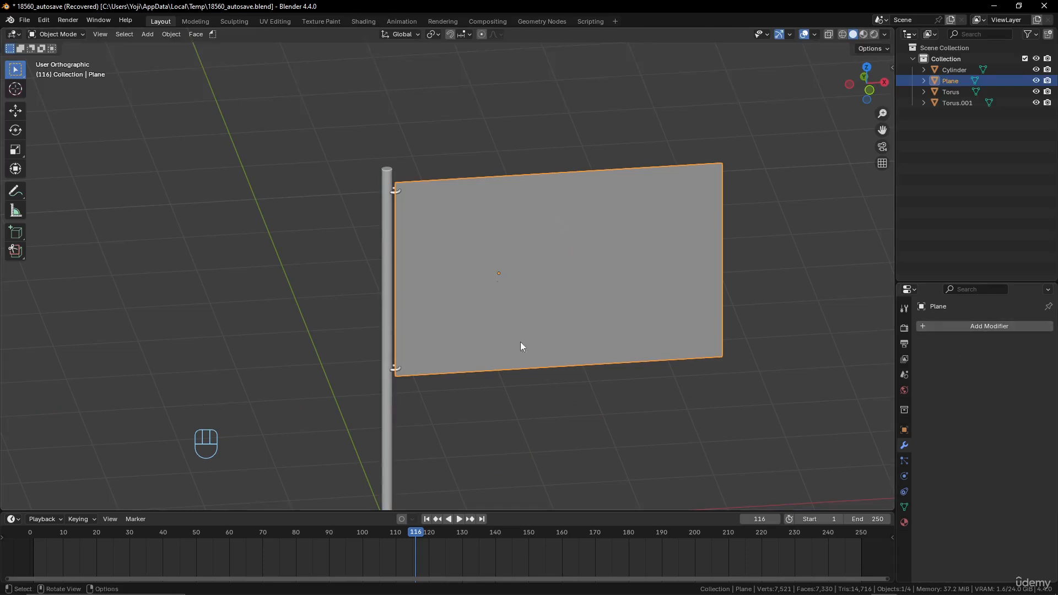
{"action": "left_click", "coordinate": [904, 507]}
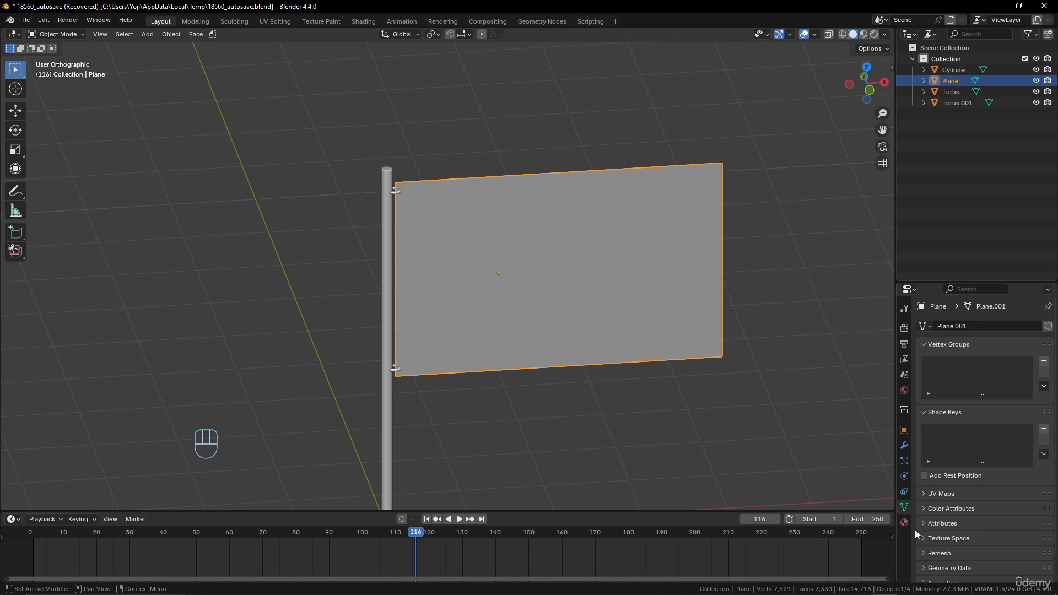
{"action": "left_click", "coordinate": [1044, 361]}
{"action": "left_click", "coordinate": [72, 35]}
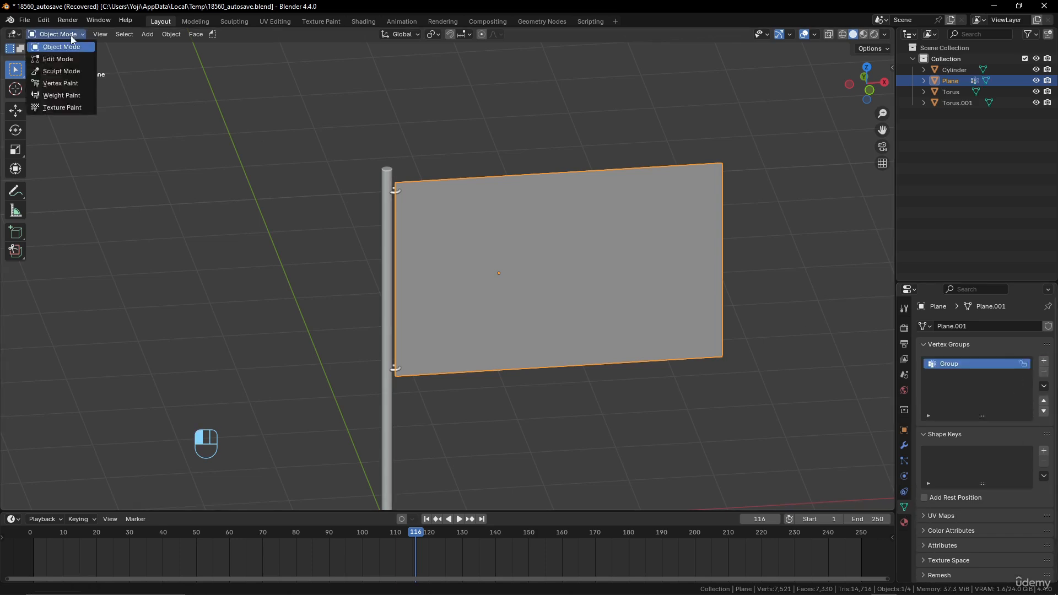
{"action": "left_click", "coordinate": [61, 95]}
Paint weight 1.000 on a small spot of the flag where the upper ring meets it.
{"action": "scroll", "coordinate": [479, 219], "scroll_direction": "up", "scroll_amount": 5}
{"action": "middle_click_drag", "start_coordinate": [364, 142], "coordinate": [503, 338], "text": "shift"}
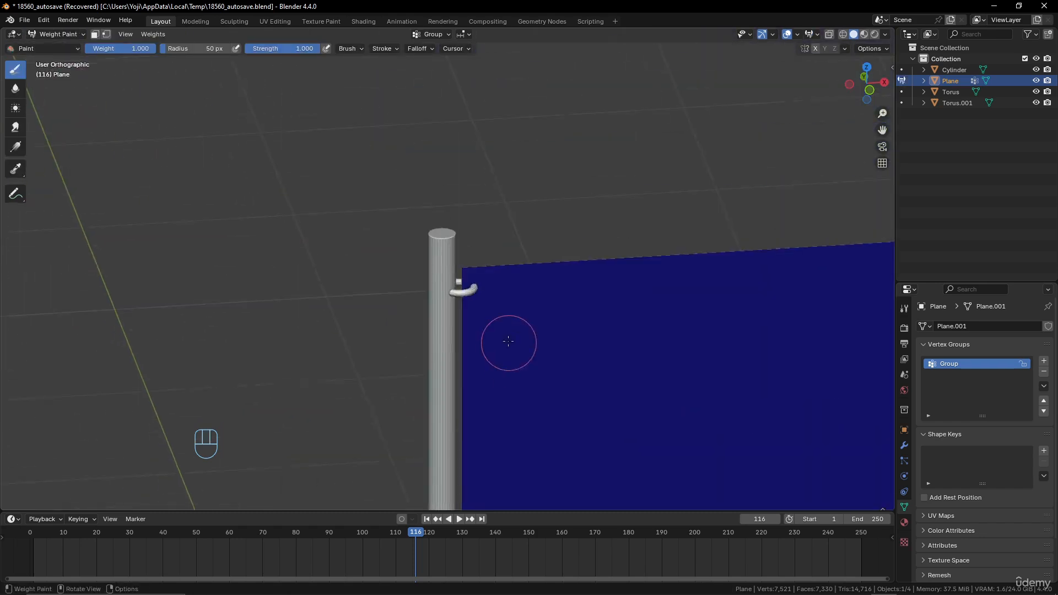
{"action": "scroll", "coordinate": [491, 279], "scroll_direction": "up", "scroll_amount": 6}
{"action": "scroll", "coordinate": [524, 311], "scroll_direction": "down", "scroll_amount": 2}
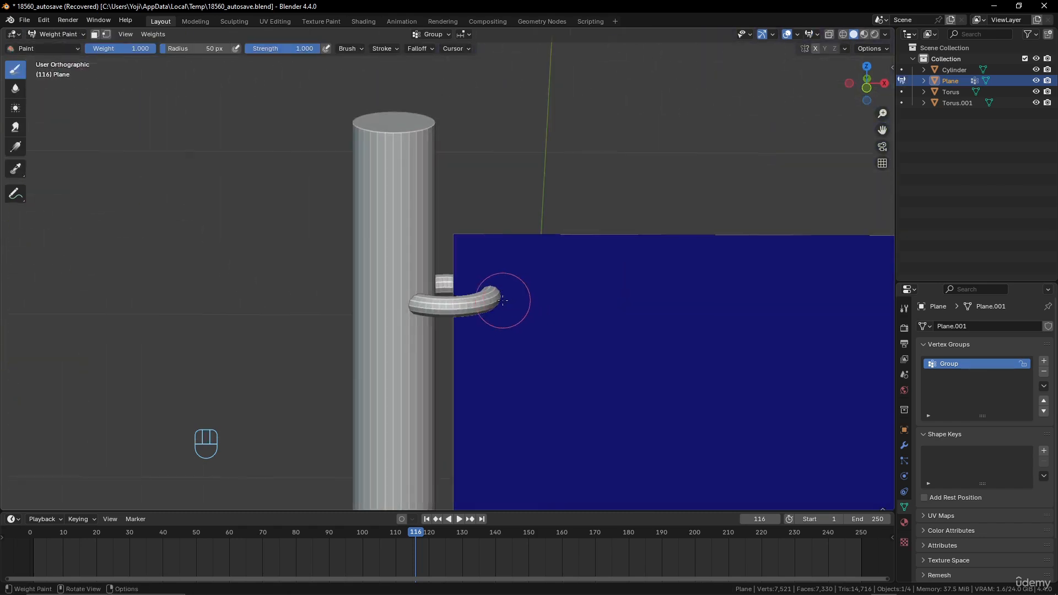
{"action": "left_click_drag", "start_coordinate": [506, 300], "coordinate": [491, 296]}
Paint weight 1.000 on the flag where the lower ring meets it, and return to Object Mode.
{"action": "scroll", "coordinate": [520, 358], "scroll_direction": "down", "scroll_amount": 6}
{"action": "middle_click_drag", "start_coordinate": [529, 394], "coordinate": [515, 238], "text": "shift"}
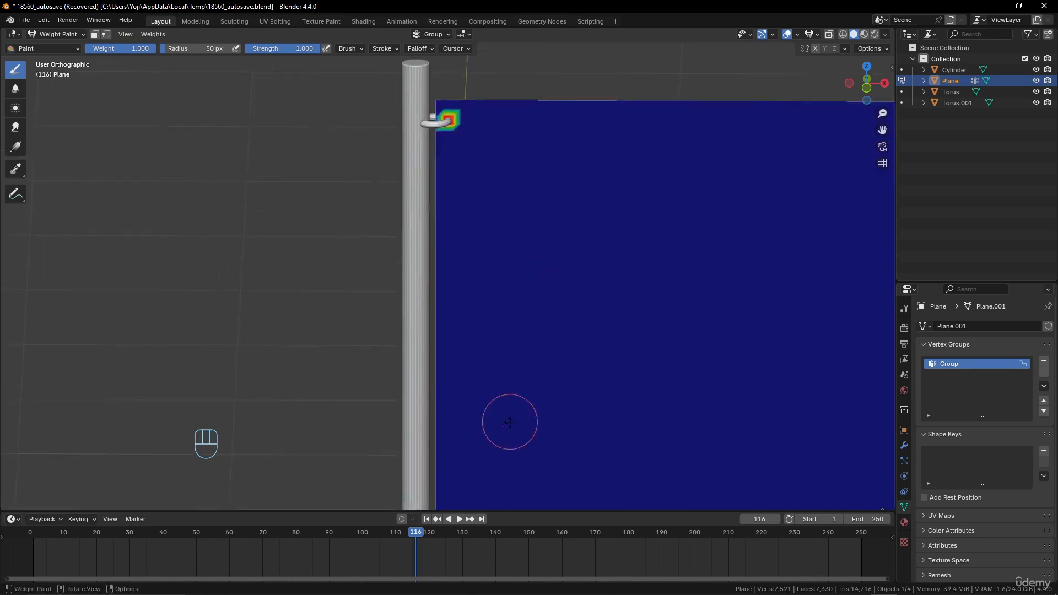
{"action": "middle_click_drag", "start_coordinate": [510, 423], "coordinate": [520, 232], "text": "shift"}
{"action": "scroll", "coordinate": [527, 361], "scroll_direction": "up", "scroll_amount": 4}
{"action": "middle_click_drag", "start_coordinate": [527, 363], "coordinate": [554, 237], "text": "shift"}
{"action": "scroll", "coordinate": [542, 308], "scroll_direction": "up", "scroll_amount": 3}
{"action": "middle_click_drag", "start_coordinate": [538, 341], "coordinate": [532, 215], "text": "shift"}
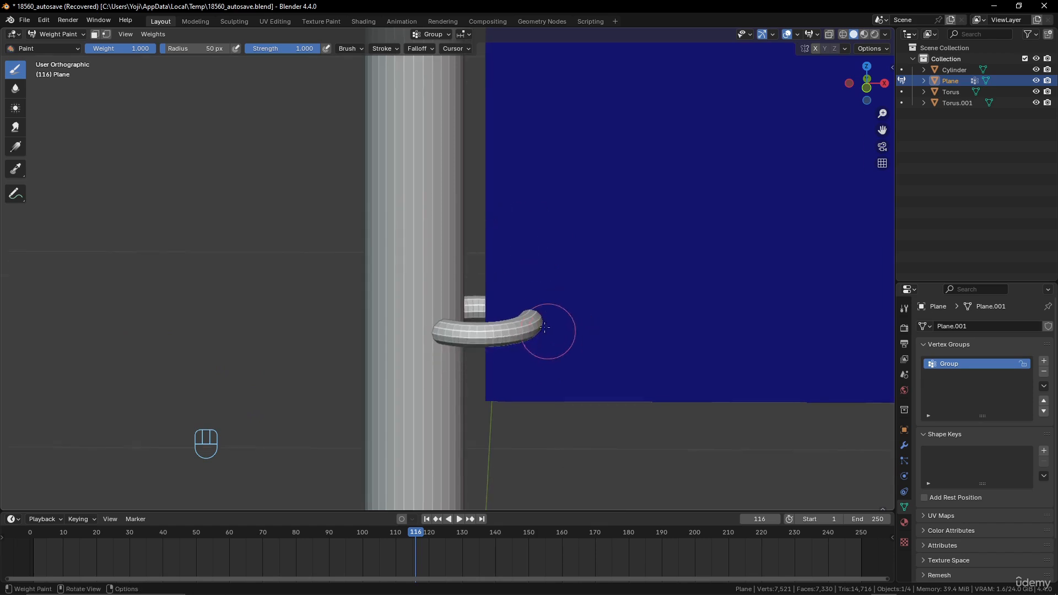
{"action": "left_click", "coordinate": [537, 319]}
{"action": "left_click_drag", "start_coordinate": [530, 318], "coordinate": [529, 330]}
{"action": "scroll", "coordinate": [532, 309], "scroll_direction": "down", "scroll_amount": 3}
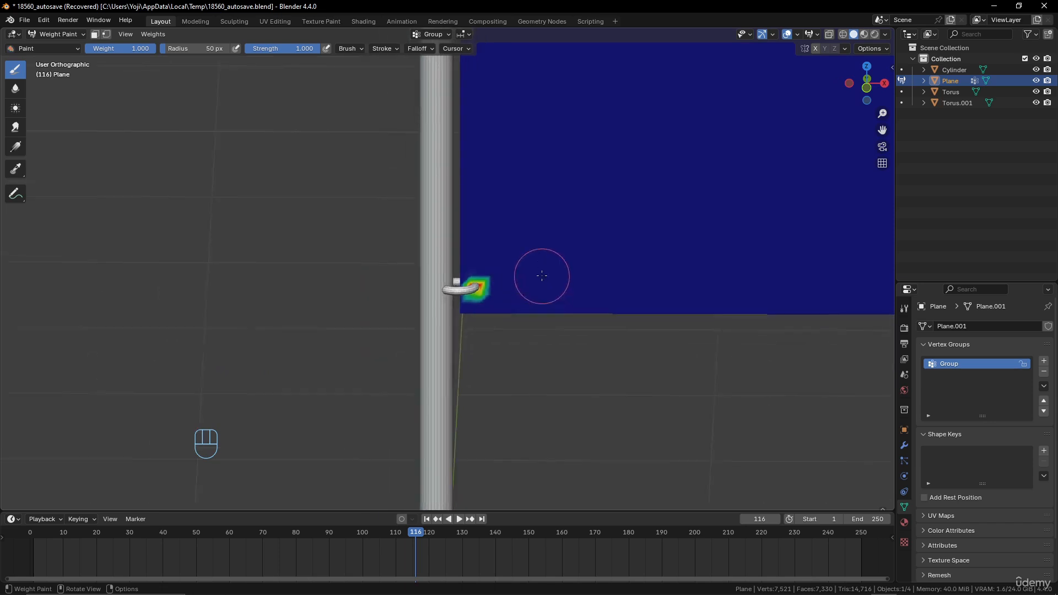
{"action": "mouse_move", "coordinate": [540, 276]}
{"action": "middle_mouse_down", "text": "shift"}
{"action": "mouse_move", "coordinate": [508, 378]}
{"action": "mouse_move", "coordinate": [481, 264]}
{"action": "middle_mouse_up", "text": "shift"}
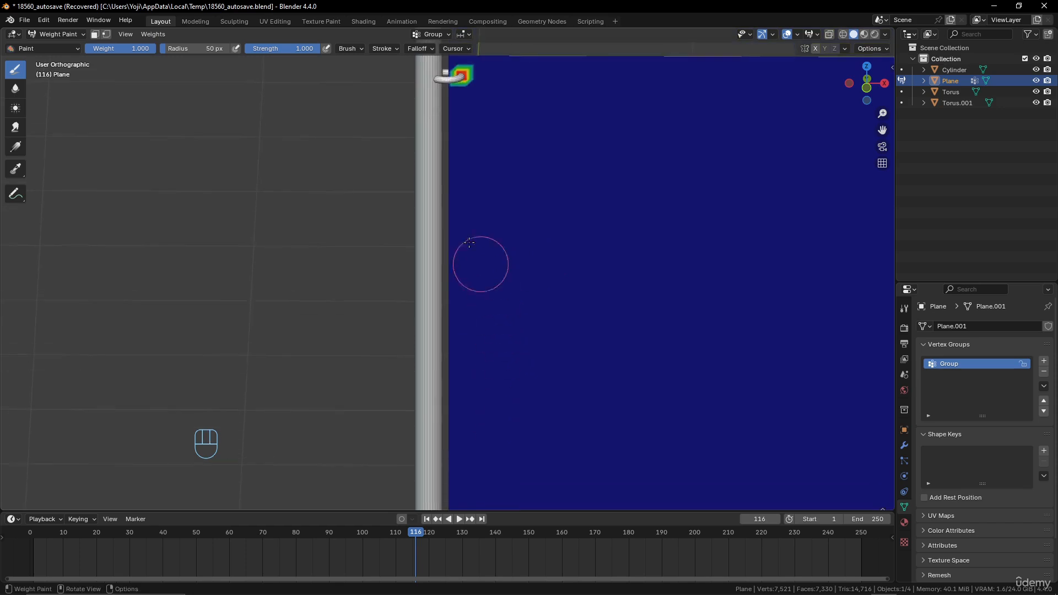
{"action": "left_click", "coordinate": [55, 34]}
{"action": "left_click", "coordinate": [69, 51]}
Duplicate the upper ring on the flagpole and rotate the copy 90° about the X axis.
{"action": "scroll", "coordinate": [518, 104], "scroll_direction": "up", "scroll_amount": 2}
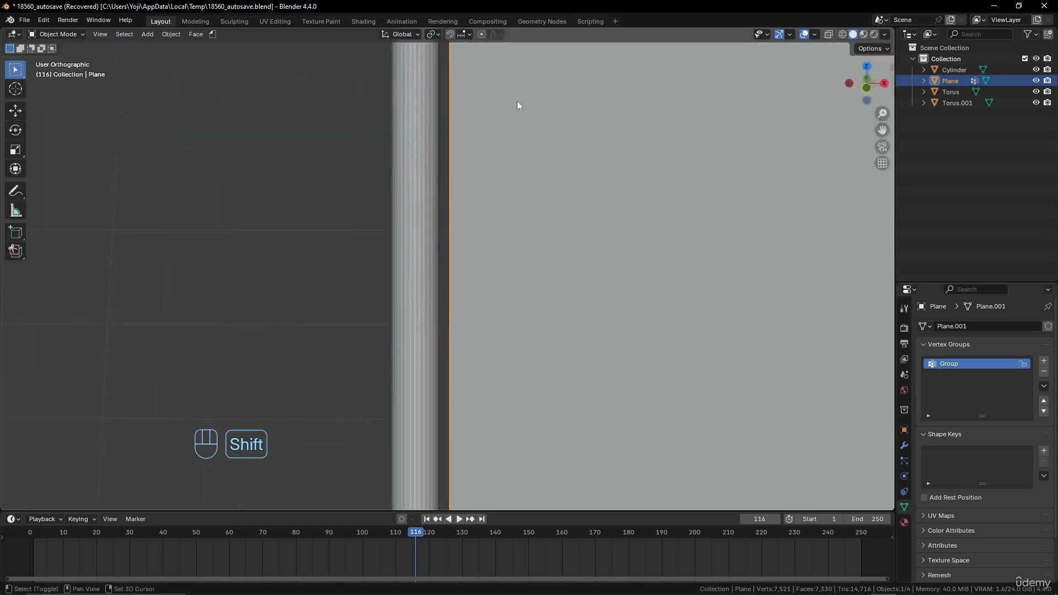
{"action": "middle_click_drag", "start_coordinate": [517, 104], "coordinate": [524, 254], "text": "shift"}
{"action": "left_click", "coordinate": [476, 137]}
{"action": "scroll", "coordinate": [477, 138], "scroll_direction": "up", "scroll_amount": 4}
{"action": "middle_click_drag", "start_coordinate": [496, 138], "coordinate": [488, 267], "text": "shift"}
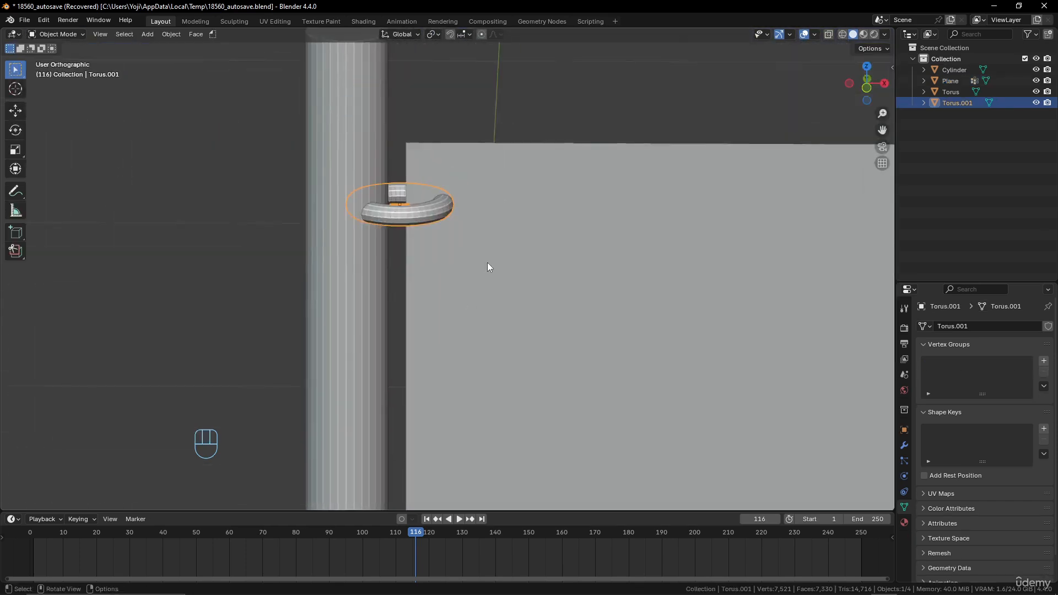
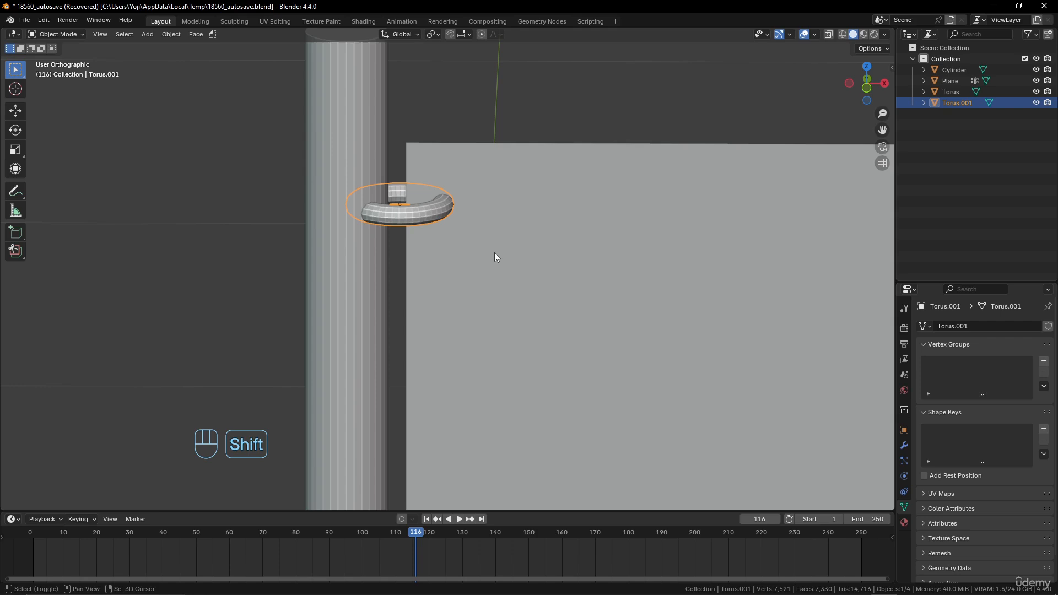
{"action": "key", "text": "shift+d"}
{"action": "key", "text": "r"}
{"action": "key", "text": "x"}
{"action": "key", "text": "KP_9"}
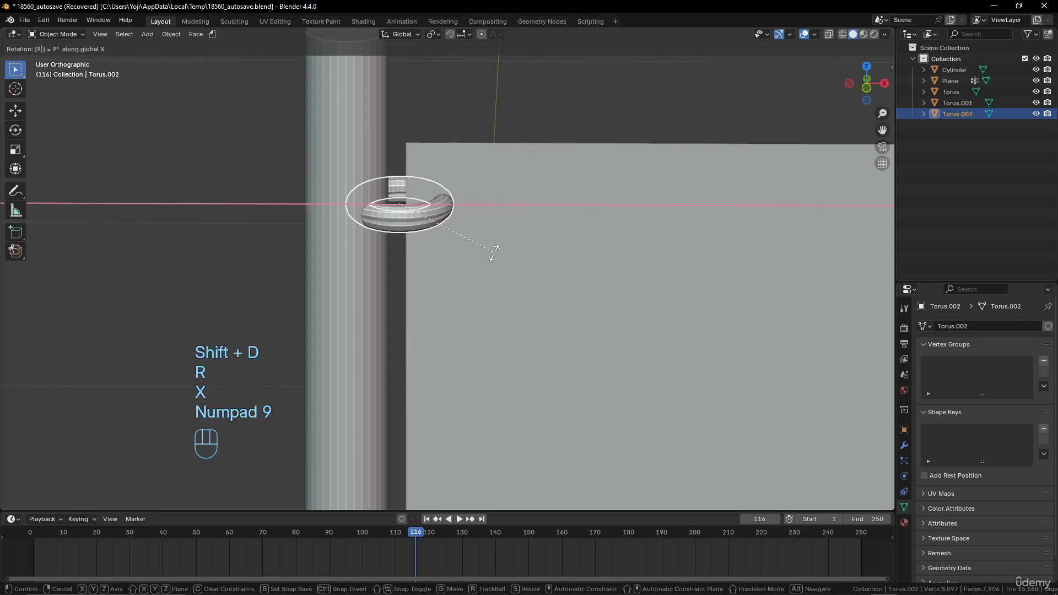
{"action": "key", "text": "KP_0"}
{"action": "left_click", "coordinate": [496, 256]}
Scale the rotated ring copy to about 0.63 and move it about 0.07 m along X into the flag's corner.
{"action": "key", "text": "s"}
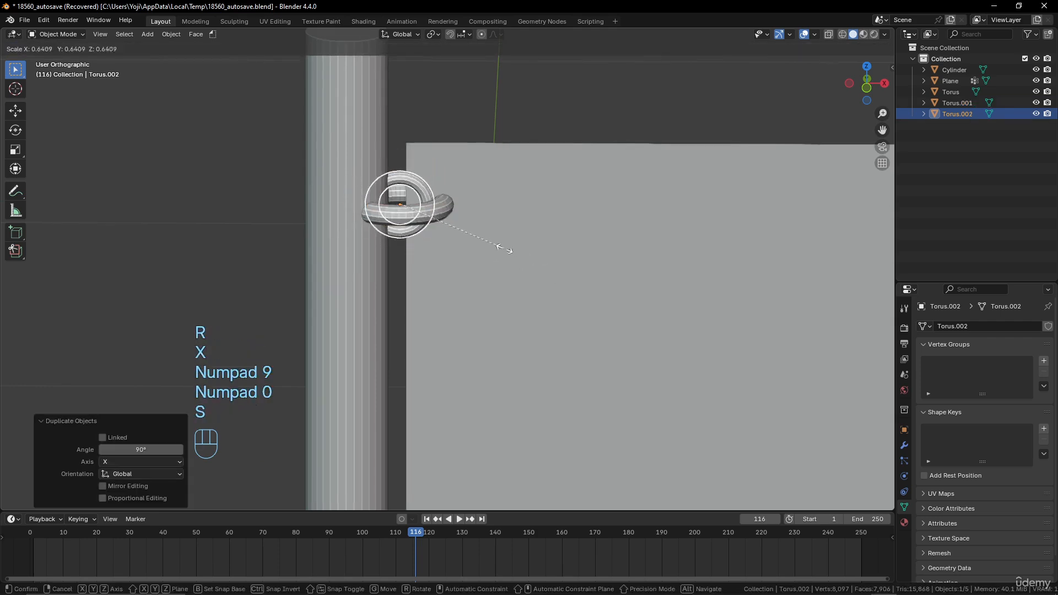
{"action": "left_click", "coordinate": [503, 249]}
{"action": "key", "text": "g"}
{"action": "key", "text": "y"}
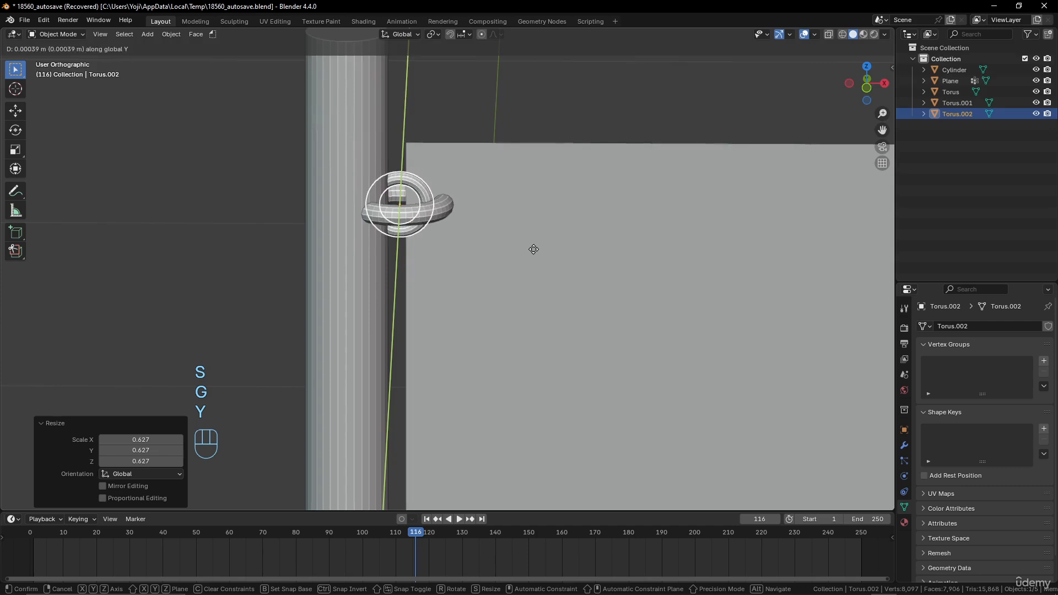
{"action": "key", "text": "x"}
{"action": "left_click", "coordinate": [547, 253]}
Duplicate the small ring about 2.25 m down along Z and nudge the copy up about 0.007 m to align with the lower ring.
{"action": "scroll", "coordinate": [532, 304], "scroll_direction": "down", "scroll_amount": 10}
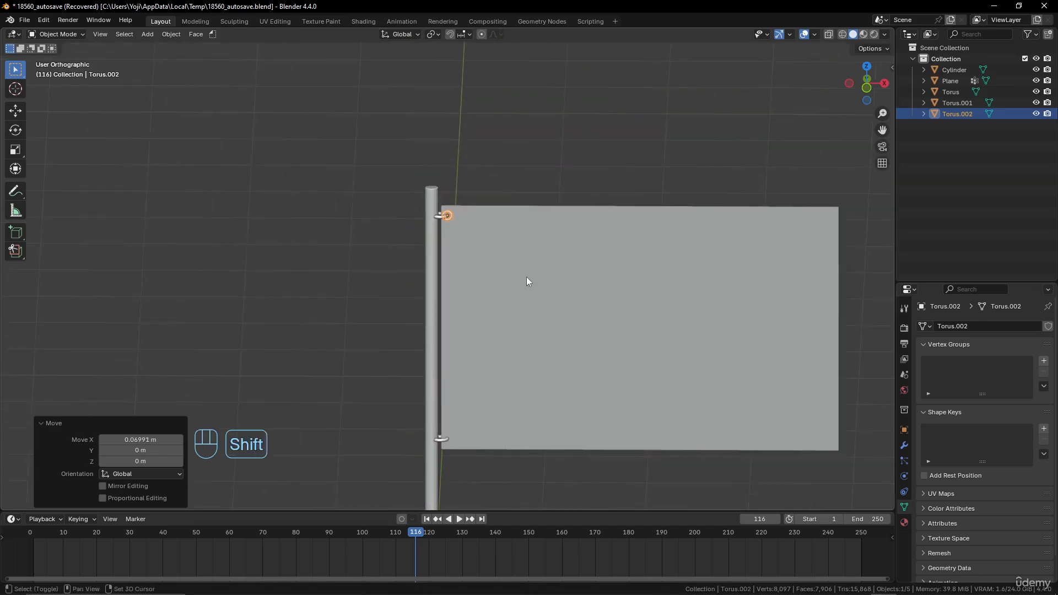
{"action": "key", "text": "shift+d"}
{"action": "key", "text": "z"}
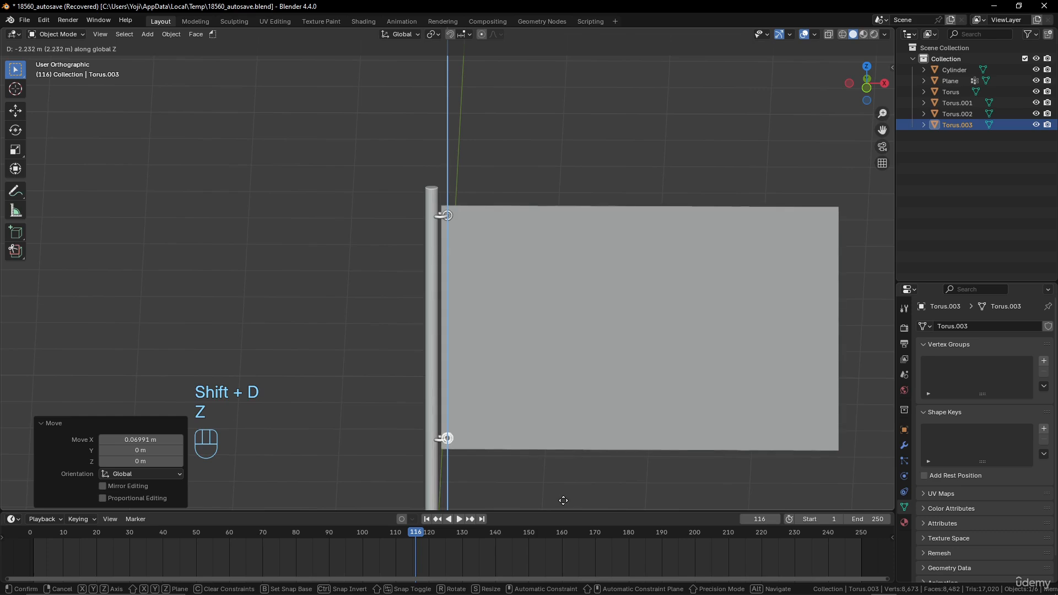
{"action": "left_click", "coordinate": [564, 504]}
{"action": "key", "text": "KP_Decimal"}
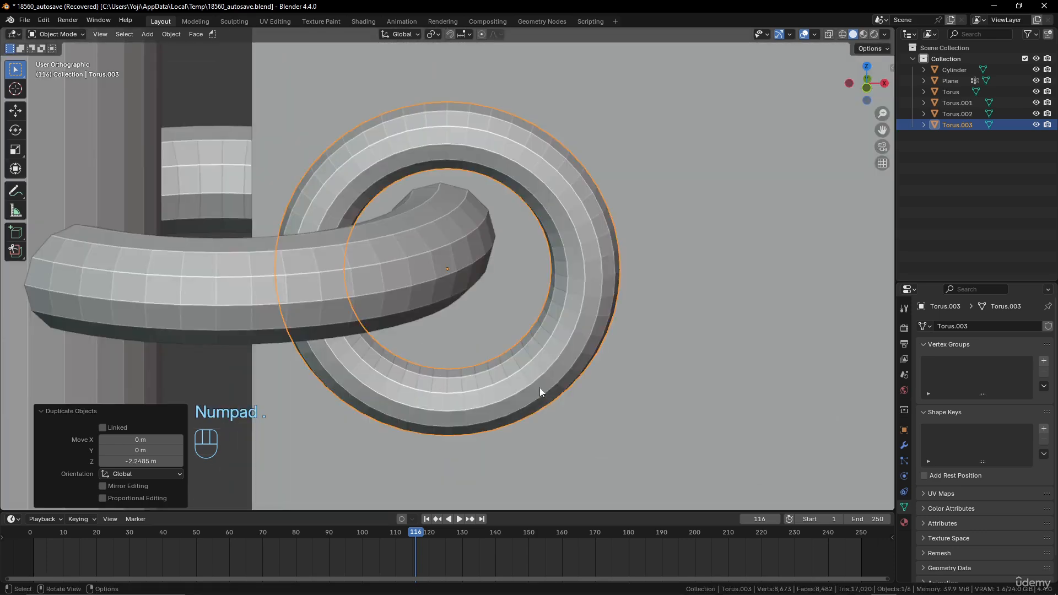
{"action": "key", "text": "g"}
{"action": "key", "text": "z"}
{"action": "left_click", "coordinate": [547, 363]}
Select the flag plane and add Cloth physics to it.
{"action": "scroll", "coordinate": [546, 331], "scroll_direction": "down", "scroll_amount": 10}
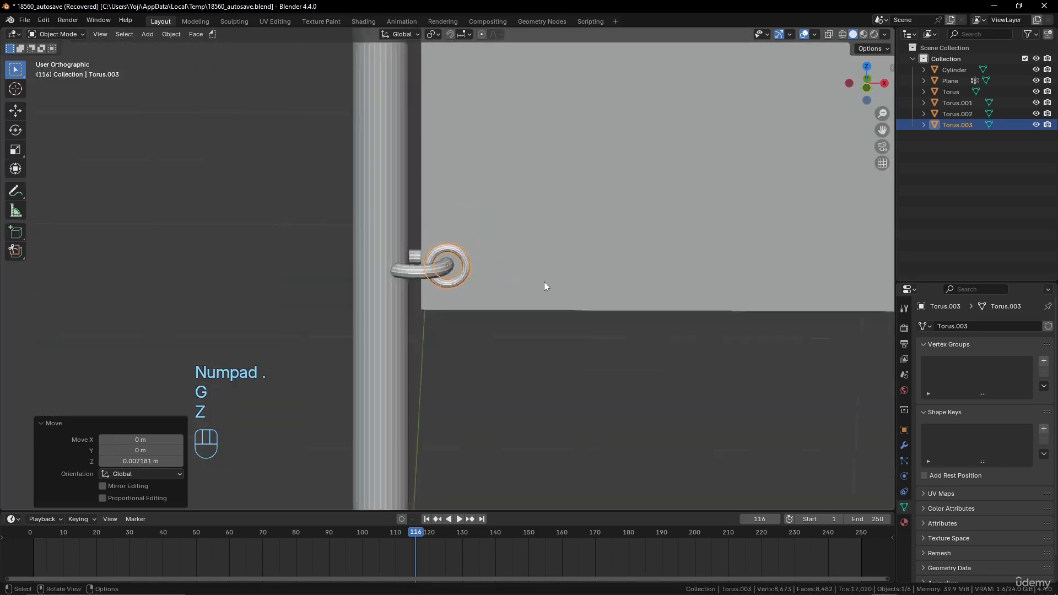
{"action": "scroll", "coordinate": [544, 282], "scroll_direction": "down", "scroll_amount": 6}
{"action": "middle_click_drag", "start_coordinate": [536, 247], "coordinate": [502, 342], "text": "shift"}
{"action": "scroll", "coordinate": [501, 343], "scroll_direction": "down", "scroll_amount": 1}
{"action": "left_click", "coordinate": [524, 300]}
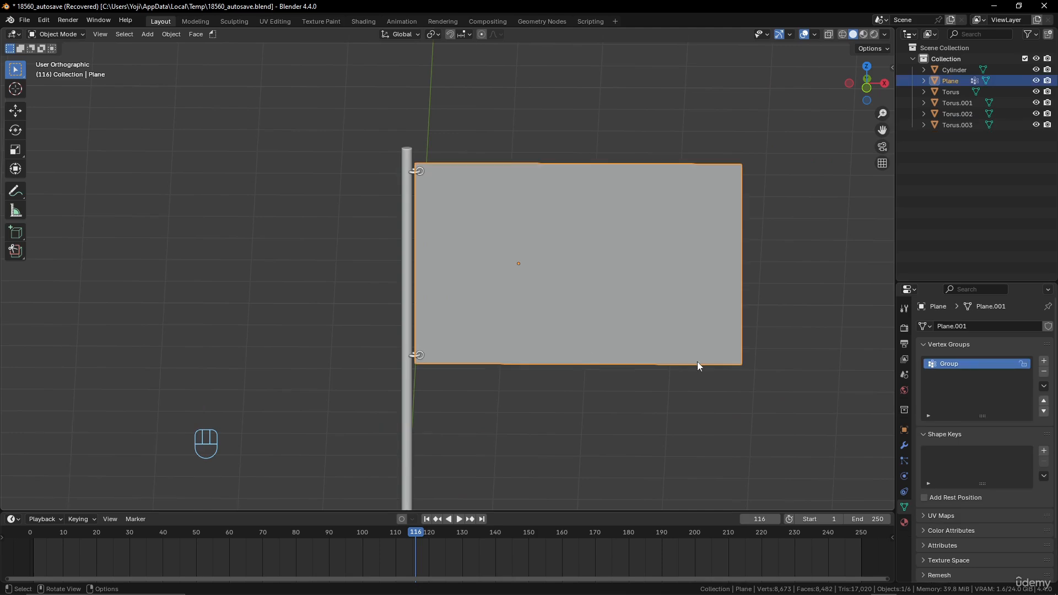
{"action": "scroll", "coordinate": [963, 469], "scroll_direction": "down", "scroll_amount": 2}
{"action": "left_click", "coordinate": [905, 446]}
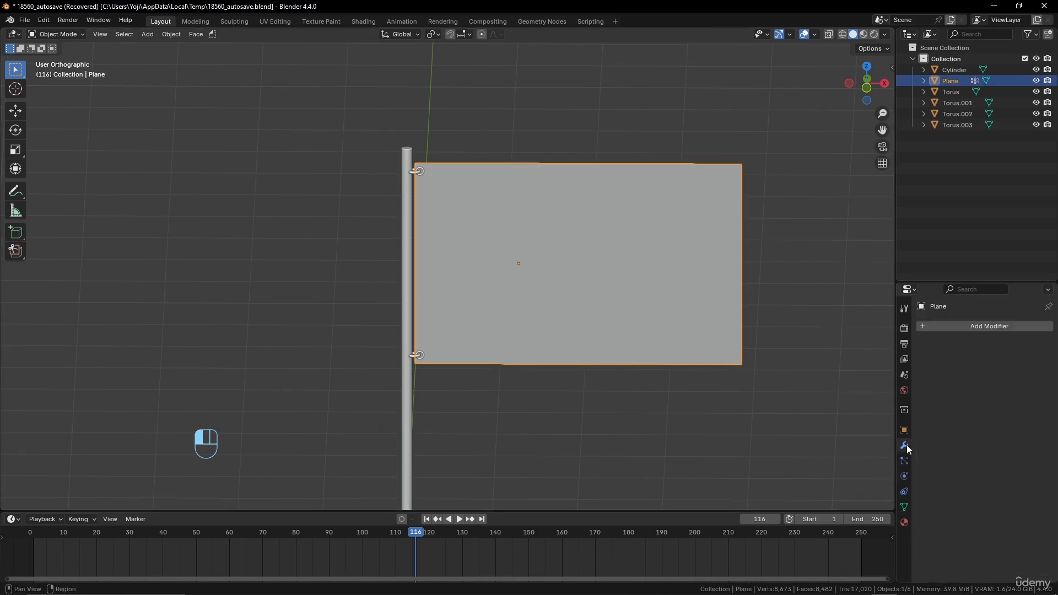
{"action": "left_click", "coordinate": [971, 326]}
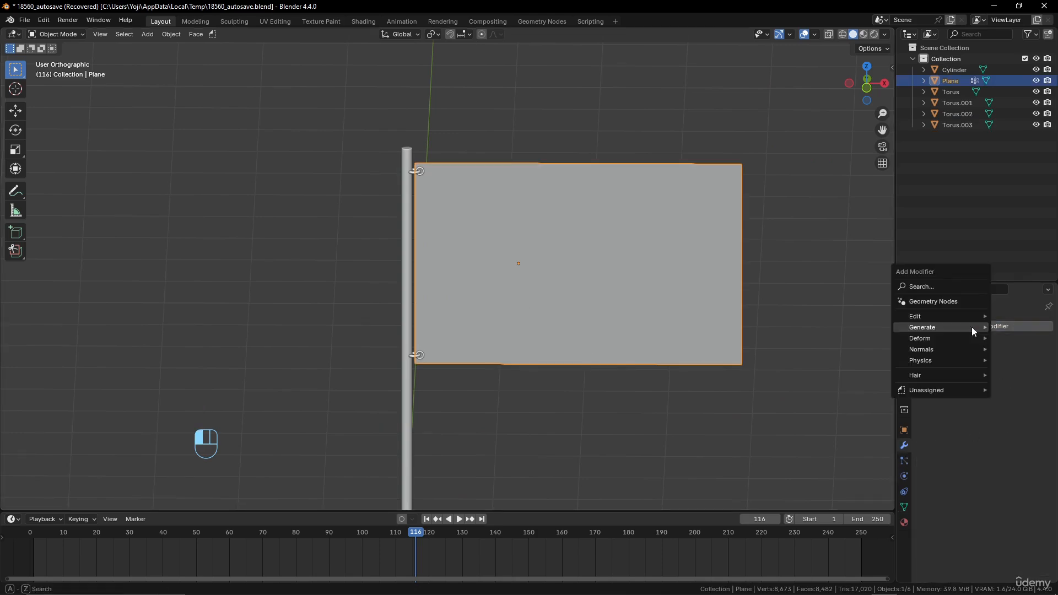
{"action": "left_click", "coordinate": [905, 476]}
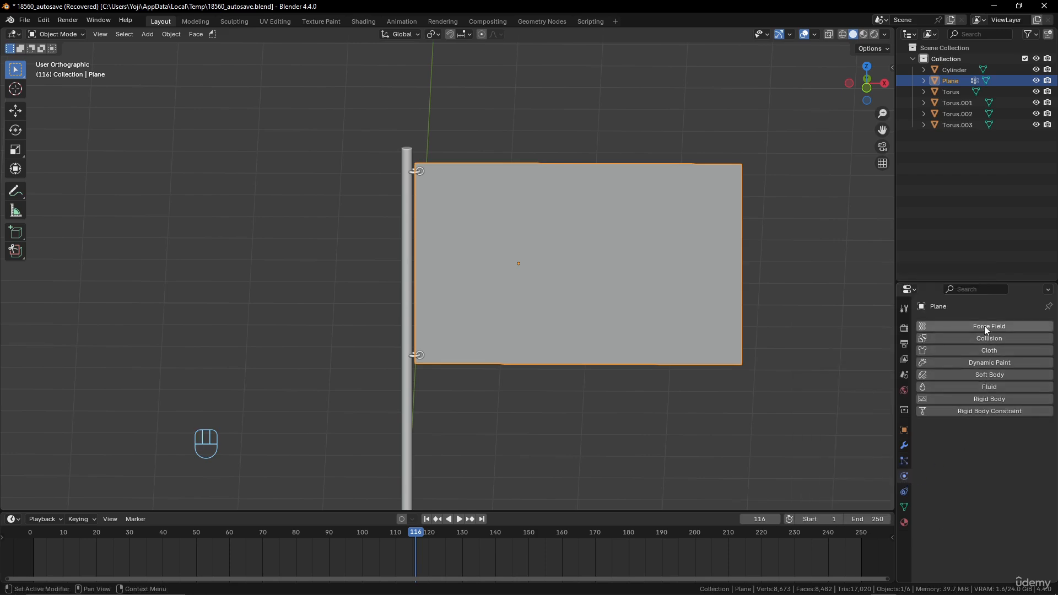
{"action": "left_click", "coordinate": [988, 350]}
Enable Self Collisions for the flag's cloth and set its Pin Group to the vertex group Group.
{"action": "scroll", "coordinate": [1003, 448], "scroll_direction": "down", "scroll_amount": 8}
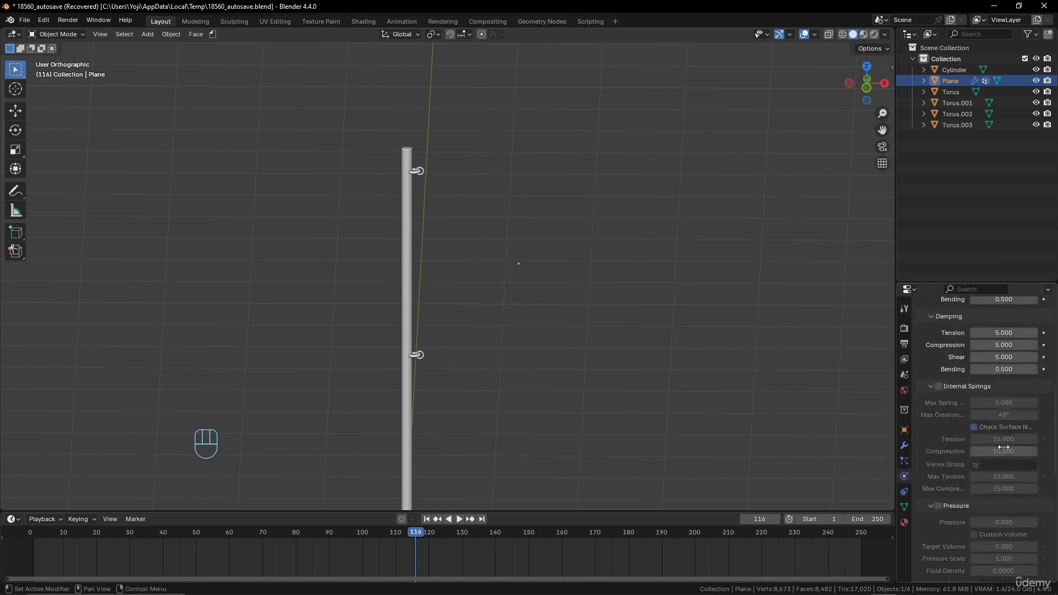
{"action": "scroll", "coordinate": [1003, 448], "scroll_direction": "down", "scroll_amount": 10}
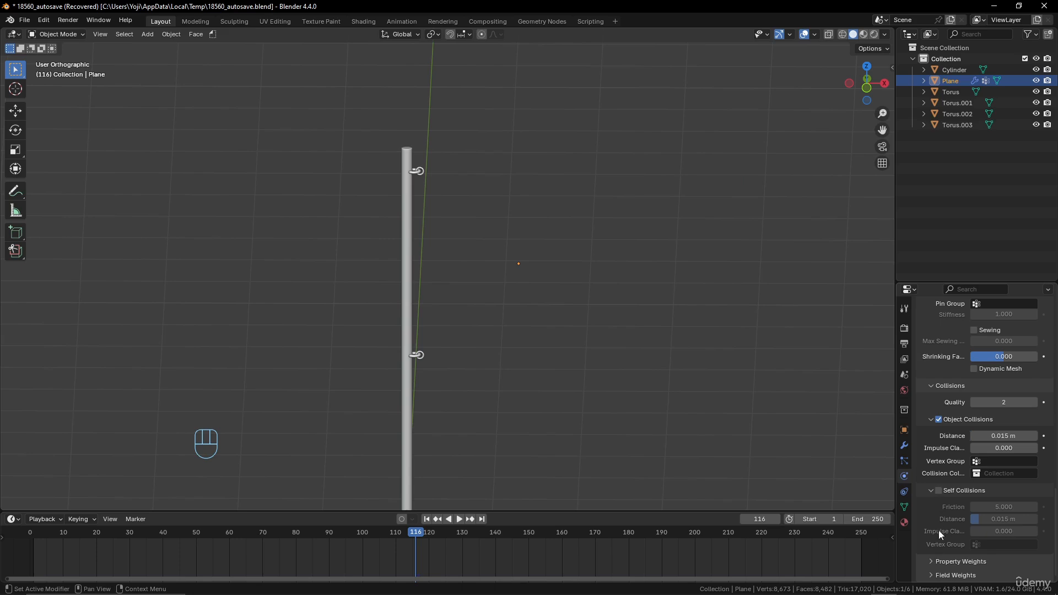
{"action": "left_click", "coordinate": [938, 490]}
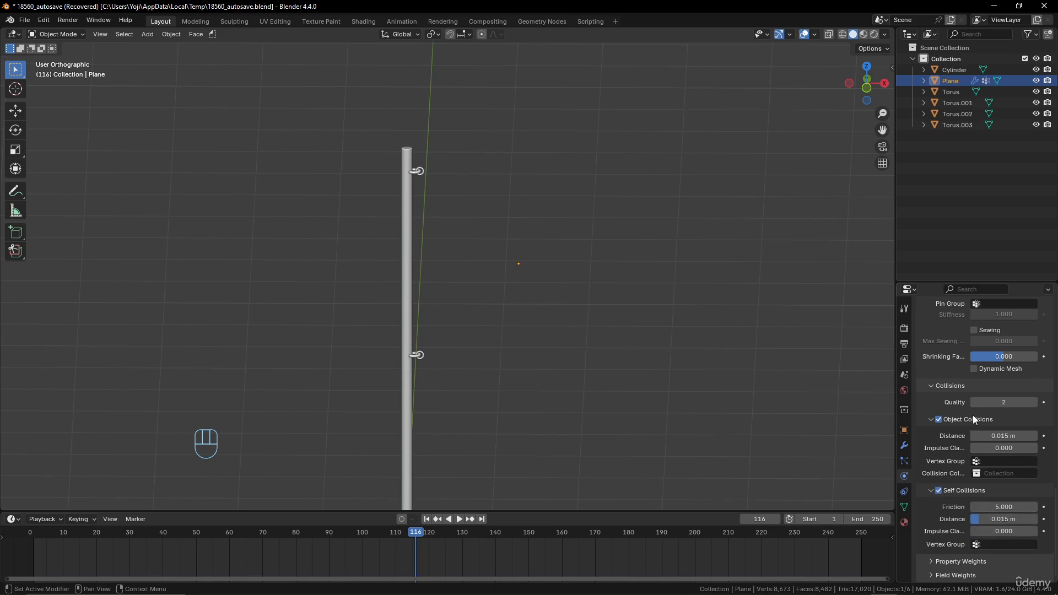
{"action": "scroll", "coordinate": [944, 412], "scroll_direction": "up", "scroll_amount": 3}
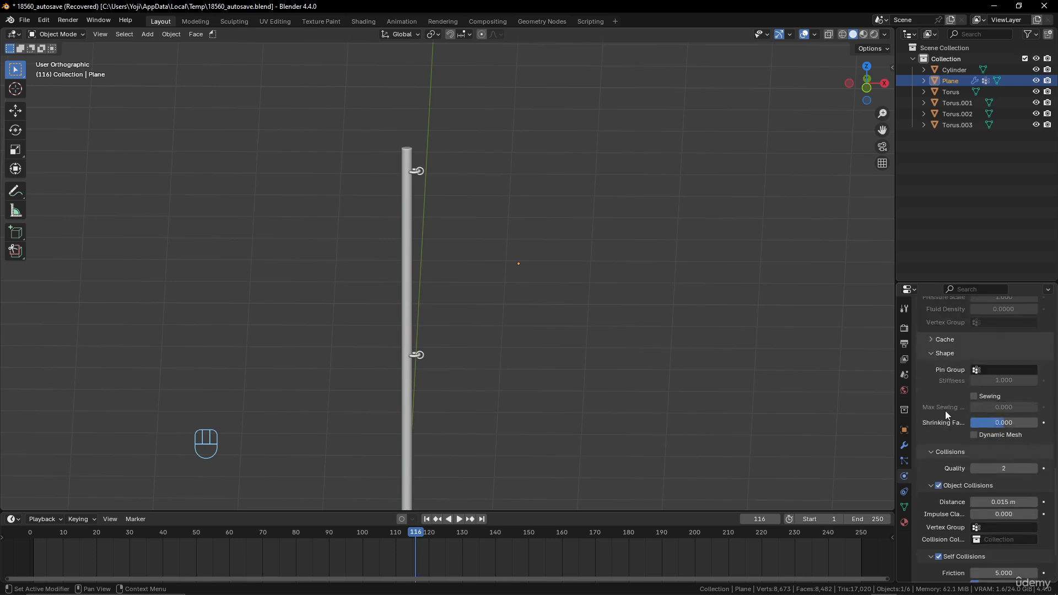
{"action": "scroll", "coordinate": [945, 411], "scroll_direction": "up", "scroll_amount": 6}
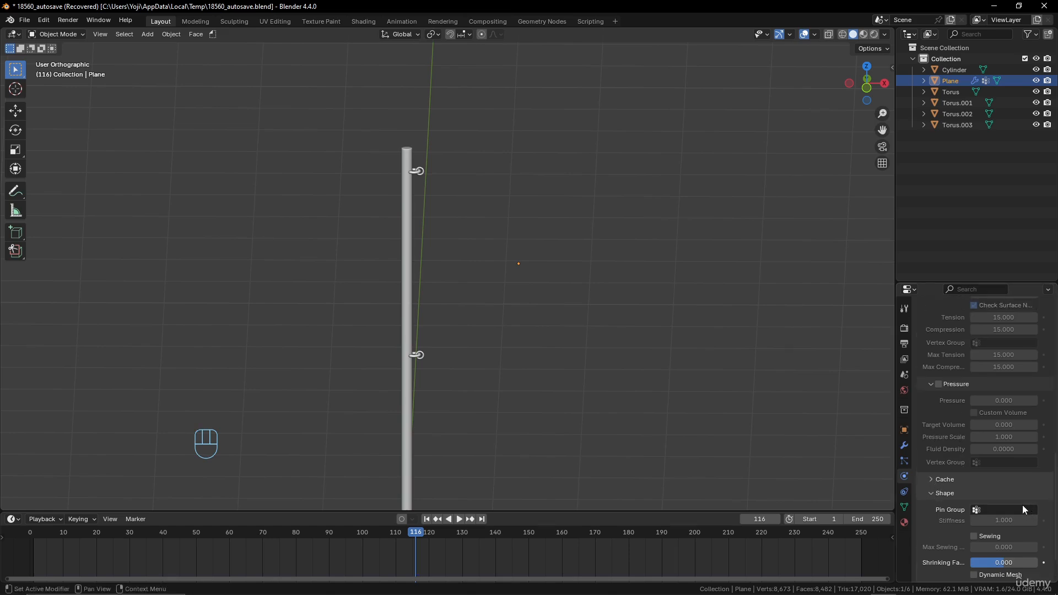
{"action": "left_click", "coordinate": [979, 509]}
{"action": "left_click", "coordinate": [913, 396]}
Play the flag's cloth simulation from frame 1 to check the pinning, stop it, and return to frame 1.
{"action": "scroll", "coordinate": [475, 385], "scroll_direction": "down", "scroll_amount": 8}
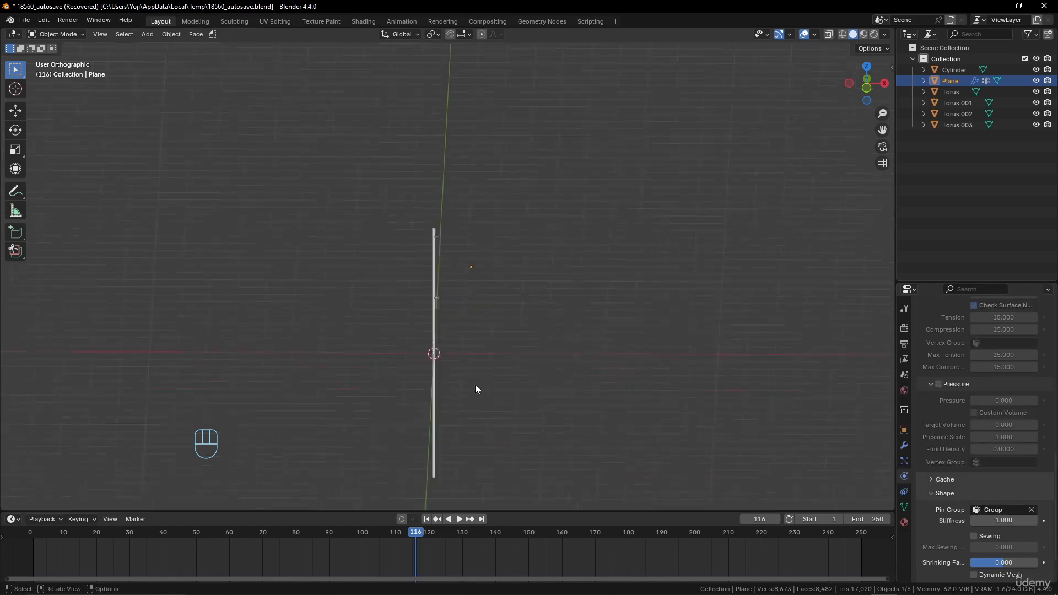
{"action": "left_click", "coordinate": [427, 519]}
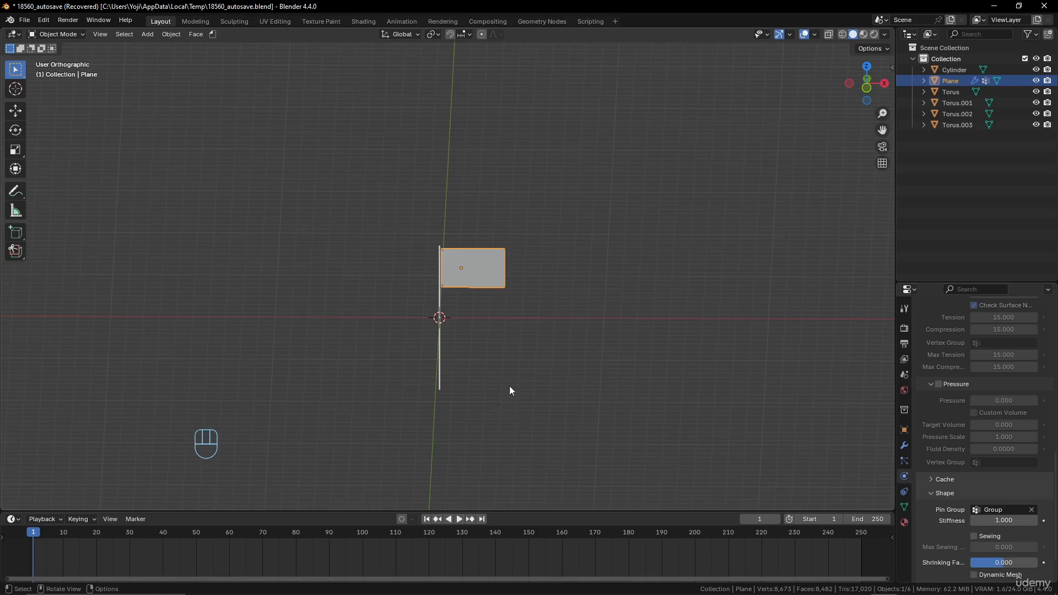
{"action": "scroll", "coordinate": [528, 315], "scroll_direction": "up", "scroll_amount": 8}
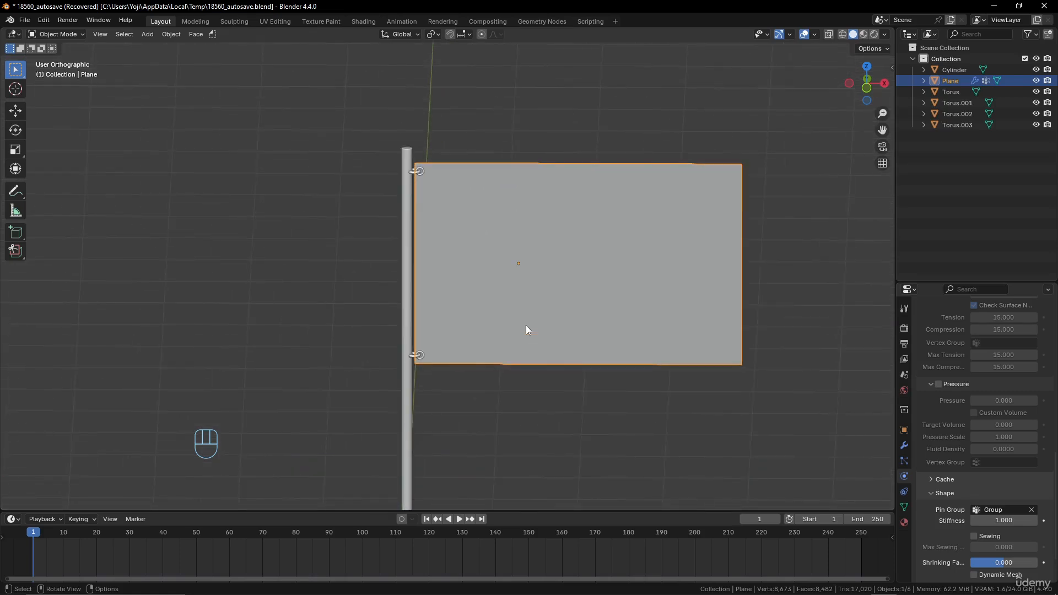
{"action": "left_click", "coordinate": [459, 519]}
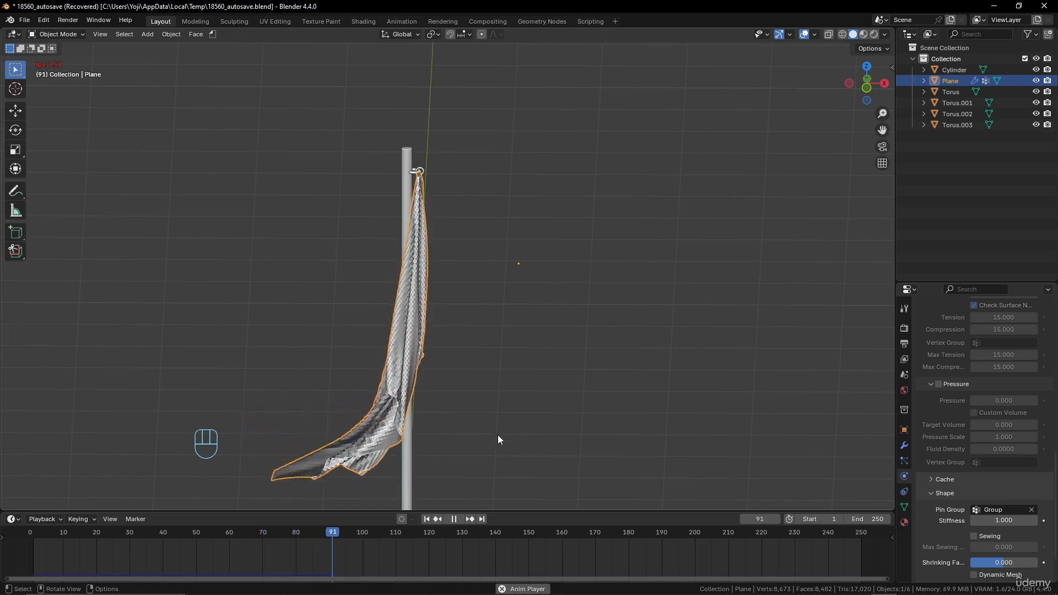
{"action": "key", "text": "space"}
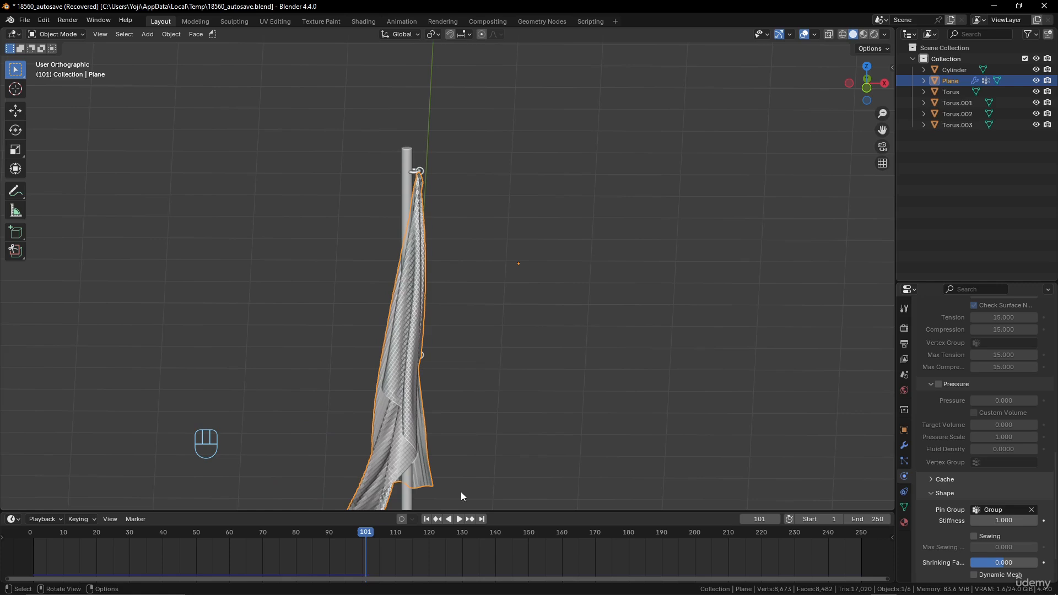
{"action": "left_click", "coordinate": [427, 519]}
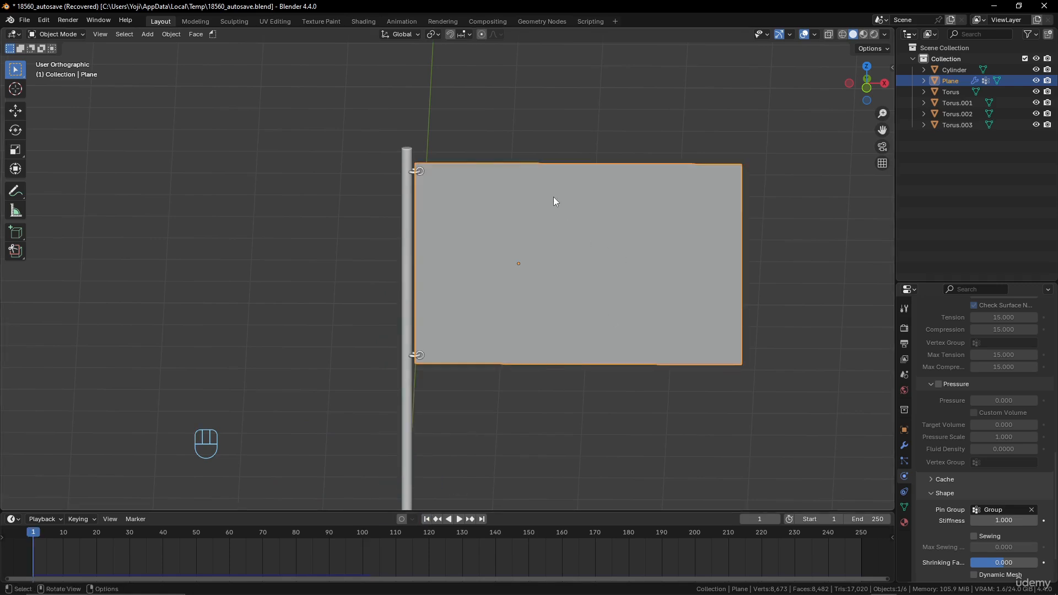
Add a Wind force field at the base of the scene and raise its strength to about 33.23.
{"action": "scroll", "coordinate": [325, 193], "scroll_direction": "down", "scroll_amount": 1}
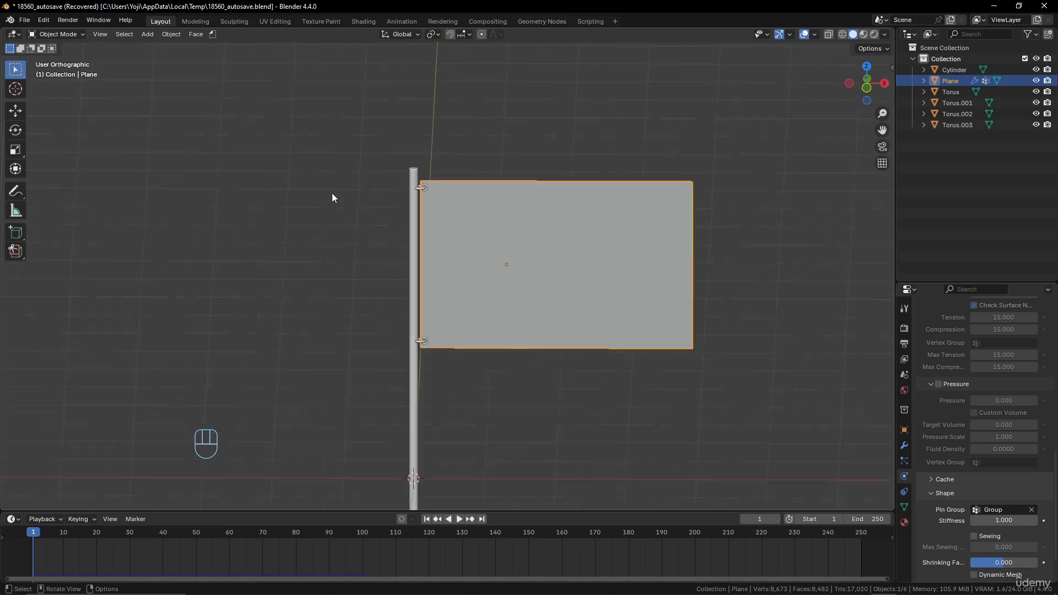
{"action": "key", "text": "shift+a"}
{"action": "mouse_move", "coordinate": [332, 193]}
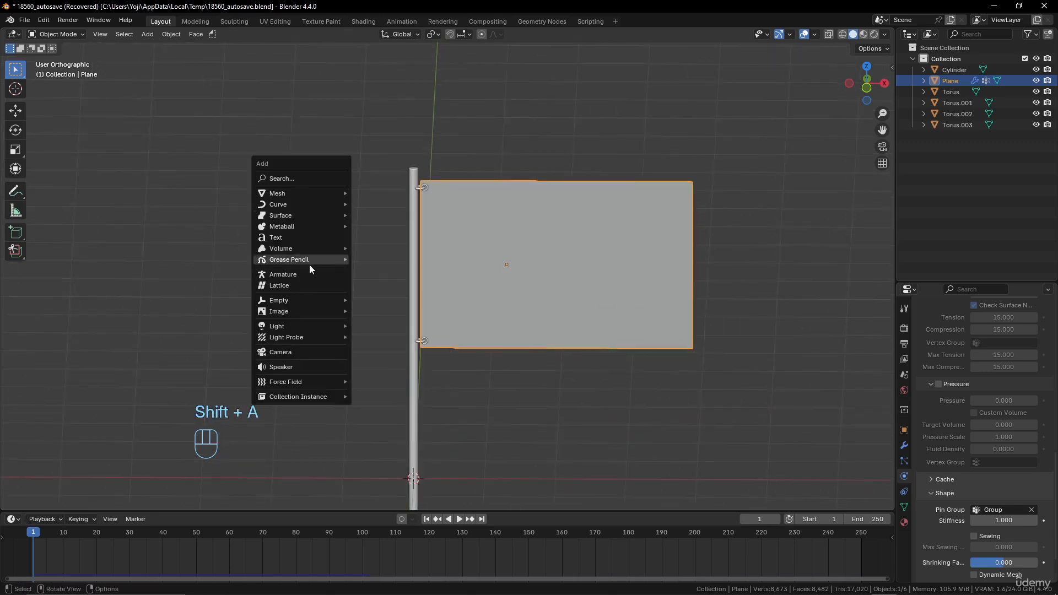
{"action": "mouse_move", "coordinate": [306, 382]}
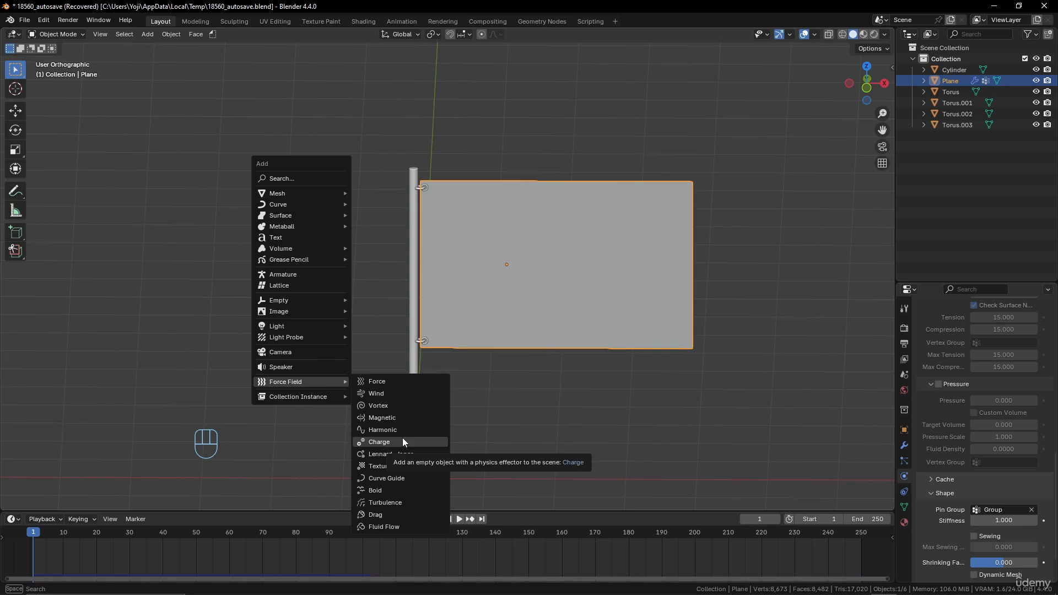
{"action": "left_click", "coordinate": [400, 393]}
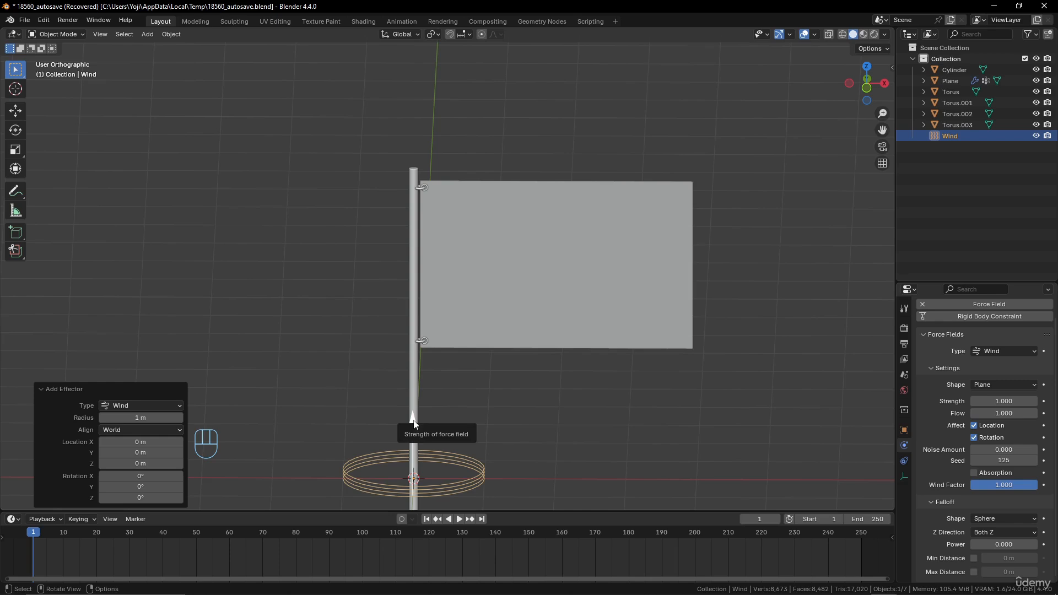
{"action": "left_click_drag", "start_coordinate": [414, 424], "coordinate": [472, 379]}
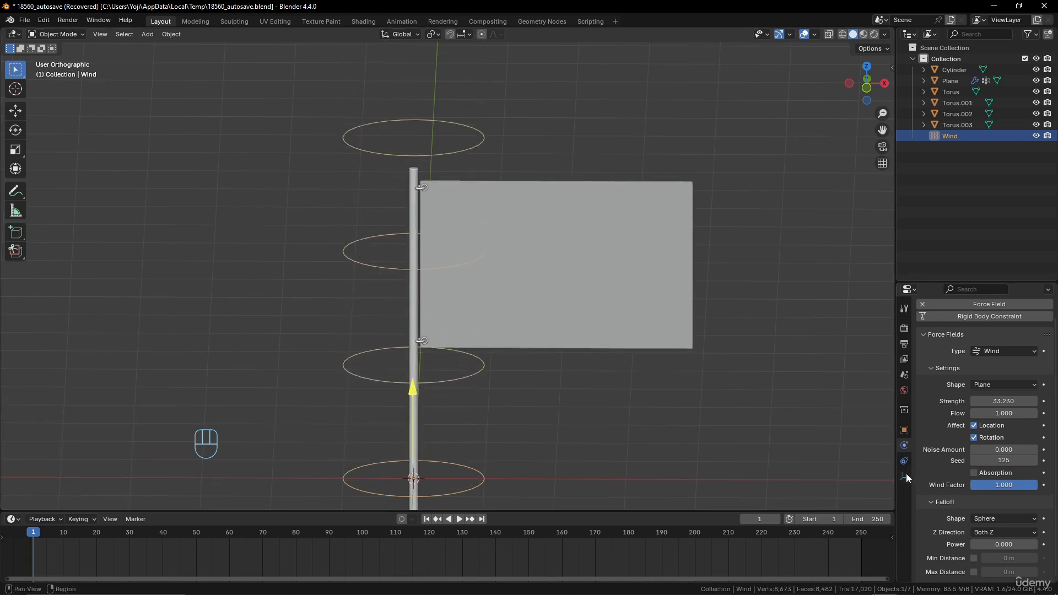
Rotate the wind force field in the view by about 47° and another 43° so it blows horizontally along the flag.
{"action": "key", "text": "r"}
{"action": "left_click", "coordinate": [626, 468]}
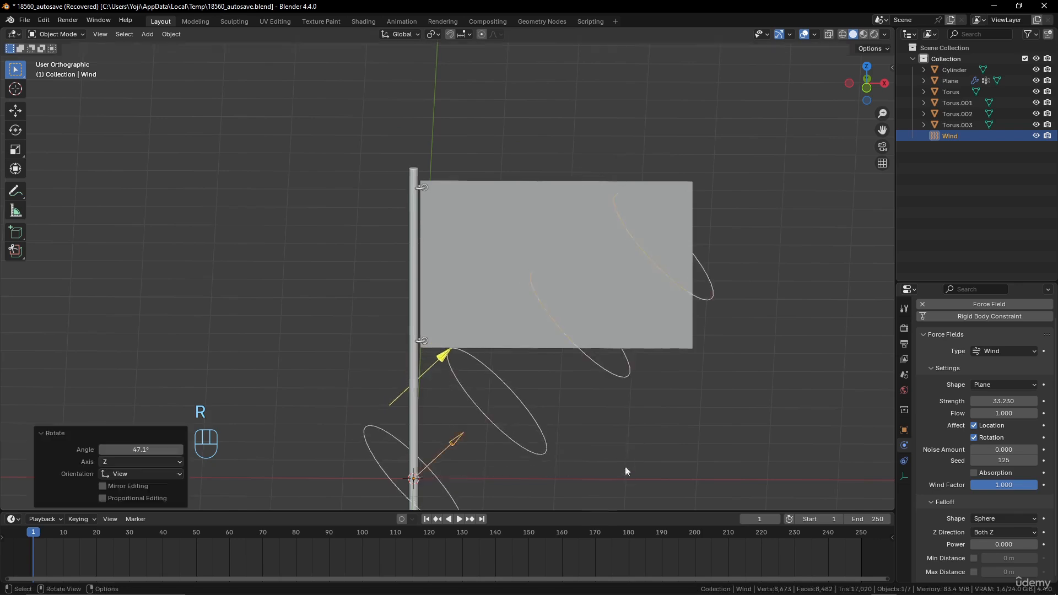
{"action": "scroll", "coordinate": [605, 378], "scroll_direction": "down", "scroll_amount": 4}
{"action": "key", "text": "r"}
{"action": "left_click", "coordinate": [535, 421]}
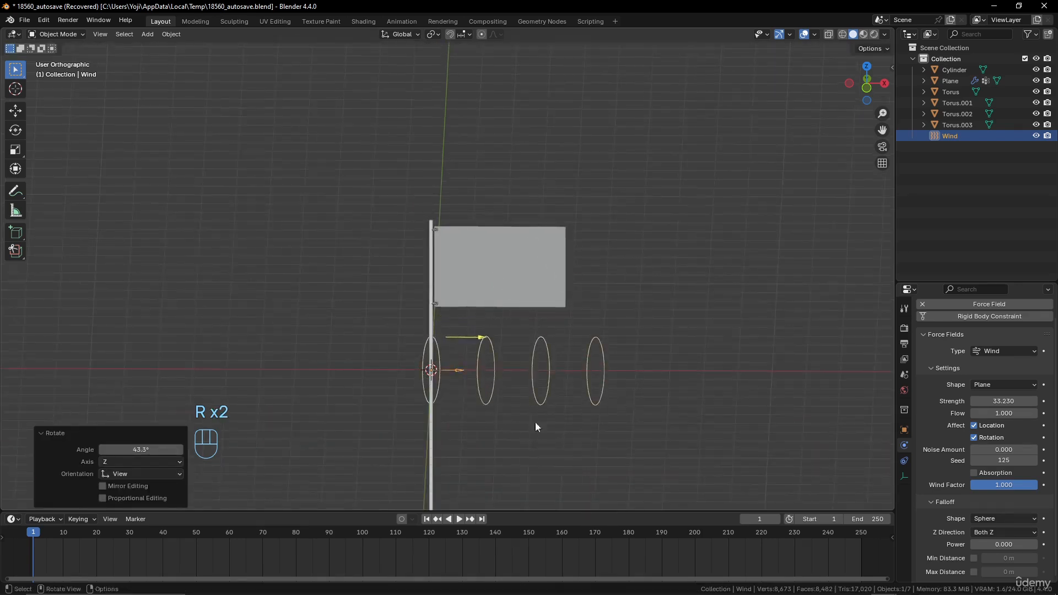
Set the wind force field's strength to 500 in its physics settings.
{"action": "middle_click_drag", "start_coordinate": [535, 422], "coordinate": [525, 384]}
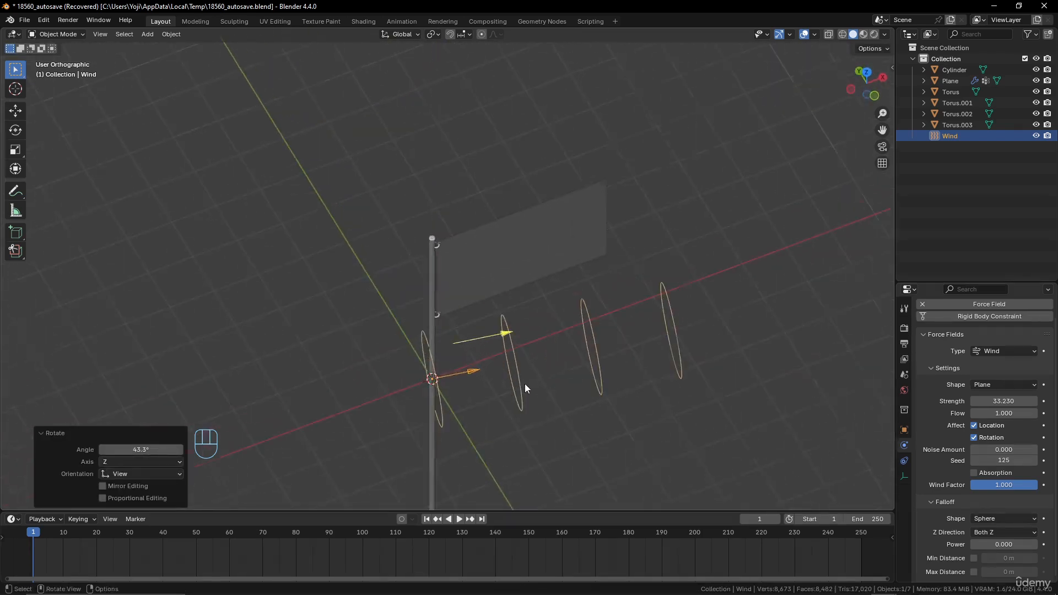
{"action": "left_click", "coordinate": [905, 476]}
{"action": "left_click", "coordinate": [904, 447]}
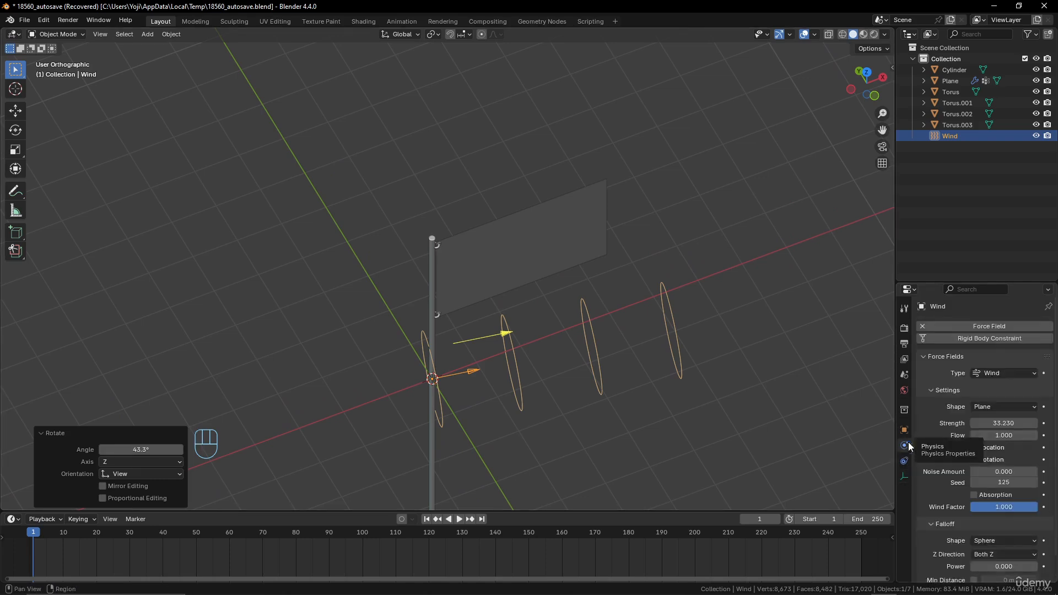
{"action": "left_click", "coordinate": [1008, 421]}
{"action": "type", "text": "500"}
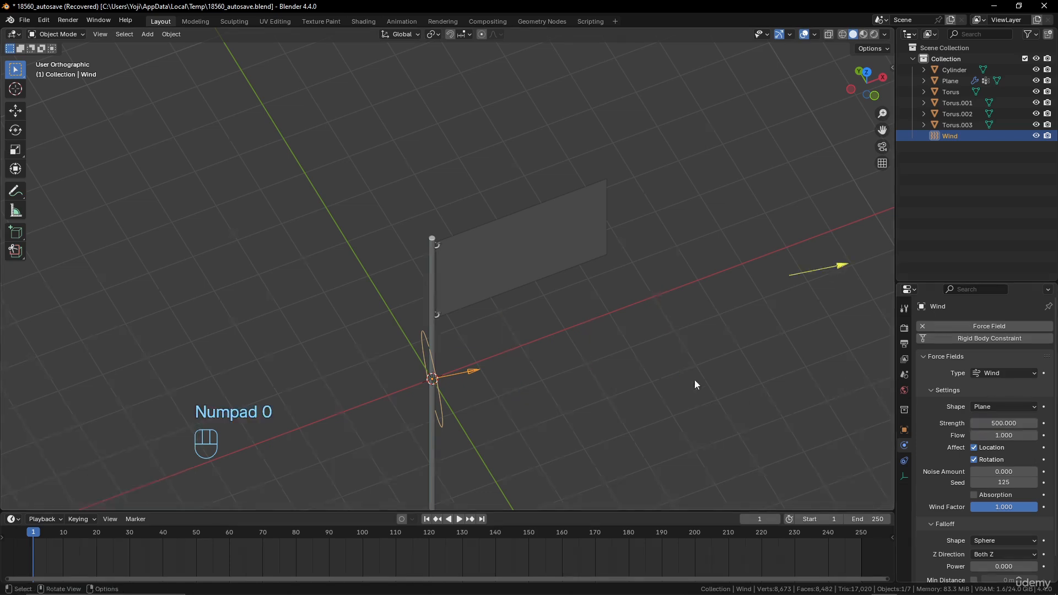
Select the flag and apply the cloth preset with a 0.15 kg vertex mass and tension, compression and shear of 5.
{"action": "scroll", "coordinate": [634, 359], "scroll_direction": "down", "scroll_amount": 6}
{"action": "scroll", "coordinate": [633, 359], "scroll_direction": "up", "scroll_amount": 5}
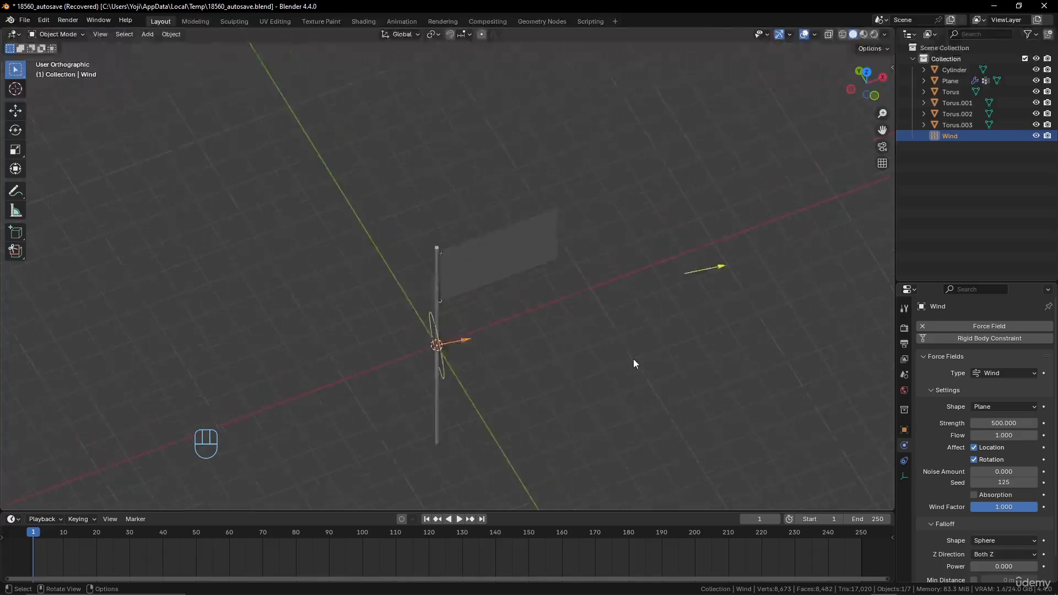
{"action": "left_click", "coordinate": [553, 276]}
{"action": "middle_click_drag", "start_coordinate": [609, 366], "coordinate": [601, 345]}
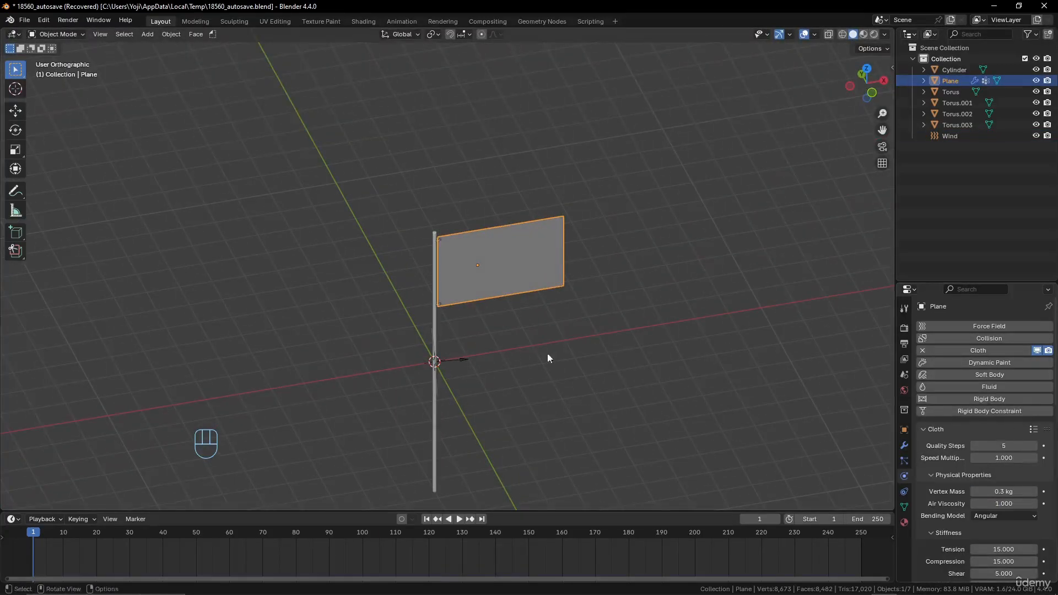
{"action": "scroll", "coordinate": [548, 356], "scroll_direction": "down", "scroll_amount": 2}
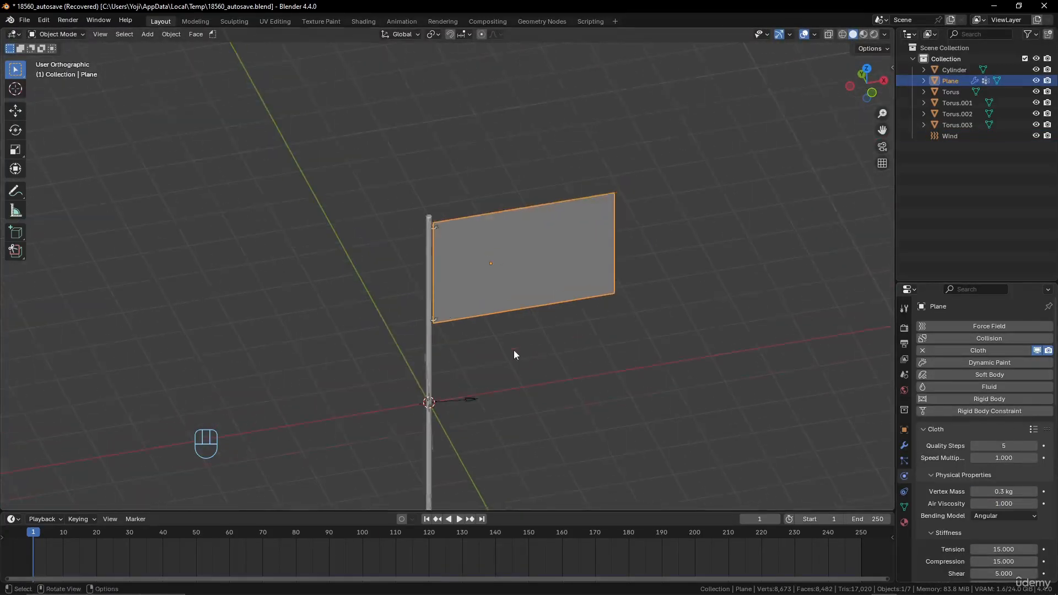
{"action": "left_click", "coordinate": [1036, 430]}
{"action": "left_click", "coordinate": [1006, 387]}
{"action": "scroll", "coordinate": [648, 436], "scroll_direction": "up", "scroll_amount": 5}
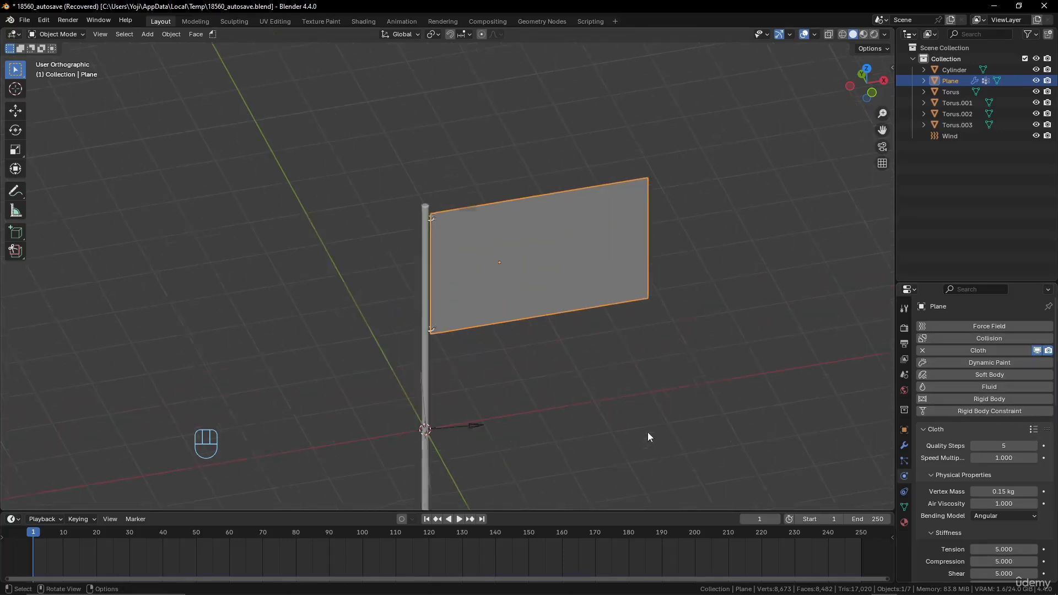
Play the simulation and examine how the flag cloth reacts to the wind from close up and from another angle.
{"action": "left_click", "coordinate": [459, 520]}
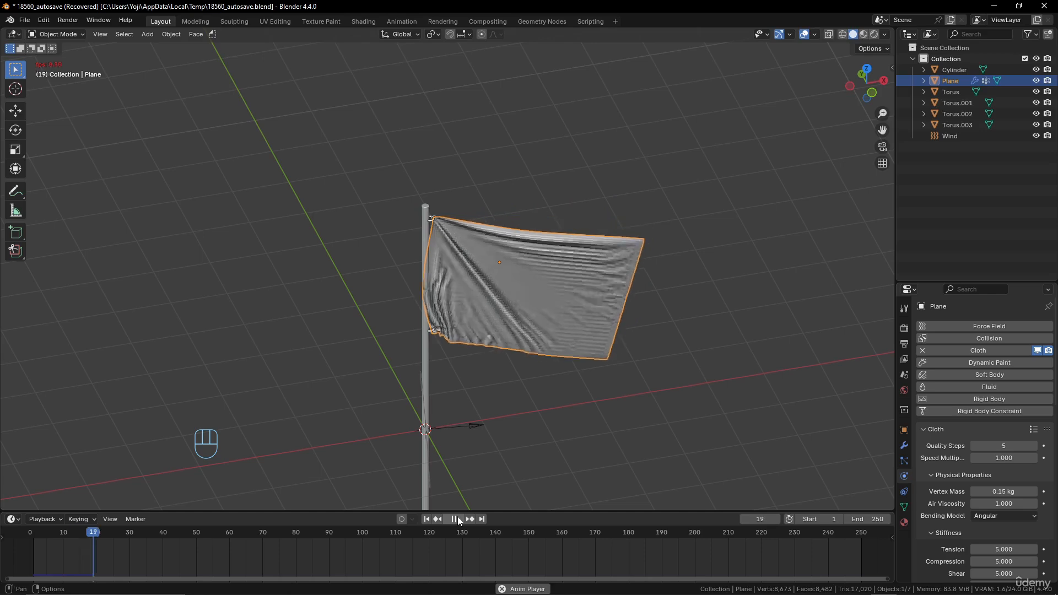
{"action": "scroll", "coordinate": [538, 459], "scroll_direction": "up", "scroll_amount": 1}
{"action": "scroll", "coordinate": [540, 456], "scroll_direction": "up", "scroll_amount": 2}
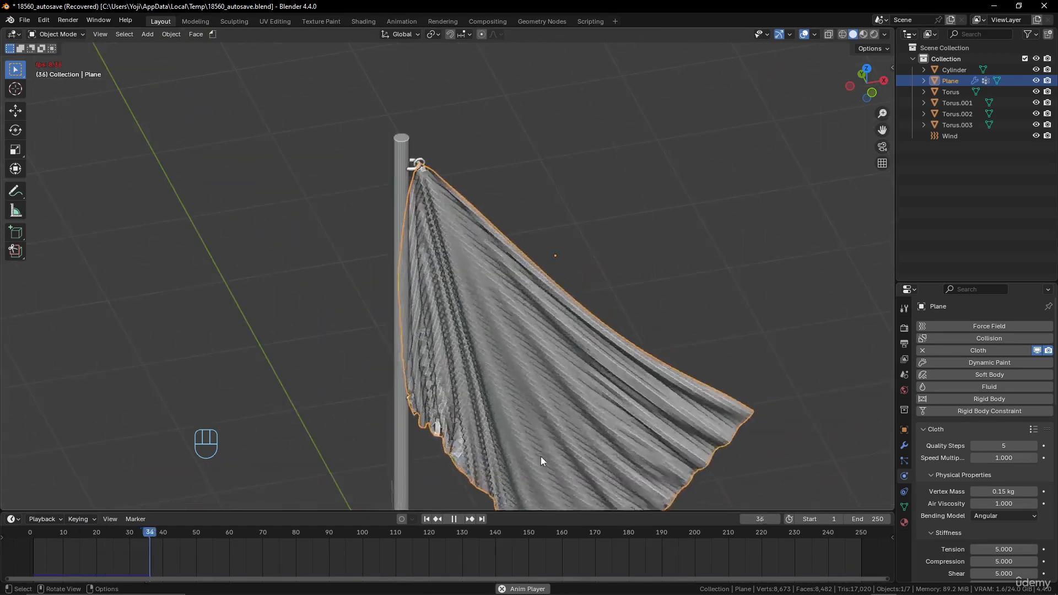
{"action": "scroll", "coordinate": [541, 457], "scroll_direction": "down", "scroll_amount": 3}
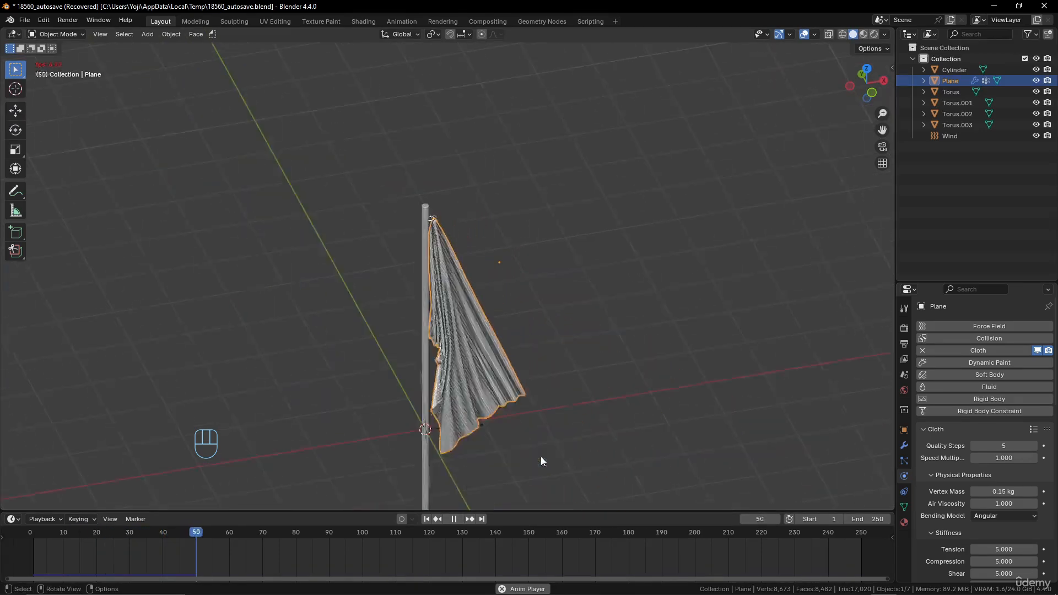
{"action": "middle_click_drag", "start_coordinate": [540, 456], "coordinate": [550, 433]}
Select the wind force field during playback and set its strength to 5000 and its noise amount to 1.
{"action": "left_click", "coordinate": [475, 441]}
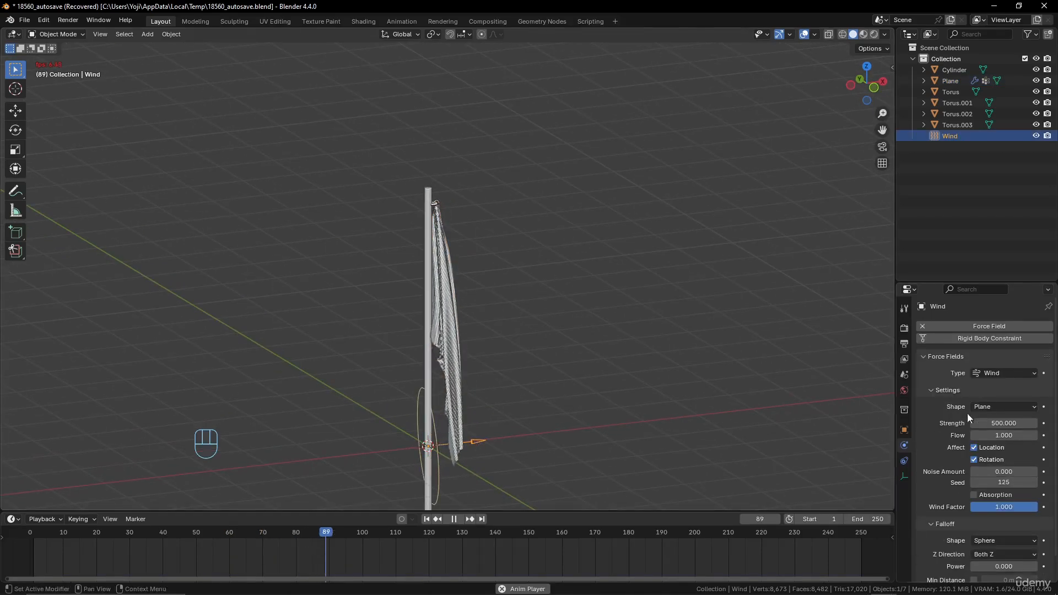
{"action": "left_click", "coordinate": [1008, 423]}
{"action": "type", "text": "5000"}
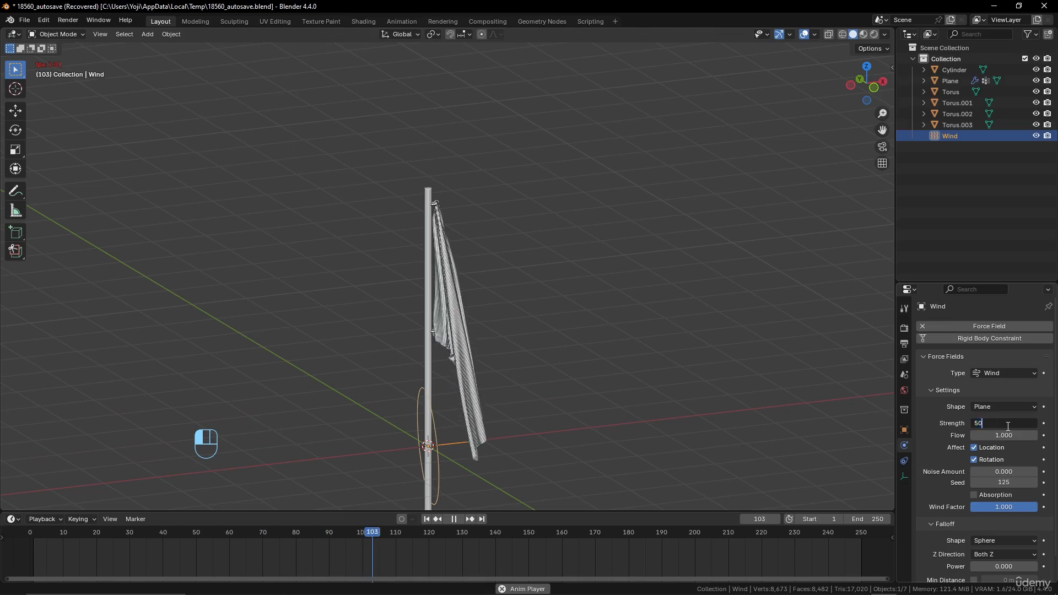
{"action": "key", "text": "Return"}
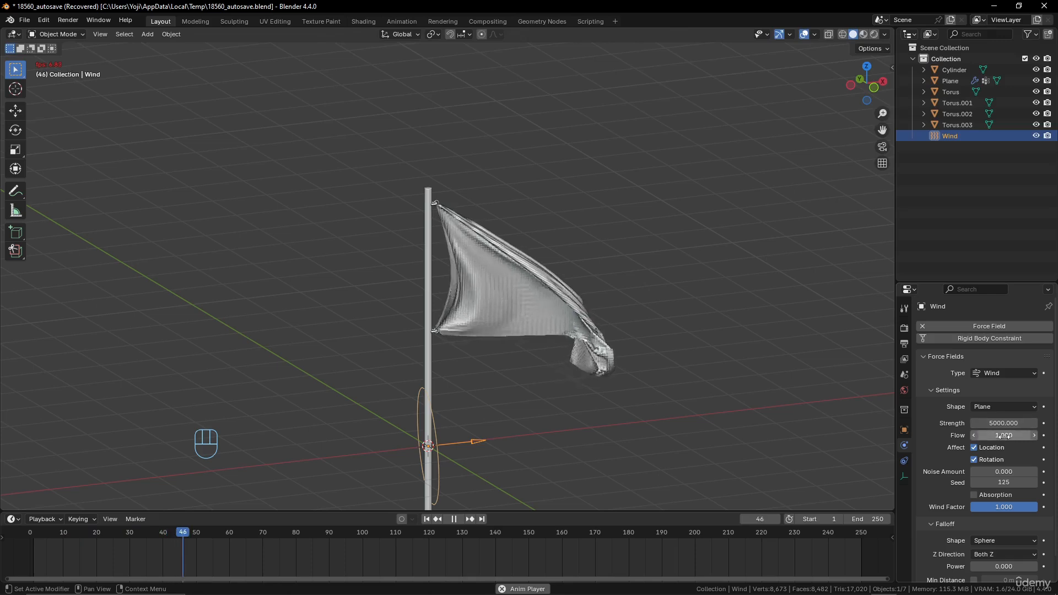
{"action": "left_click", "coordinate": [994, 472]}
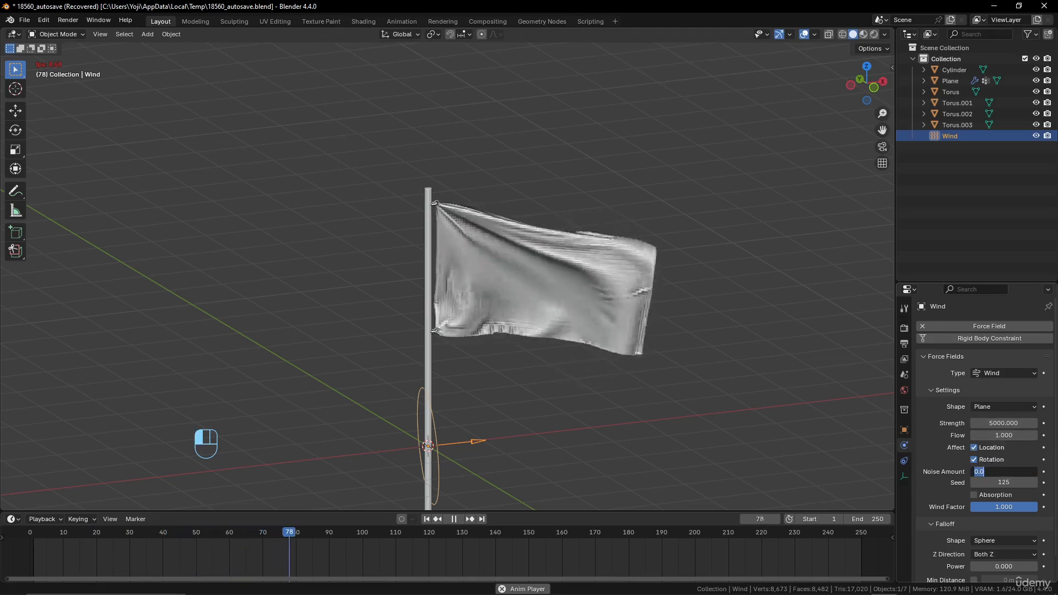
{"action": "type", "text": "1"}
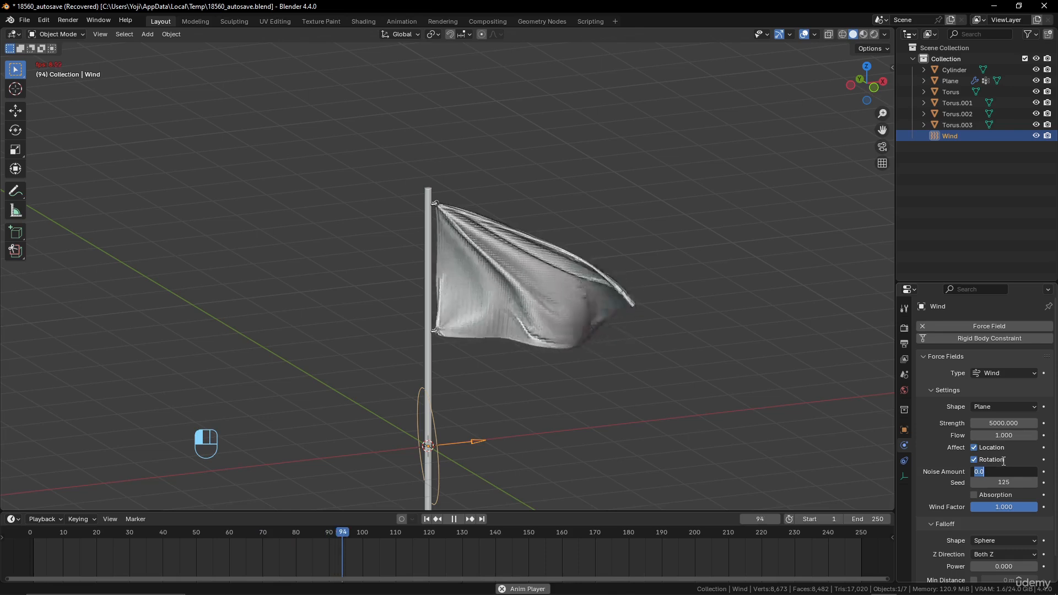
{"action": "key", "text": "Return"}
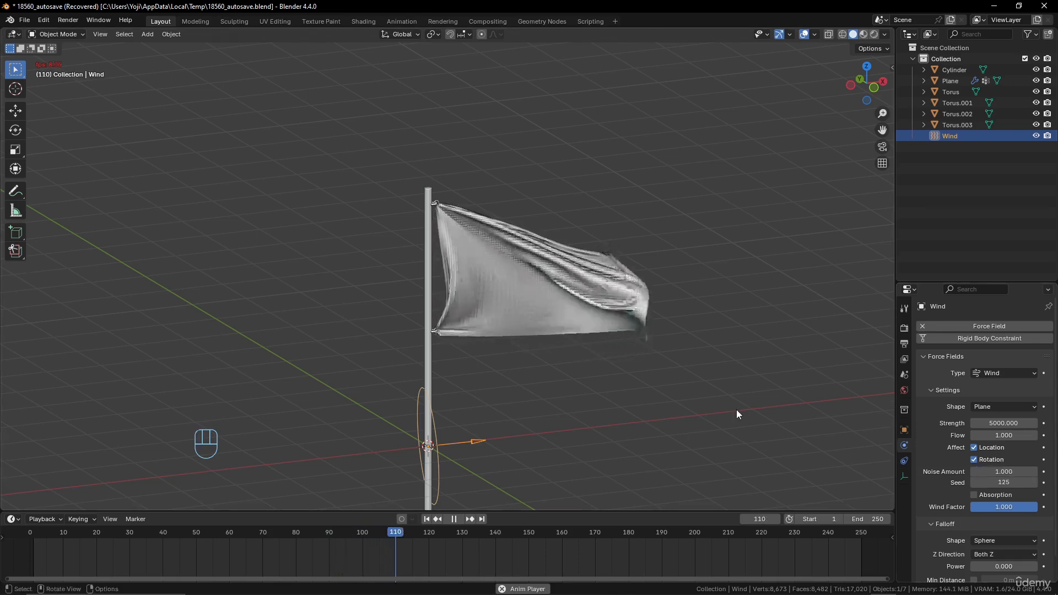
Increase the wind force field's strength to 10000.
{"action": "double_click", "coordinate": [1000, 424]}
{"action": "type", "text": "1"}
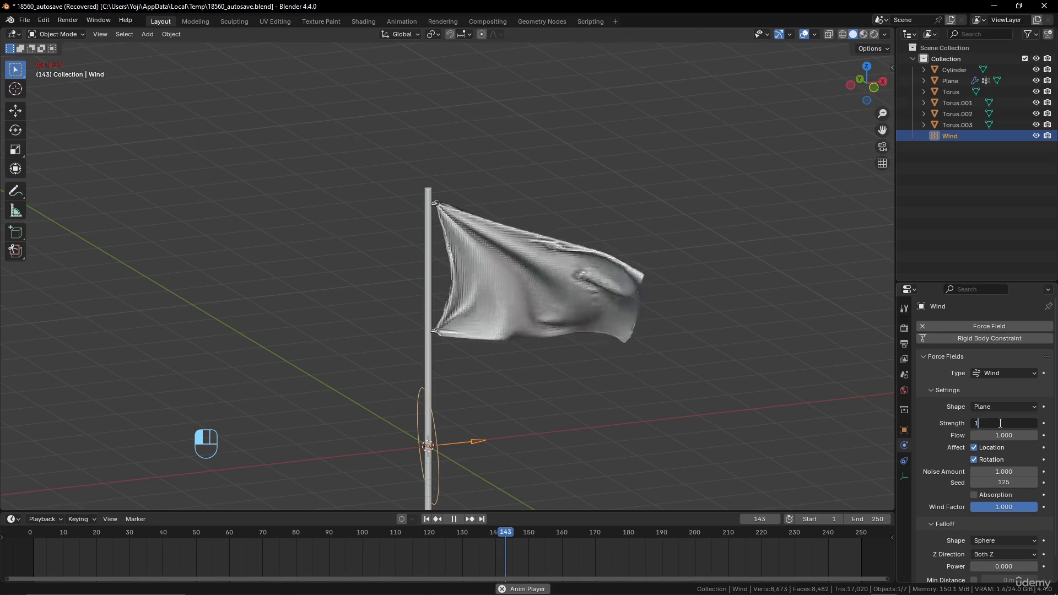
{"action": "type", "text": "0000"}
{"action": "key", "text": "Return"}
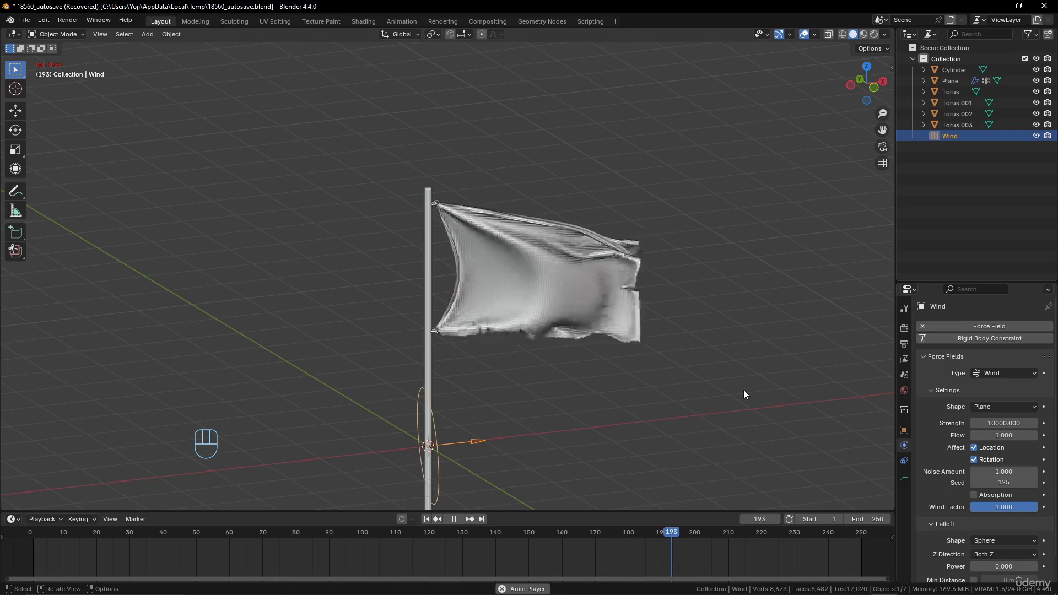
Select the flag and apply Shade Smooth to it.
{"action": "right_click", "coordinate": [535, 260]}
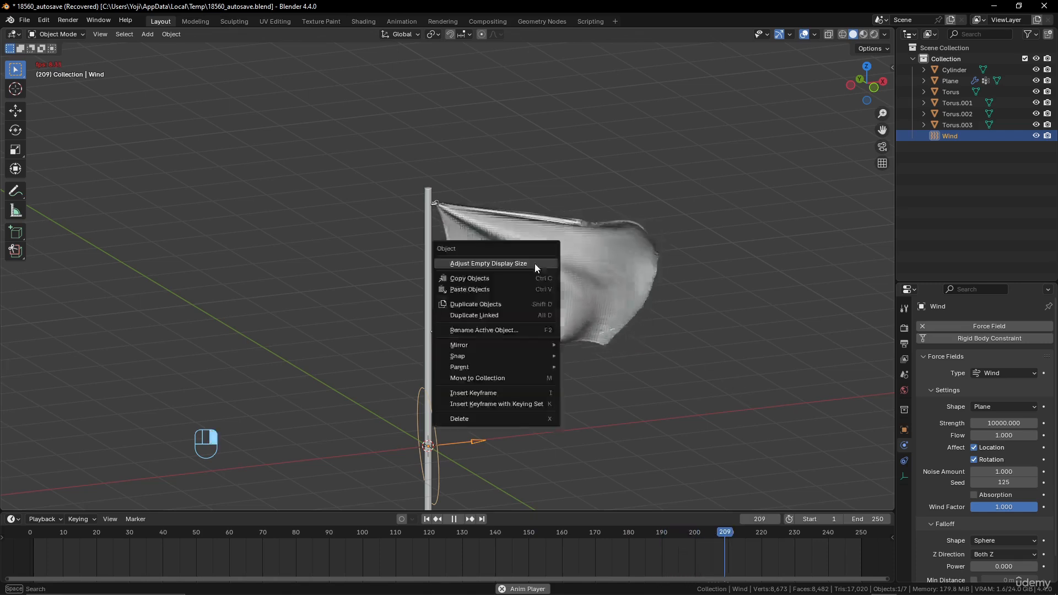
{"action": "left_click", "coordinate": [595, 255]}
{"action": "right_click", "coordinate": [594, 255]}
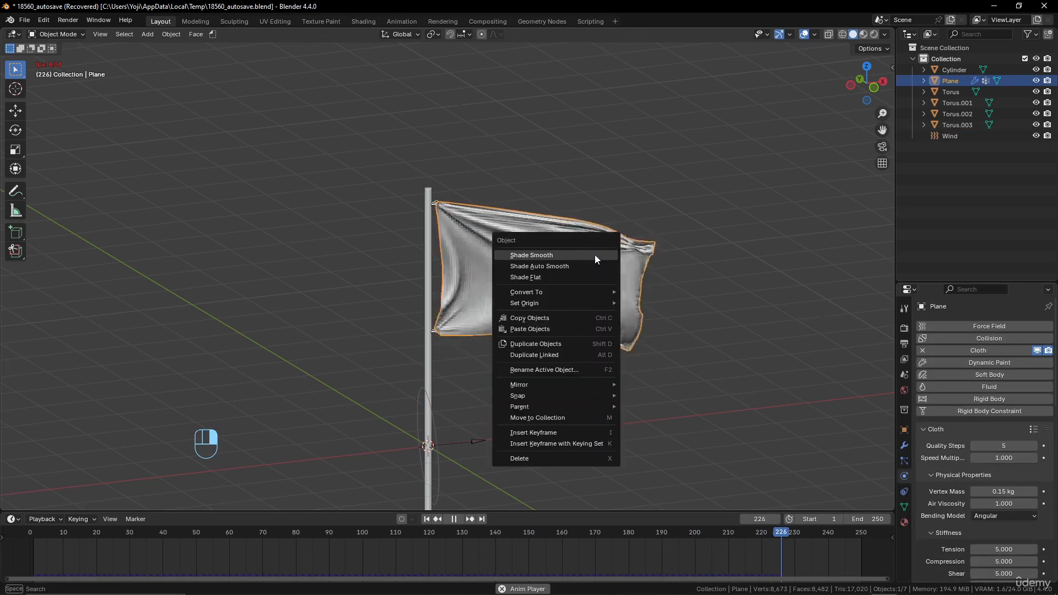
{"action": "left_click", "coordinate": [594, 255]}
Watch the smooth-shaded flag wave through the simulation up close, and stop the playback.
{"action": "scroll", "coordinate": [598, 268], "scroll_direction": "down", "scroll_amount": 5}
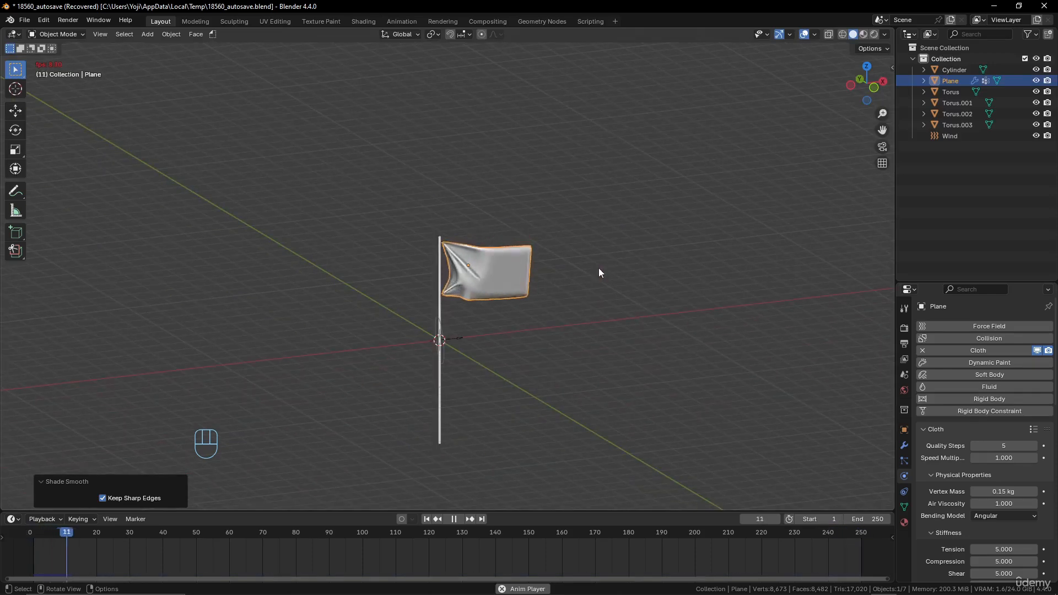
{"action": "scroll", "coordinate": [574, 324], "scroll_direction": "up", "scroll_amount": 1}
{"action": "scroll", "coordinate": [574, 324], "scroll_direction": "up", "scroll_amount": 5}
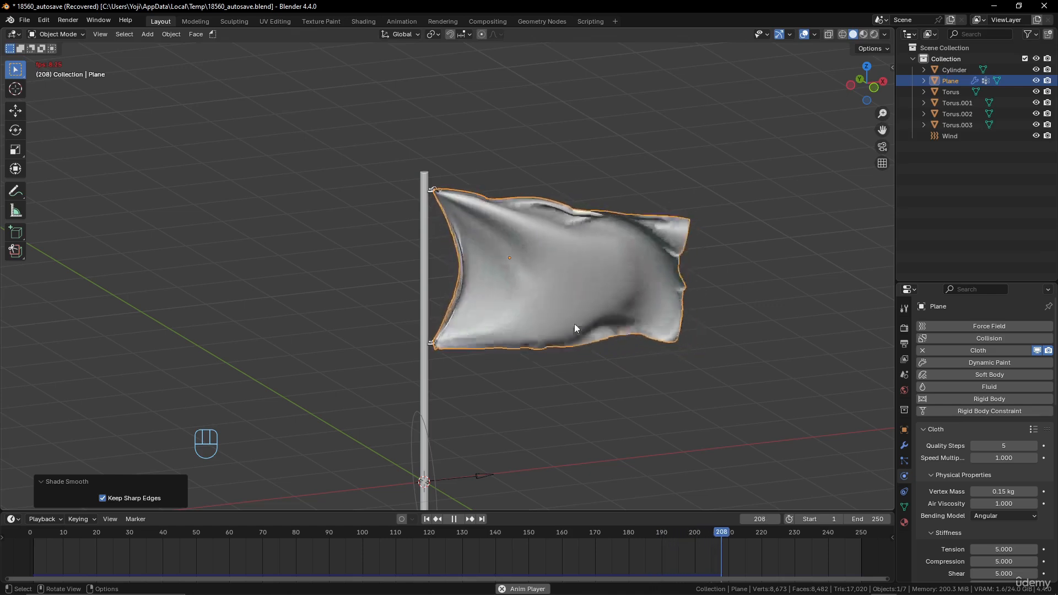
{"action": "left_click", "coordinate": [454, 520]}
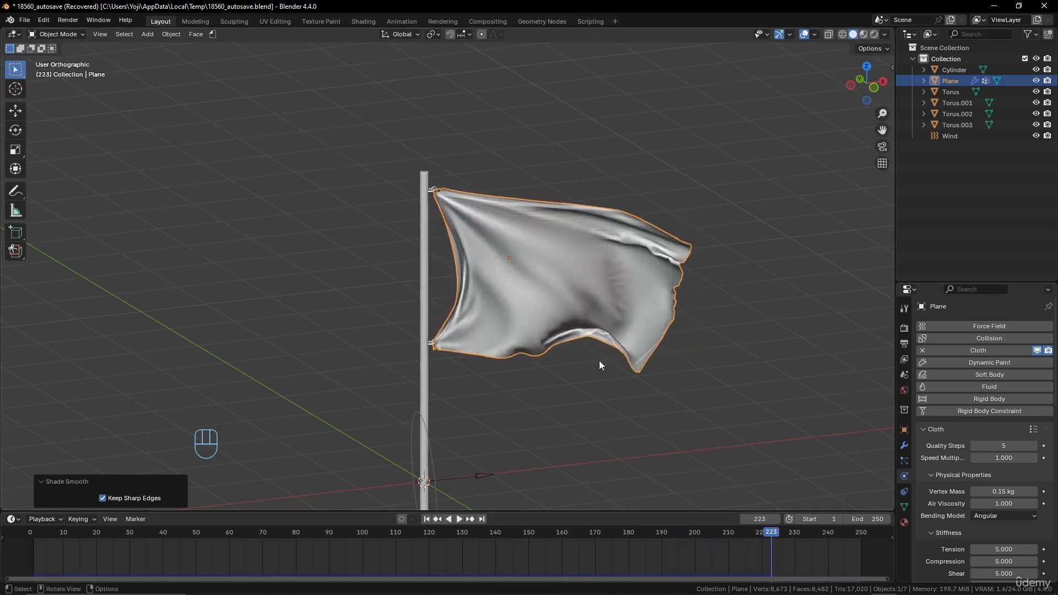